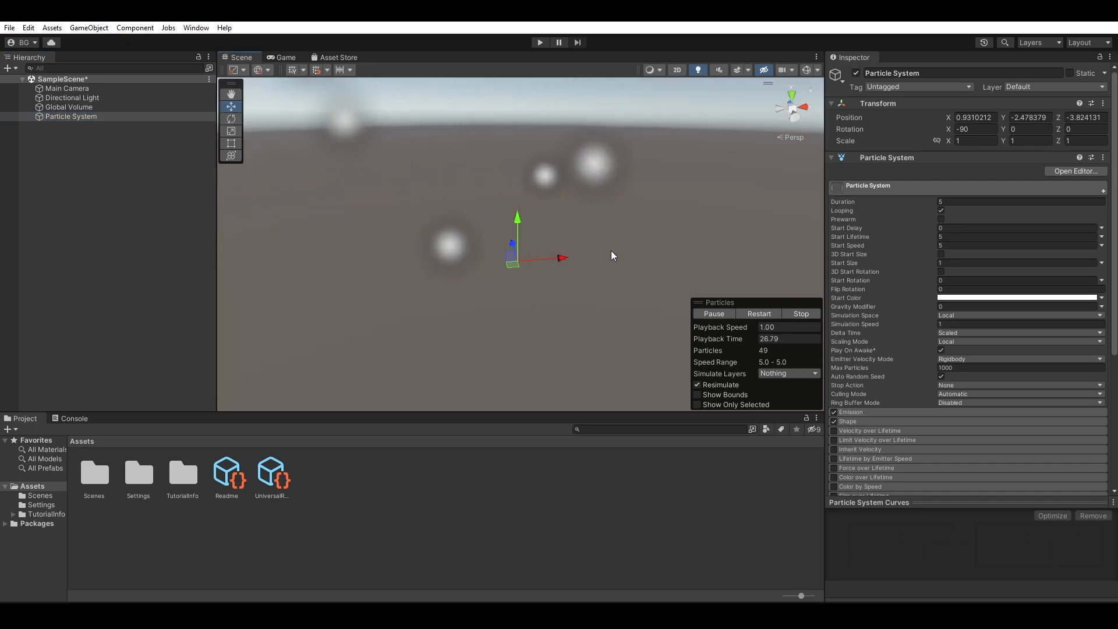
# Set the particle system's Duration, Start Lifetime and Start Speed each to 1.
pyautogui.click(989, 201)
pyautogui.write('1')
pyautogui.click(962, 237)
pyautogui.write('1')
pyautogui.click(963, 245)
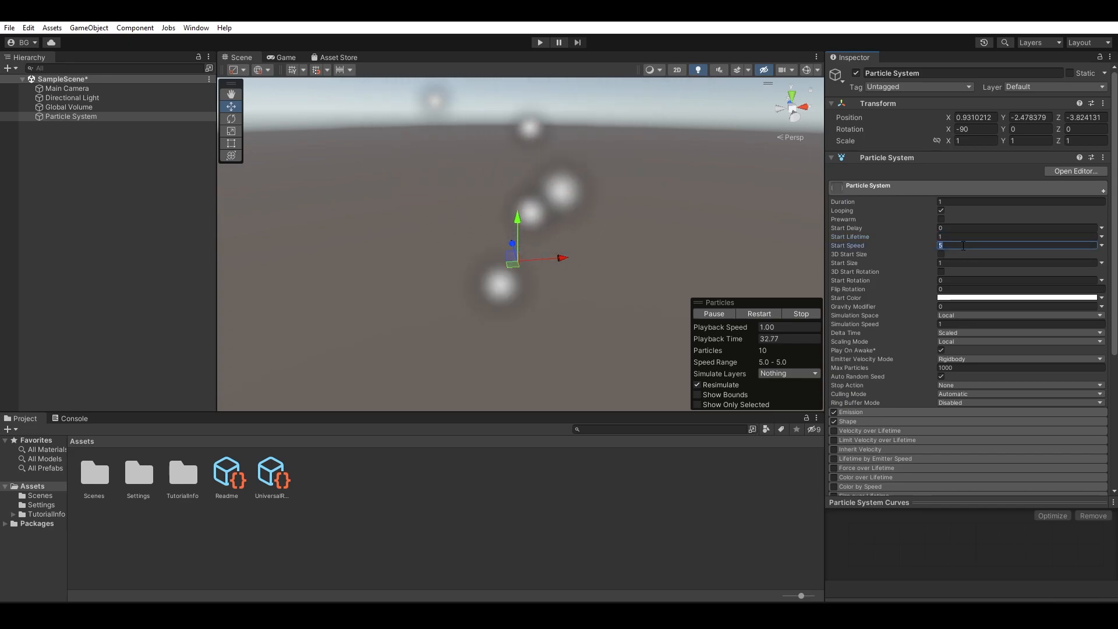
pyautogui.write('1')
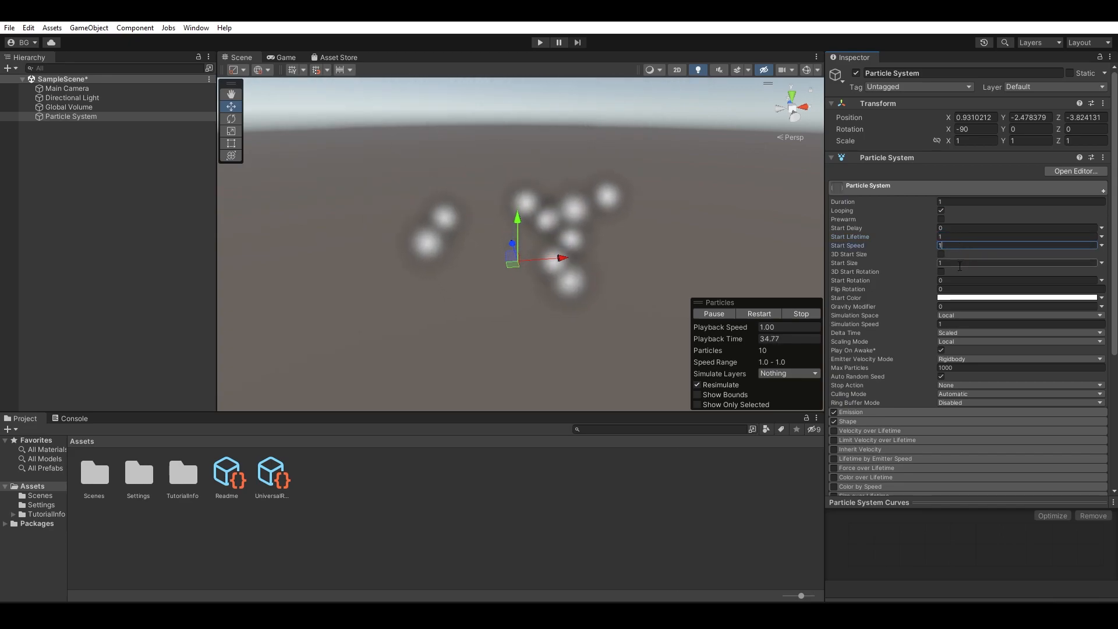
# Set the particle system's emission Rate over Time to 1.
pyautogui.click(871, 411)
pyautogui.click(949, 423)
pyautogui.write('1')
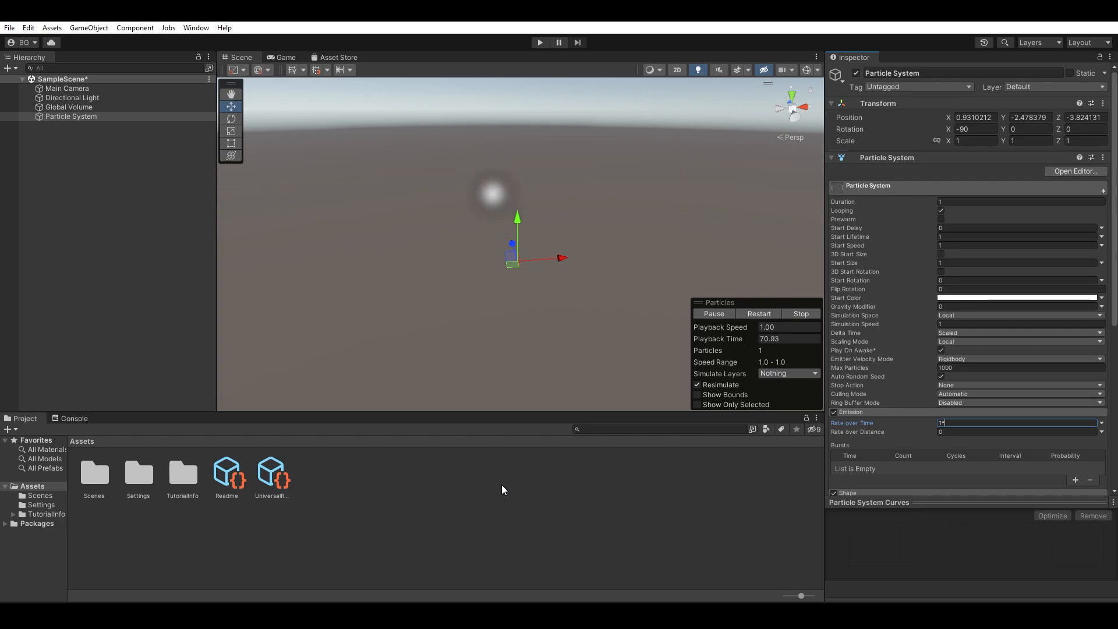
pyautogui.keyDown('alt'); pyautogui.moveTo(514, 300); pyautogui.dragTo(526, 326); pyautogui.keyUp('alt')
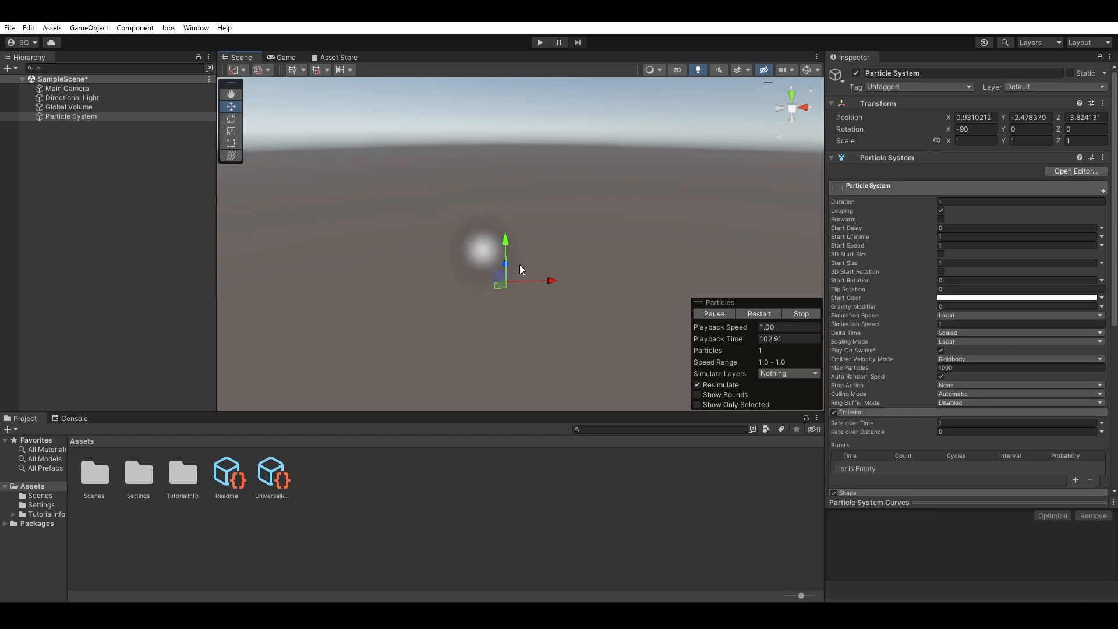
# Create a URP Unlit Shader Graph named Particle in the Assets folder.
pyautogui.click(552, 244)
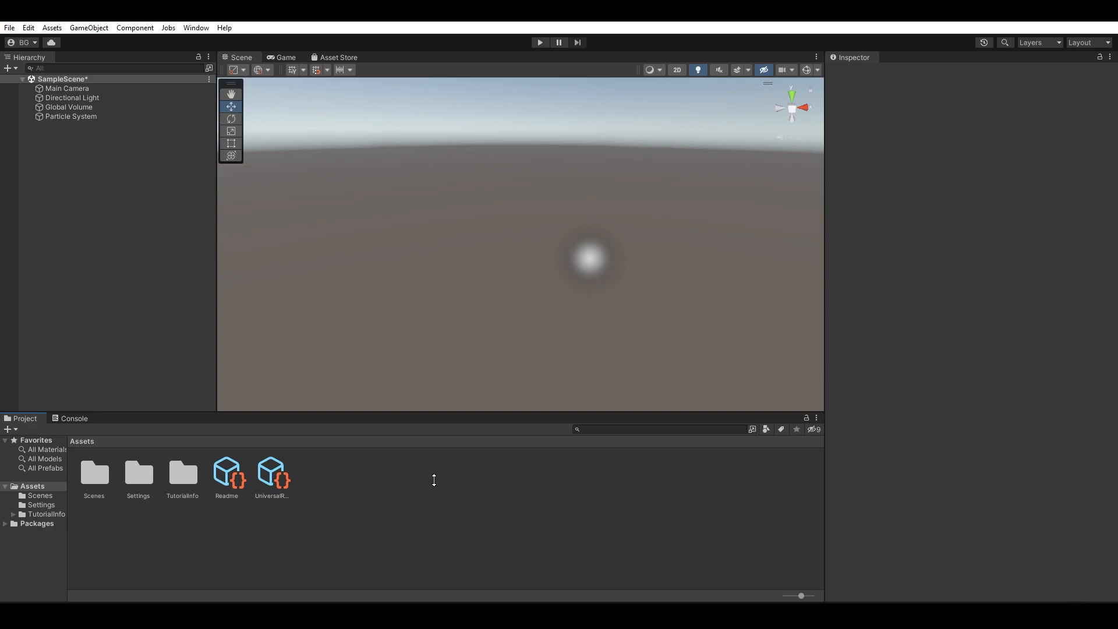
pyautogui.rightClick(394, 477)
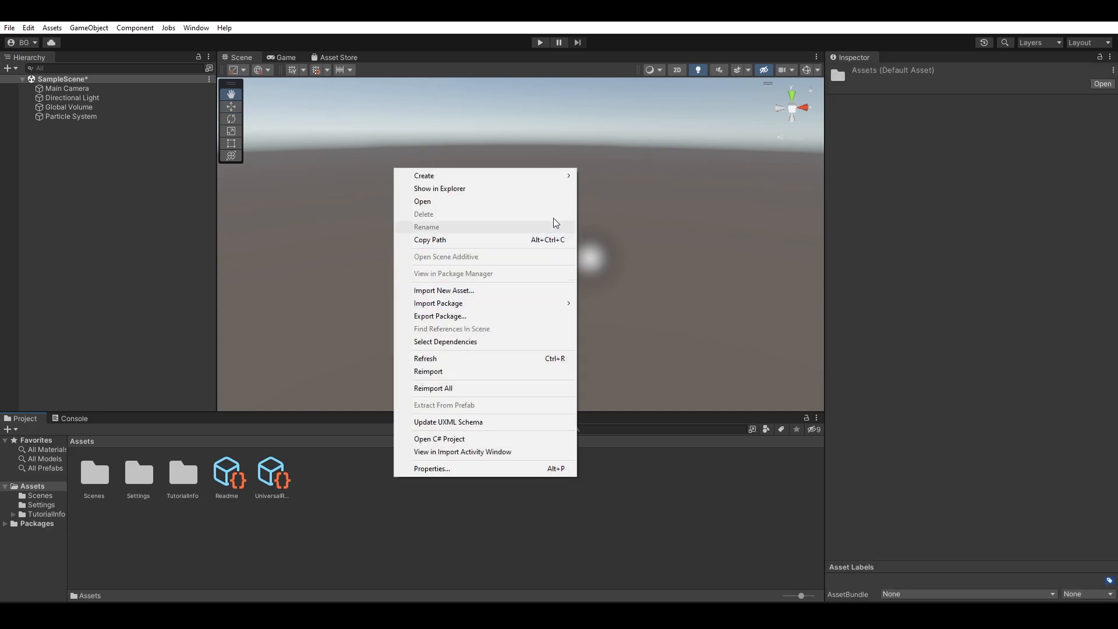
pyautogui.moveTo(557, 177)
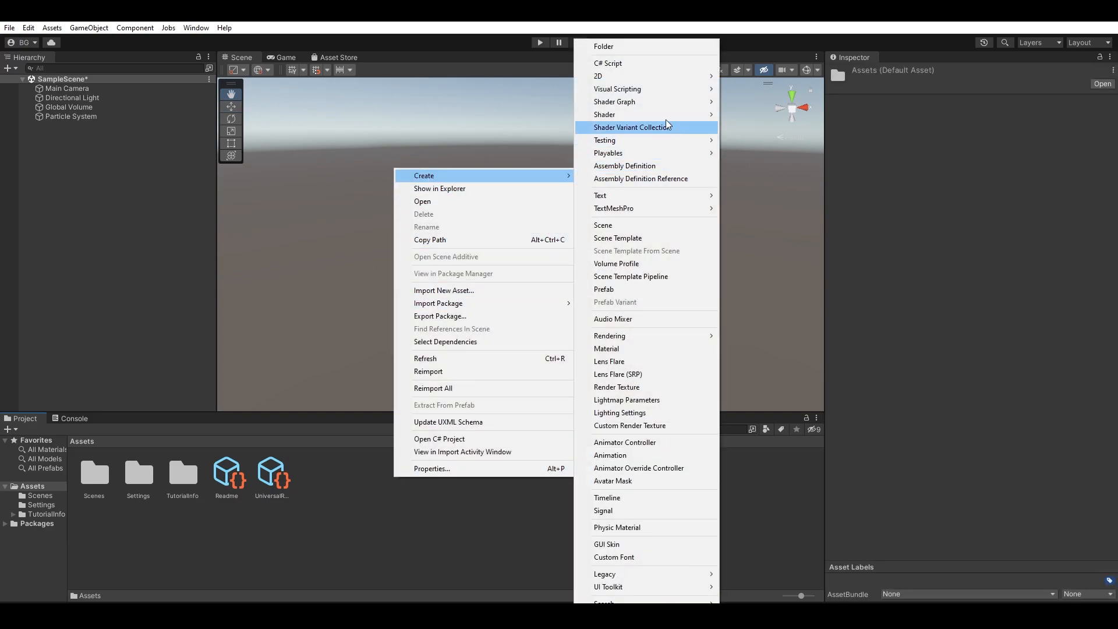
pyautogui.moveTo(679, 103)
pyautogui.moveTo(787, 107)
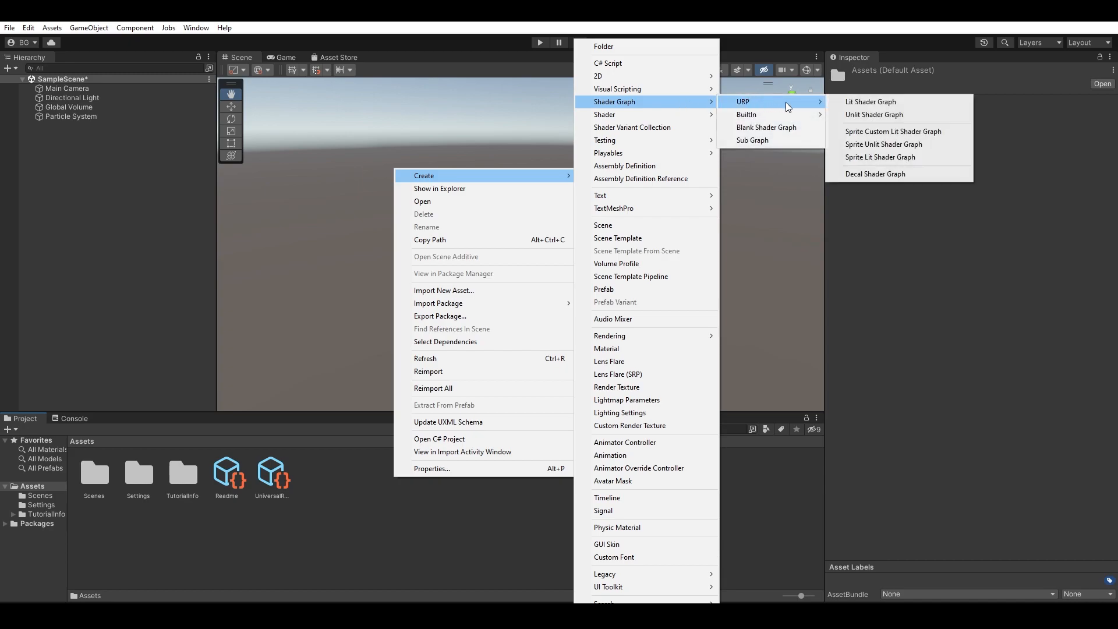
pyautogui.click(894, 115)
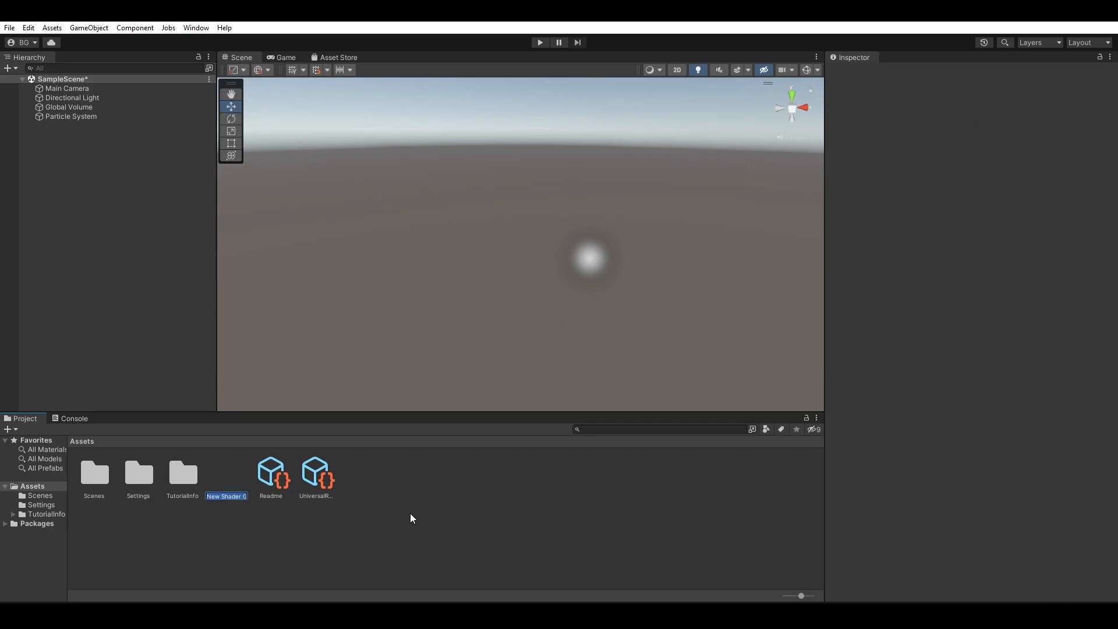
pyautogui.write('Particle')
pyautogui.press('Return')
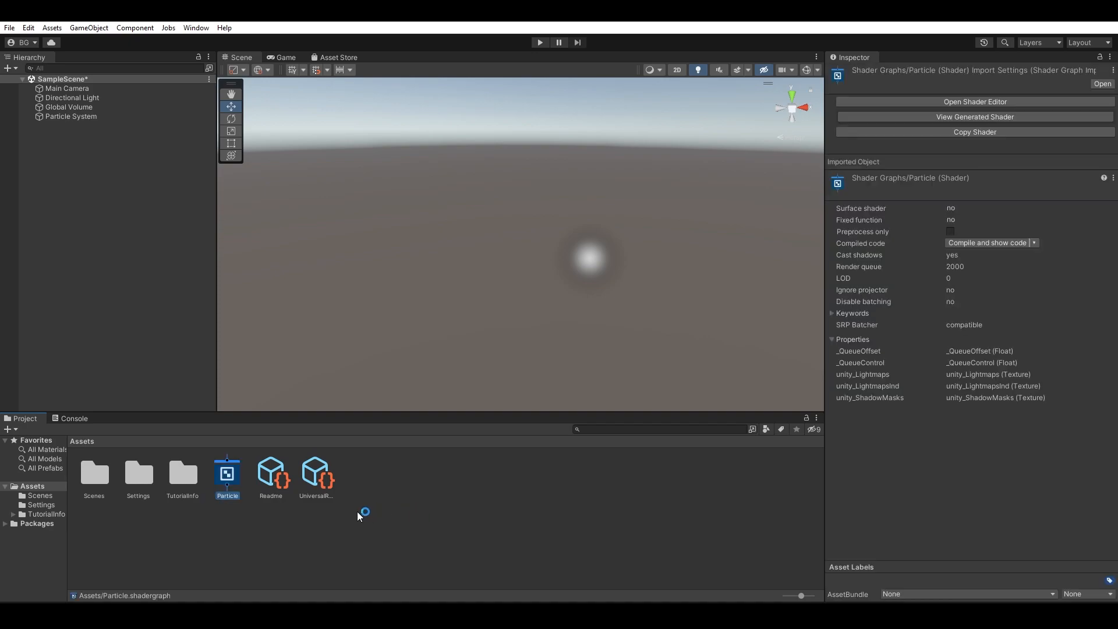
# Open the Particle shader graph for editing, checking the particle in the Scene and Game views.
pyautogui.doubleClick(225, 475)
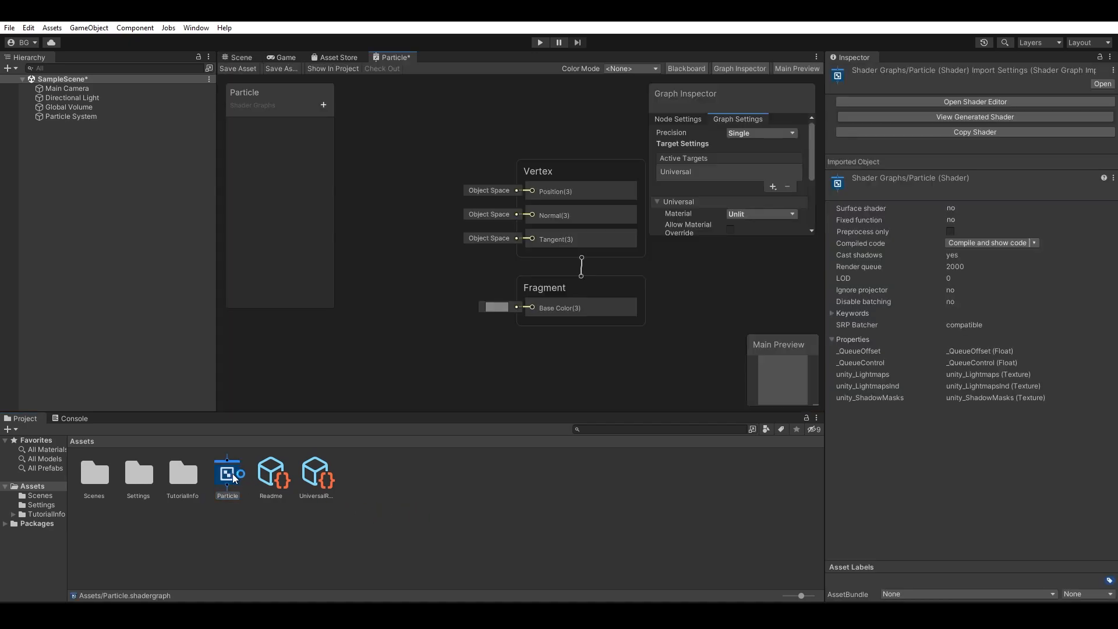
pyautogui.click(239, 57)
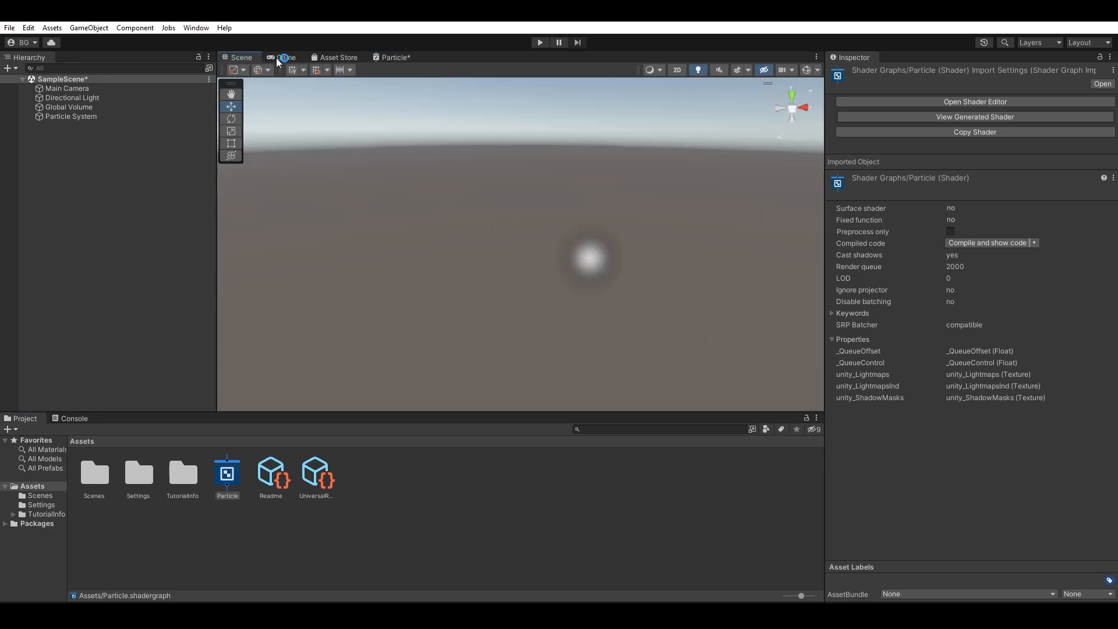
pyautogui.click(299, 57)
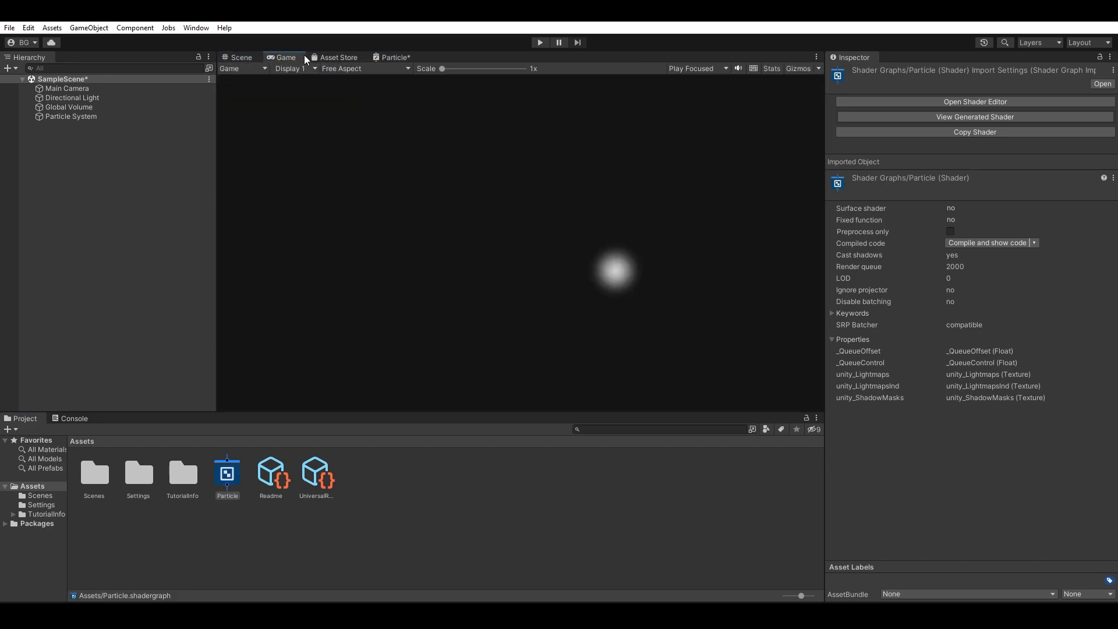
pyautogui.click(252, 57)
pyautogui.click(393, 58)
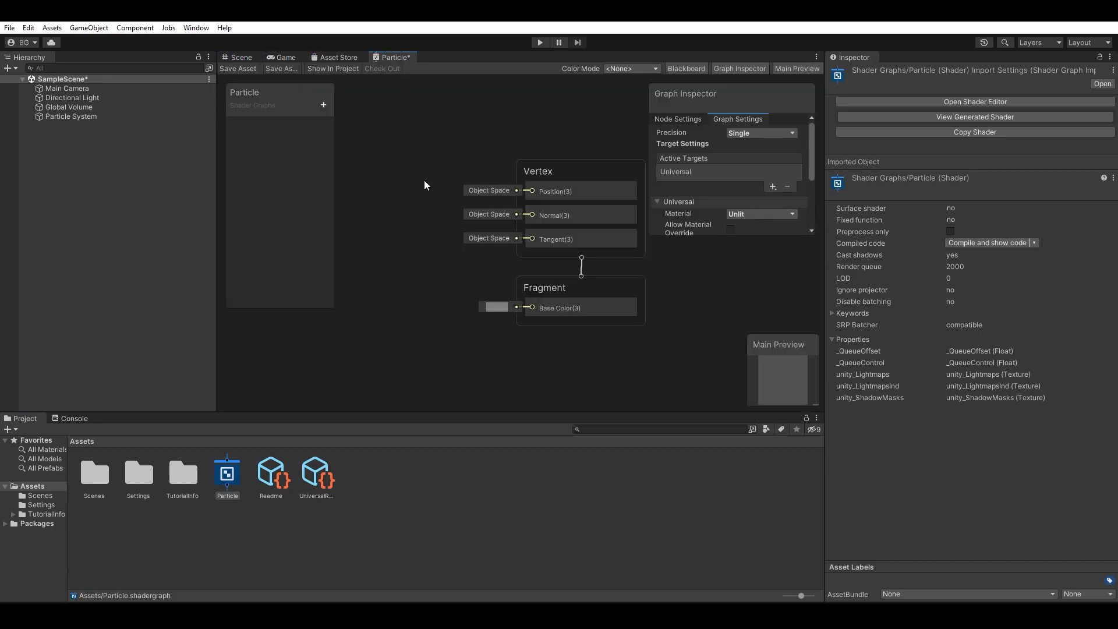
pyautogui.moveTo(377, 250); pyautogui.dragTo(473, 290, button='middle')
pyautogui.scroll(-4, 482, 253)
pyautogui.moveTo(481, 281); pyautogui.dragTo(516, 251)
pyautogui.moveTo(481, 270); pyautogui.dragTo(530, 269, button='middle')
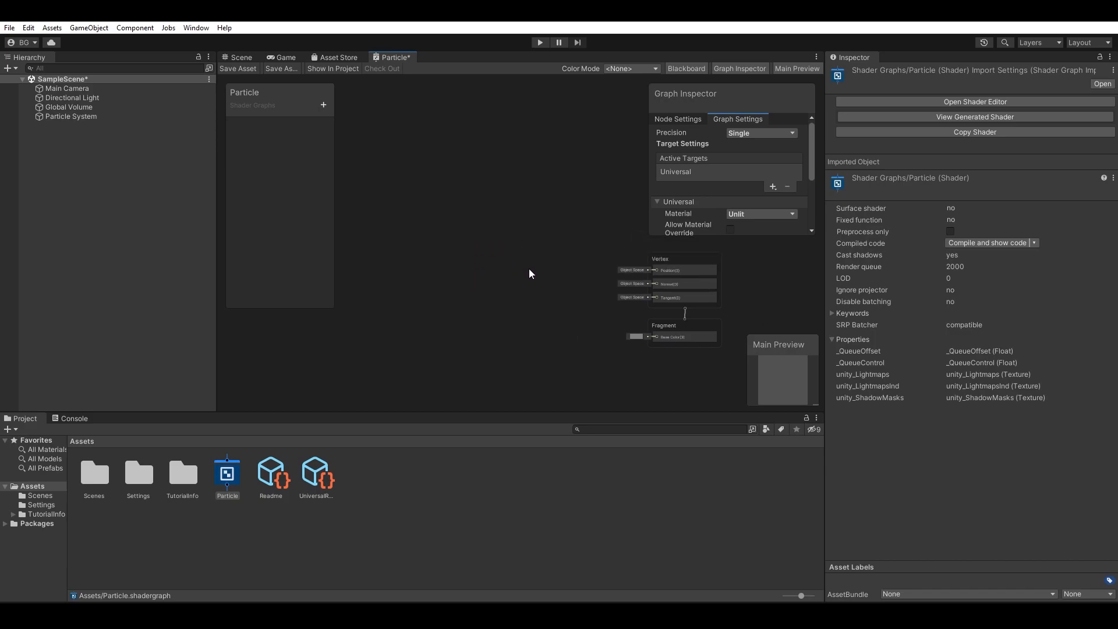
pyautogui.scroll(-1, 529, 269)
pyautogui.moveTo(528, 269)
pyautogui.mouseDown(button='middle')
pyautogui.moveTo(494, 285)
pyautogui.moveTo(526, 257)
pyautogui.moveTo(534, 272)
pyautogui.mouseUp(button='middle')
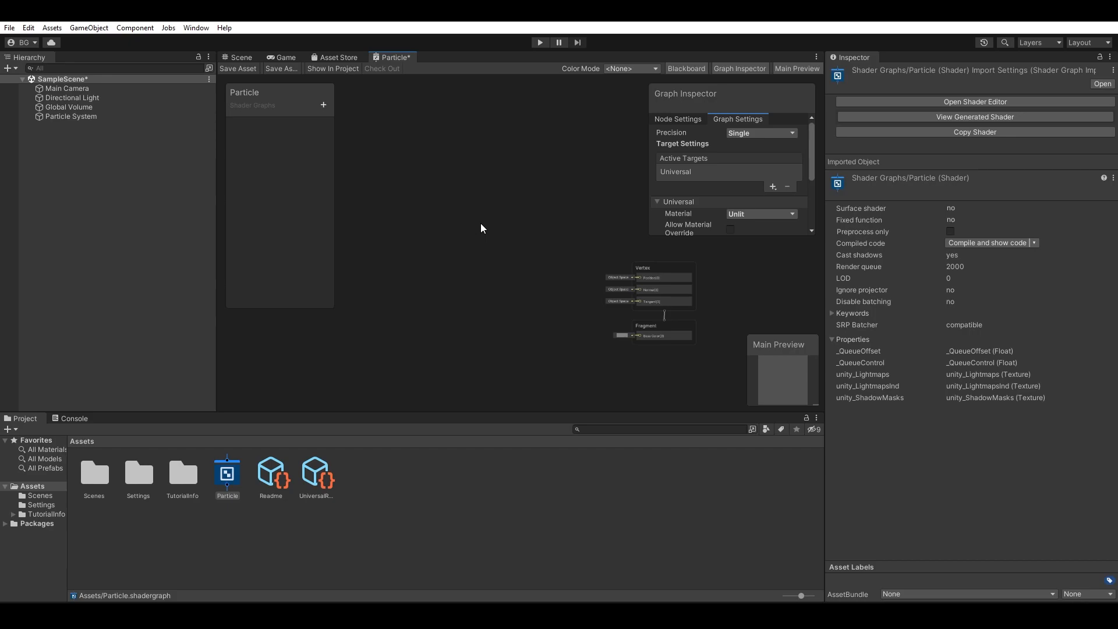
pyautogui.press('a')
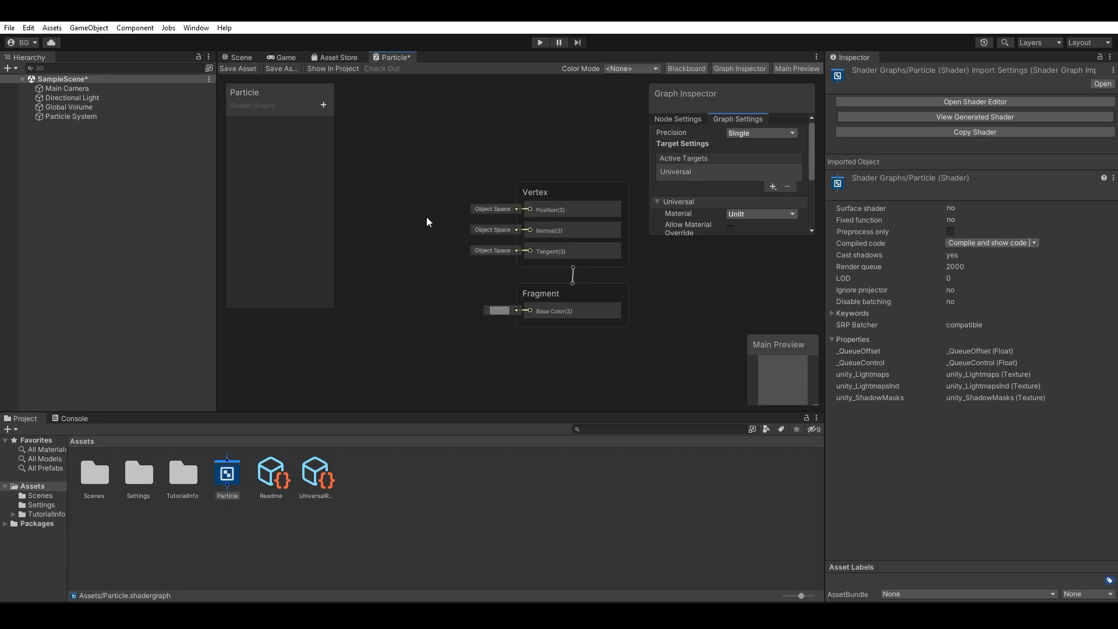
# Keep the graph's material as Unlit, allow material override and set the surface type to Transparent.
pyautogui.click(600, 296)
pyautogui.click(622, 289)
pyautogui.scroll(-2, 713, 173)
pyautogui.scroll(-2, 712, 173)
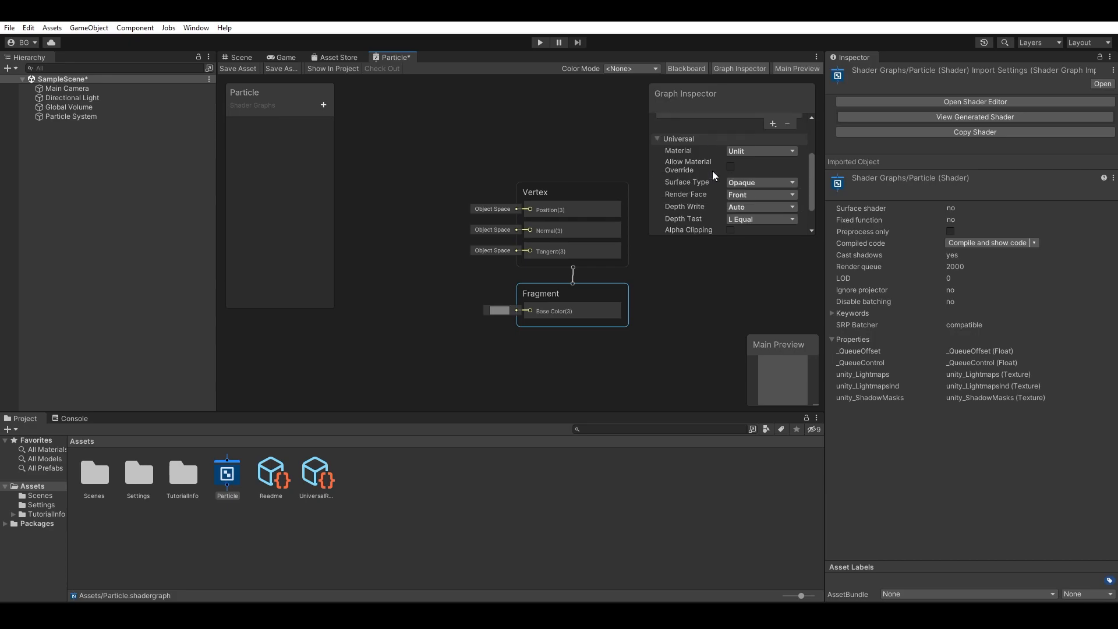
pyautogui.scroll(-2, 713, 175)
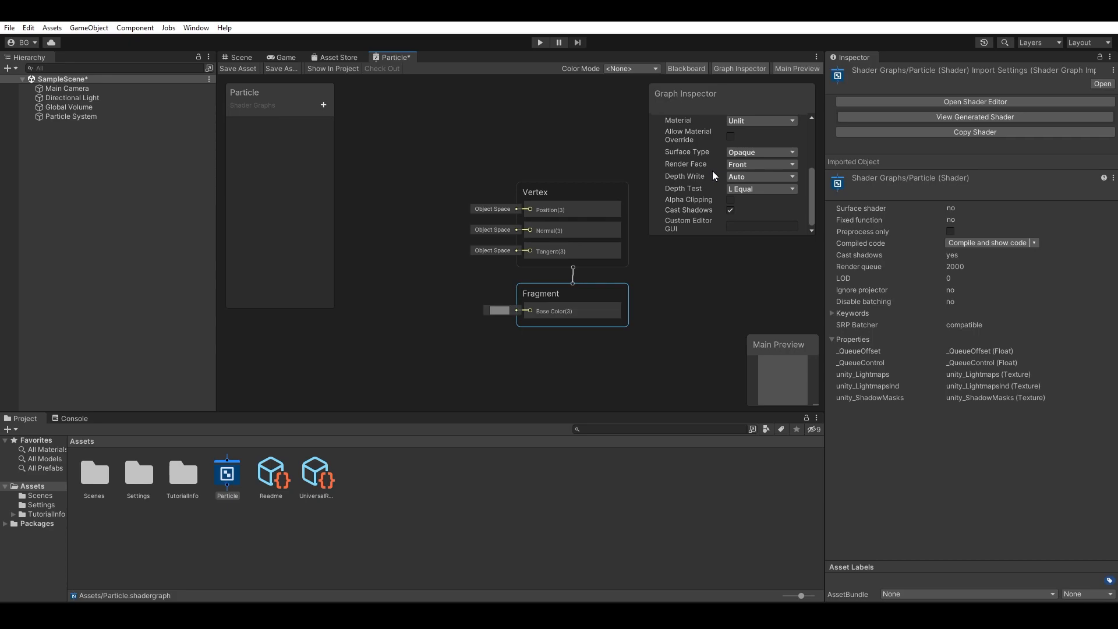
pyautogui.click(761, 121)
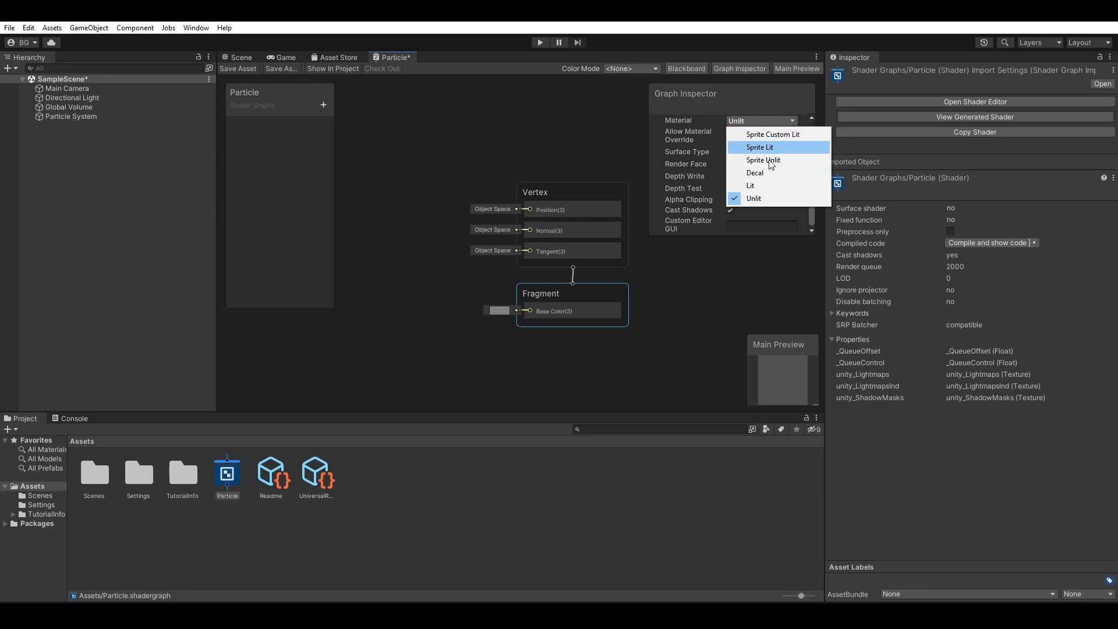
pyautogui.click(762, 198)
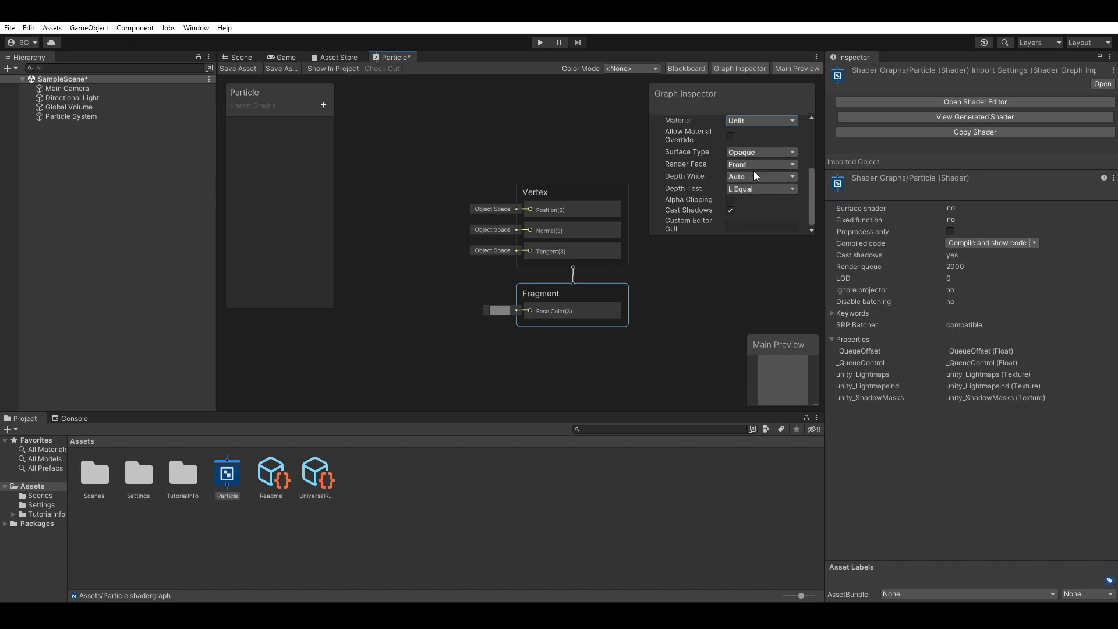
pyautogui.click(730, 136)
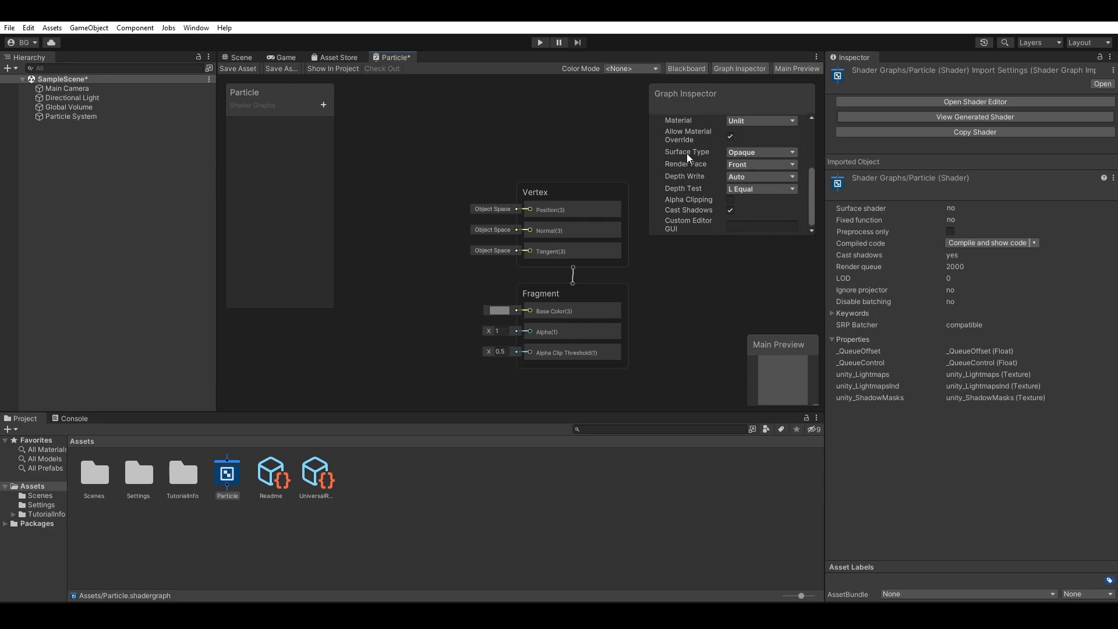
pyautogui.click(755, 153)
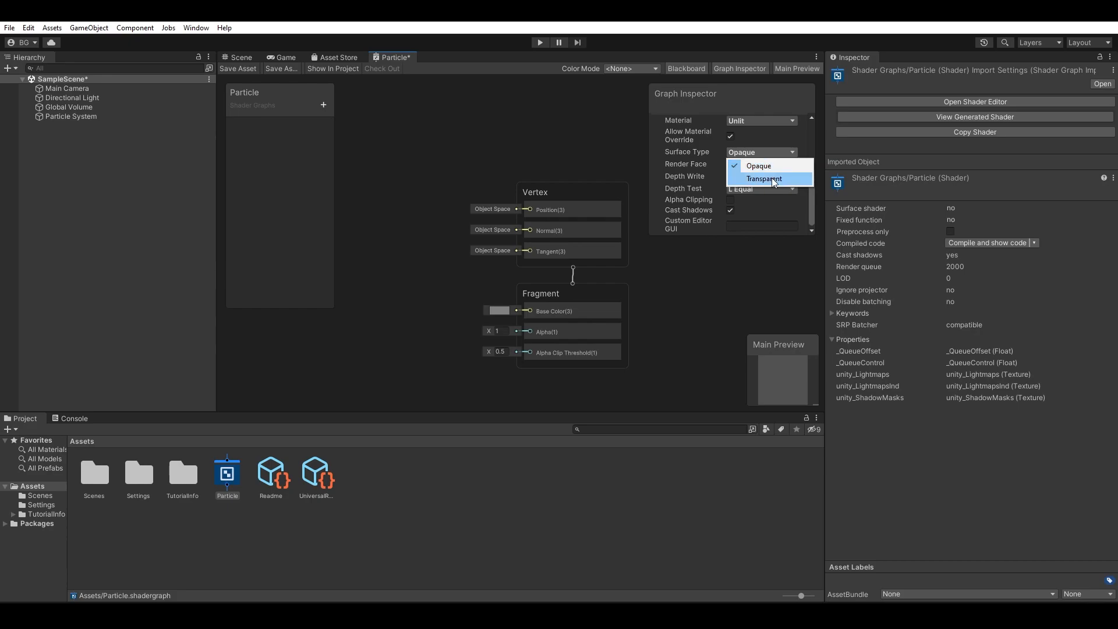
pyautogui.click(764, 179)
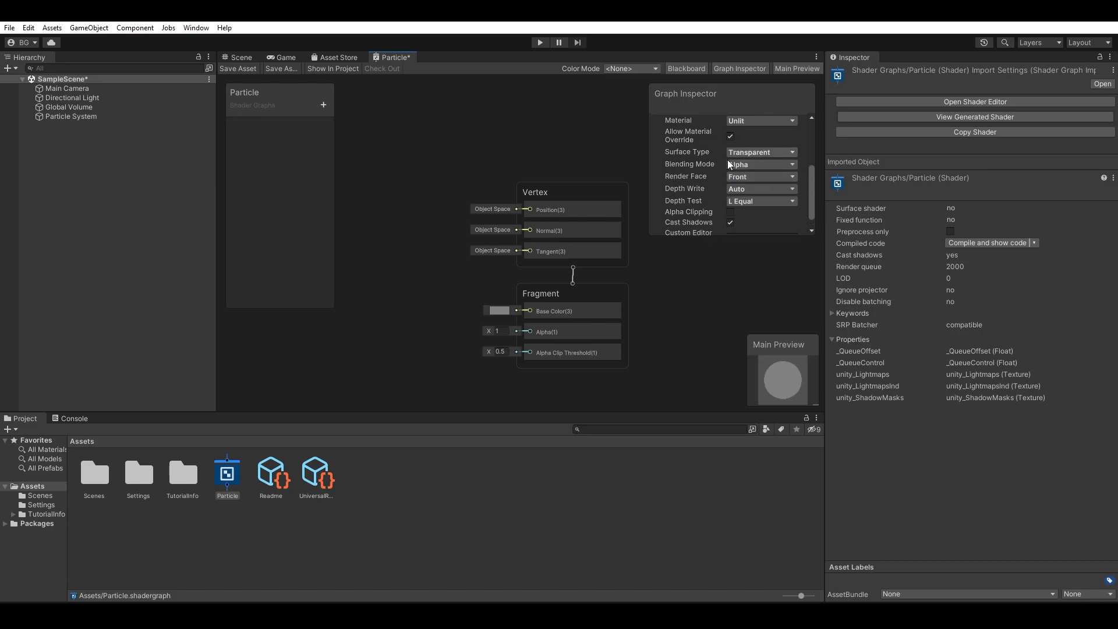
# Try a lower Alpha value in the Fragment block and set it back to 1.
pyautogui.moveTo(485, 332); pyautogui.dragTo(484, 334)
pyautogui.moveTo(481, 335); pyautogui.dragTo(492, 336)
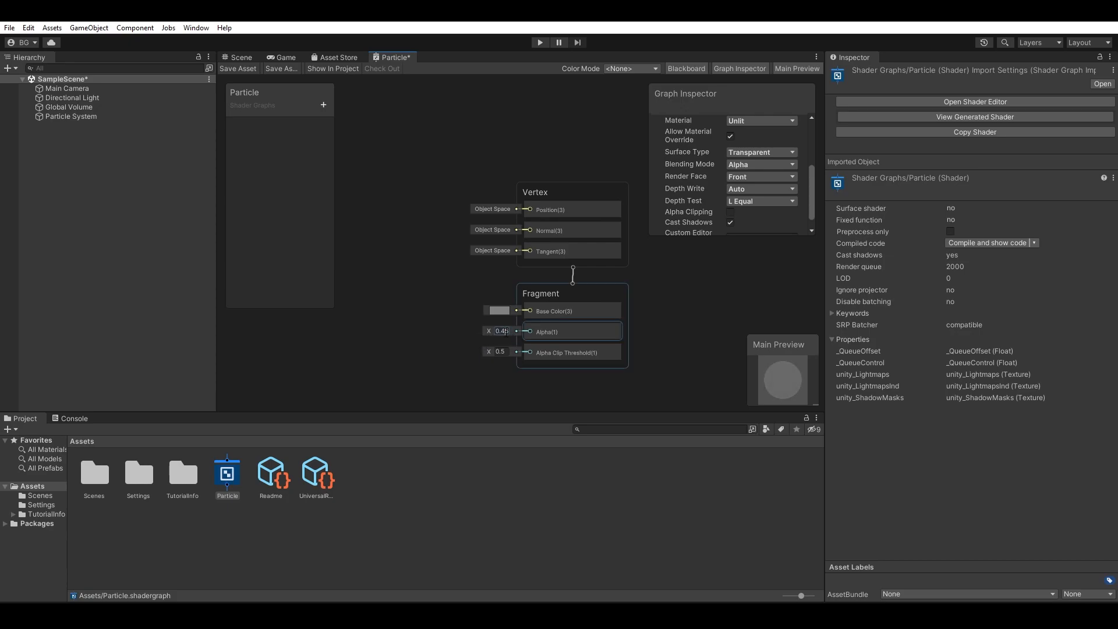
pyautogui.write('1')
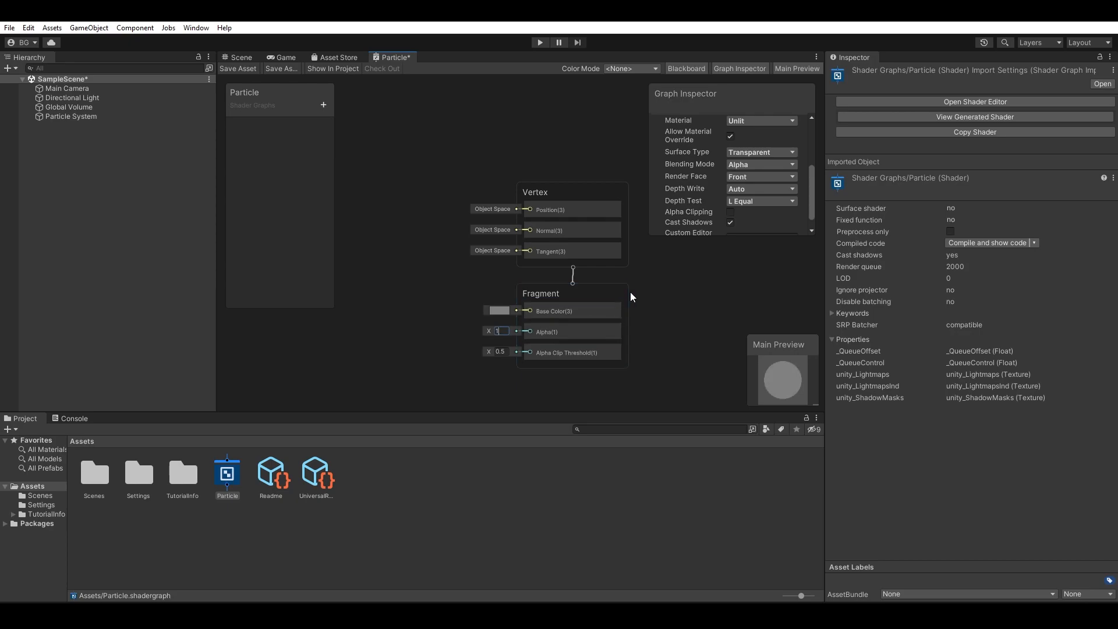
pyautogui.click(697, 279)
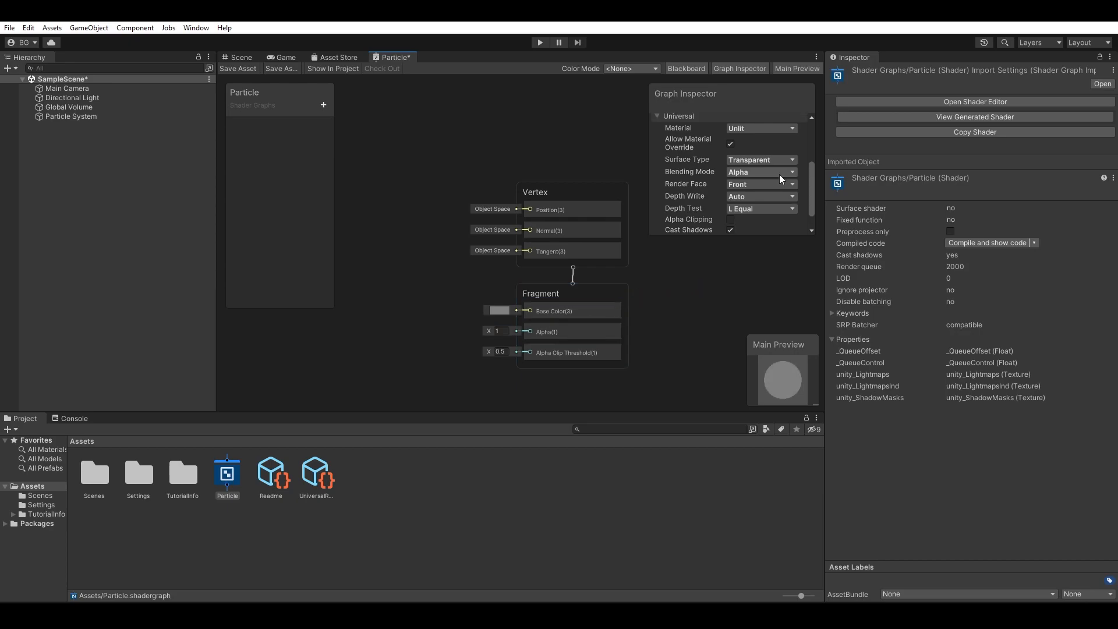
# Review the Blending Mode and Render Face options, keeping Alpha and Front selected.
pyautogui.click(779, 174)
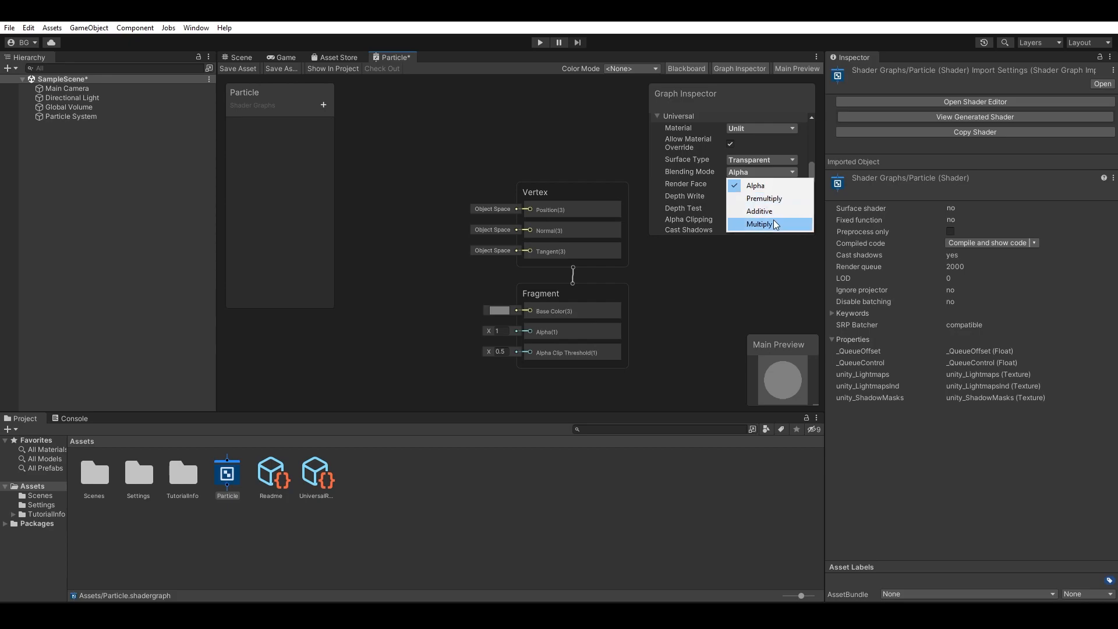
pyautogui.click(775, 187)
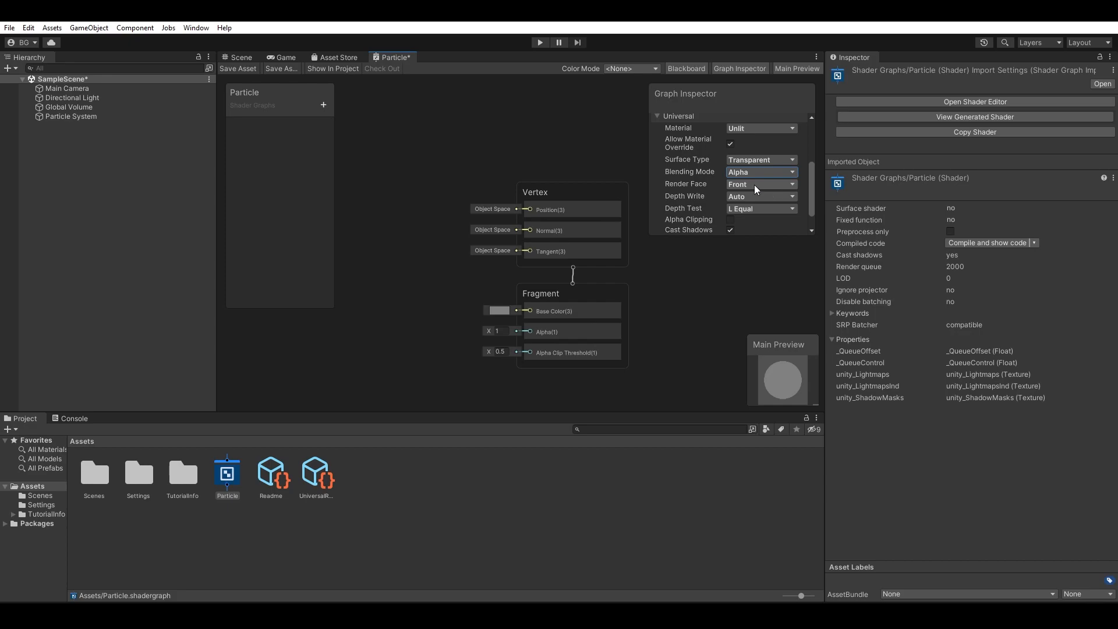
pyautogui.click(755, 185)
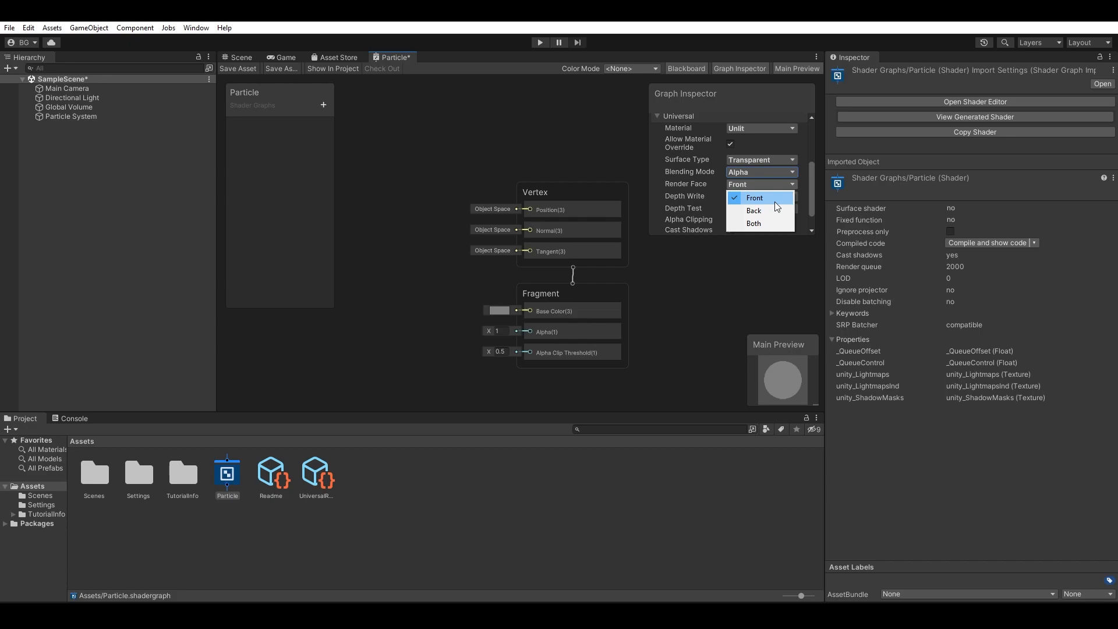
pyautogui.click(775, 202)
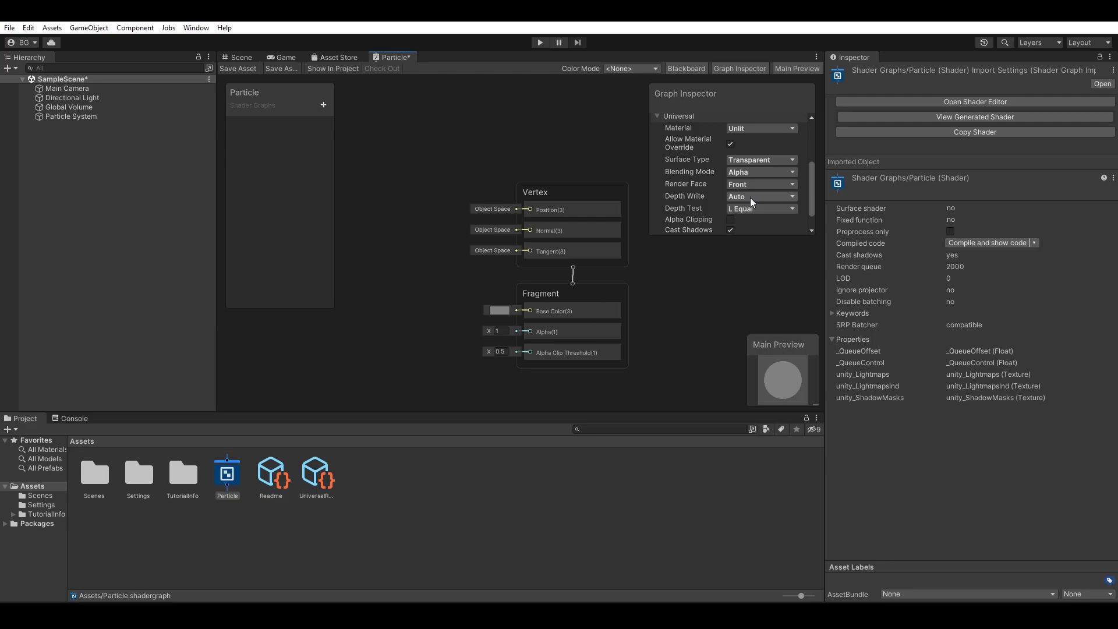
# Disable Cast Shadows in the Particle shader graph's Universal target settings.
pyautogui.scroll(-1, 757, 214)
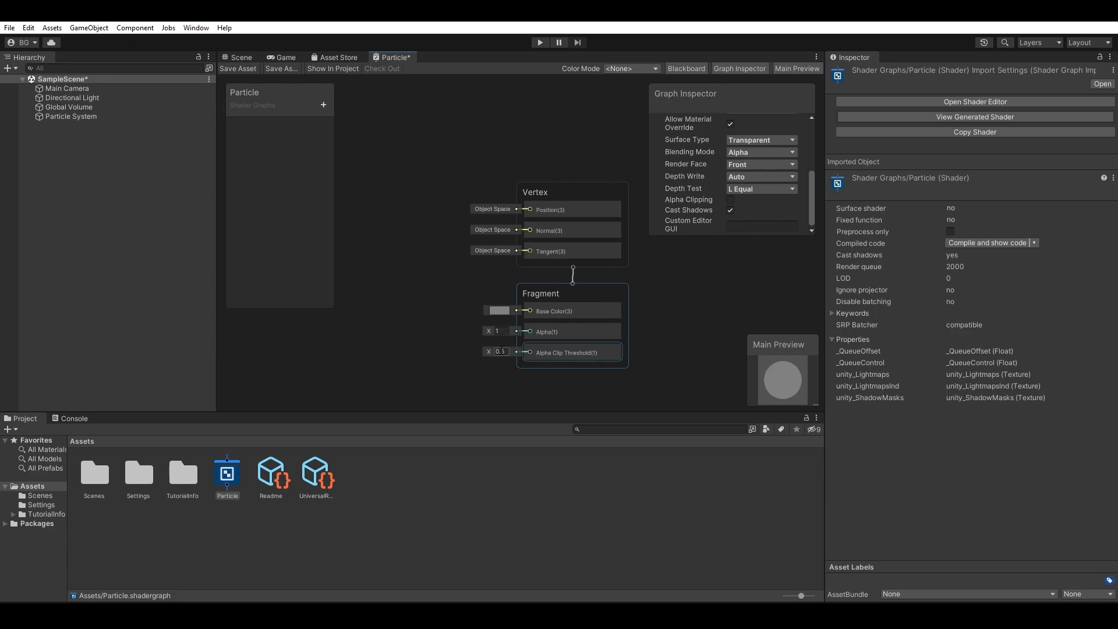
pyautogui.moveTo(514, 350); pyautogui.dragTo(571, 343)
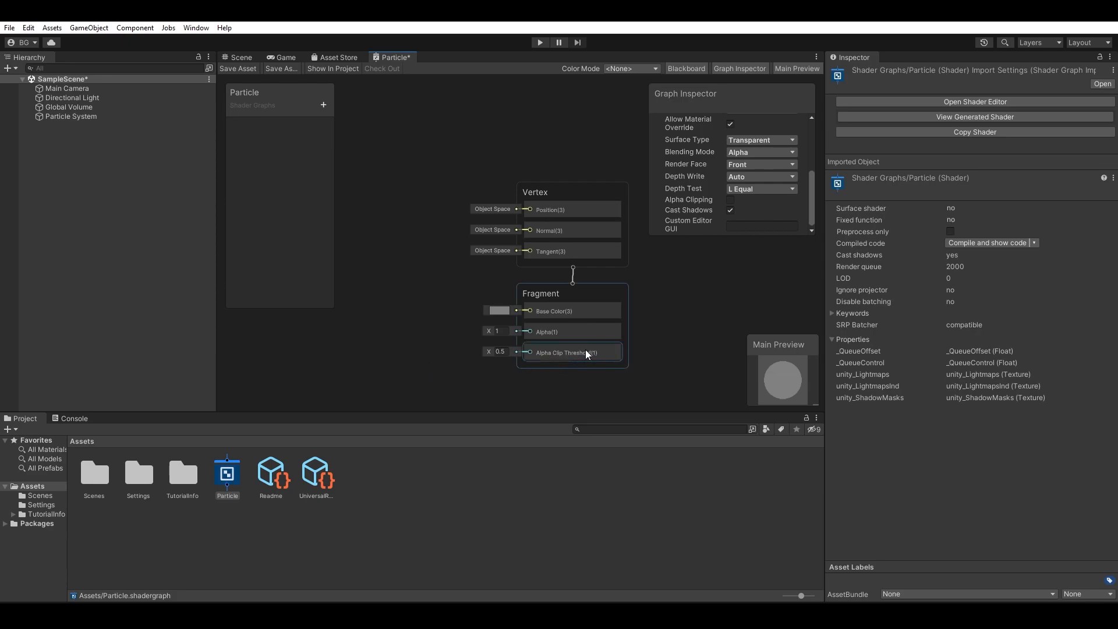
pyautogui.click(733, 212)
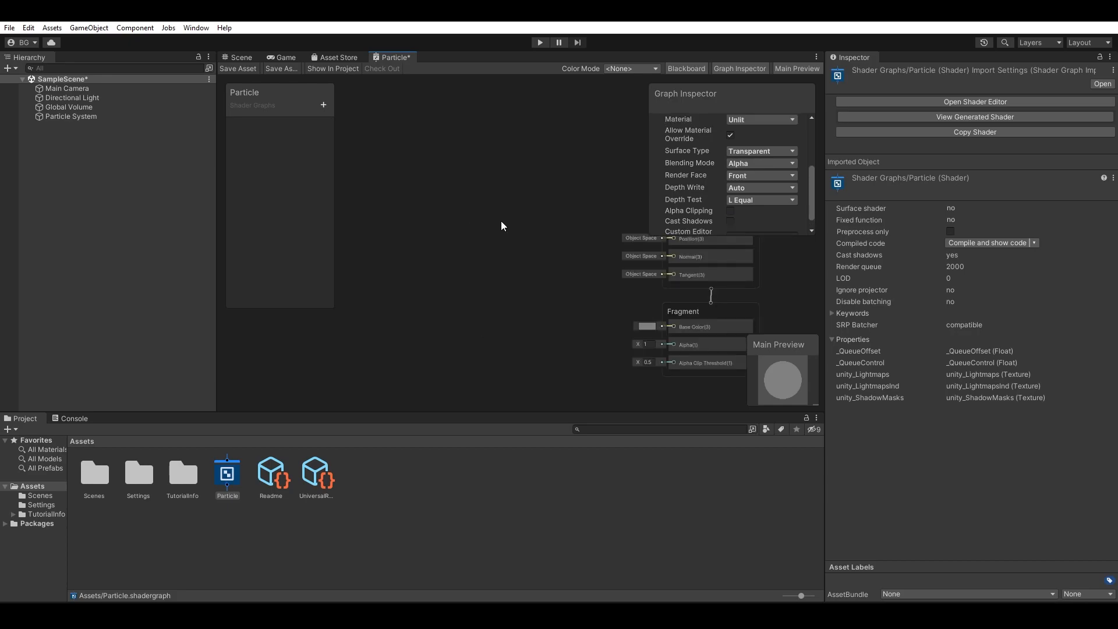
pyautogui.moveTo(501, 222); pyautogui.dragTo(513, 217, button='middle')
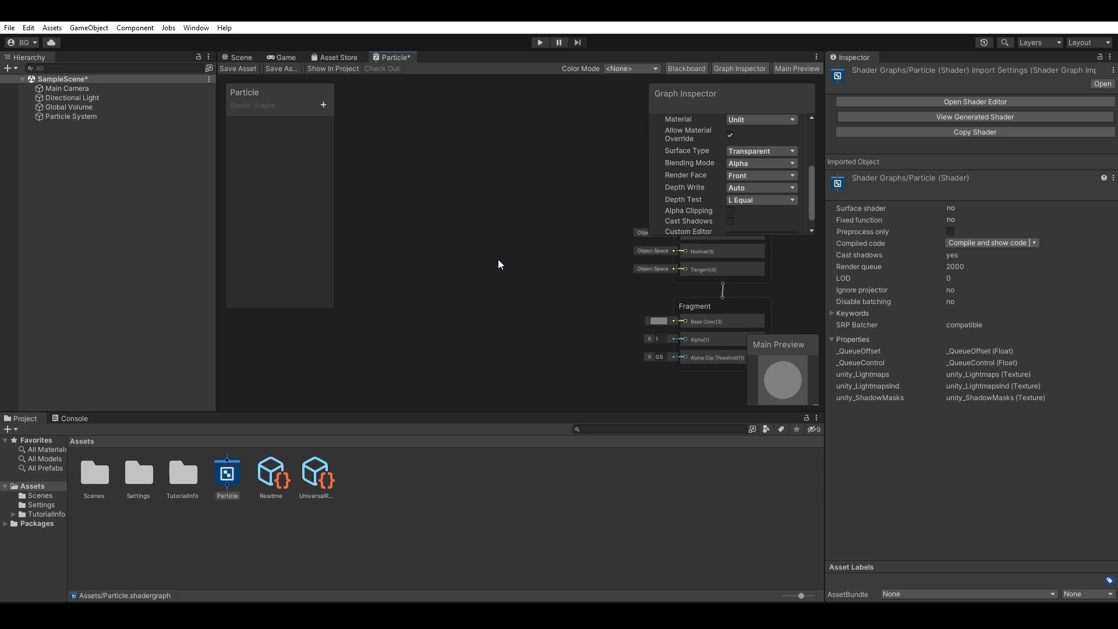
# Browse the node library's Artistic and Procedural categories, including the available Shape nodes.
pyautogui.press('space')
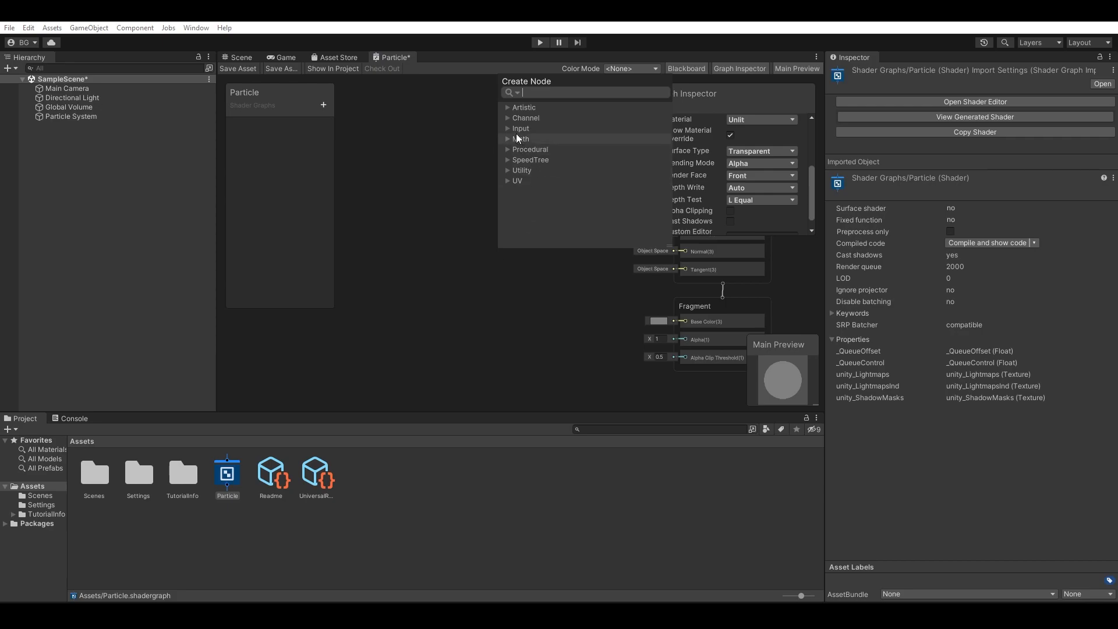
pyautogui.click(508, 107)
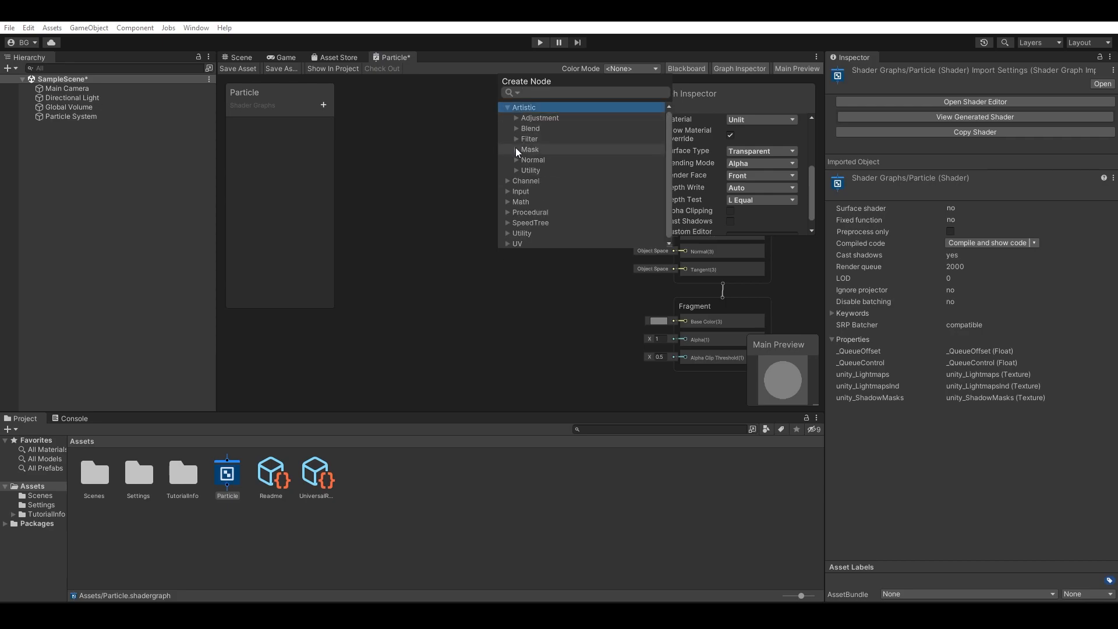
pyautogui.click(506, 211)
pyautogui.click(517, 212)
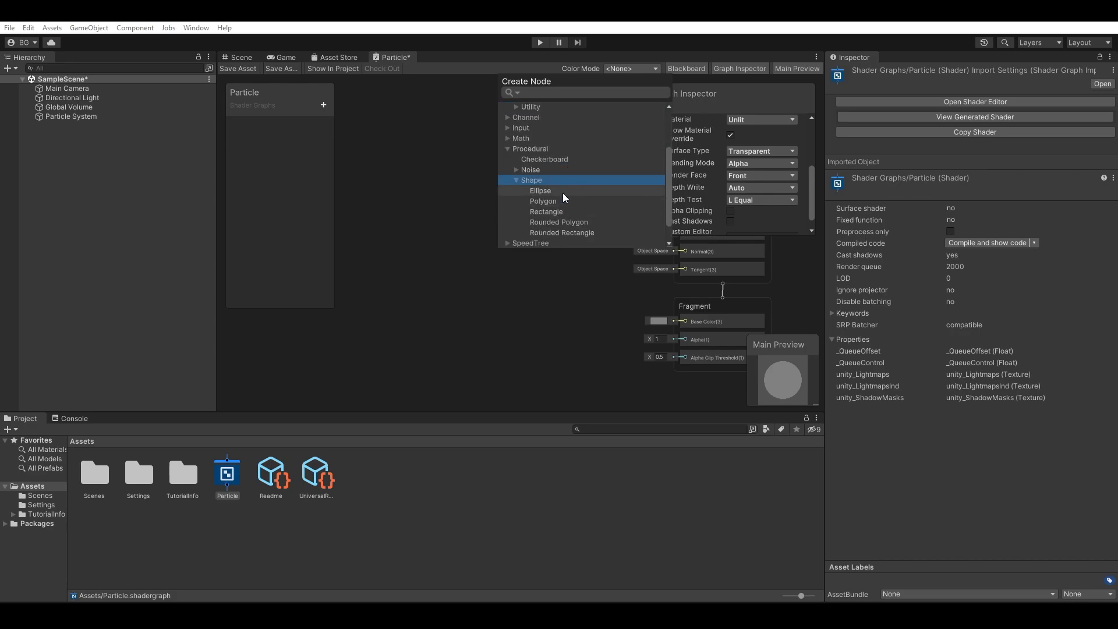
pyautogui.click(466, 249)
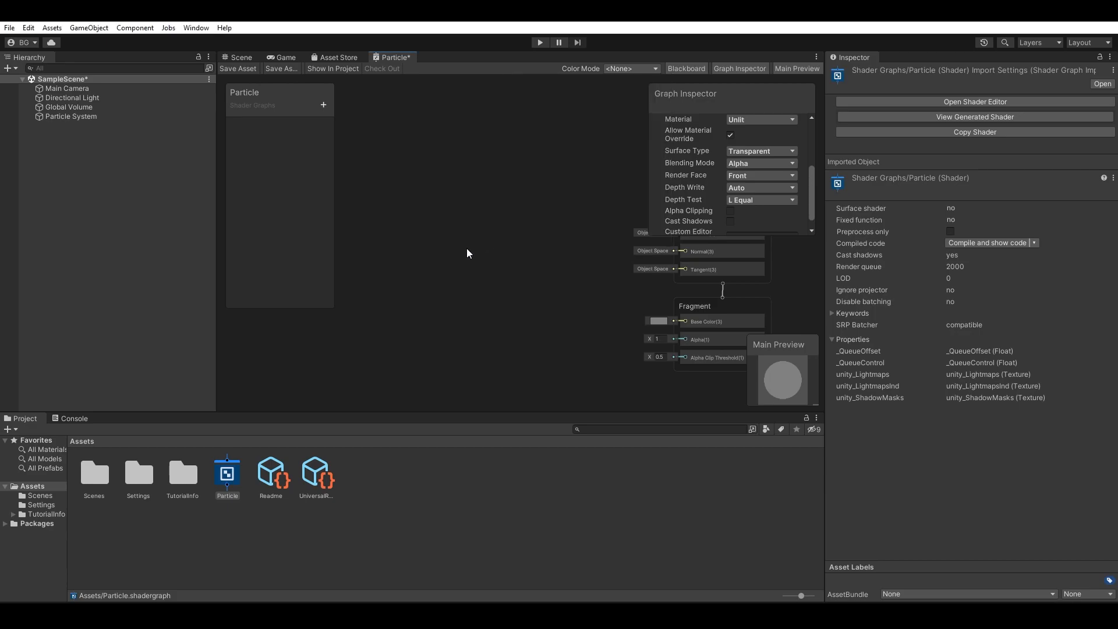
# Create a Rounded Rectangle node and place it in the open area between the blackboard and the master stack.
pyautogui.press('space')
pyautogui.rightClick(467, 248)
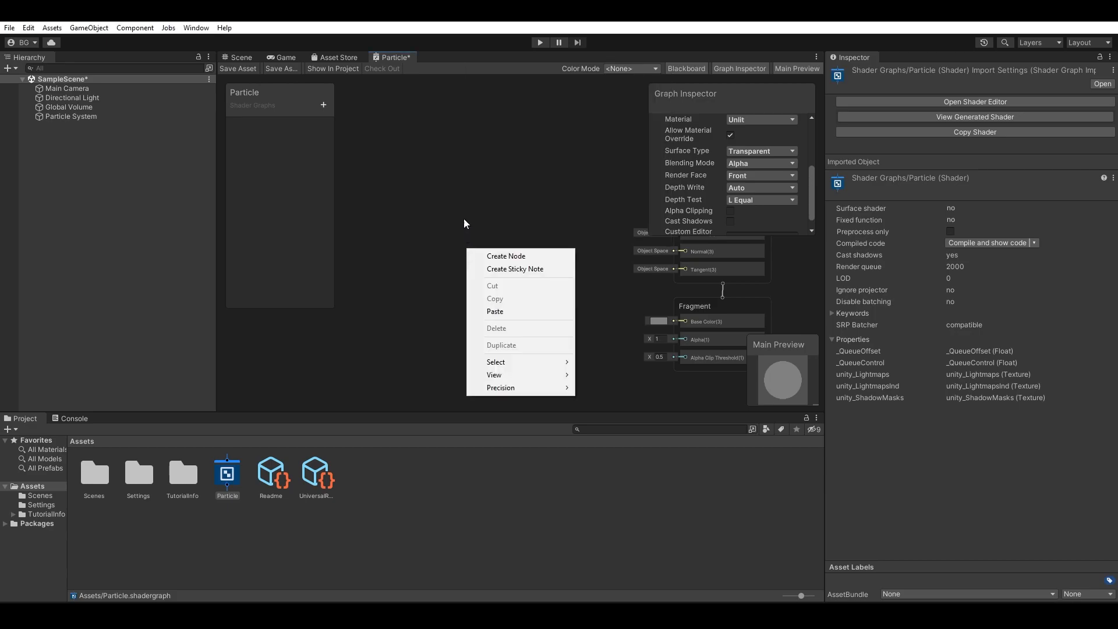
pyautogui.click(504, 251)
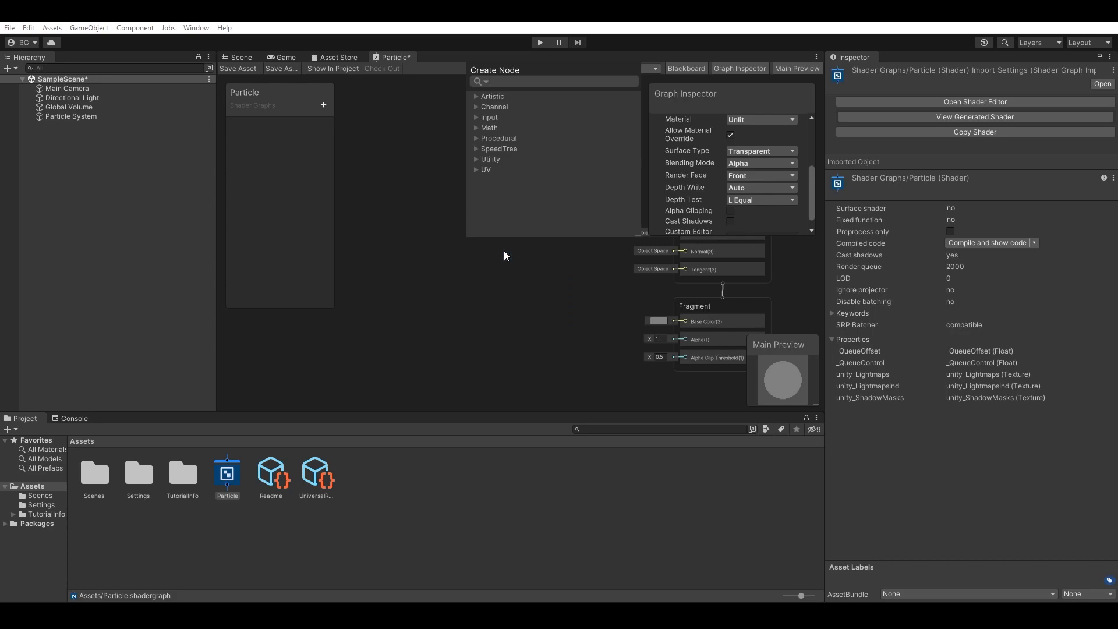
pyautogui.click(513, 120)
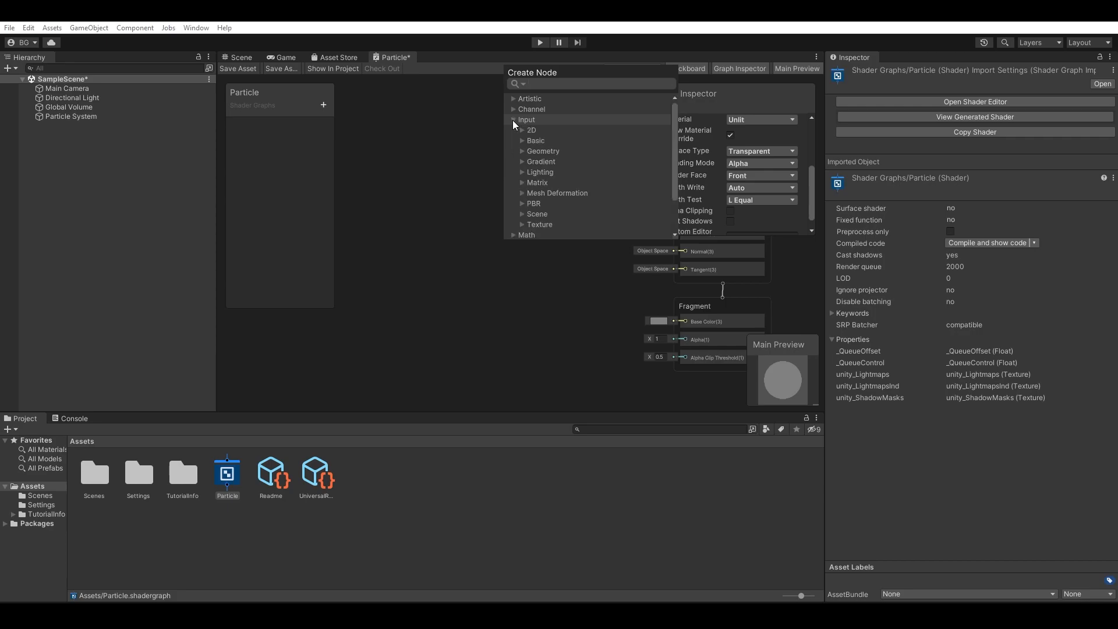
pyautogui.click(515, 121)
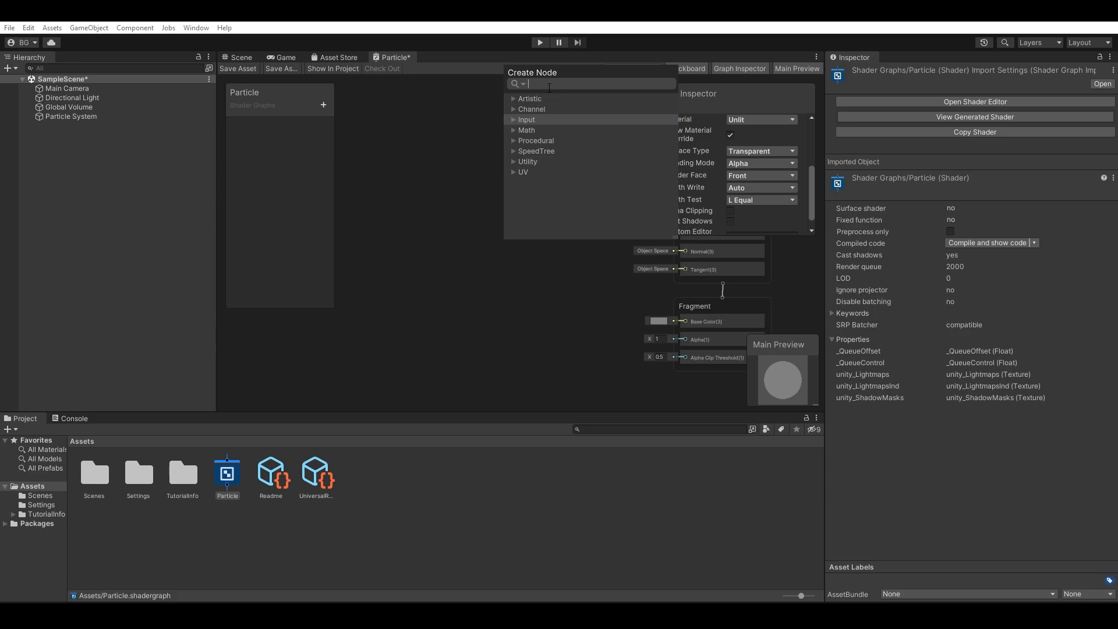
pyautogui.write('rounded')
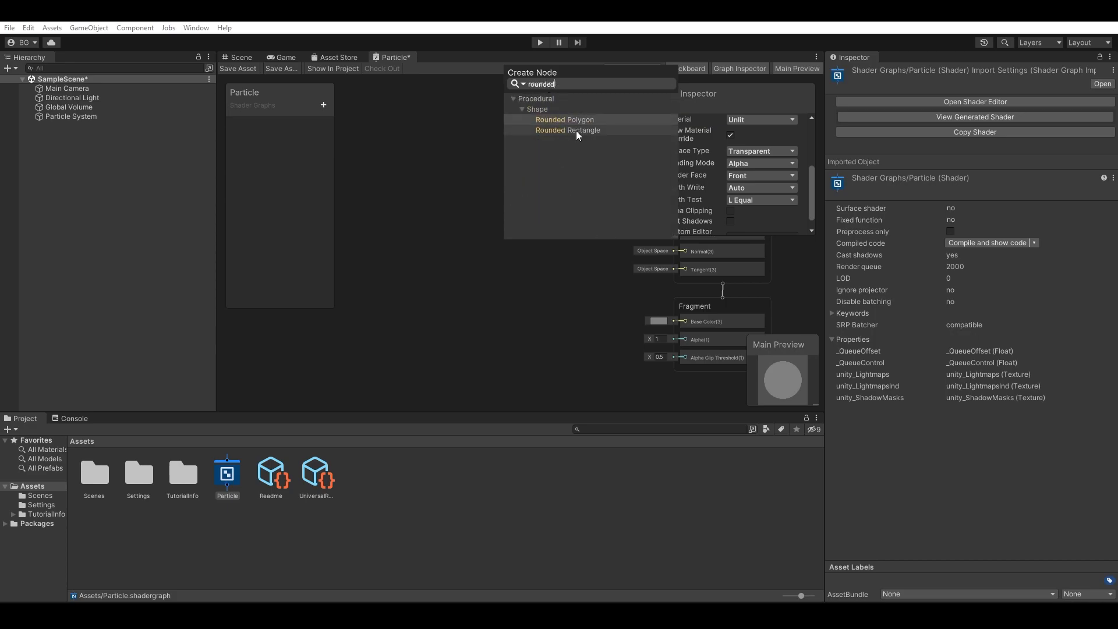
pyautogui.click(580, 134)
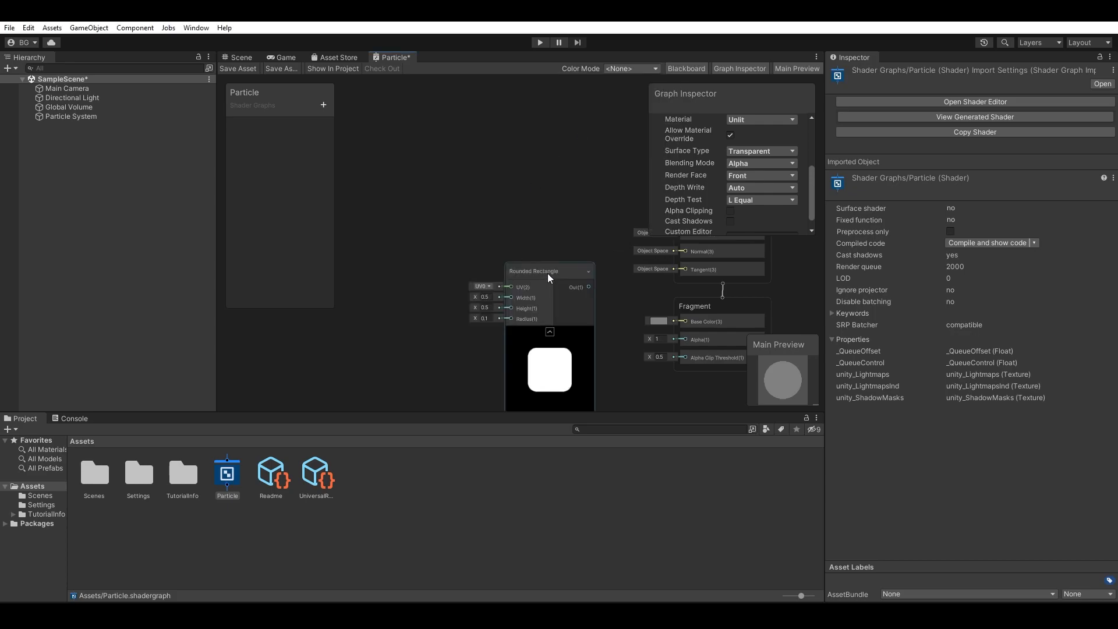
pyautogui.moveTo(547, 271); pyautogui.dragTo(477, 208)
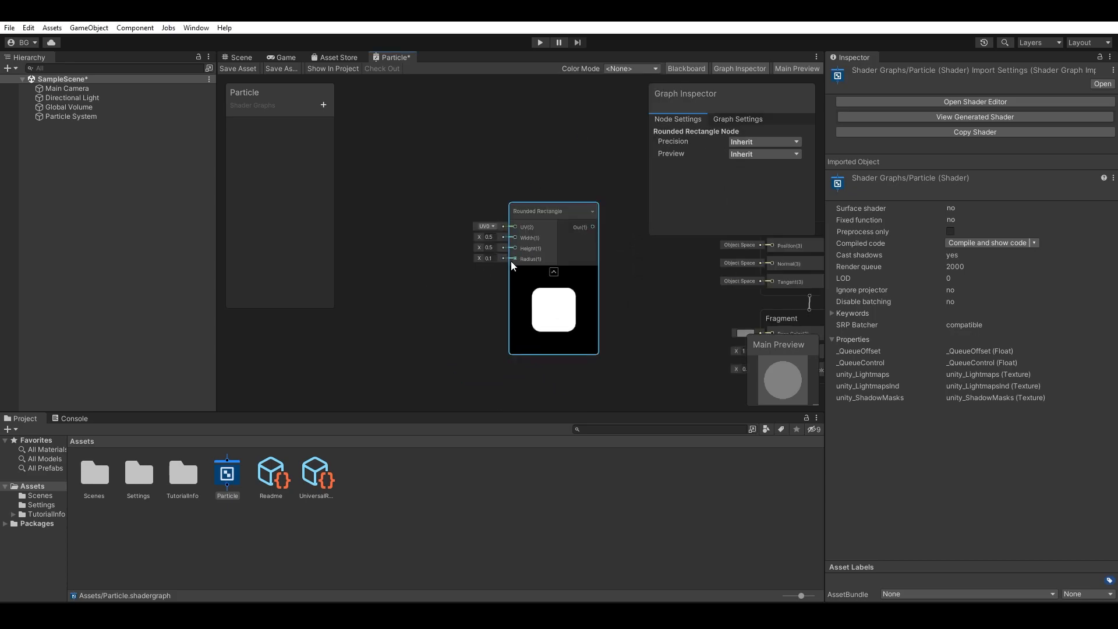
pyautogui.moveTo(567, 291); pyautogui.dragTo(530, 258)
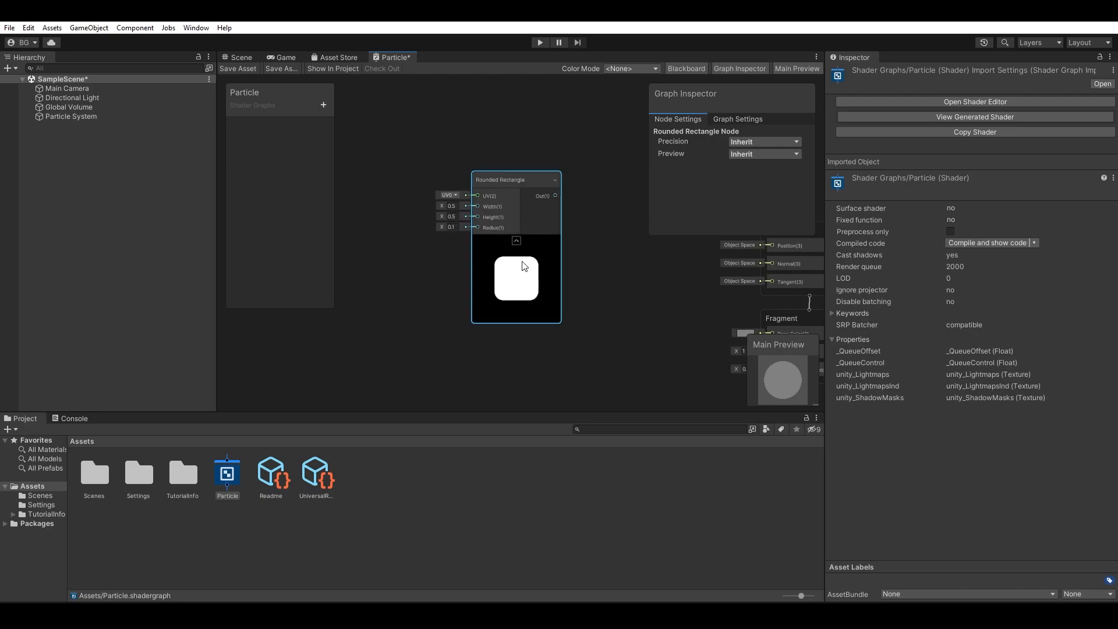
# Connect the Rounded Rectangle output to the Fragment block's Base Color and show the Main Preview on a Quad.
pyautogui.moveTo(575, 221); pyautogui.dragTo(480, 225, button='middle')
pyautogui.moveTo(461, 199); pyautogui.dragTo(671, 337)
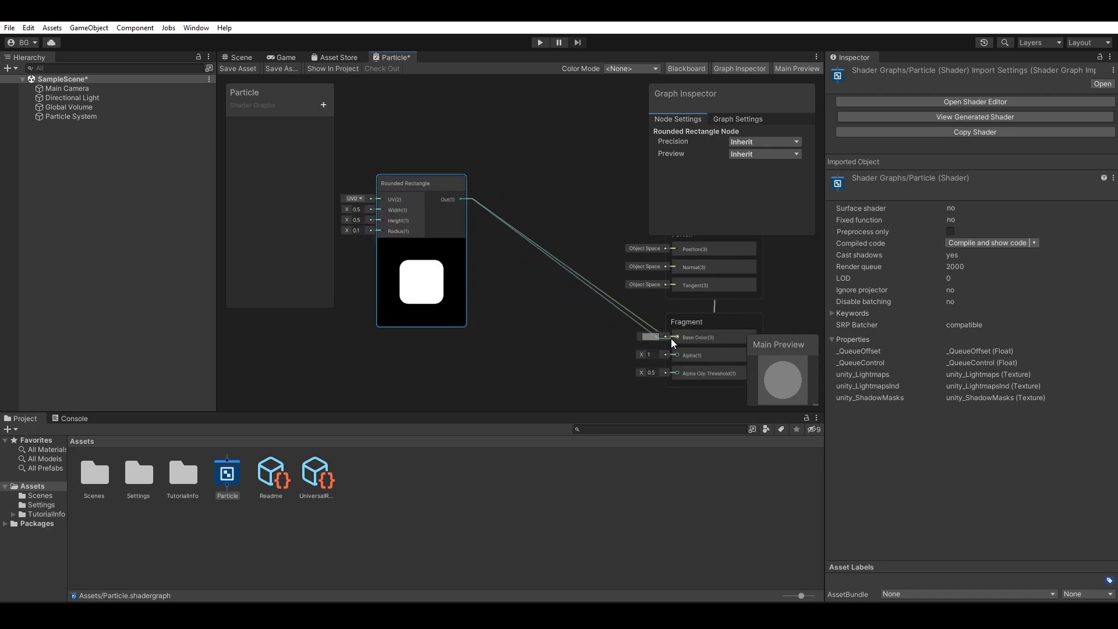
pyautogui.moveTo(803, 383); pyautogui.dragTo(811, 394)
pyautogui.rightClick(796, 377)
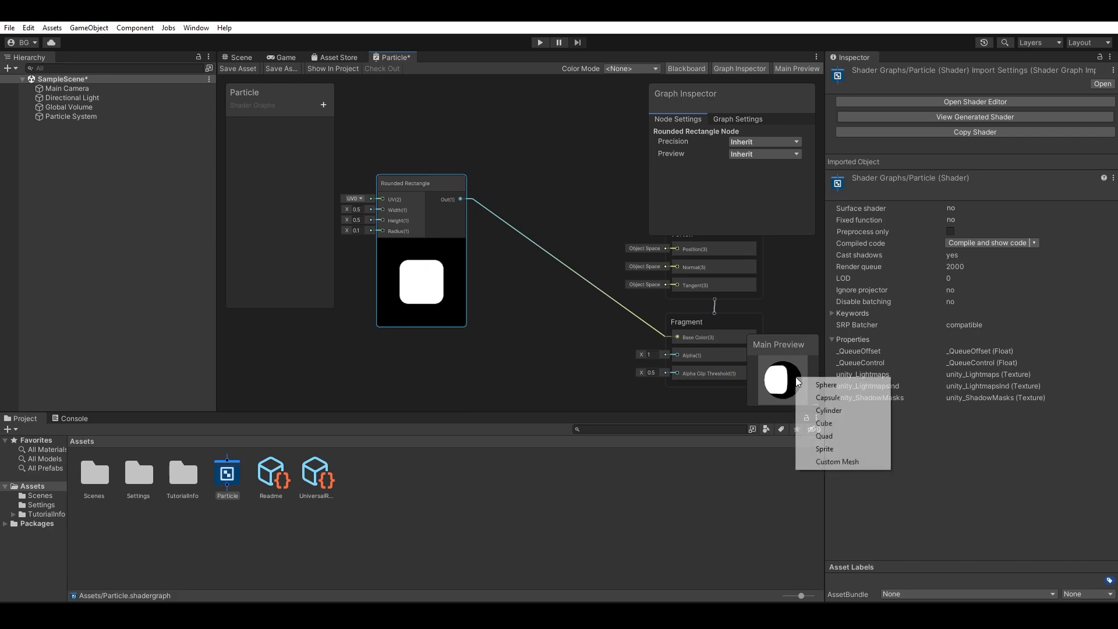
pyautogui.click(833, 438)
pyautogui.moveTo(787, 389)
pyautogui.mouseDown()
pyautogui.moveTo(771, 390)
pyautogui.moveTo(786, 387)
pyautogui.mouseUp()
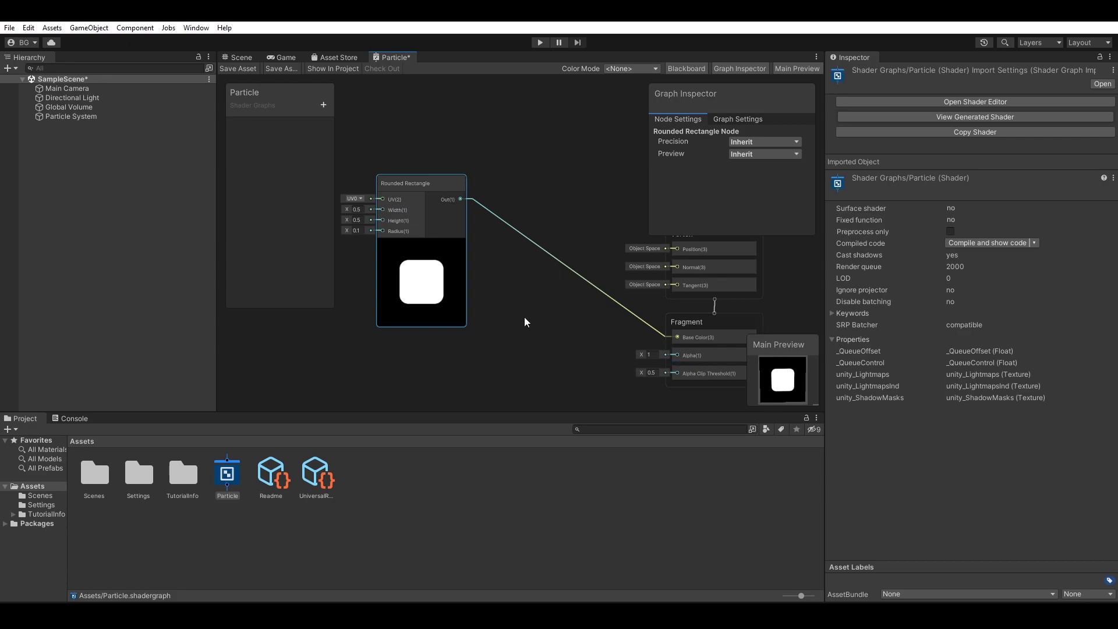
# Try a Radius of 0 and then 0.36 on the Rounded Rectangle node.
pyautogui.moveTo(369, 253); pyautogui.dragTo(515, 276, button='middle')
pyautogui.scroll(2, 516, 276)
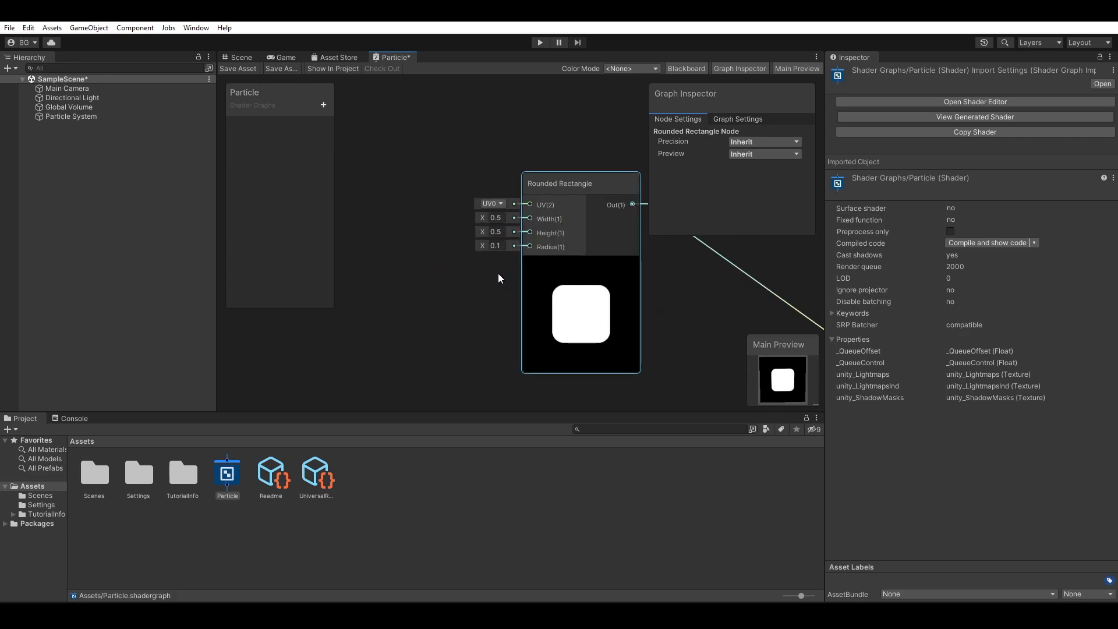
pyautogui.moveTo(483, 246); pyautogui.dragTo(483, 251)
pyautogui.click(496, 245)
pyautogui.write('0')
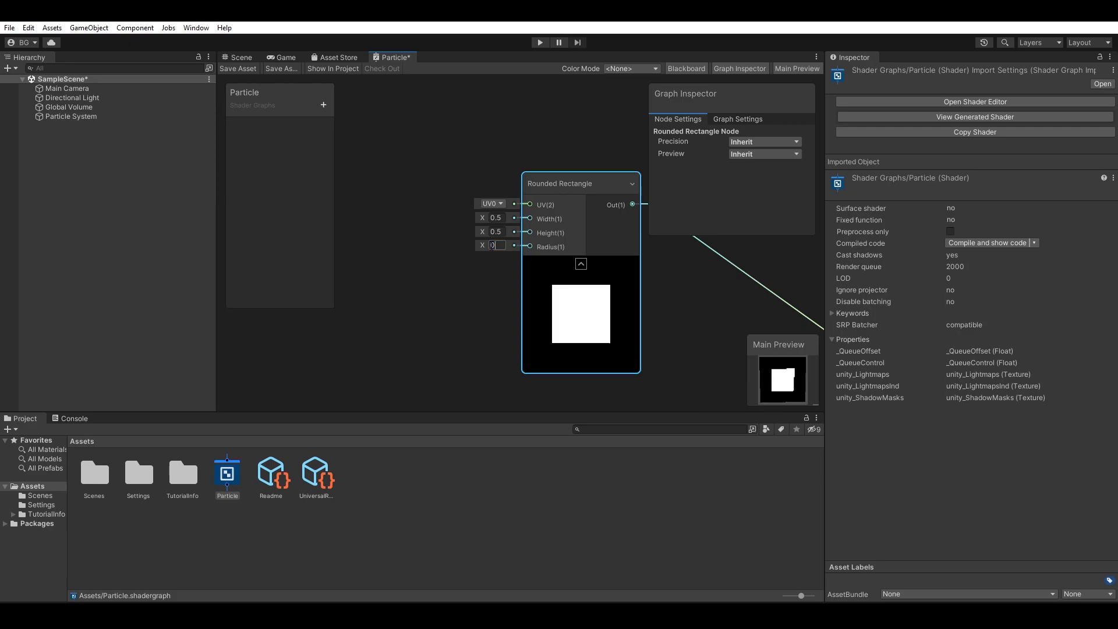
pyautogui.moveTo(482, 246); pyautogui.dragTo(488, 245)
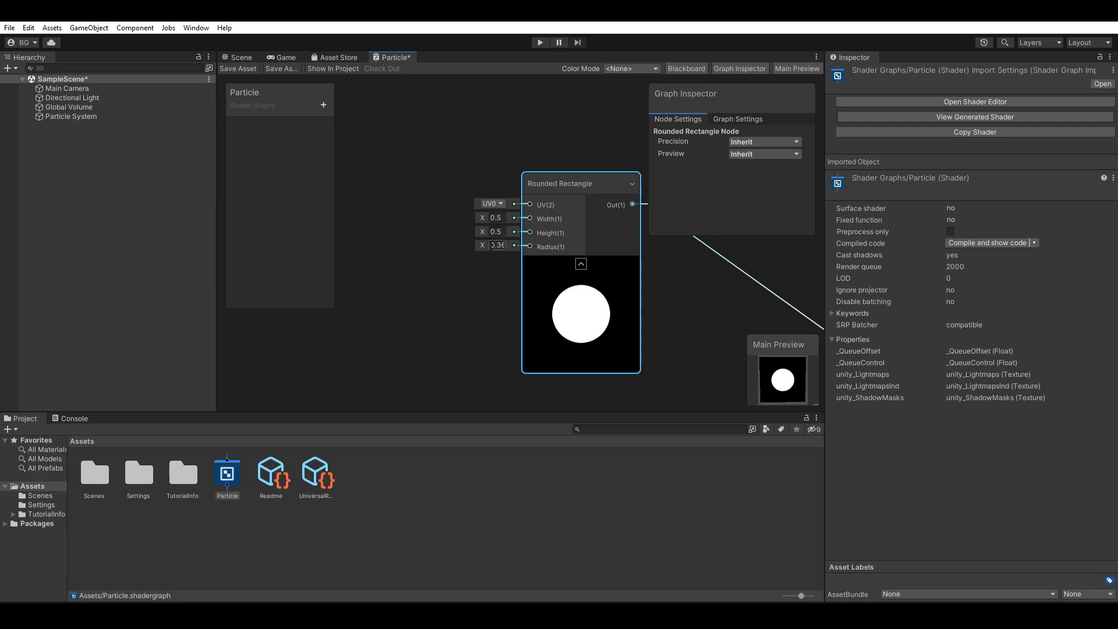
# Create an Ellipse node and place it directly above the Rounded Rectangle node.
pyautogui.moveTo(499, 291); pyautogui.dragTo(465, 310, button='middle')
pyautogui.click(510, 144)
pyautogui.moveTo(519, 151); pyautogui.dragTo(536, 276, button='middle')
pyautogui.scroll(-2, 515, 227)
pyautogui.press('space')
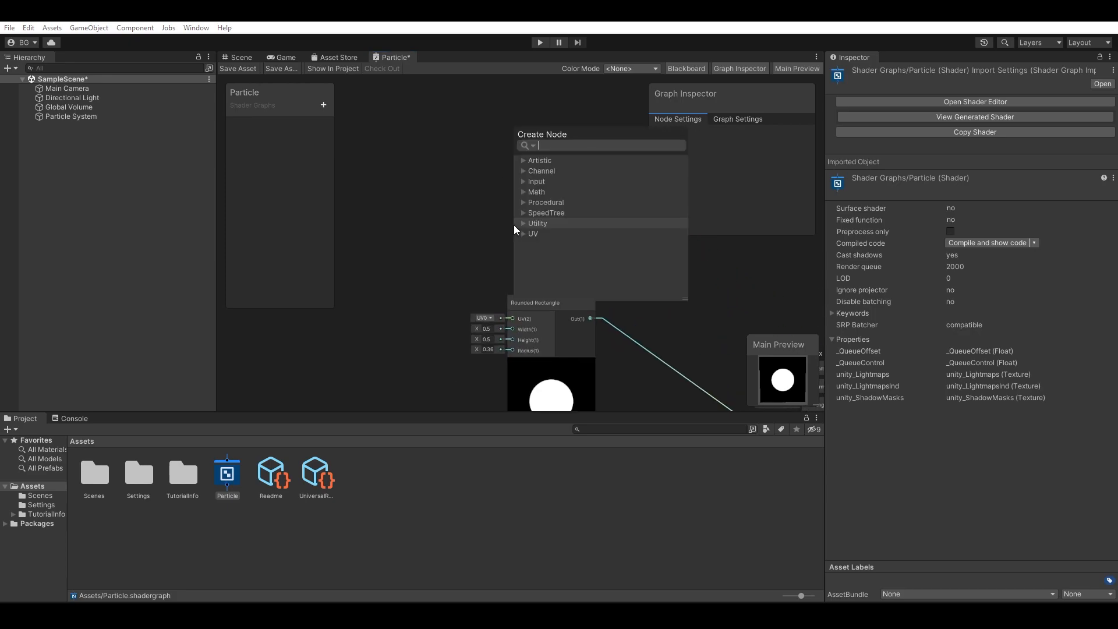
pyautogui.write('el')
pyautogui.press('Return')
pyautogui.moveTo(549, 263); pyautogui.dragTo(543, 177)
pyautogui.moveTo(481, 240); pyautogui.dragTo(490, 194, button='middle')
# Set the Rounded Rectangle's Radius to 0.09 and delete the Ellipse node.
pyautogui.moveTo(489, 303); pyautogui.dragTo(477, 300)
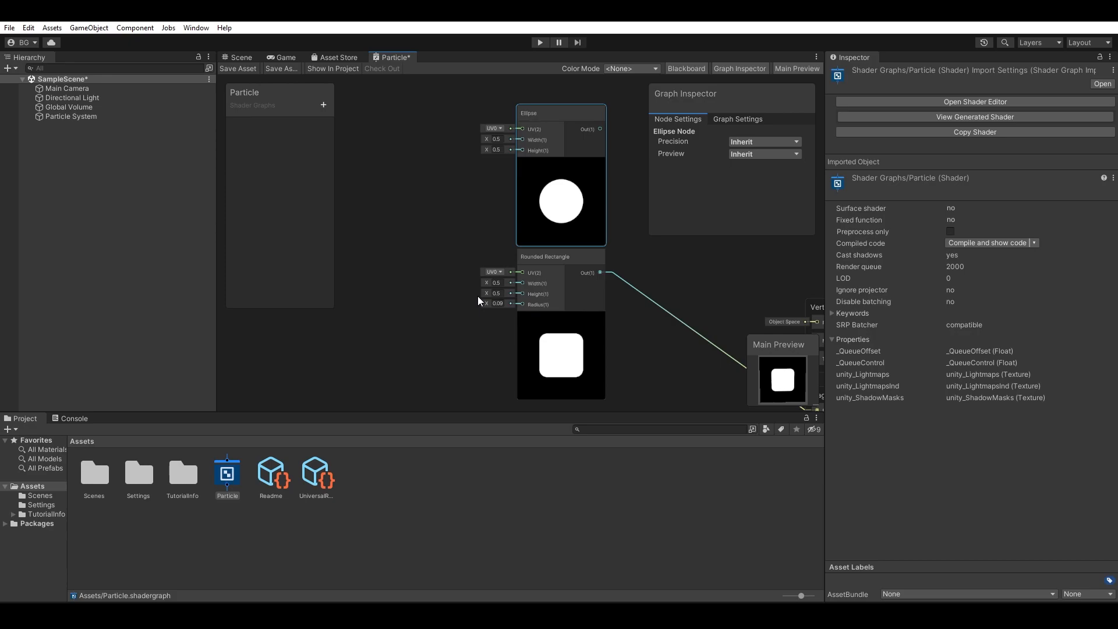
pyautogui.press('Delete')
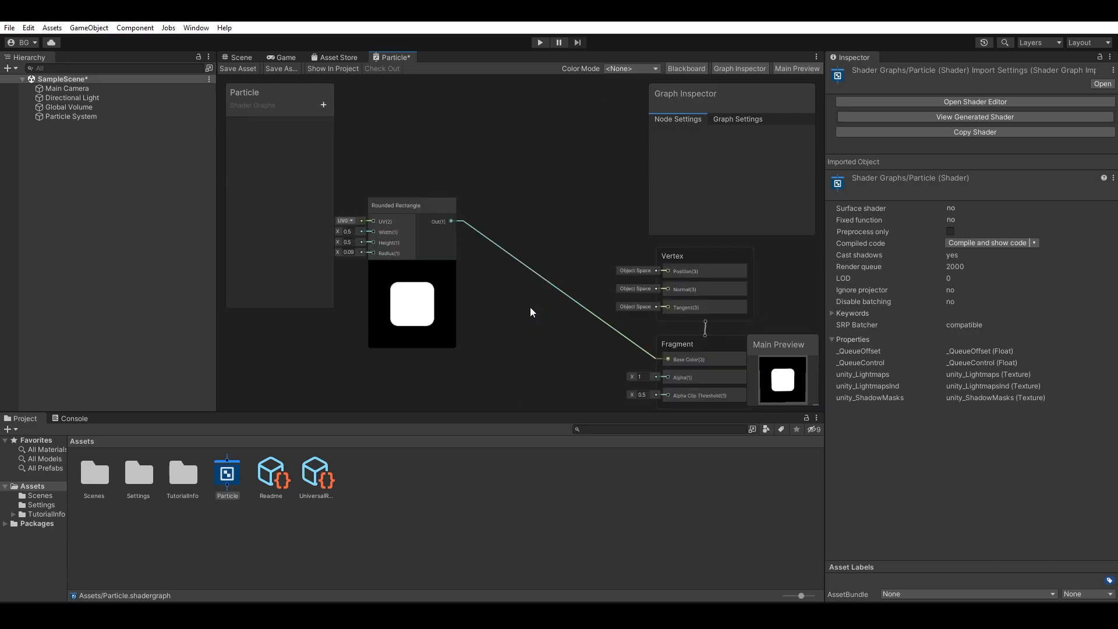
# Connect the Rounded Rectangle output to the Fragment block's Alpha as well.
pyautogui.moveTo(531, 305); pyautogui.dragTo(498, 235, button='middle')
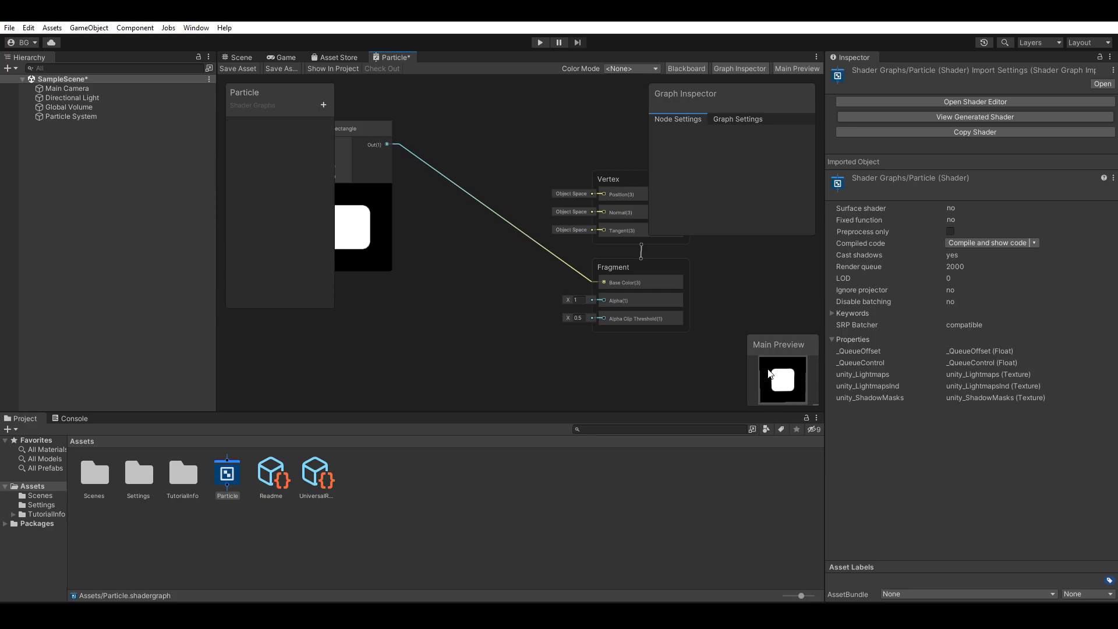
pyautogui.click(620, 304)
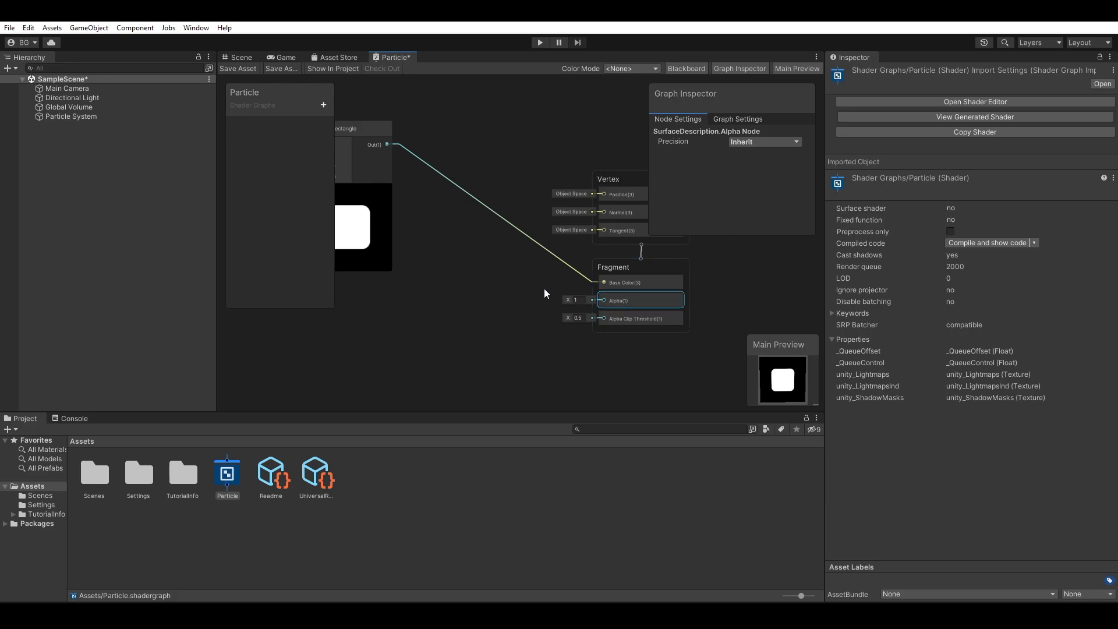
pyautogui.moveTo(387, 256); pyautogui.dragTo(499, 288, button='middle')
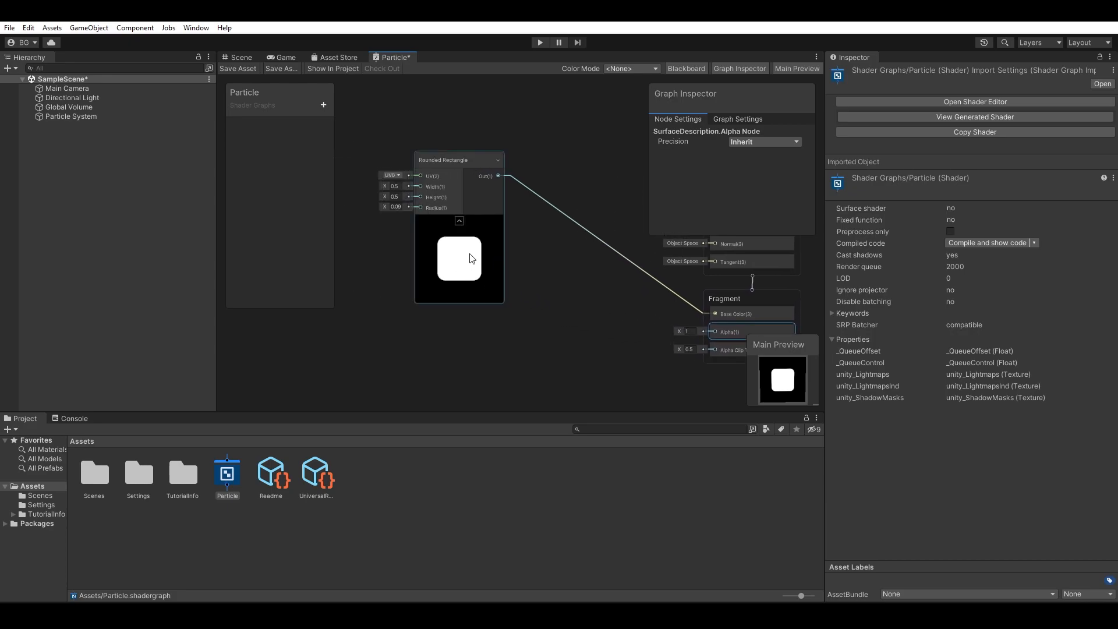
pyautogui.moveTo(591, 287); pyautogui.dragTo(530, 326, button='middle')
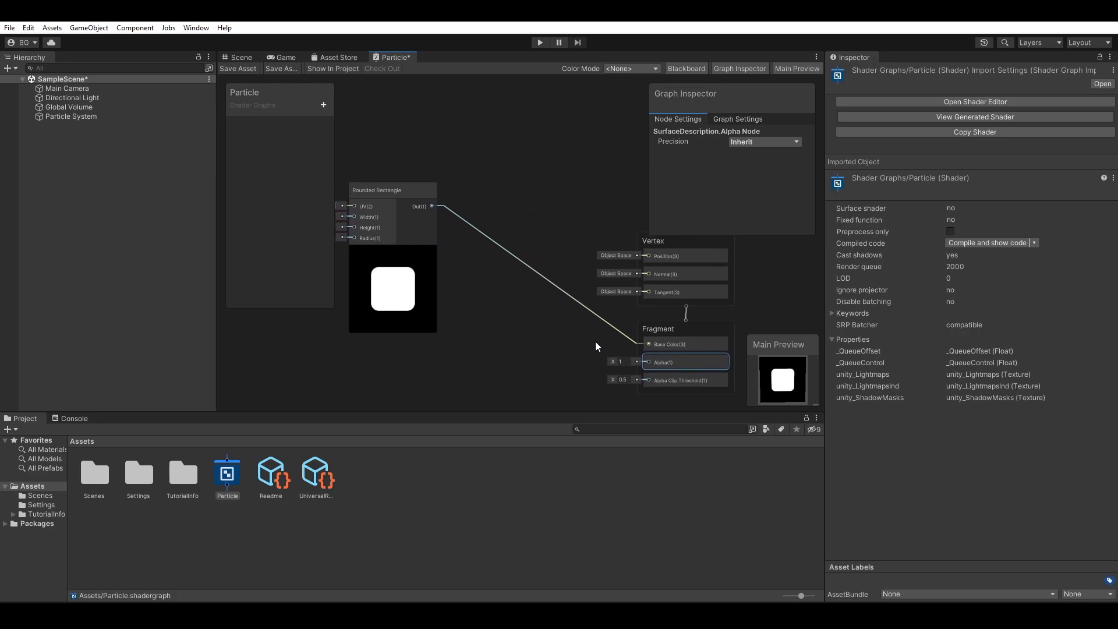
pyautogui.moveTo(434, 205); pyautogui.dragTo(650, 345)
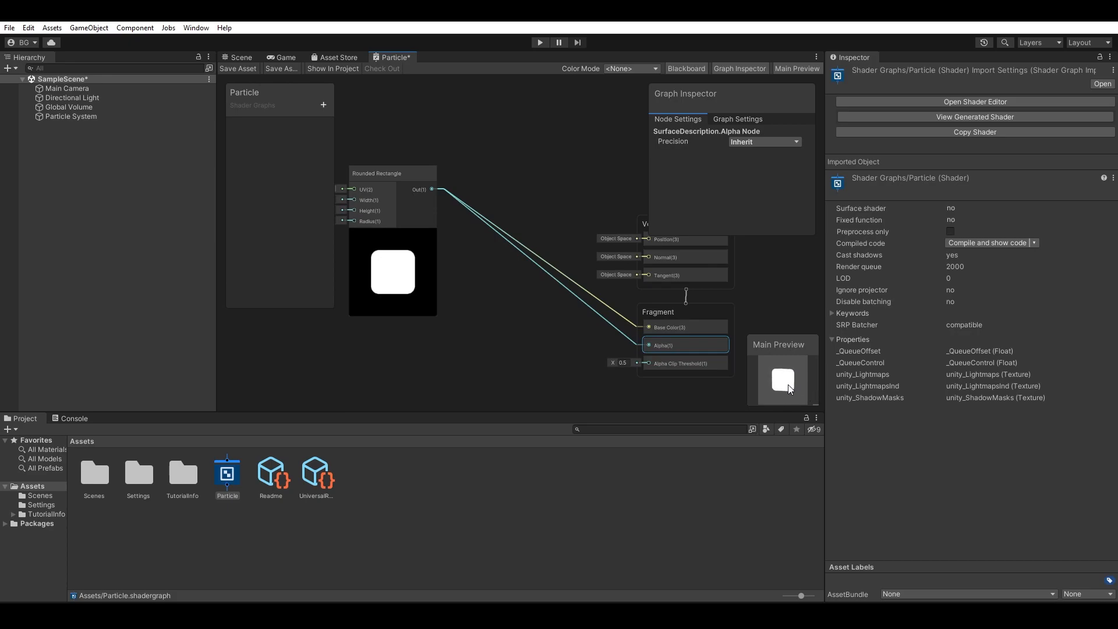
# Set the Rounded Rectangle's Radius to 0.42 and save the Particle shader graph asset.
pyautogui.click(533, 301)
pyautogui.moveTo(532, 301); pyautogui.dragTo(539, 352, button='middle')
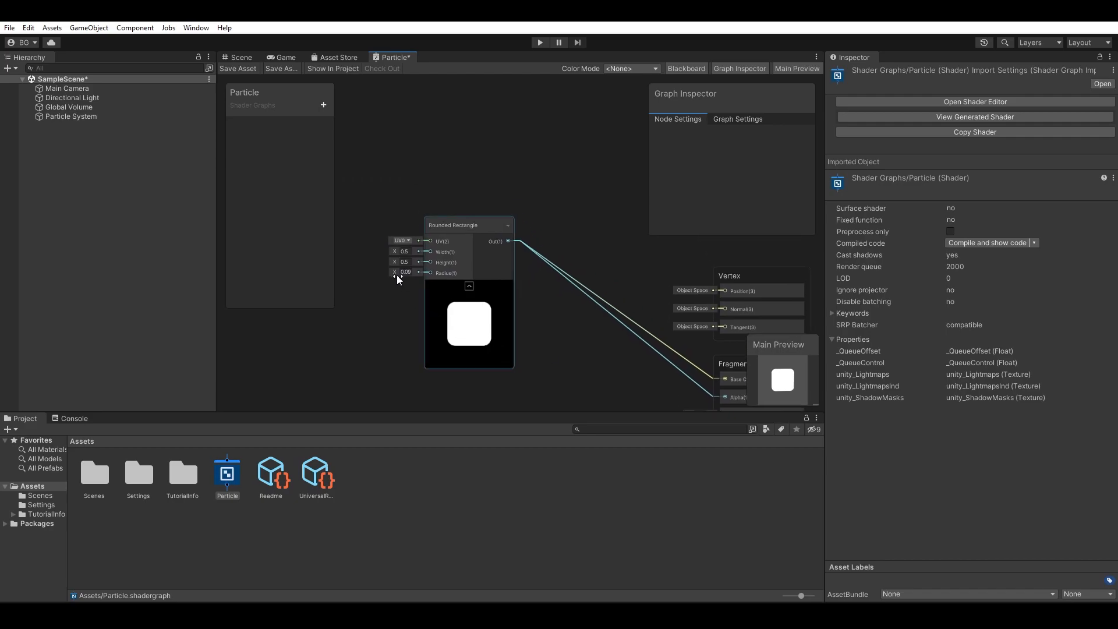
pyautogui.moveTo(396, 274); pyautogui.dragTo(399, 272)
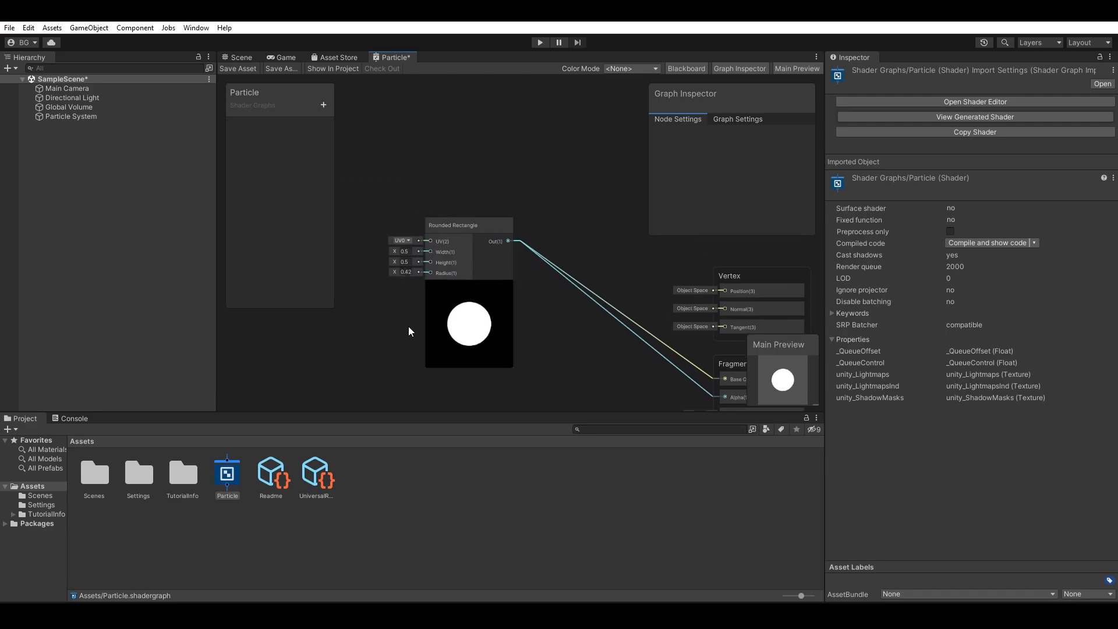
pyautogui.click(233, 68)
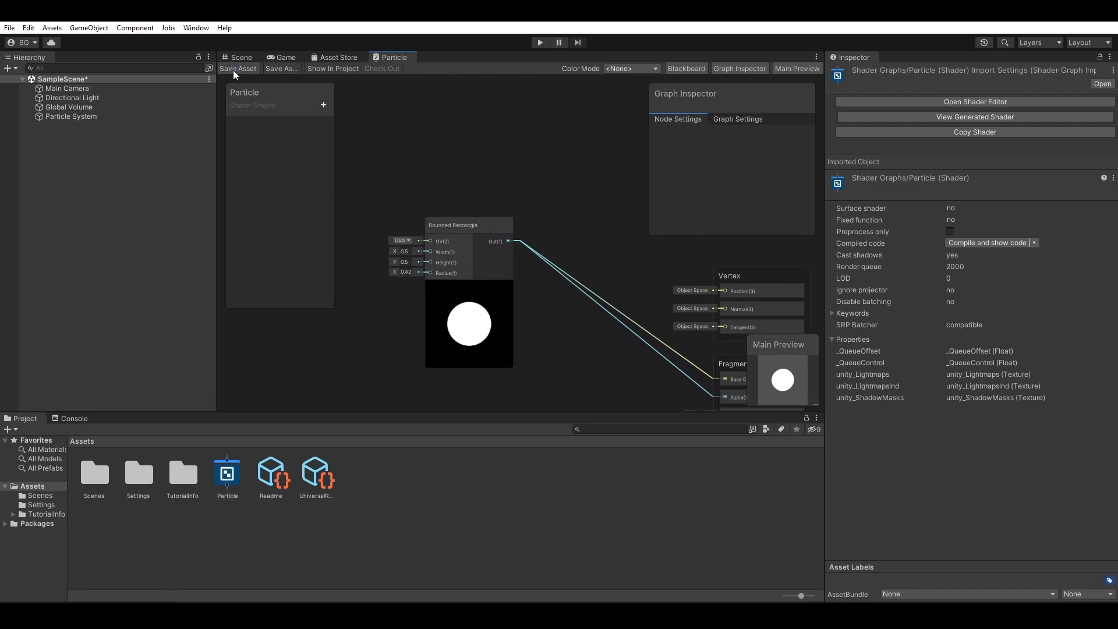
# Look at the Particle System object in the Scene view.
pyautogui.click(239, 57)
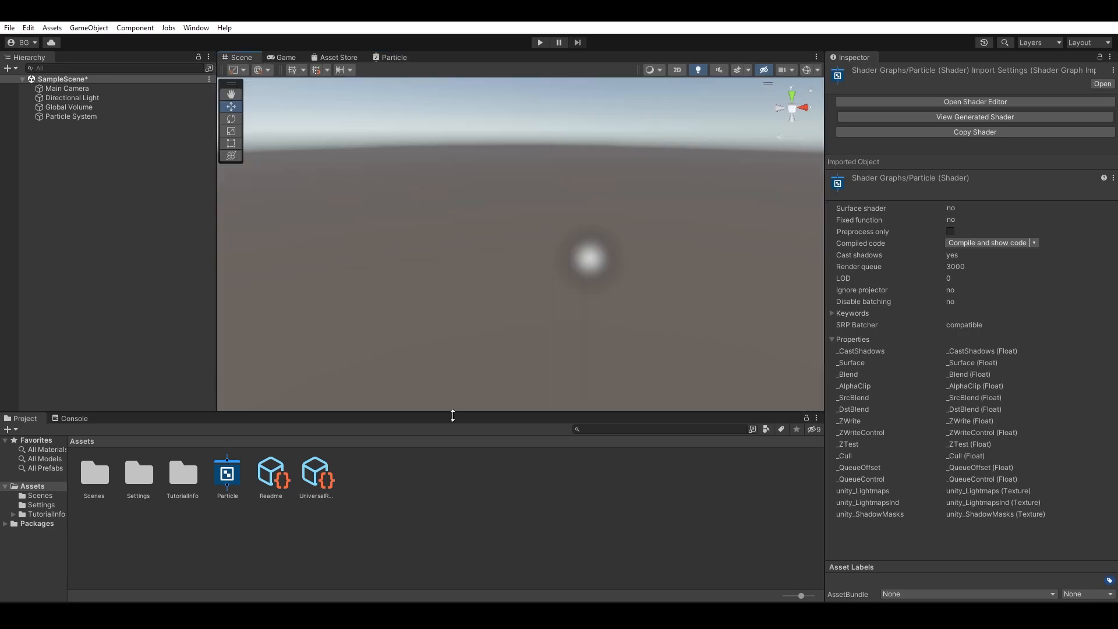
pyautogui.click(96, 117)
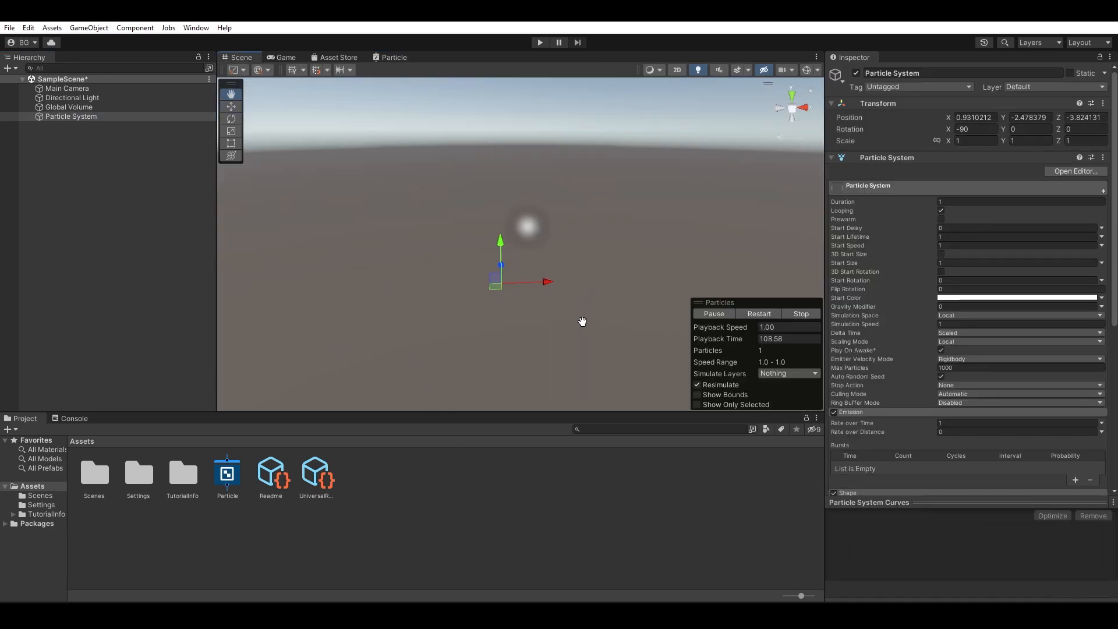
pyautogui.click(399, 477)
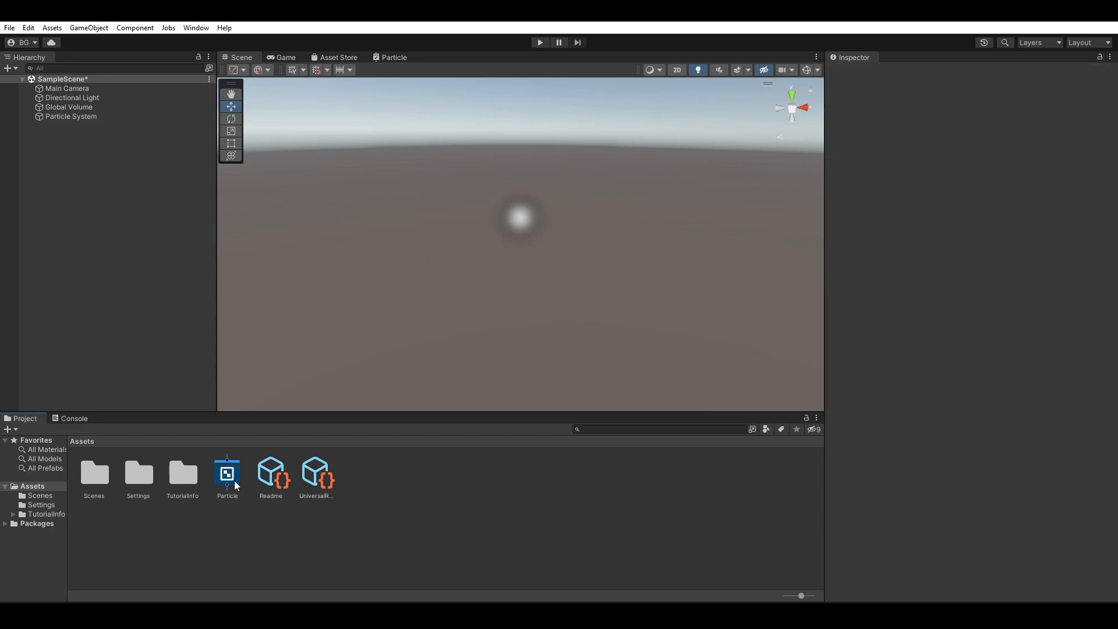
pyautogui.rightClick(234, 481)
pyautogui.click(407, 525)
pyautogui.rightClick(400, 492)
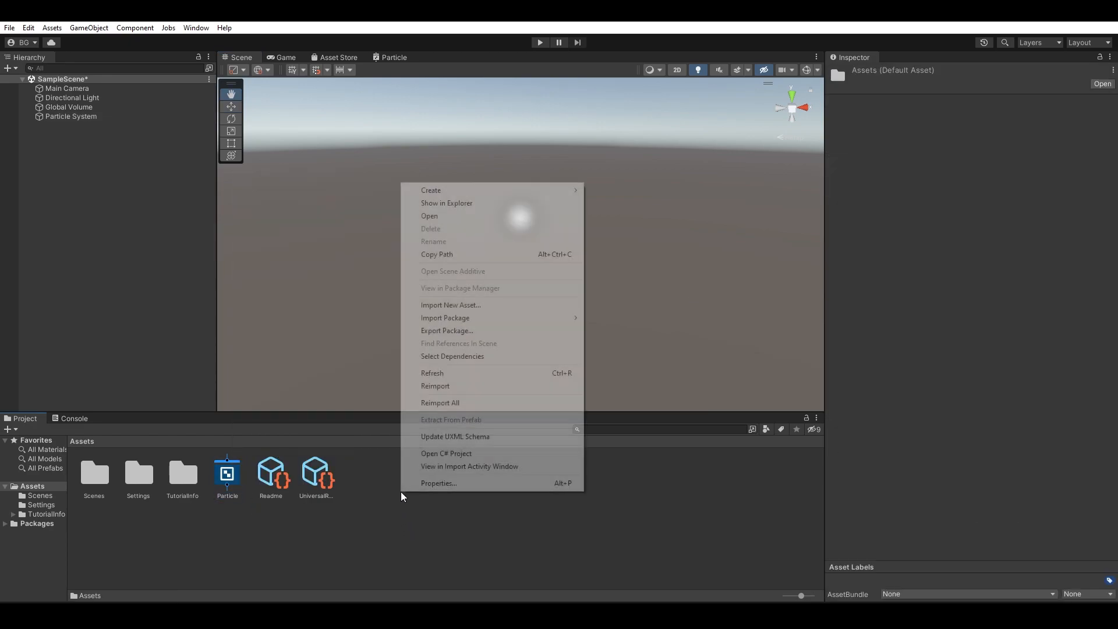
pyautogui.click(333, 507)
pyautogui.rightClick(403, 488)
pyautogui.click(386, 506)
# Create a new material from the Particle shader graph asset in the Assets folder.
pyautogui.rightClick(225, 479)
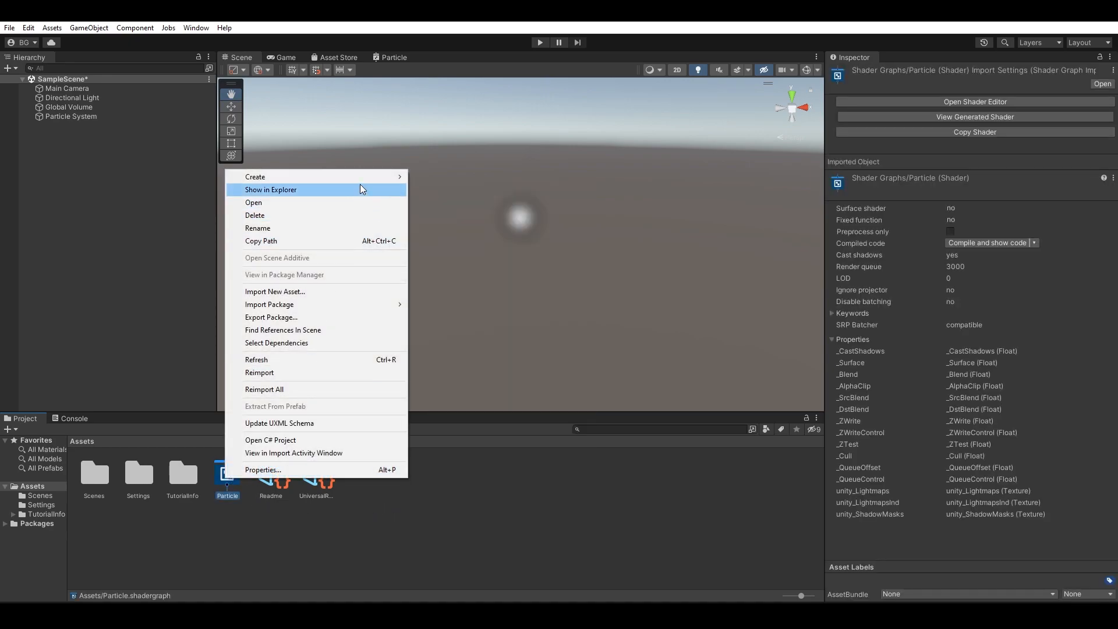
pyautogui.moveTo(366, 177)
pyautogui.click(489, 348)
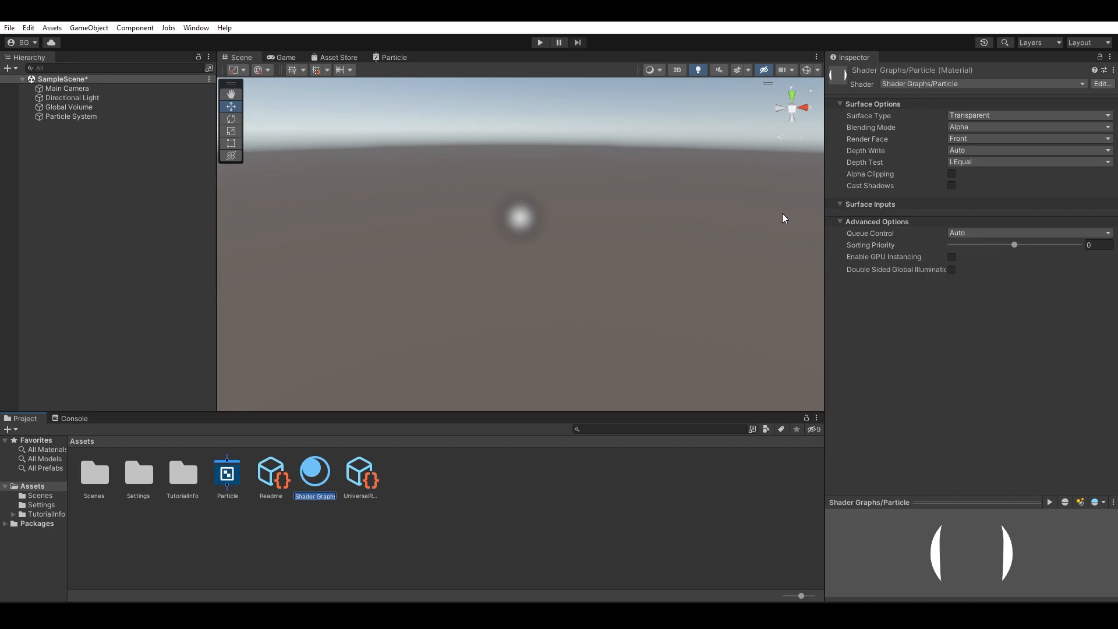
# Delete the Shader Graphs_Particle material from the Assets folder.
pyautogui.click(329, 502)
pyautogui.press('Delete')
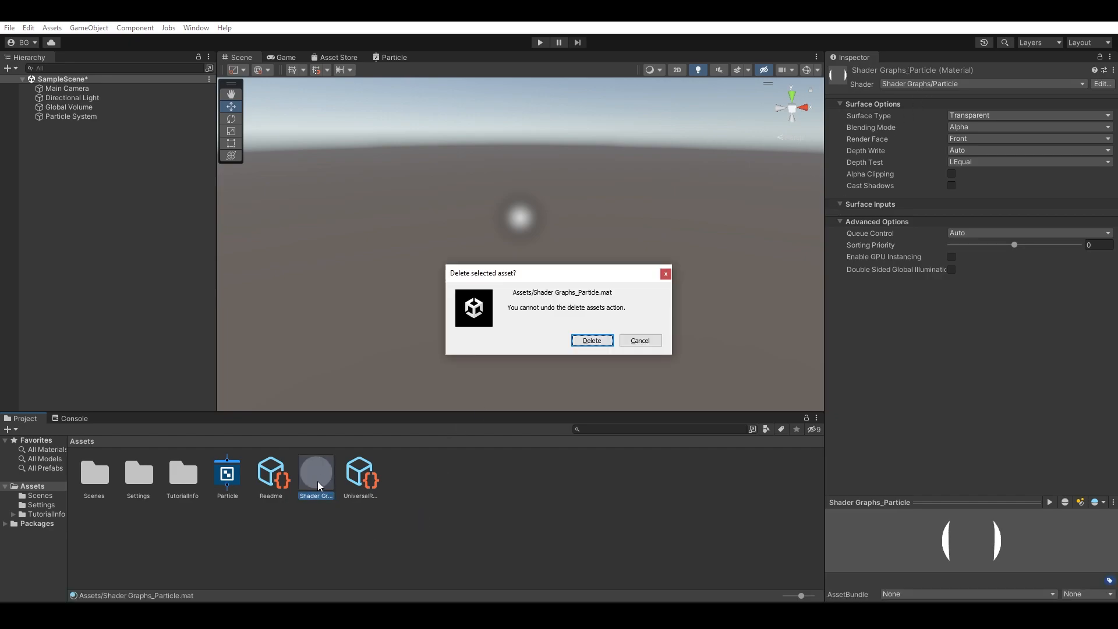
pyautogui.press('Return')
# Create a new material named Particle in the Assets folder.
pyautogui.rightClick(460, 473)
pyautogui.moveTo(610, 171)
pyautogui.click(692, 348)
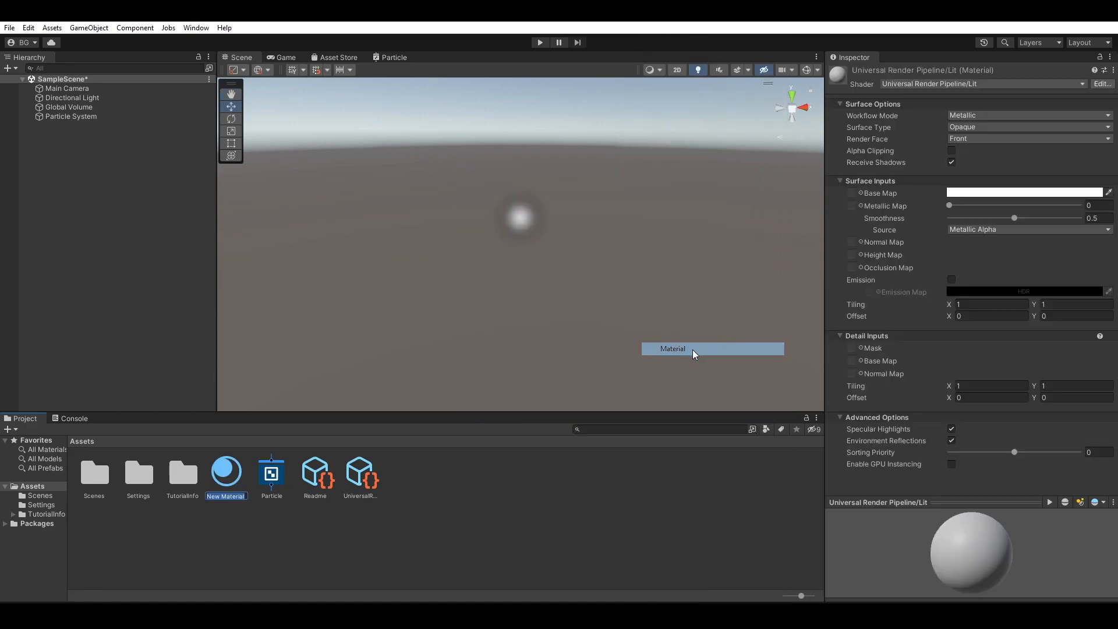
pyautogui.write('Particle')
pyautogui.press('Return')
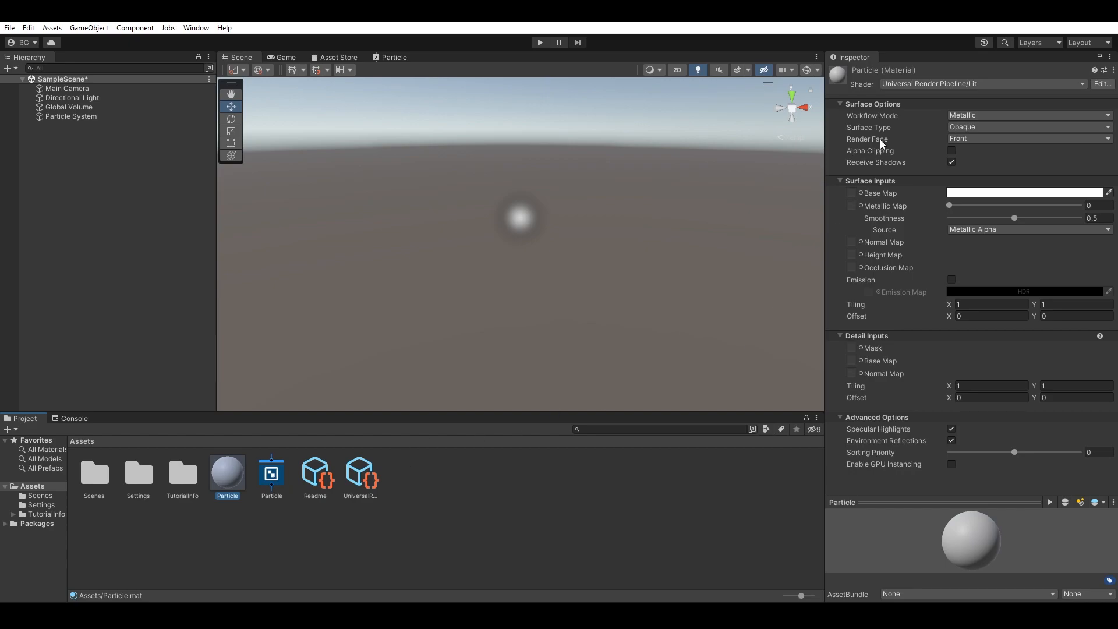
# Assign the Shader Graphs/Particle shader to the Particle material and apply the material to the Particle System.
pyautogui.click(902, 83)
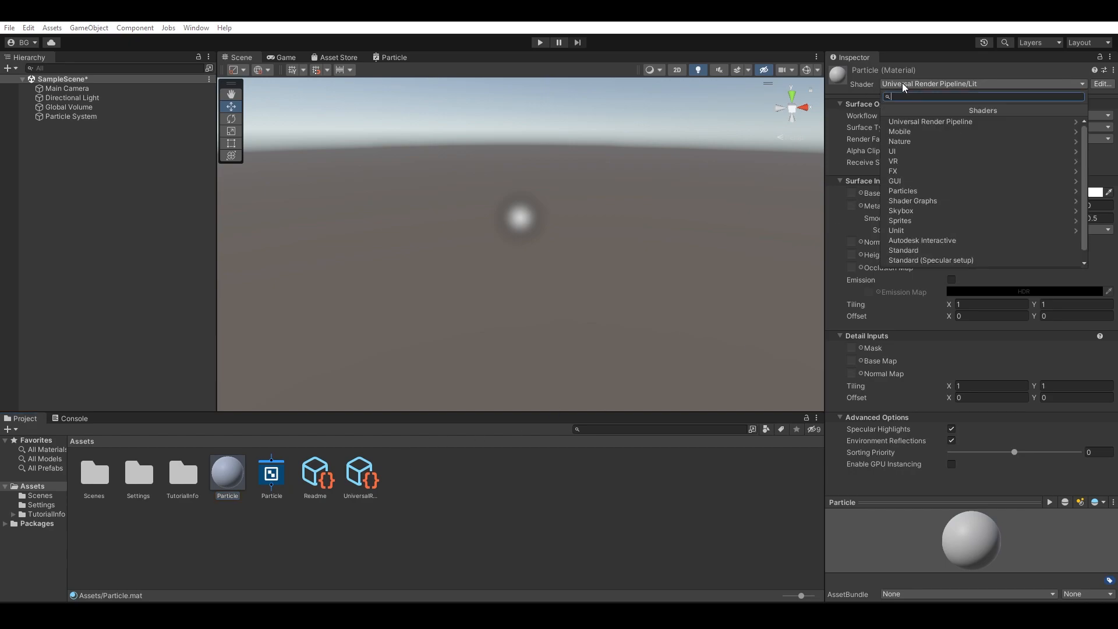
pyautogui.click(928, 200)
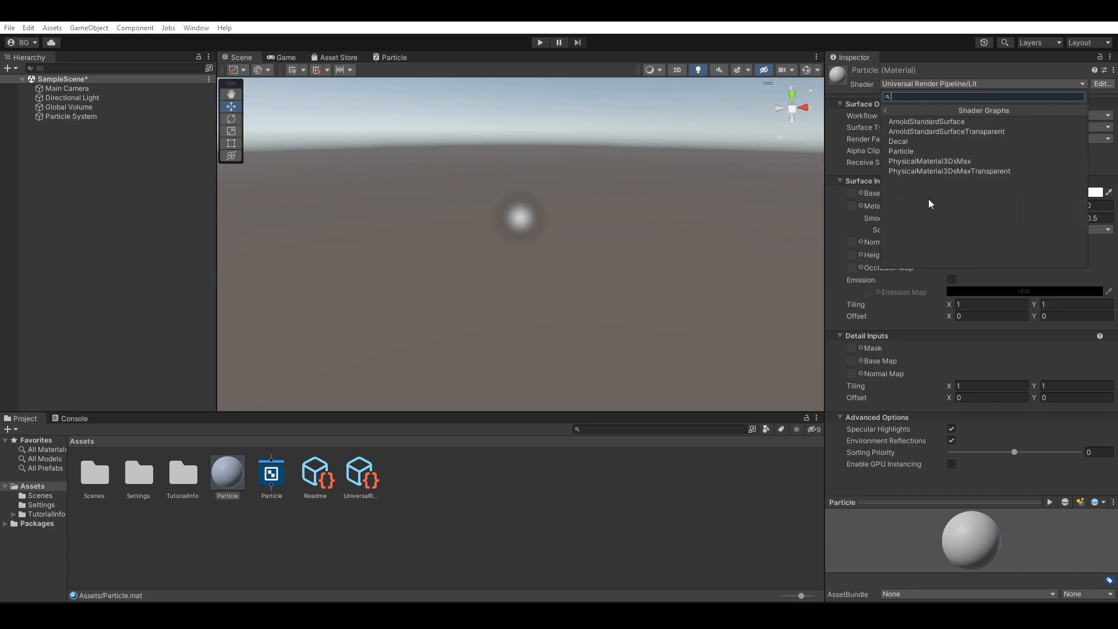
pyautogui.click(928, 151)
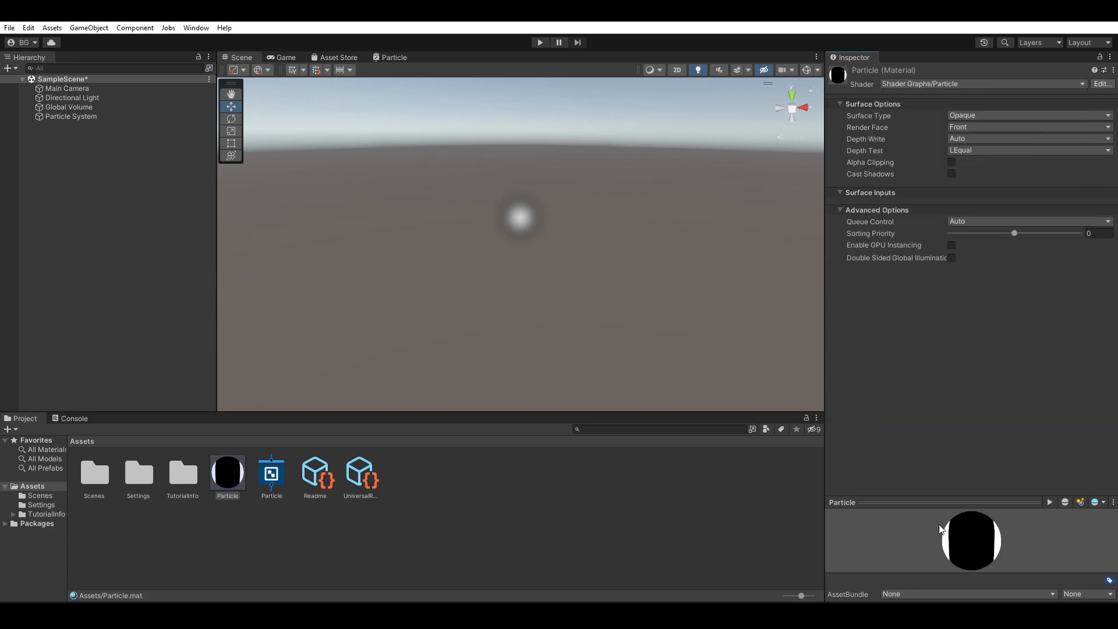
pyautogui.moveTo(227, 485); pyautogui.dragTo(92, 116)
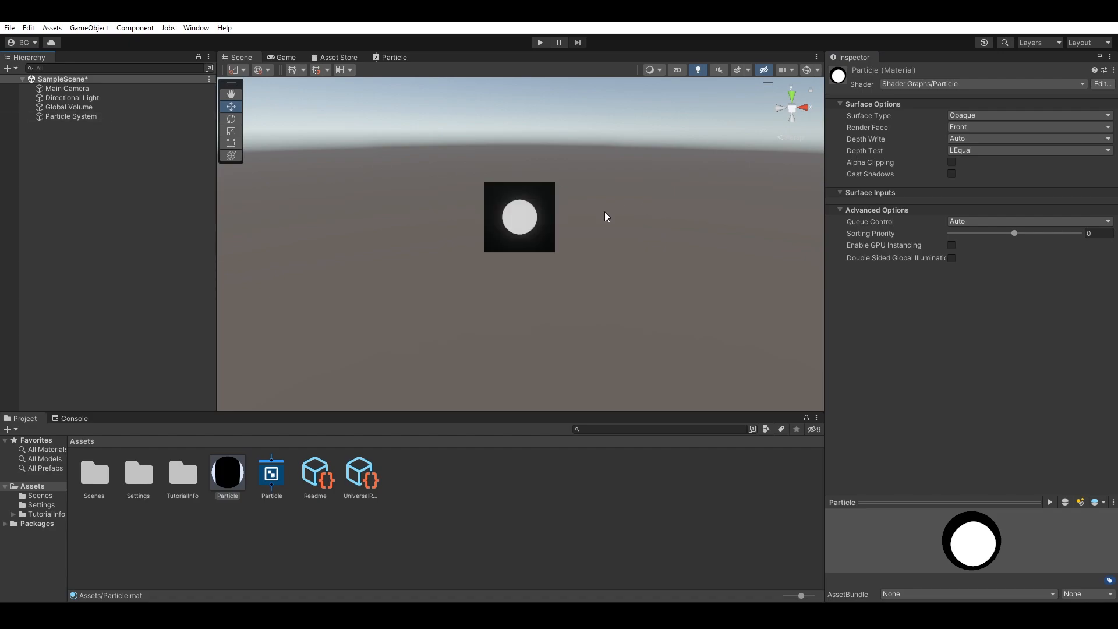
# Check the Particle shader's graph settings and set the Particle material's Surface Type to Transparent.
pyautogui.click(393, 57)
pyautogui.scroll(5, 638, 288)
pyautogui.click(685, 304)
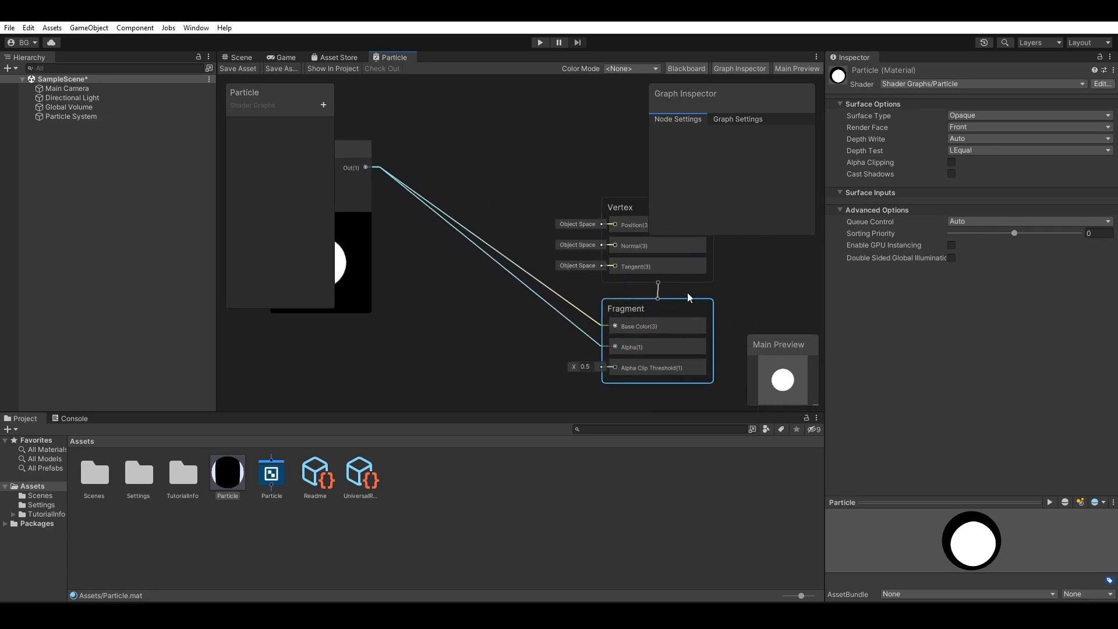
pyautogui.click(738, 118)
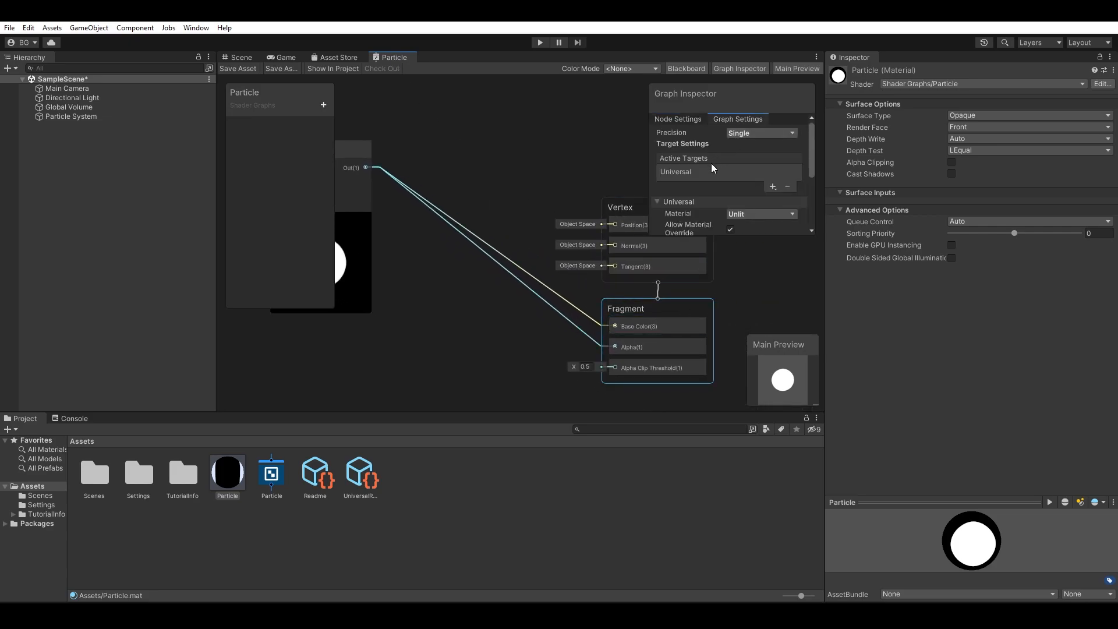
pyautogui.scroll(-4, 711, 163)
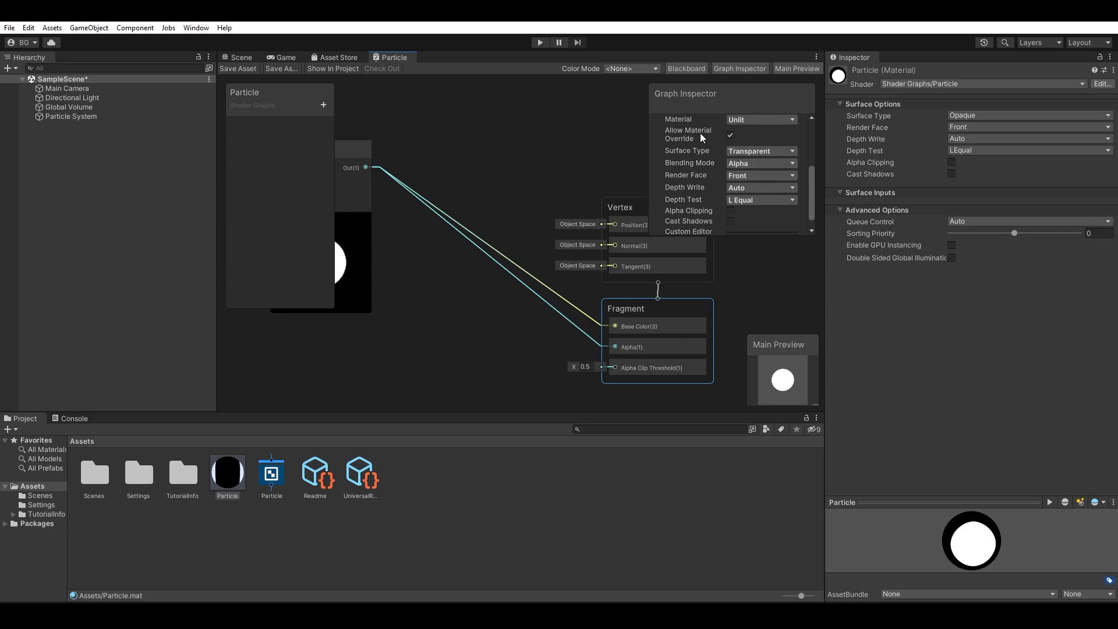
pyautogui.click(240, 57)
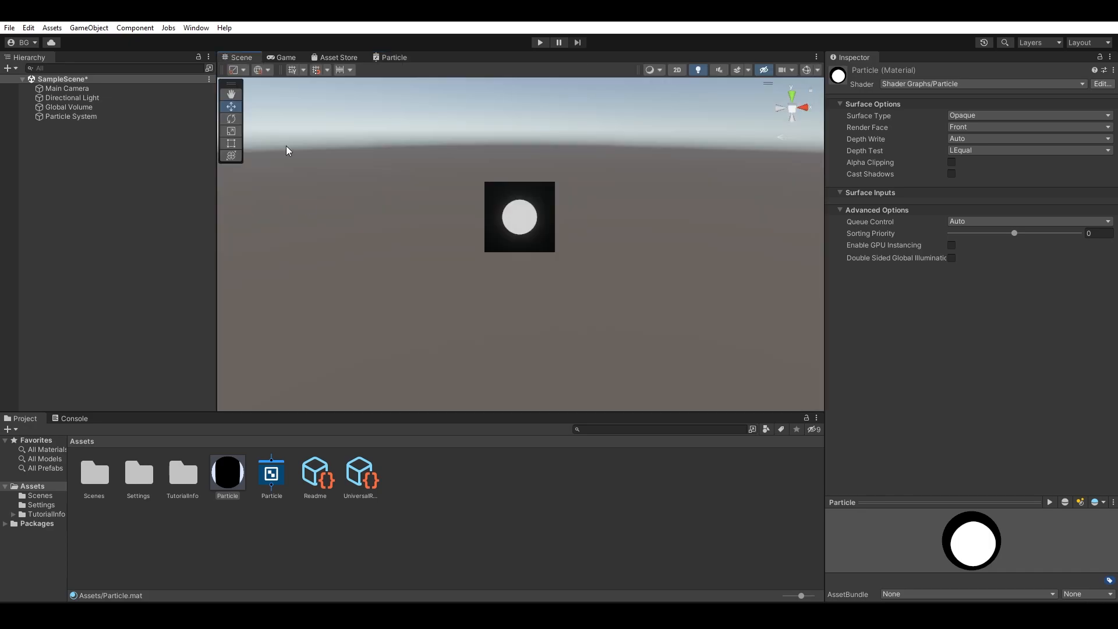
pyautogui.click(984, 115)
pyautogui.click(991, 140)
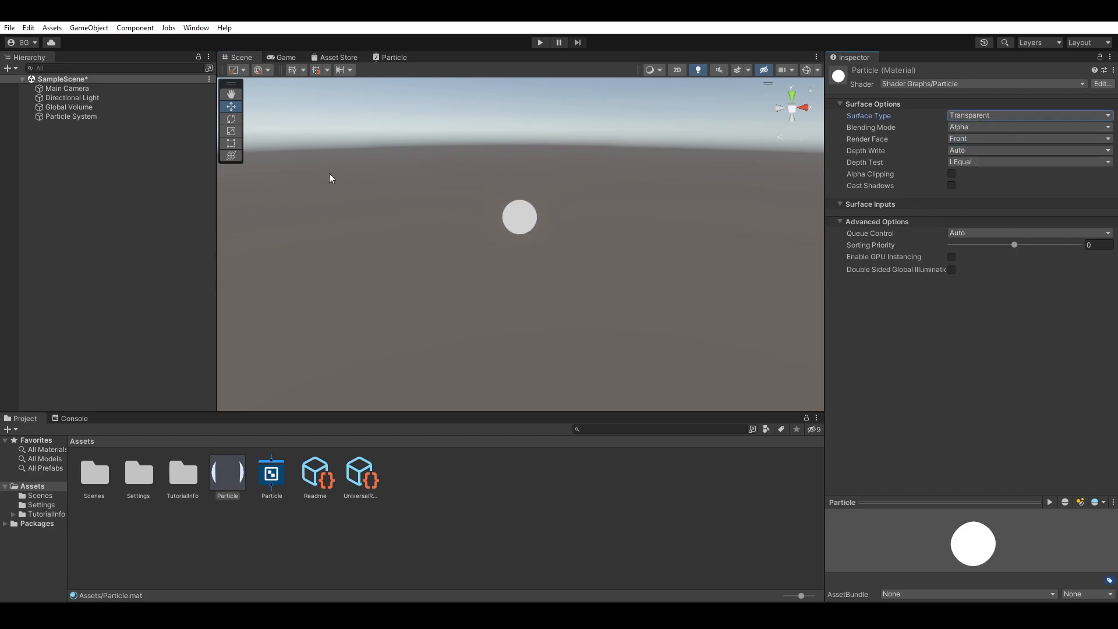
# Inspect the Particle System in the Scene view and the settings of its Particle material.
pyautogui.click(99, 116)
pyautogui.moveTo(579, 250); pyautogui.dragTo(553, 250, button='right')
pyautogui.keyDown('alt'); pyautogui.moveTo(553, 251); pyautogui.dragTo(596, 241); pyautogui.keyUp('alt')
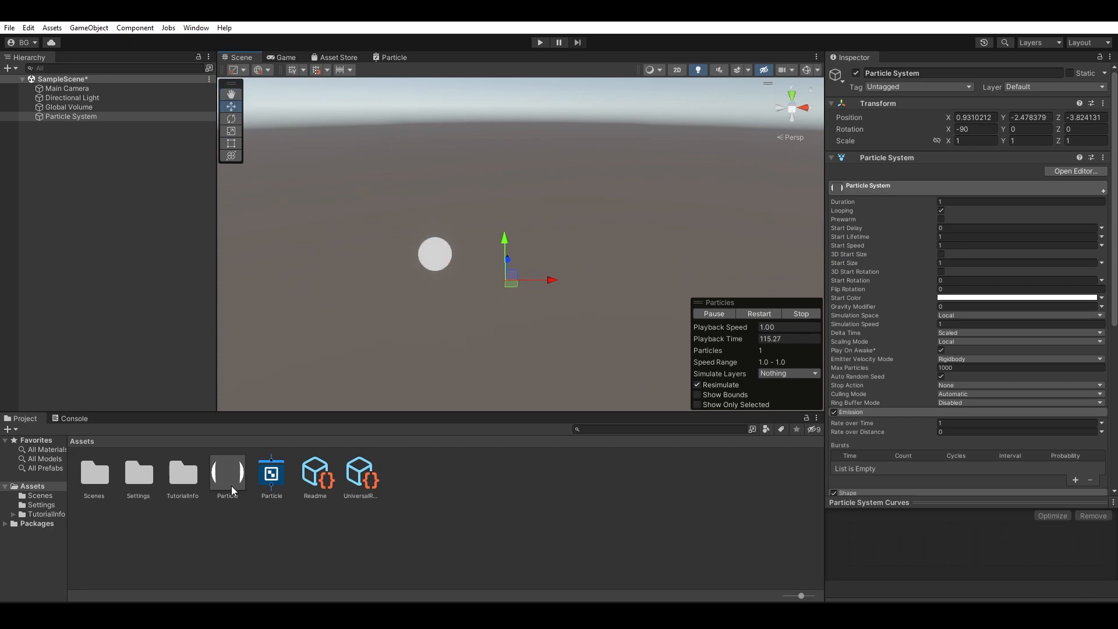
pyautogui.click(232, 481)
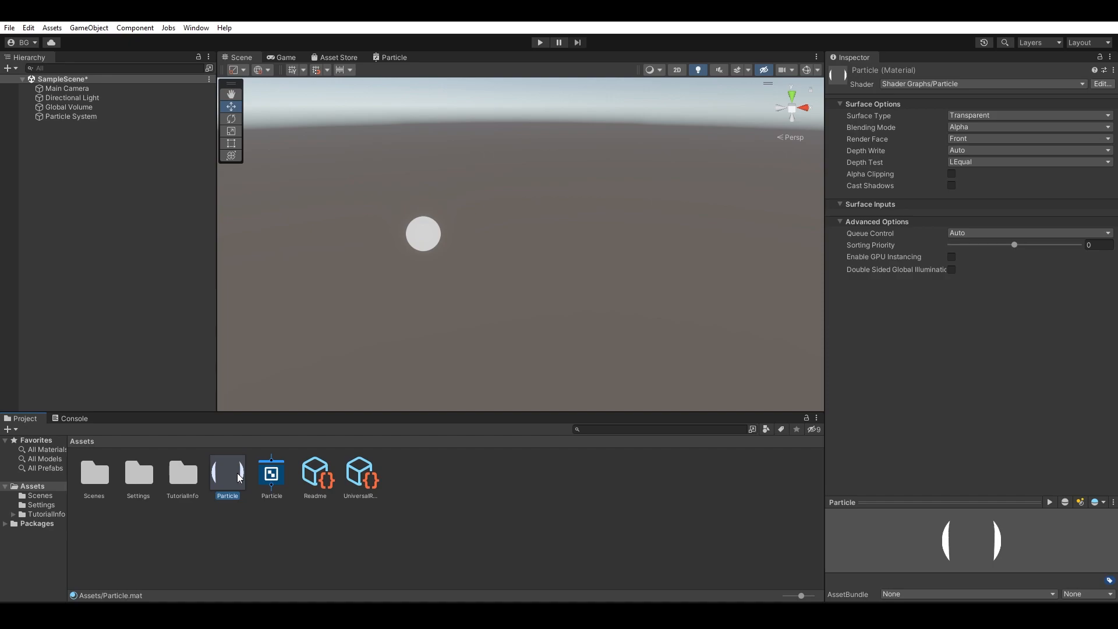
pyautogui.click(117, 117)
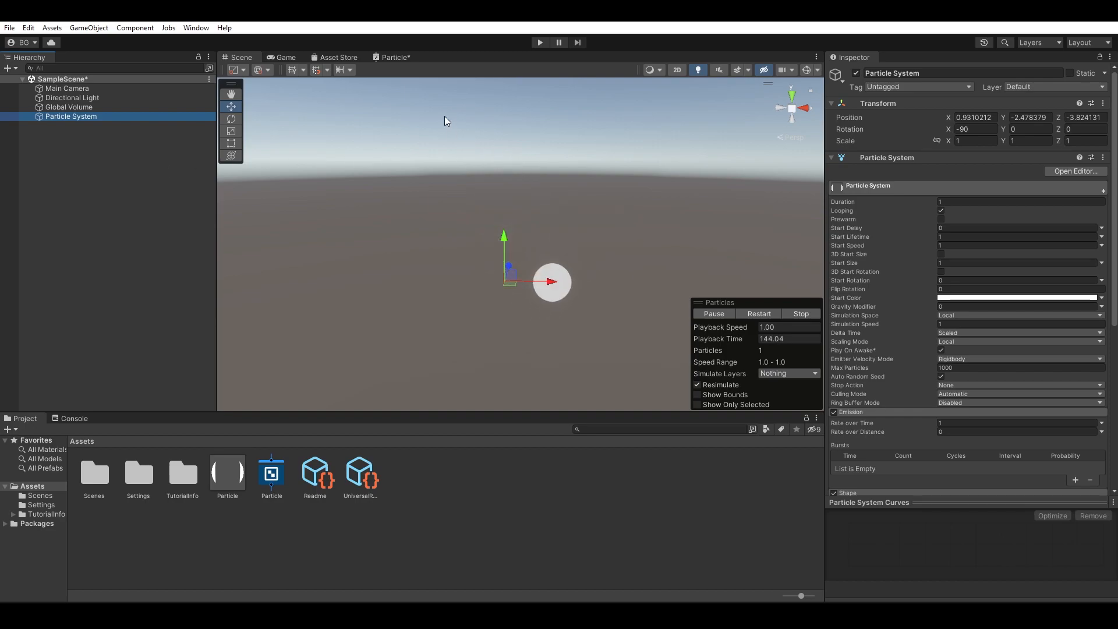
# In the Particle shader graph, add two redirect points to the Alpha connection and route it below the Rounded Rectangle's output.
pyautogui.click(410, 56)
pyautogui.scroll(-5, 513, 276)
pyautogui.moveTo(482, 321)
pyautogui.mouseDown(button='middle')
pyautogui.moveTo(562, 338)
pyautogui.moveTo(492, 331)
pyautogui.mouseUp(button='middle')
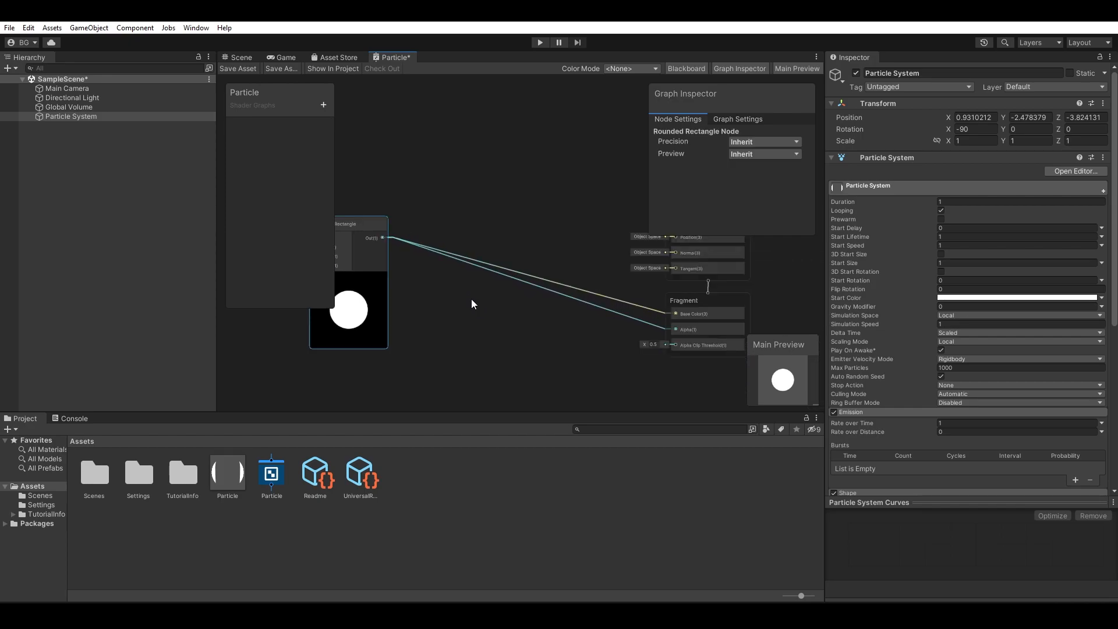
pyautogui.moveTo(472, 302); pyautogui.dragTo(508, 320, button='middle')
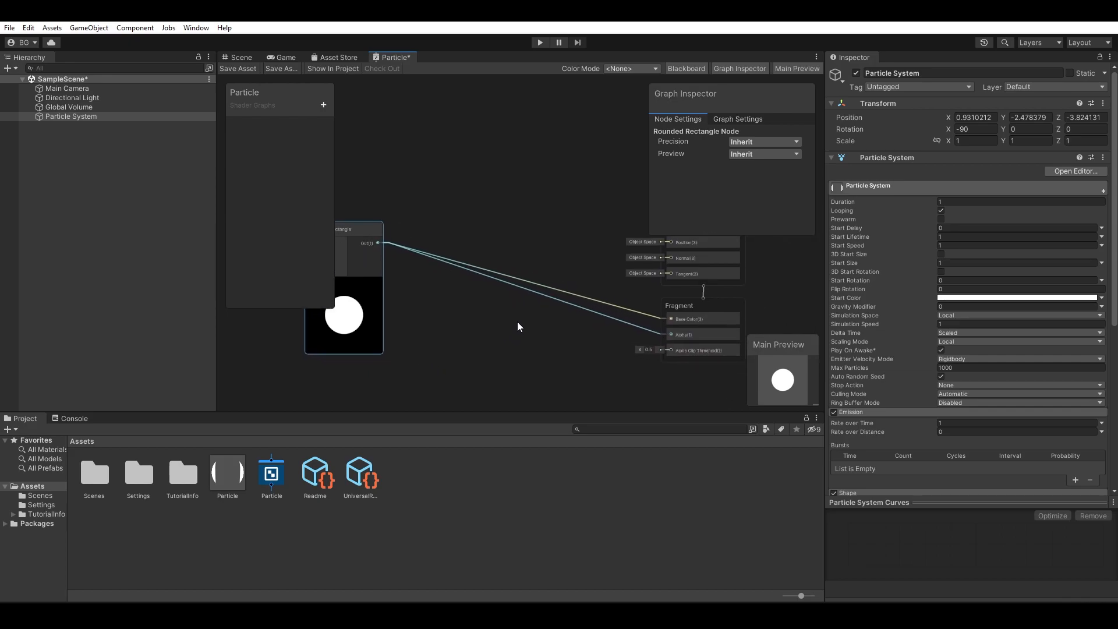
pyautogui.scroll(3, 534, 324)
pyautogui.scroll(5, 536, 329)
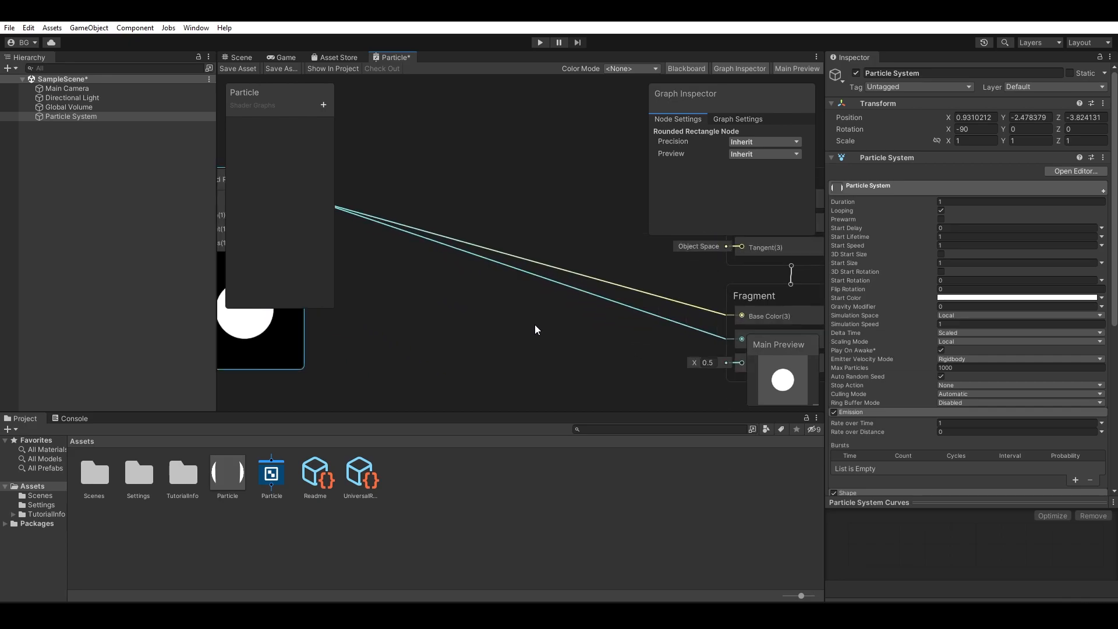
pyautogui.scroll(-5, 537, 330)
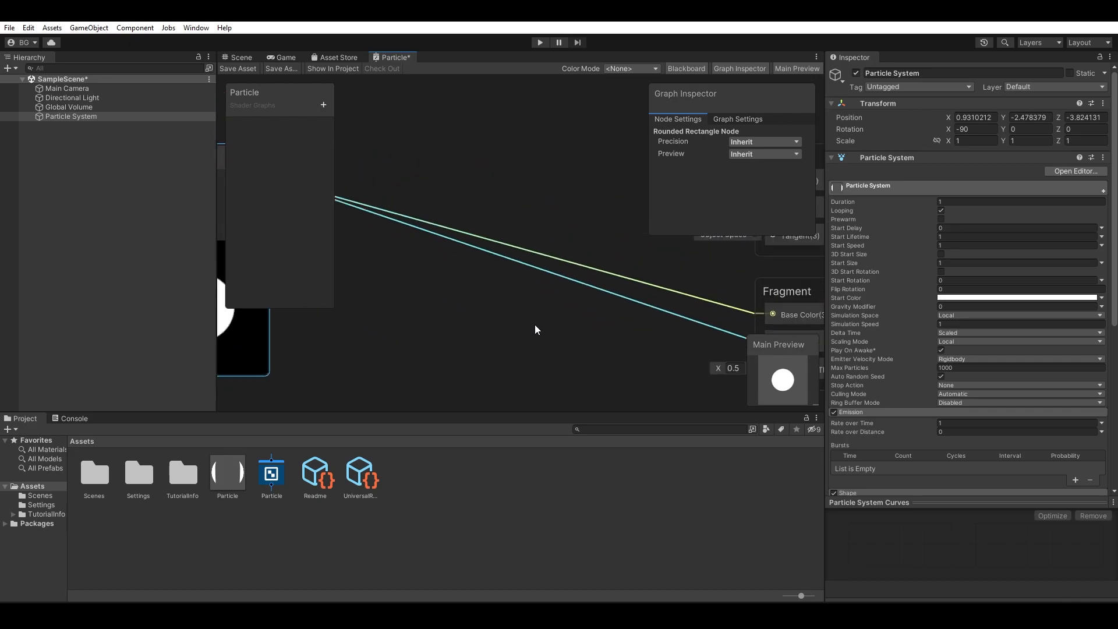
pyautogui.moveTo(536, 330); pyautogui.dragTo(554, 306, button='middle')
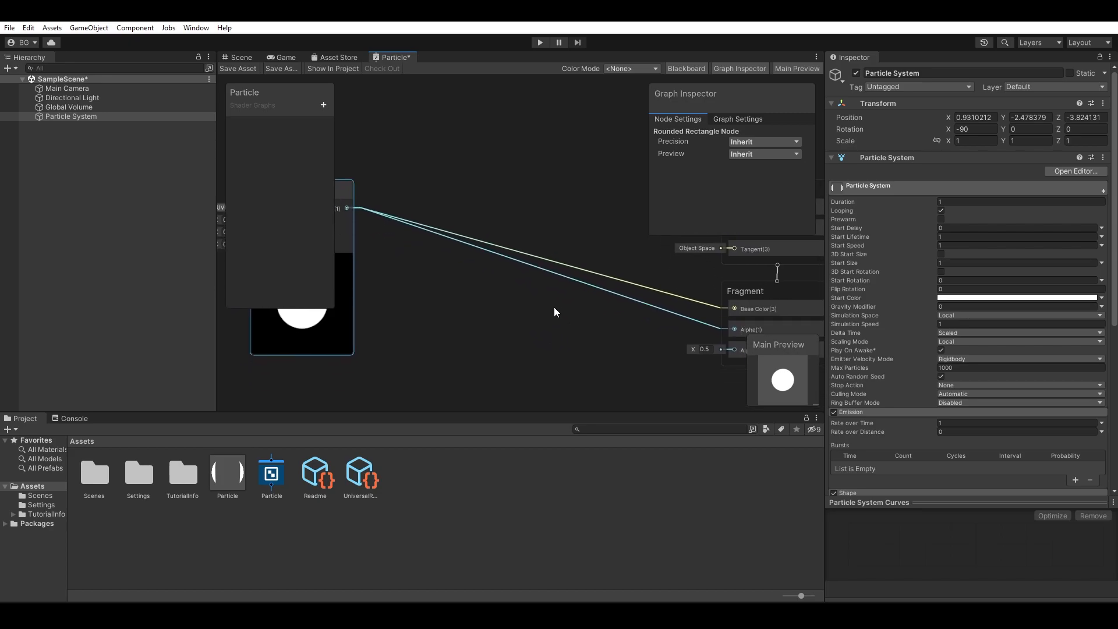
pyautogui.doubleClick(561, 274)
pyautogui.moveTo(561, 273); pyautogui.dragTo(515, 330)
pyautogui.doubleClick(615, 298)
pyautogui.moveTo(615, 297); pyautogui.dragTo(622, 334)
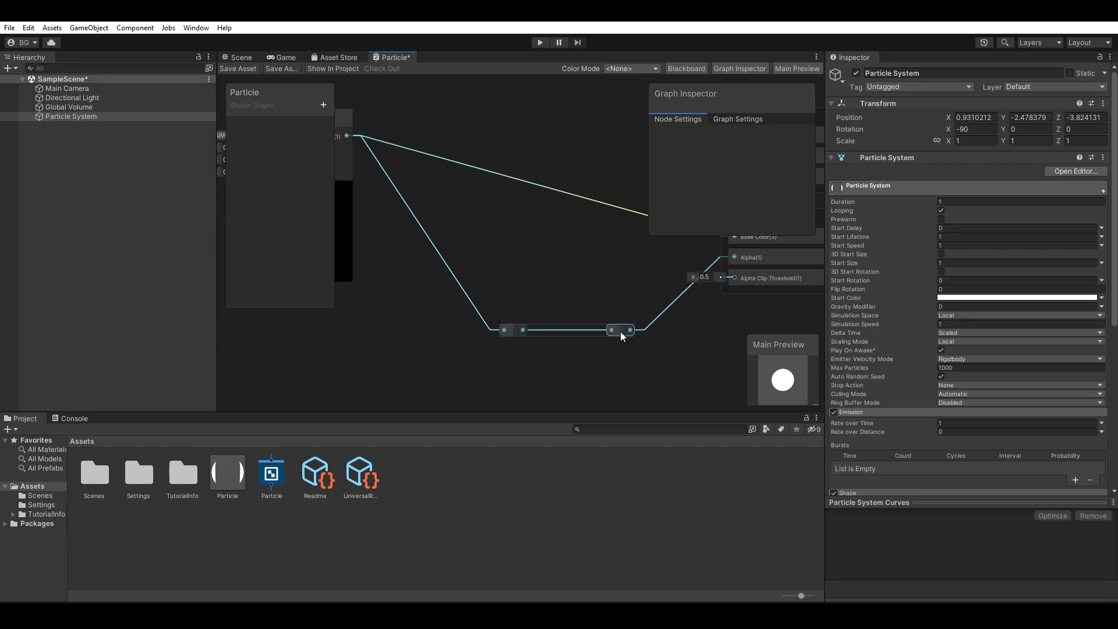
# Add two redirect points to the Base Color connection and route it above the Rounded Rectangle's output.
pyautogui.moveTo(542, 285); pyautogui.dragTo(579, 355, button='middle')
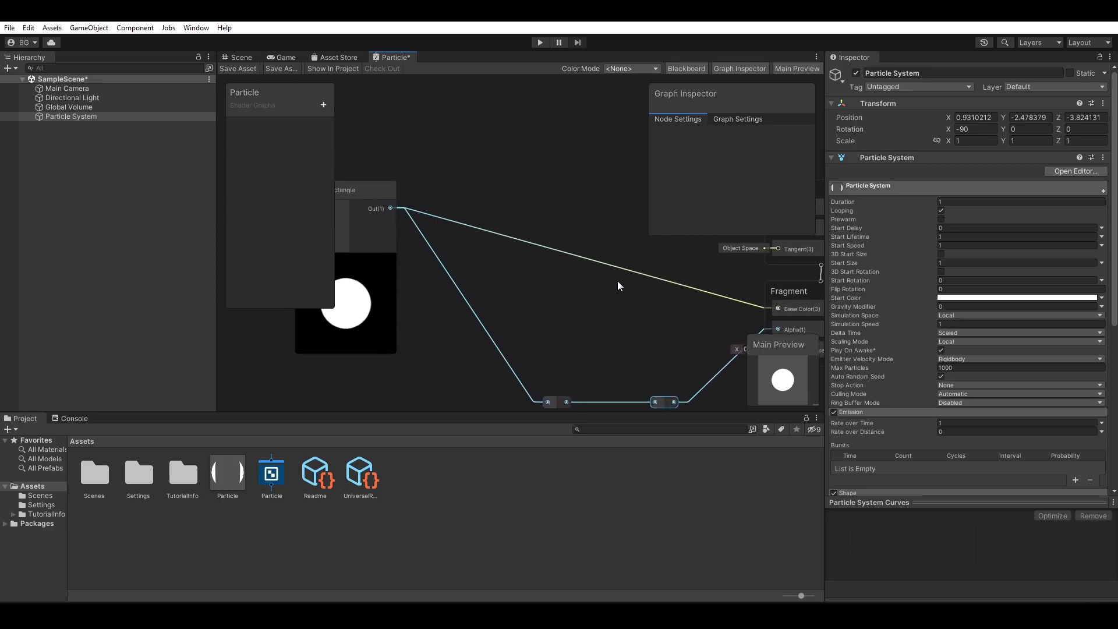
pyautogui.doubleClick(502, 234)
pyautogui.moveTo(501, 233); pyautogui.dragTo(505, 159)
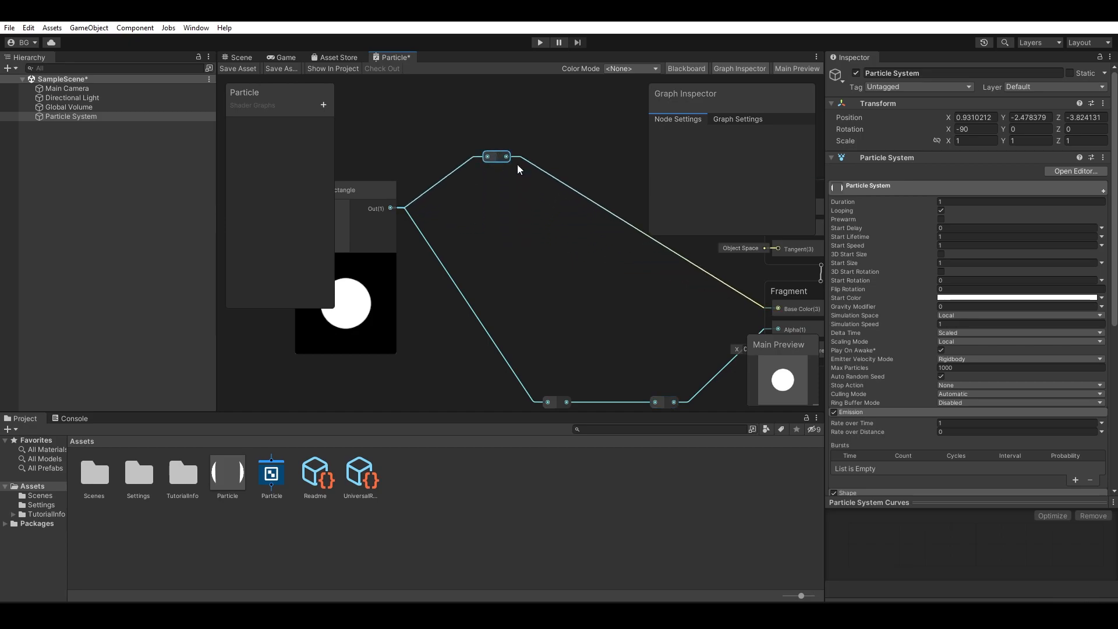
pyautogui.doubleClick(632, 227)
pyautogui.moveTo(634, 275); pyautogui.dragTo(509, 286, button='middle')
pyautogui.moveTo(528, 279); pyautogui.dragTo(552, 207)
pyautogui.moveTo(499, 302); pyautogui.dragTo(541, 316, button='middle')
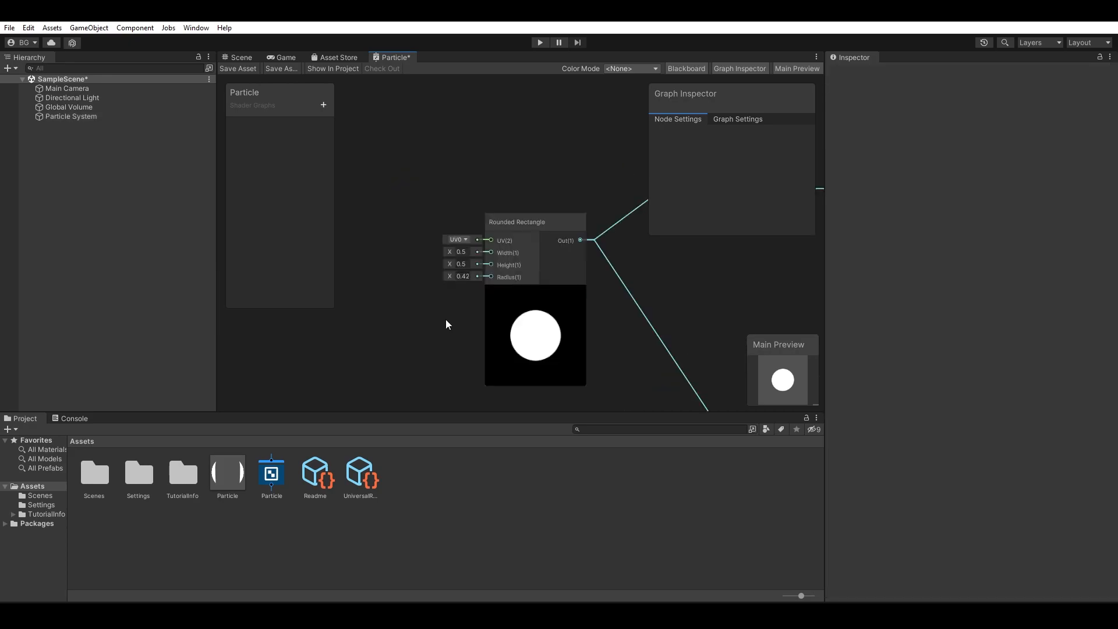
# Try adjusting the Rounded Rectangle's Width and undo the change.
pyautogui.moveTo(447, 320)
pyautogui.mouseDown(button='middle')
pyautogui.moveTo(486, 336)
pyautogui.moveTo(453, 321)
pyautogui.mouseUp(button='middle')
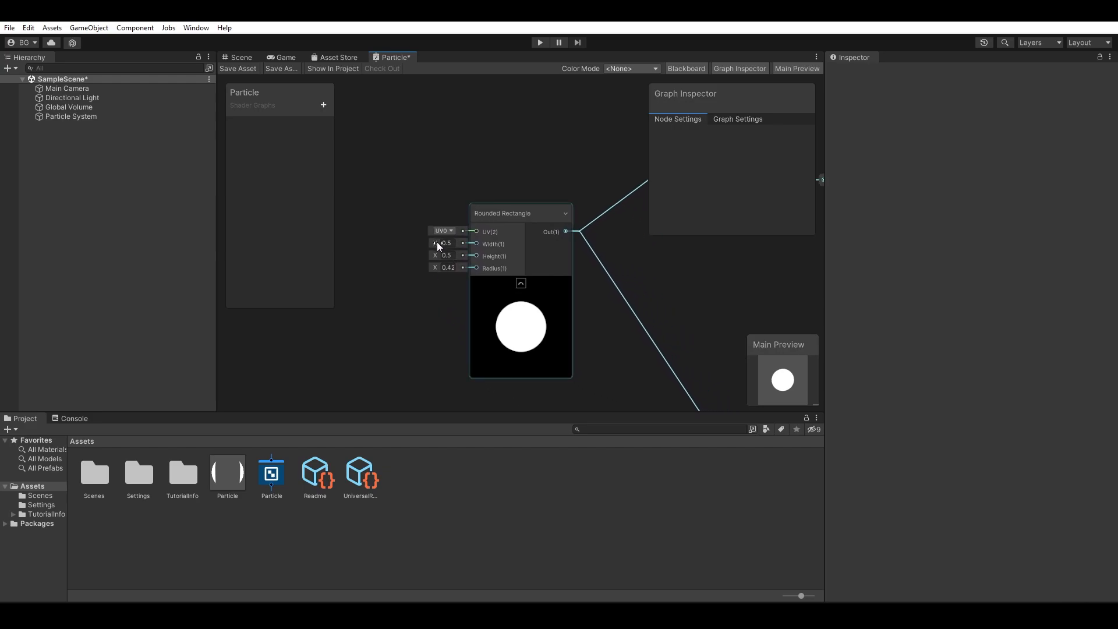
pyautogui.moveTo(437, 242)
pyautogui.mouseDown()
pyautogui.moveTo(460, 242)
pyautogui.moveTo(450, 256)
pyautogui.moveTo(426, 253)
pyautogui.moveTo(439, 253)
pyautogui.mouseUp()
pyautogui.hotkey('ctrl', 'z')
# Add a Slider node and place it beside the inputs of the Rounded Rectangle node.
pyautogui.moveTo(406, 278); pyautogui.dragTo(458, 317, button='middle')
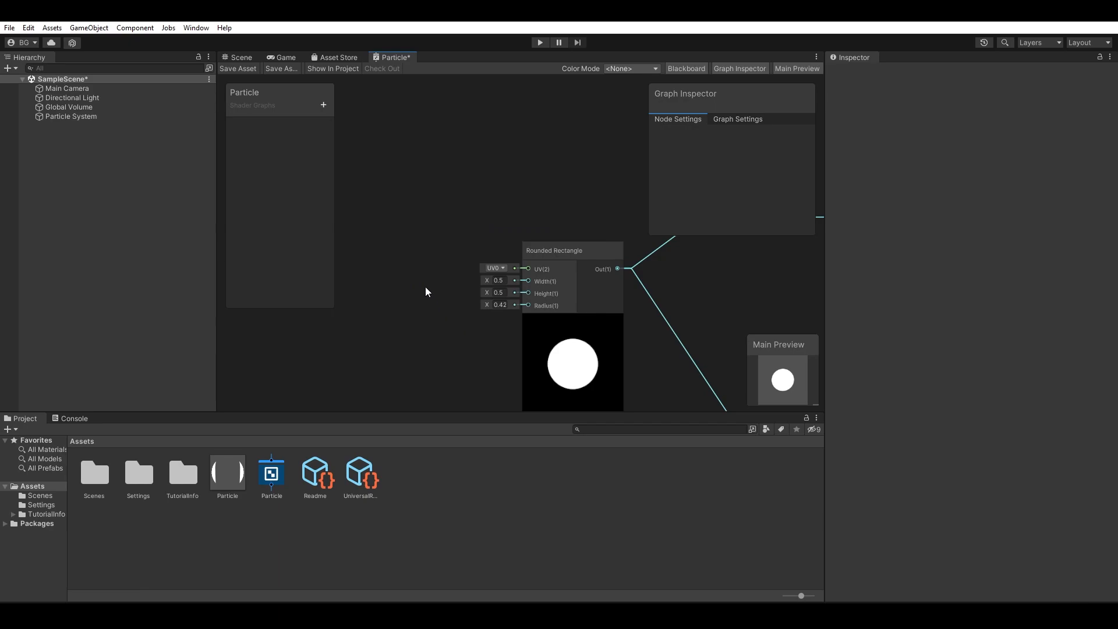
pyautogui.press('space')
pyautogui.write('slid')
pyautogui.press('BackSpace')
pyautogui.press('BackSpace')
pyautogui.press('BackSpace')
pyautogui.press('BackSpace')
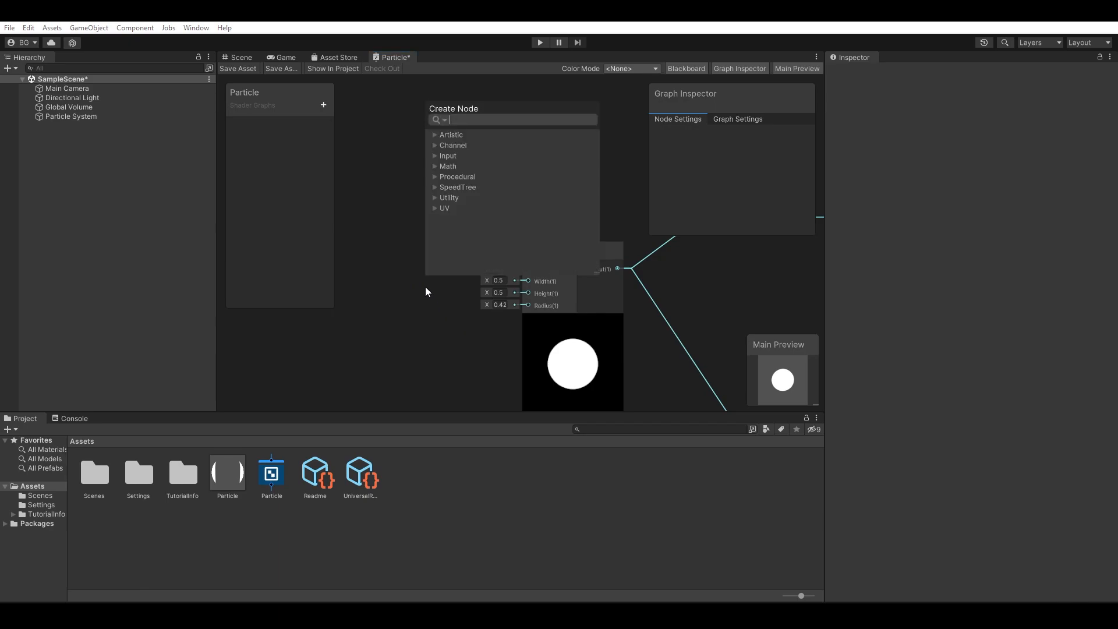
pyautogui.write('slid')
pyautogui.press('Return')
pyautogui.moveTo(459, 308); pyautogui.dragTo(434, 231)
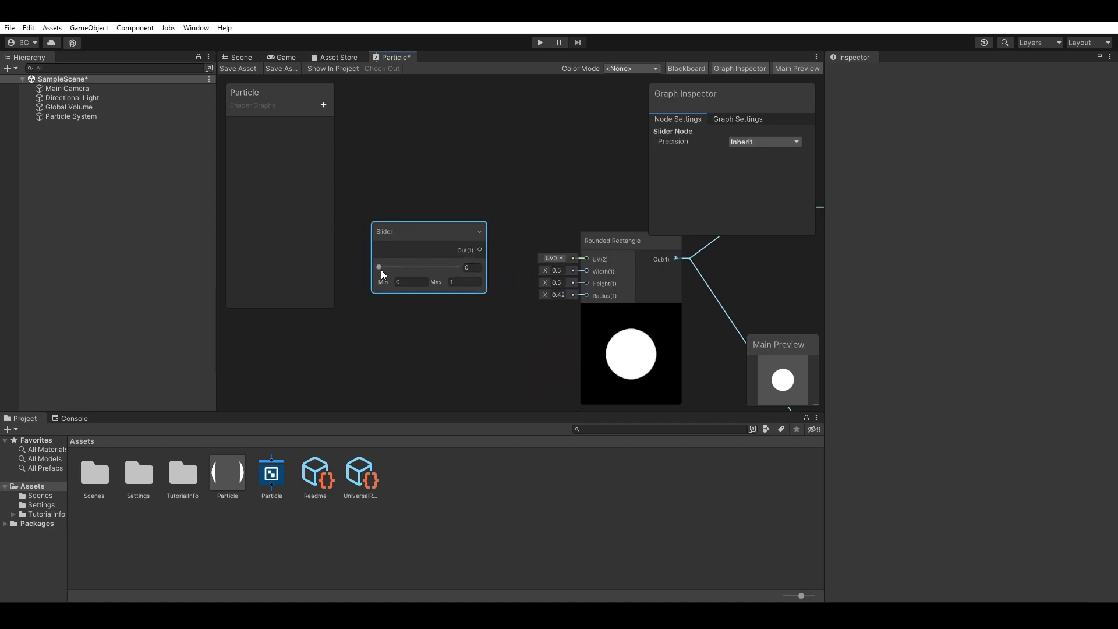
# Set the Slider node's value to 0.5.
pyautogui.moveTo(380, 266)
pyautogui.mouseDown()
pyautogui.moveTo(449, 278)
pyautogui.moveTo(379, 279)
pyautogui.mouseUp()
pyautogui.click(473, 267)
pyautogui.write('.5')
pyautogui.press('Return')
# Connect the Slider's output to both the Width and Height inputs of the Rounded Rectangle.
pyautogui.moveTo(543, 314)
pyautogui.mouseDown(button='middle')
pyautogui.moveTo(491, 307)
pyautogui.moveTo(557, 316)
pyautogui.mouseUp(button='middle')
pyautogui.scroll(3, 491, 307)
pyautogui.moveTo(467, 223); pyautogui.dragTo(629, 256)
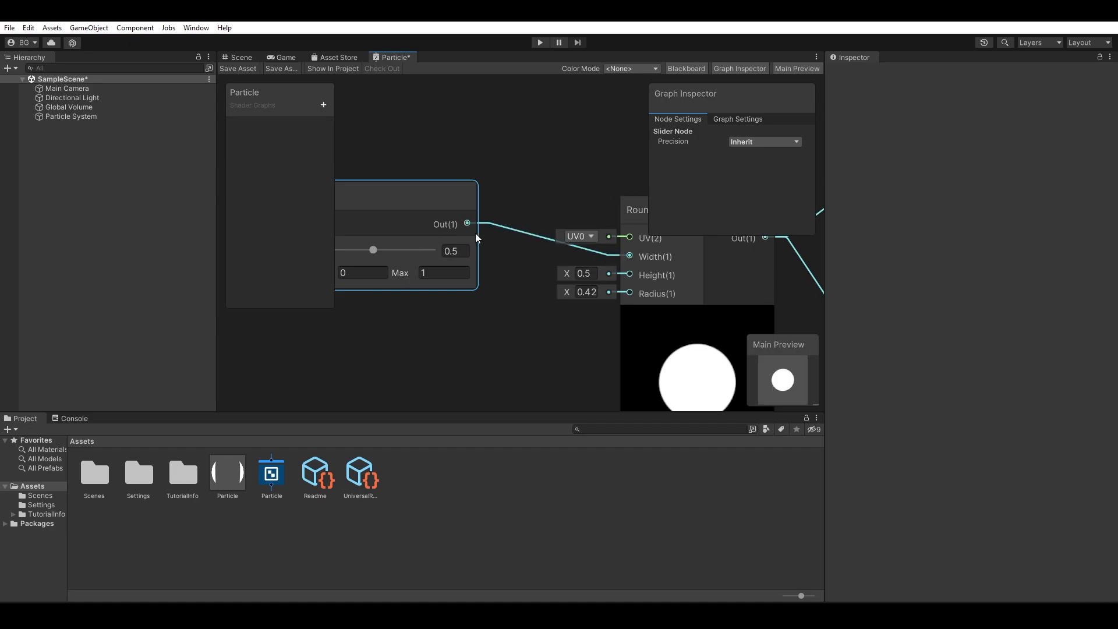
pyautogui.scroll(-5, 463, 344)
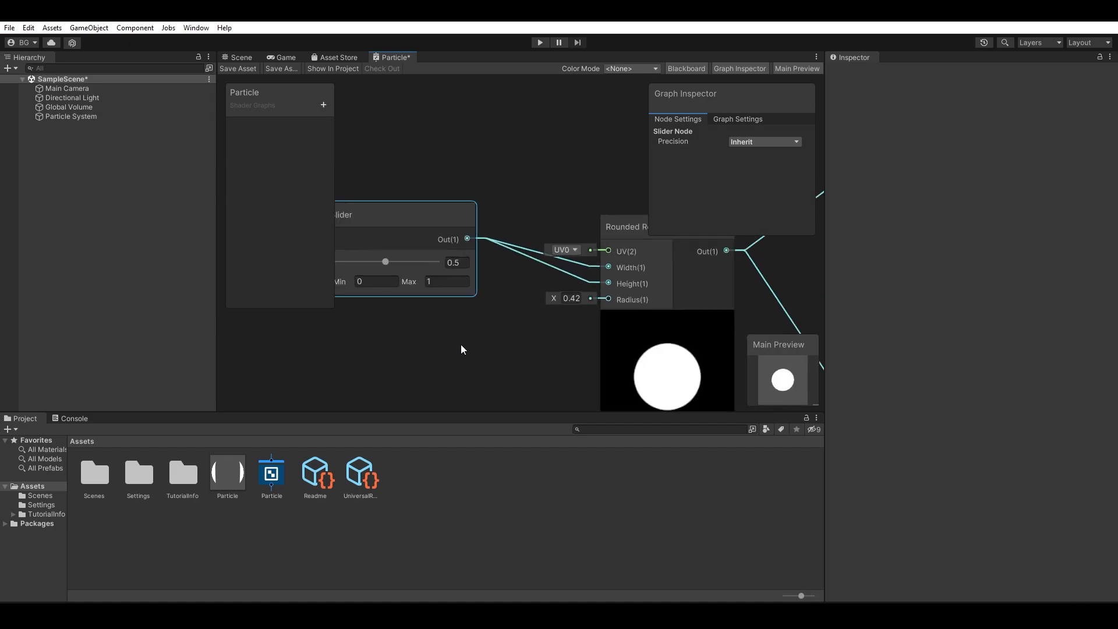
pyautogui.moveTo(431, 297)
pyautogui.mouseDown()
pyautogui.moveTo(398, 296)
pyautogui.moveTo(462, 296)
pyautogui.moveTo(413, 297)
pyautogui.moveTo(460, 300)
pyautogui.moveTo(410, 309)
pyautogui.moveTo(453, 309)
pyautogui.moveTo(419, 313)
pyautogui.moveTo(434, 322)
pyautogui.moveTo(438, 299)
pyautogui.moveTo(482, 308)
pyautogui.moveTo(434, 300)
pyautogui.moveTo(462, 301)
pyautogui.moveTo(403, 313)
pyautogui.moveTo(454, 312)
pyautogui.moveTo(441, 310)
pyautogui.mouseUp()
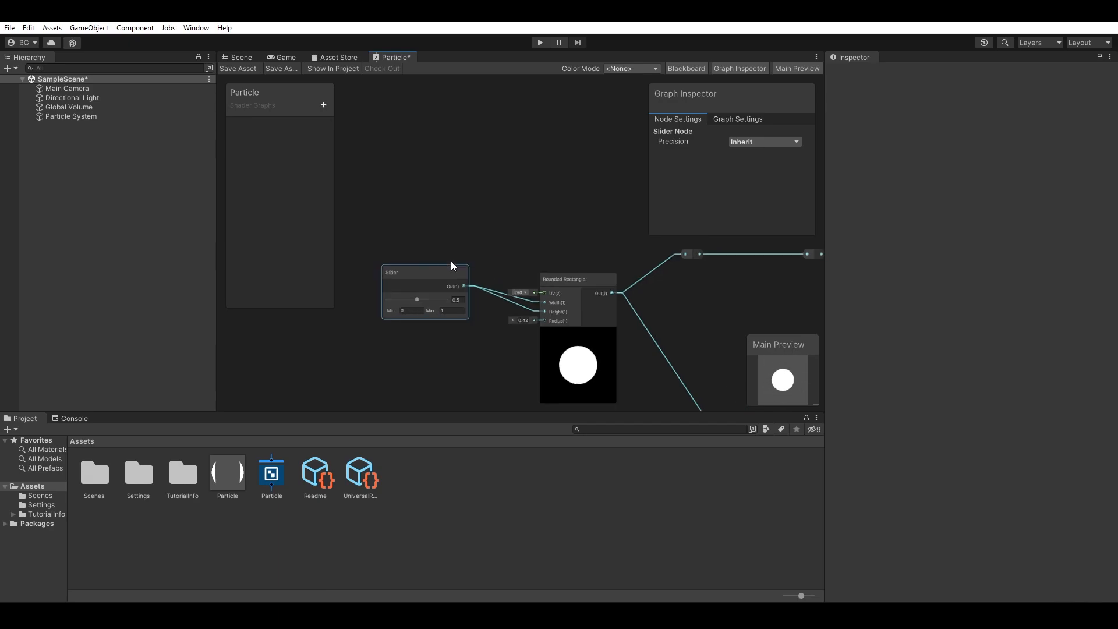
# Convert the Slider node to a property and show the settings of the resulting Float property.
pyautogui.rightClick(428, 283)
pyautogui.moveTo(501, 411)
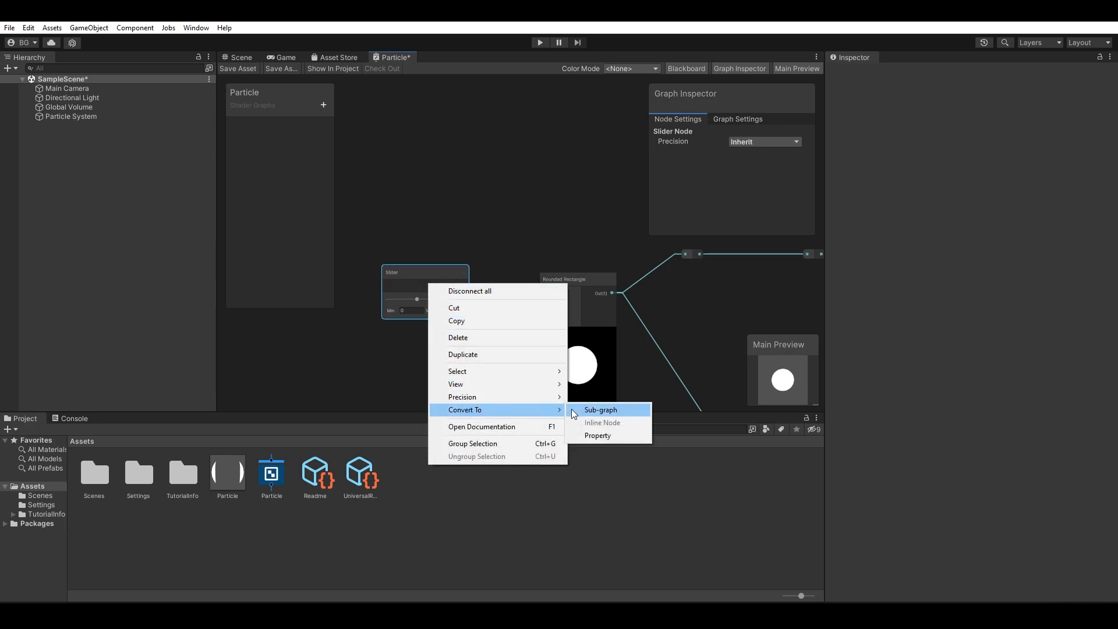
pyautogui.click(614, 436)
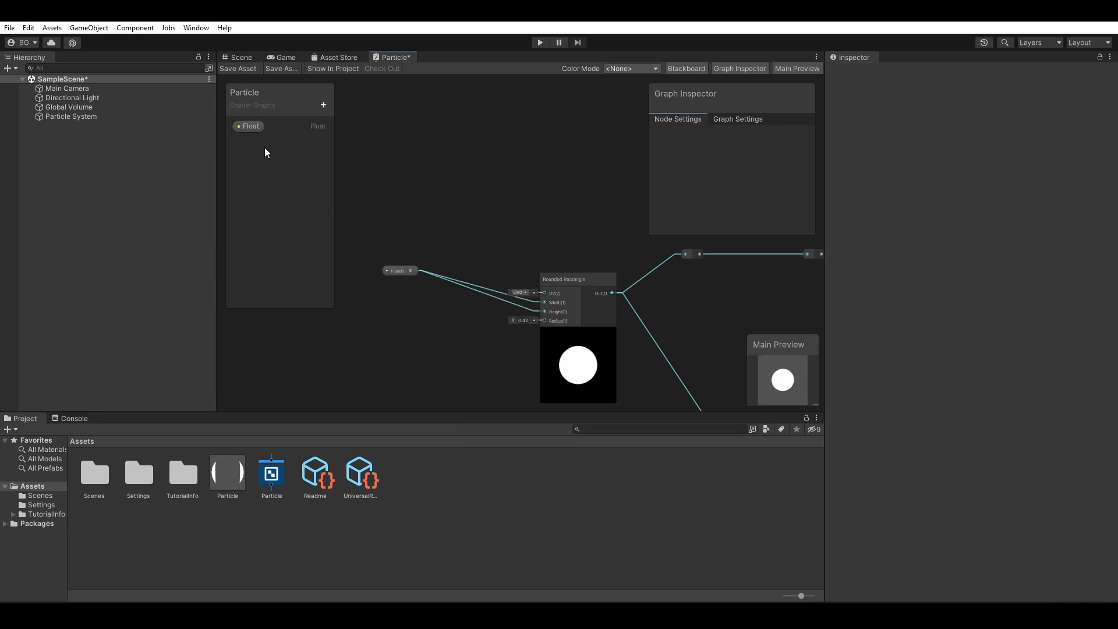
pyautogui.click(255, 132)
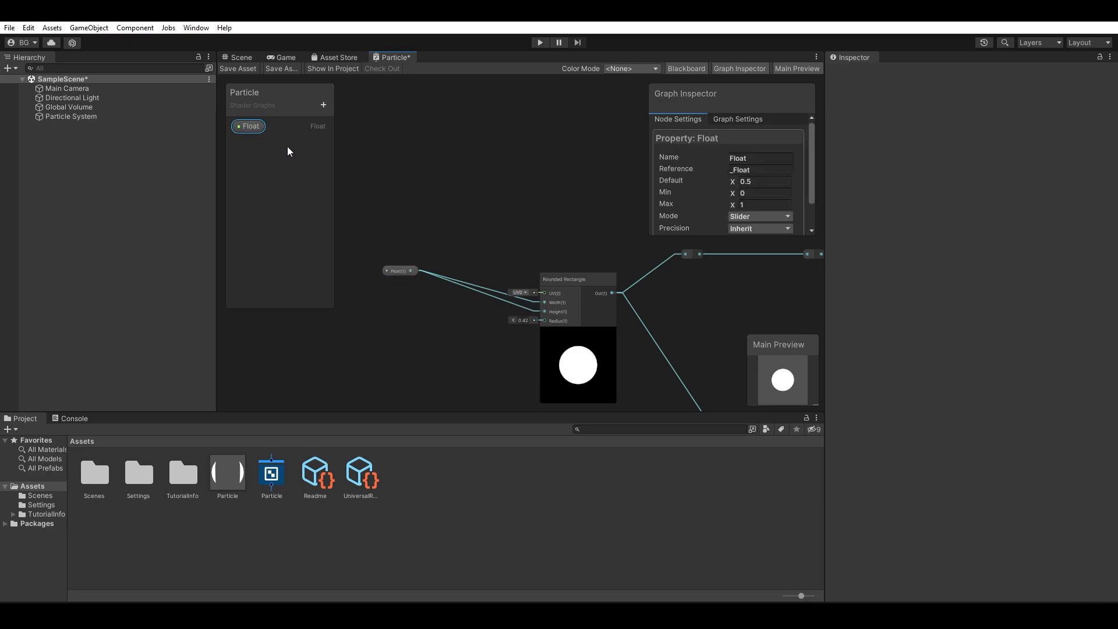
pyautogui.moveTo(418, 176); pyautogui.dragTo(424, 207, button='middle')
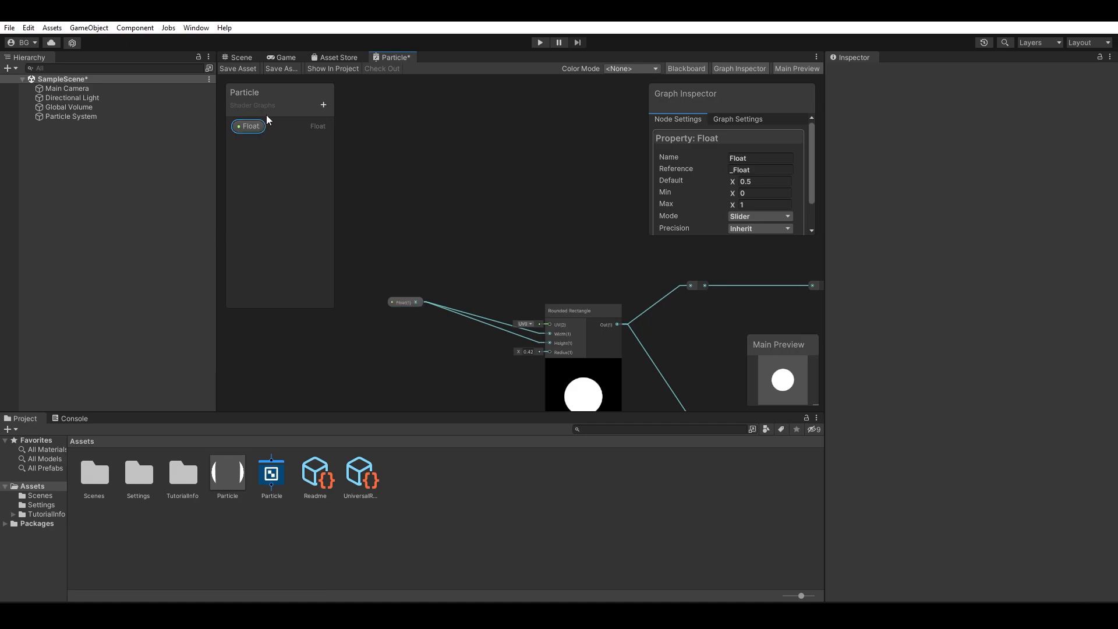
# Rename the Float property of the shader graph to Particle Size.
pyautogui.rightClick(250, 129)
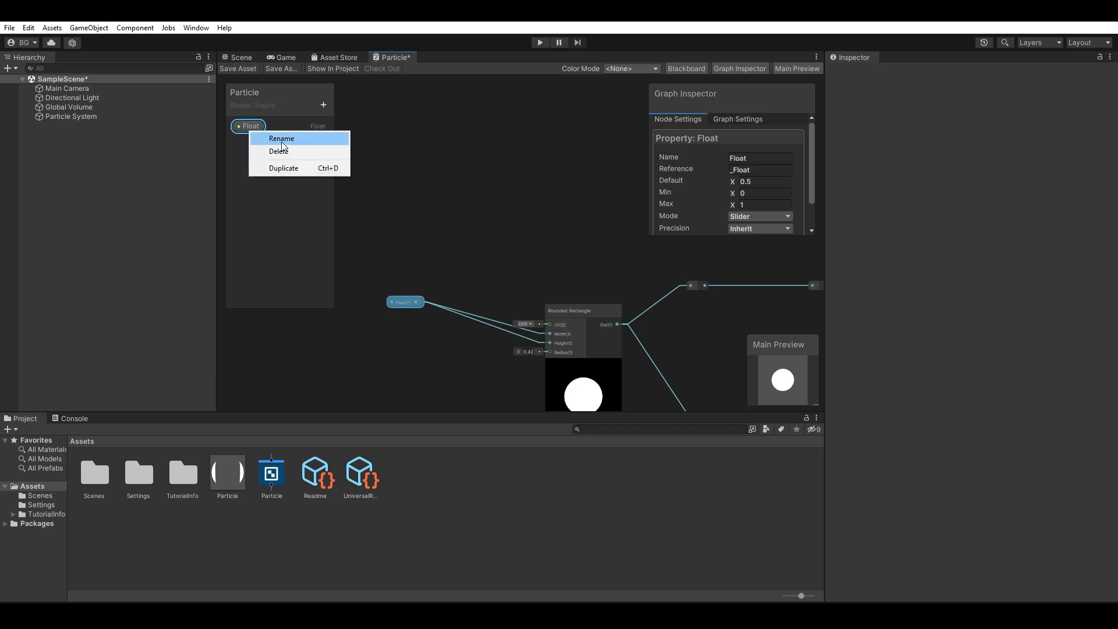
pyautogui.click(282, 139)
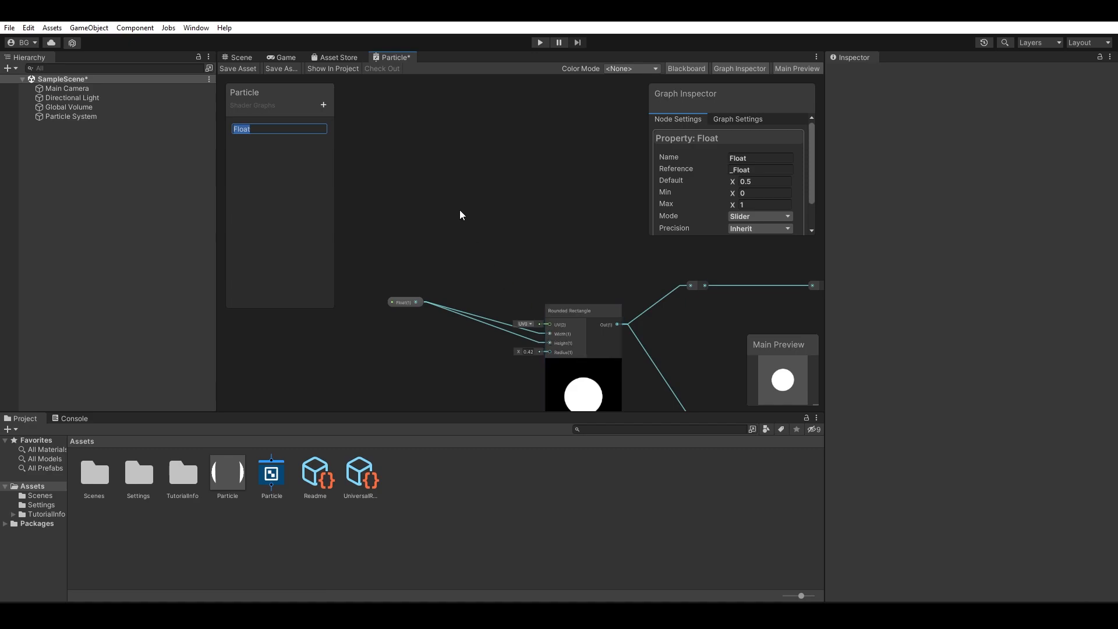
pyautogui.write('Particle Size')
pyautogui.press('Return')
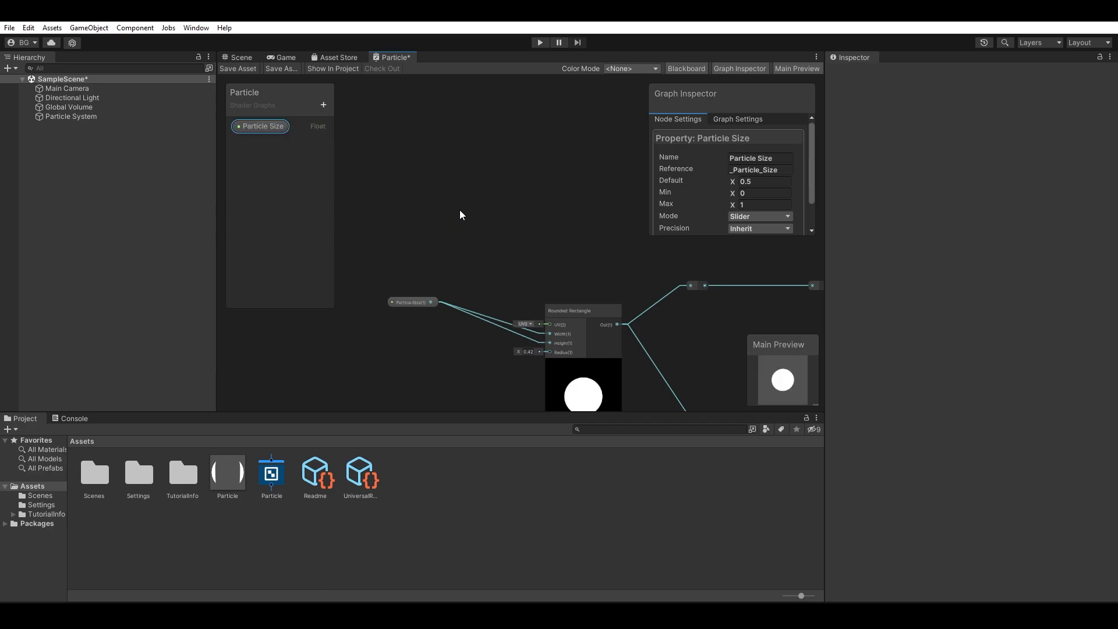
# Examine how the Particle Size node feeds the Rounded Rectangle and how its output reaches the Fragment block.
pyautogui.moveTo(460, 214); pyautogui.dragTo(398, 188, button='middle')
pyautogui.scroll(2, 437, 275)
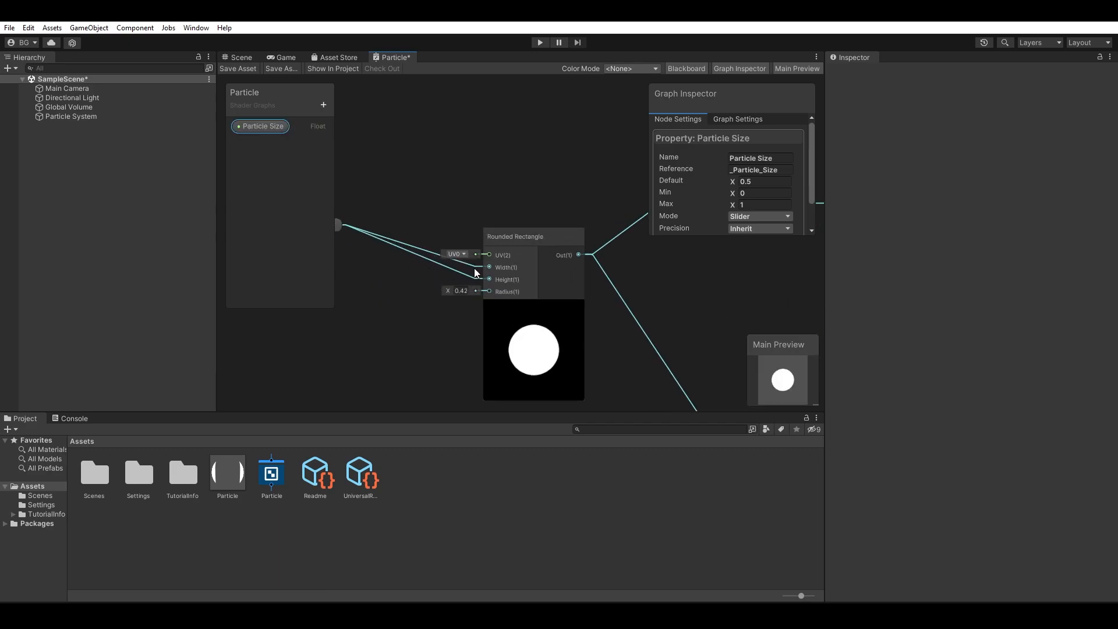
pyautogui.moveTo(417, 270); pyautogui.dragTo(508, 295, button='middle')
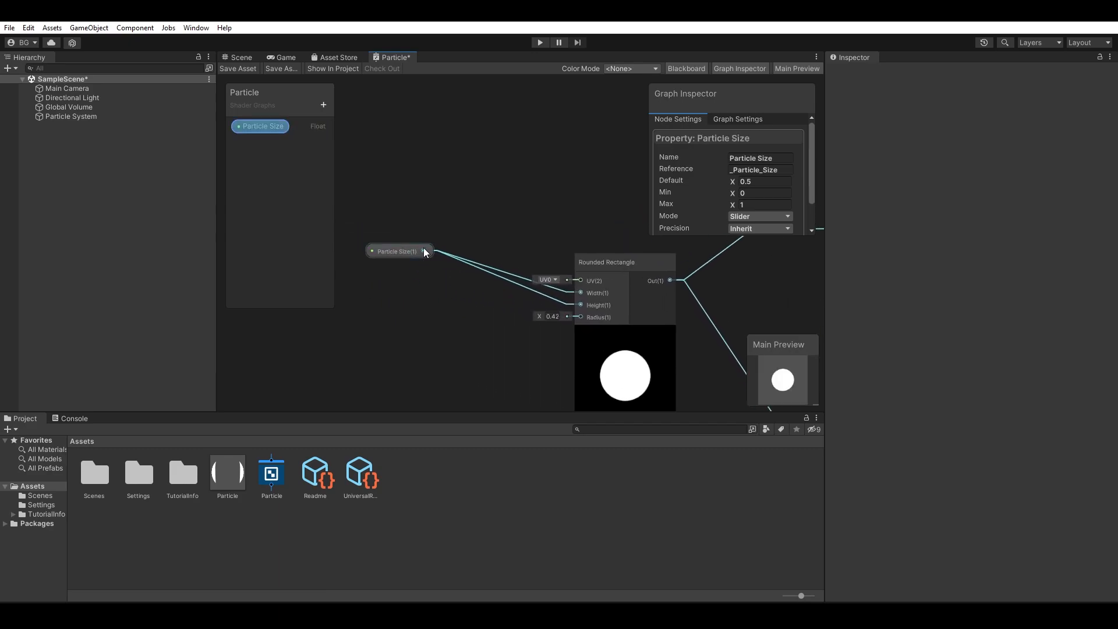
pyautogui.scroll(-3, 457, 250)
pyautogui.moveTo(515, 226); pyautogui.dragTo(412, 220, button='middle')
pyautogui.moveTo(482, 222); pyautogui.dragTo(520, 228, button='middle')
pyautogui.scroll(2, 575, 243)
pyautogui.scroll(-2, 517, 230)
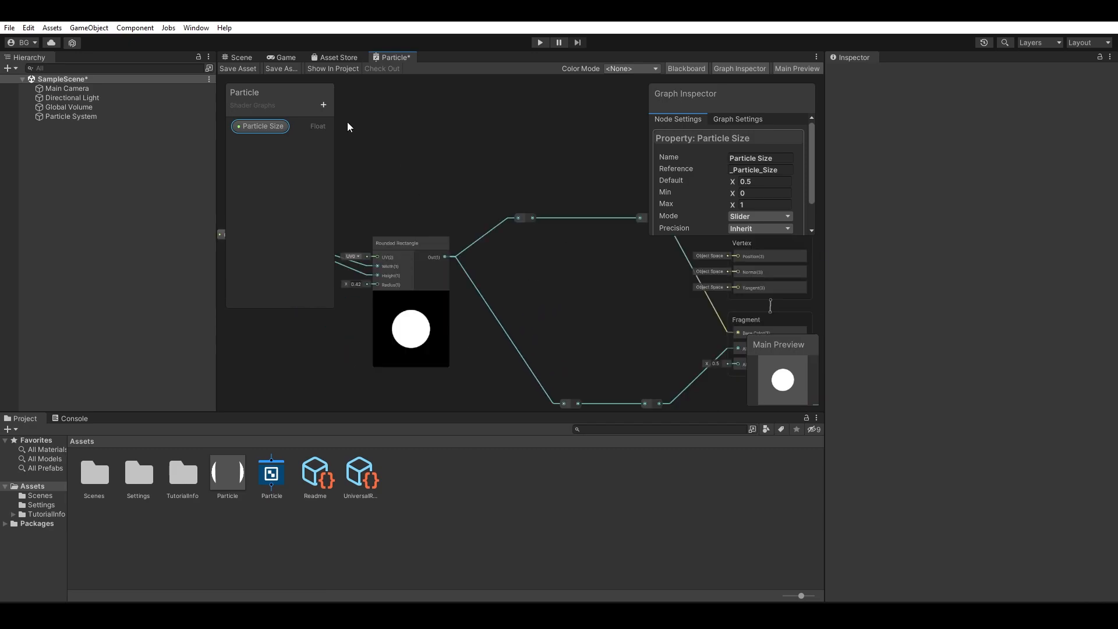
# Save the Particle shader graph and show the Particle material's settings alongside the scene.
pyautogui.click(231, 59)
pyautogui.click(159, 116)
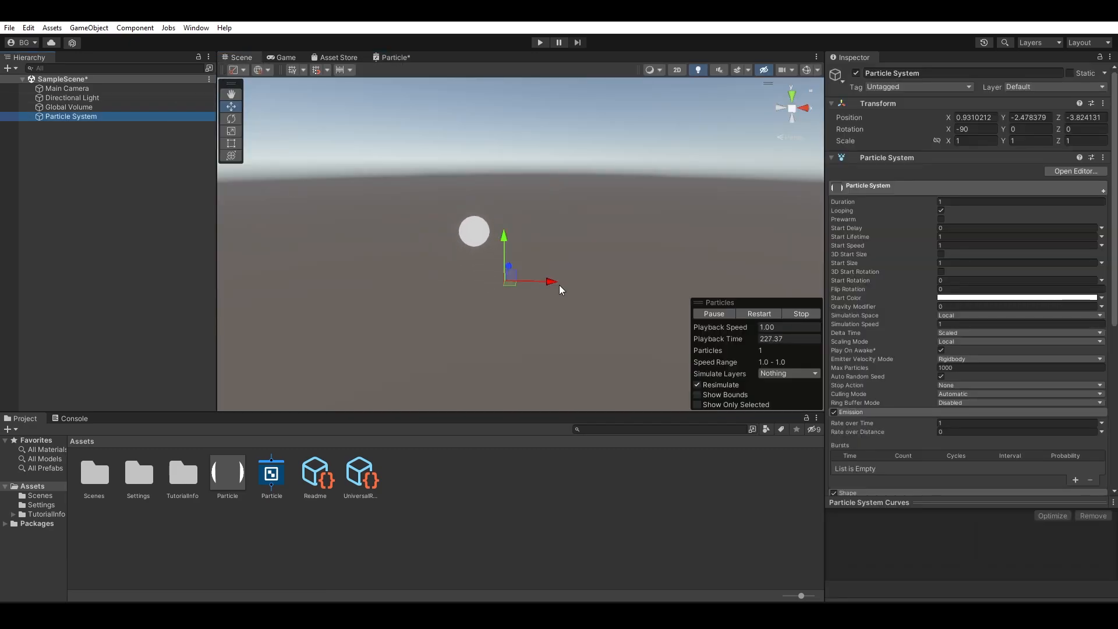
pyautogui.click(236, 483)
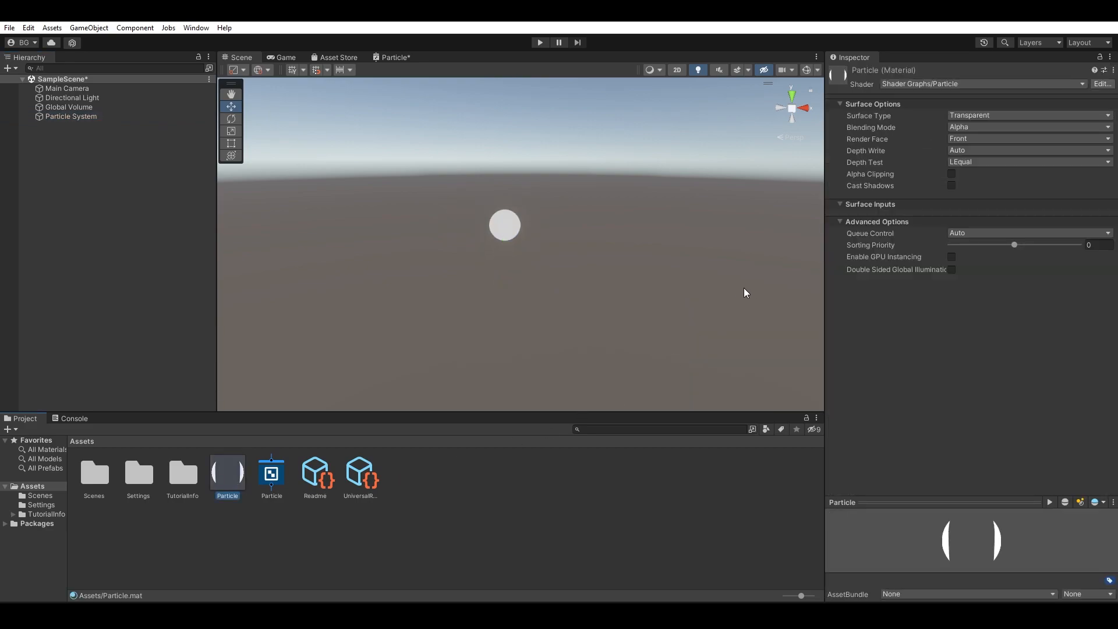
pyautogui.click(396, 57)
pyautogui.click(237, 68)
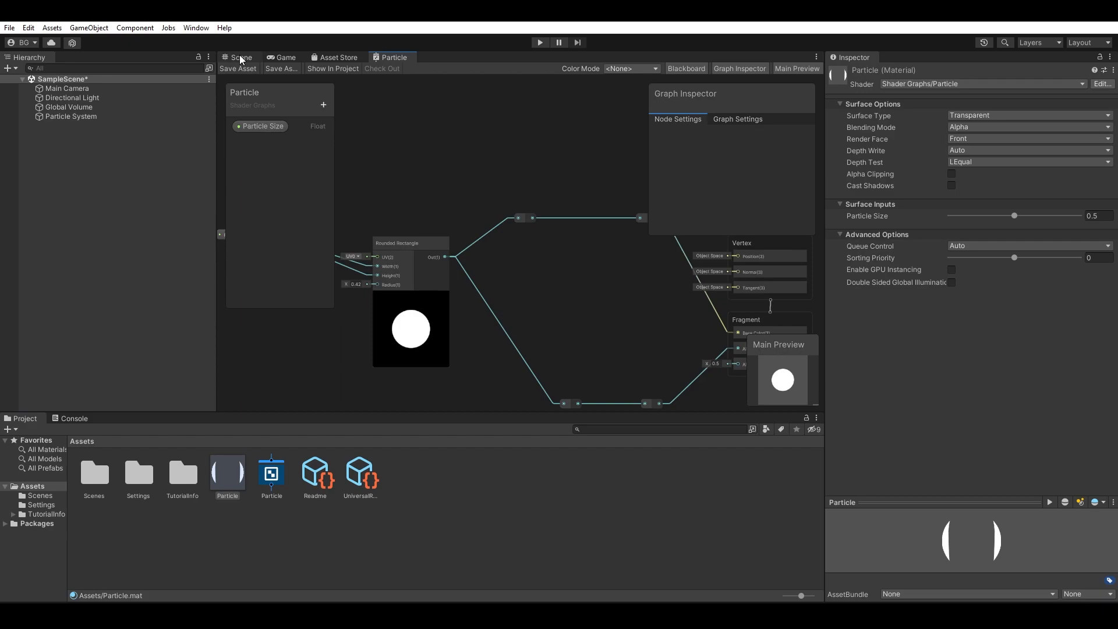
pyautogui.click(239, 57)
pyautogui.click(227, 477)
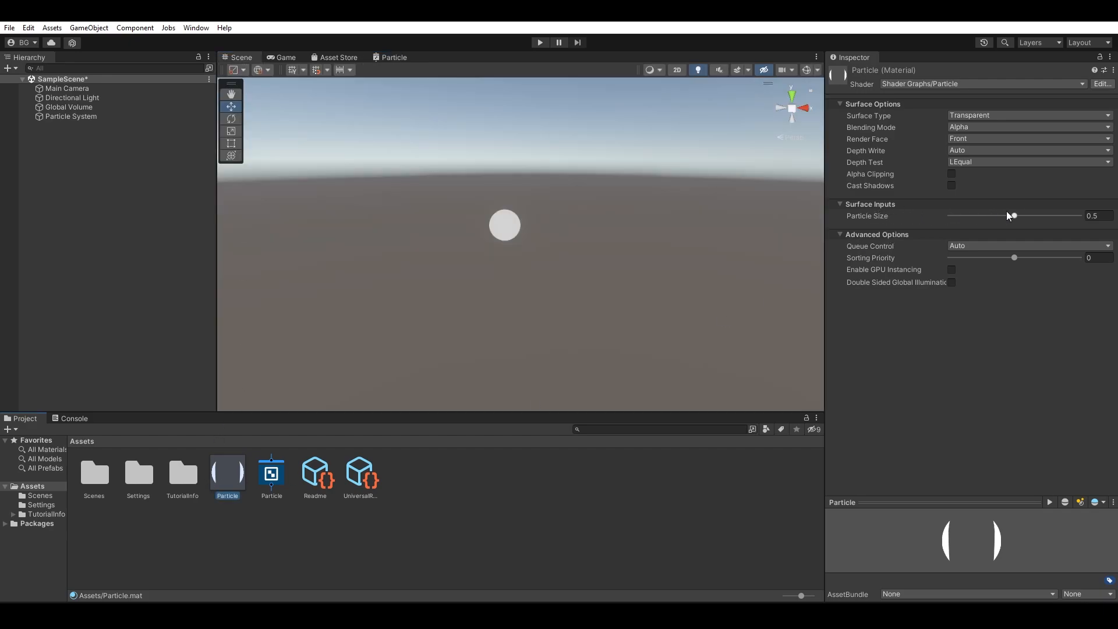
# Test the Particle material's Particle Size at 1 and 0, and set it to about 0.909.
pyautogui.moveTo(1018, 216); pyautogui.dragTo(1090, 217)
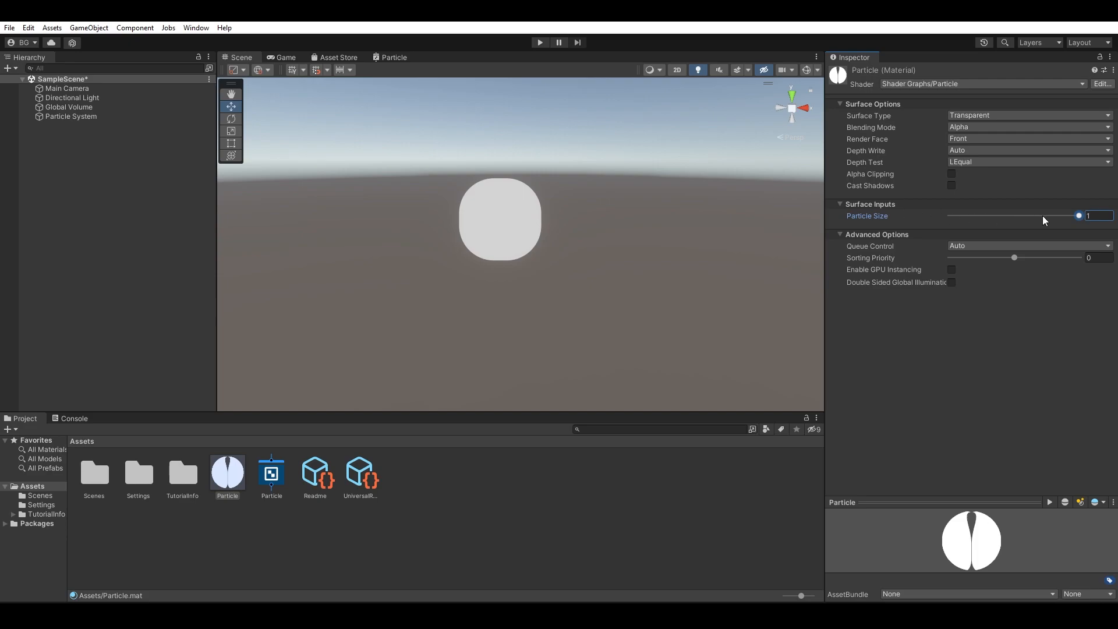
pyautogui.moveTo(1080, 218); pyautogui.dragTo(1035, 208)
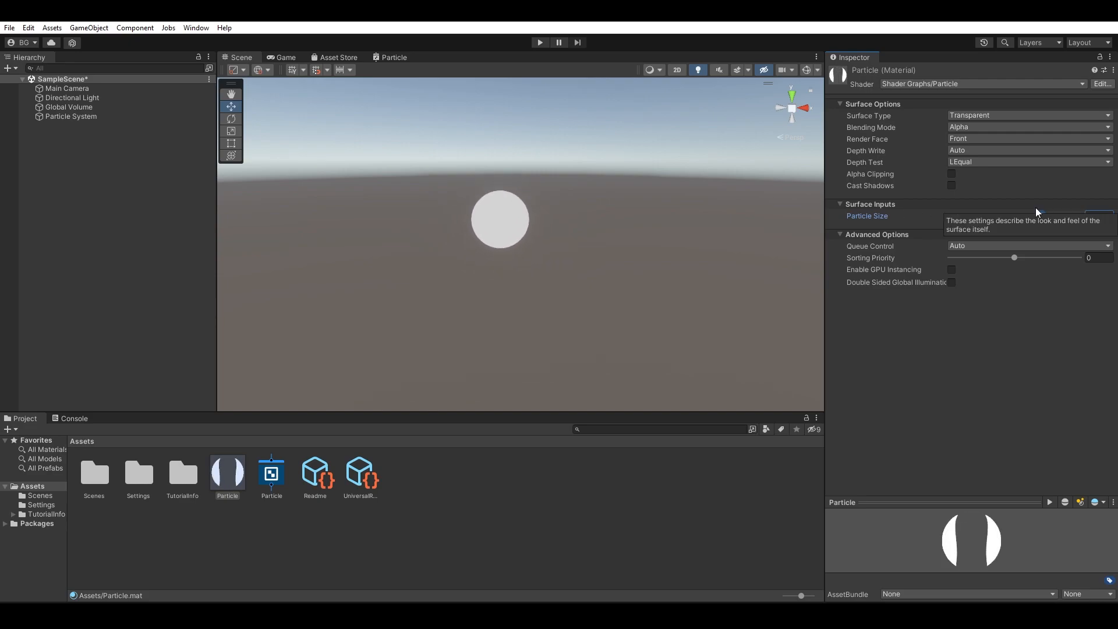
pyautogui.click(1095, 216)
pyautogui.write('0')
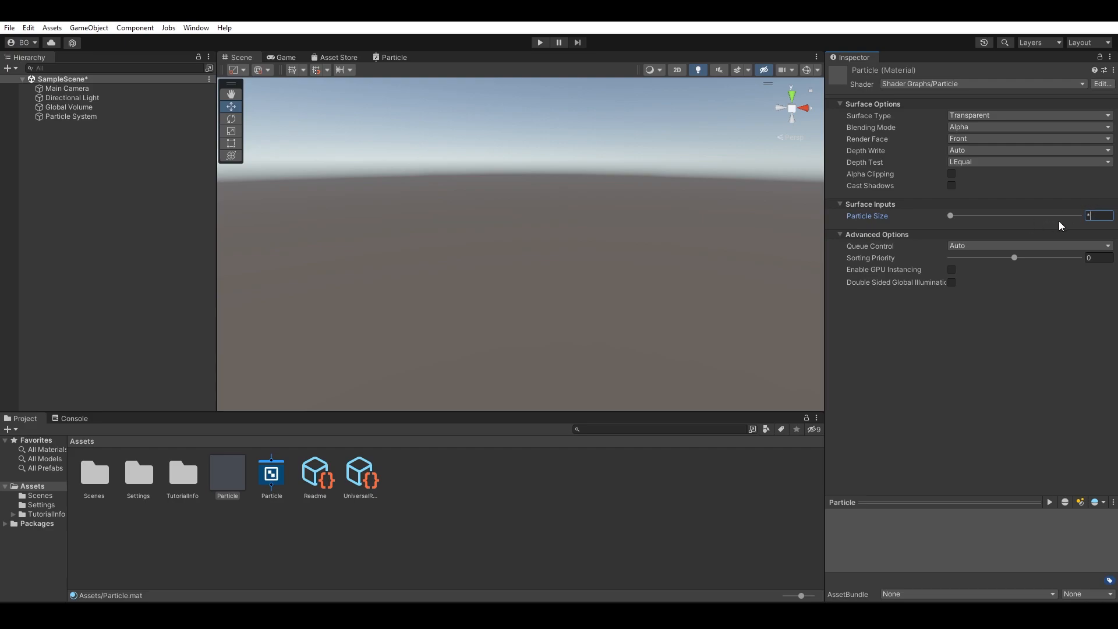
pyautogui.moveTo(951, 214); pyautogui.dragTo(1066, 219)
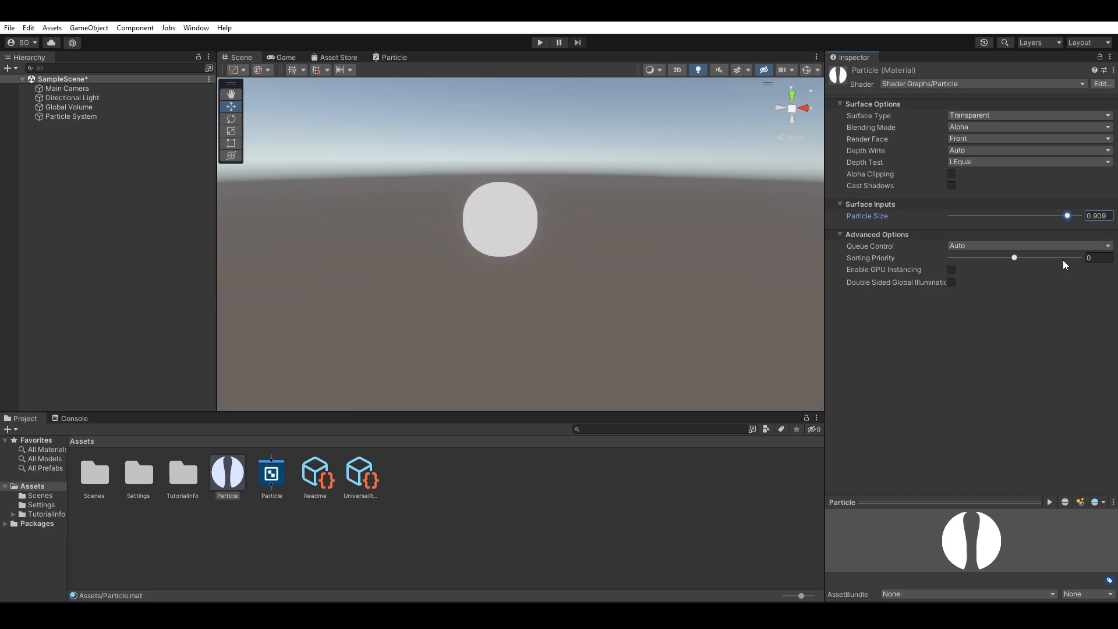
# Inspect the resized particle in the scene from different angles and look over its shader graph.
pyautogui.click(499, 218)
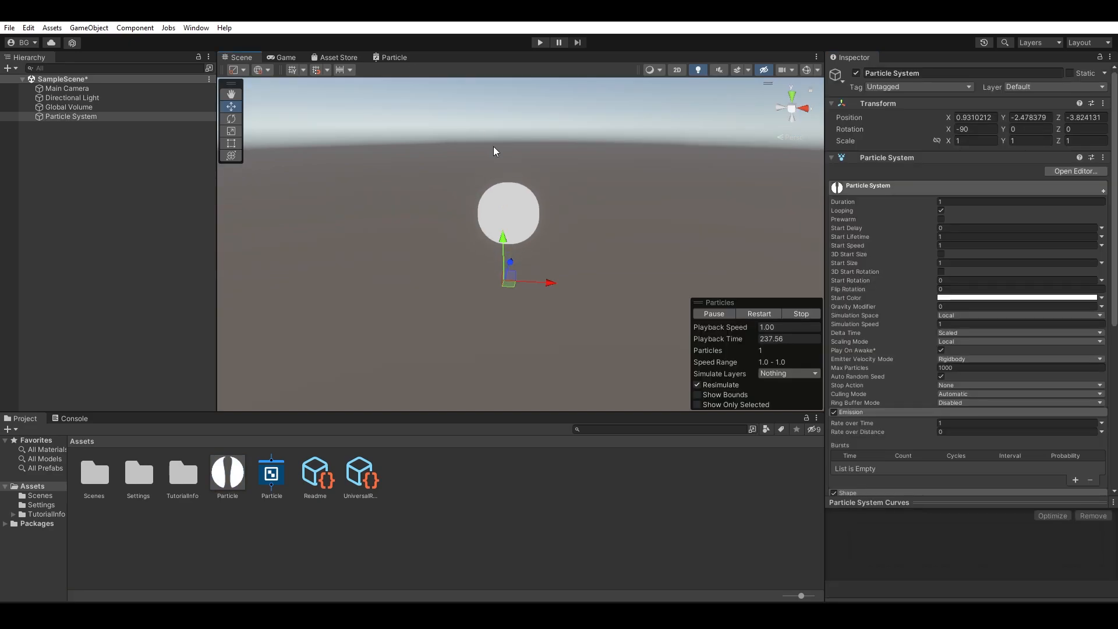
pyautogui.keyDown('alt'); pyautogui.moveTo(599, 214); pyautogui.dragTo(617, 193); pyautogui.keyUp('alt')
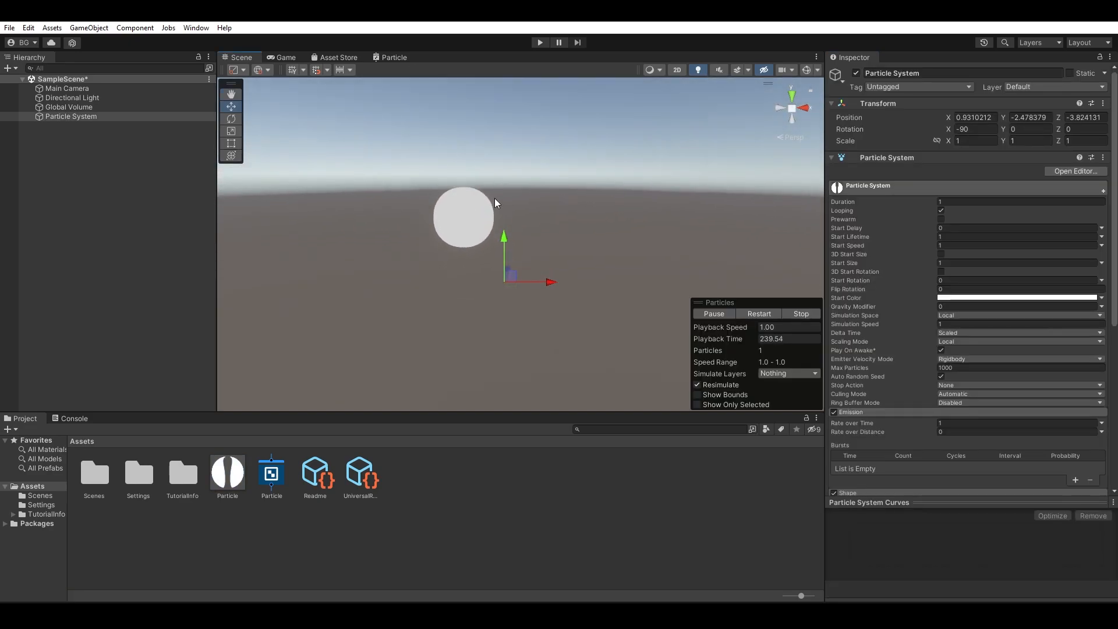
pyautogui.scroll(-2, 513, 198)
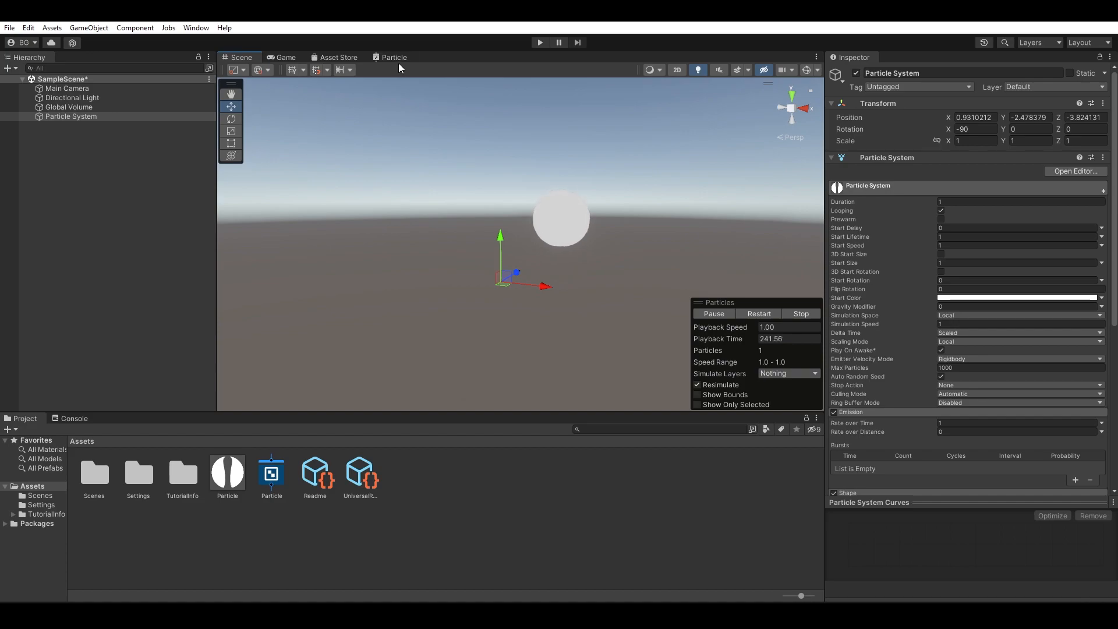
pyautogui.click(398, 57)
pyautogui.moveTo(561, 283); pyautogui.dragTo(574, 298, button='middle')
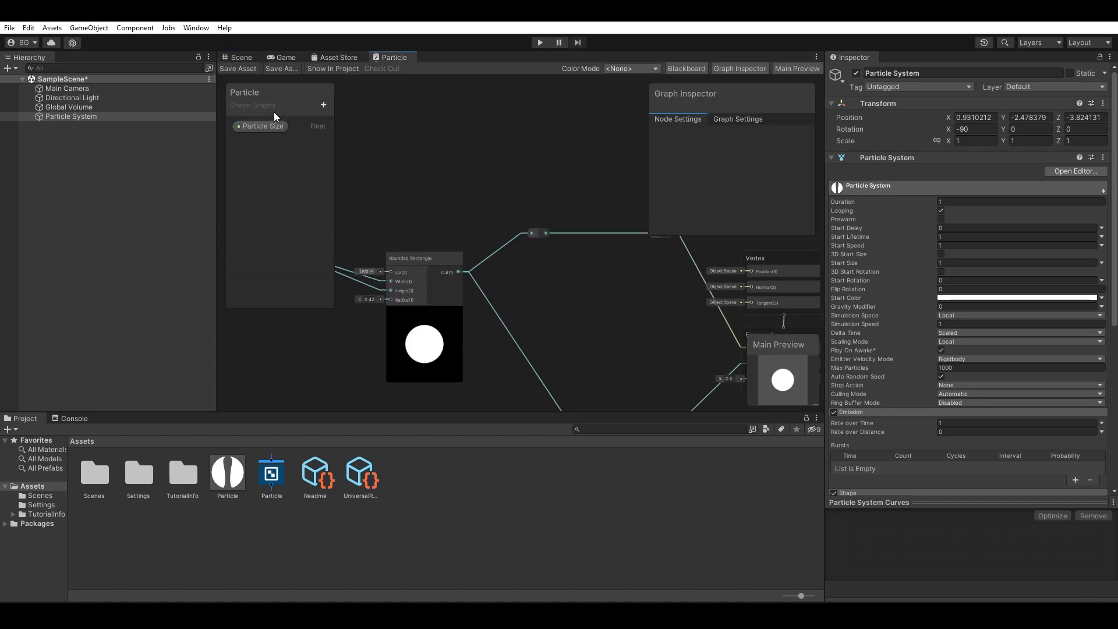
# Try changing the particle system's Start Color in the scene.
pyautogui.click(249, 58)
pyautogui.click(1018, 297)
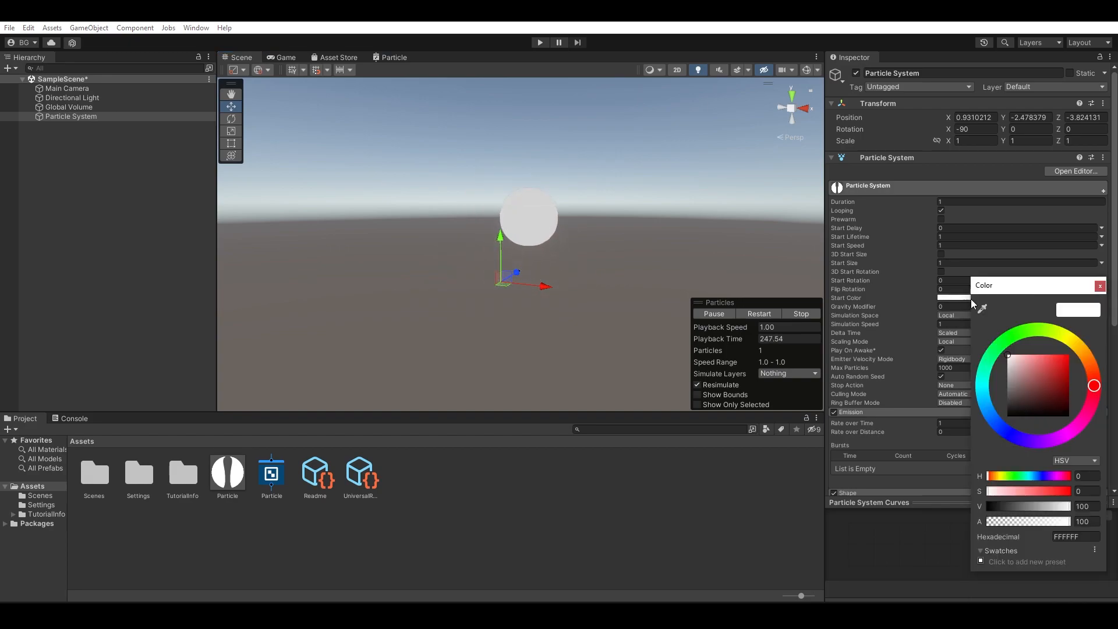
pyautogui.moveTo(1040, 361)
pyautogui.mouseDown()
pyautogui.moveTo(1047, 368)
pyautogui.moveTo(1105, 324)
pyautogui.moveTo(1042, 369)
pyautogui.moveTo(1046, 393)
pyautogui.moveTo(1021, 386)
pyautogui.moveTo(1033, 360)
pyautogui.moveTo(1020, 352)
pyautogui.moveTo(1044, 368)
pyautogui.moveTo(1018, 351)
pyautogui.moveTo(1074, 325)
pyautogui.moveTo(1029, 316)
pyautogui.moveTo(1050, 310)
pyautogui.moveTo(1029, 301)
pyautogui.moveTo(1034, 288)
pyautogui.mouseUp()
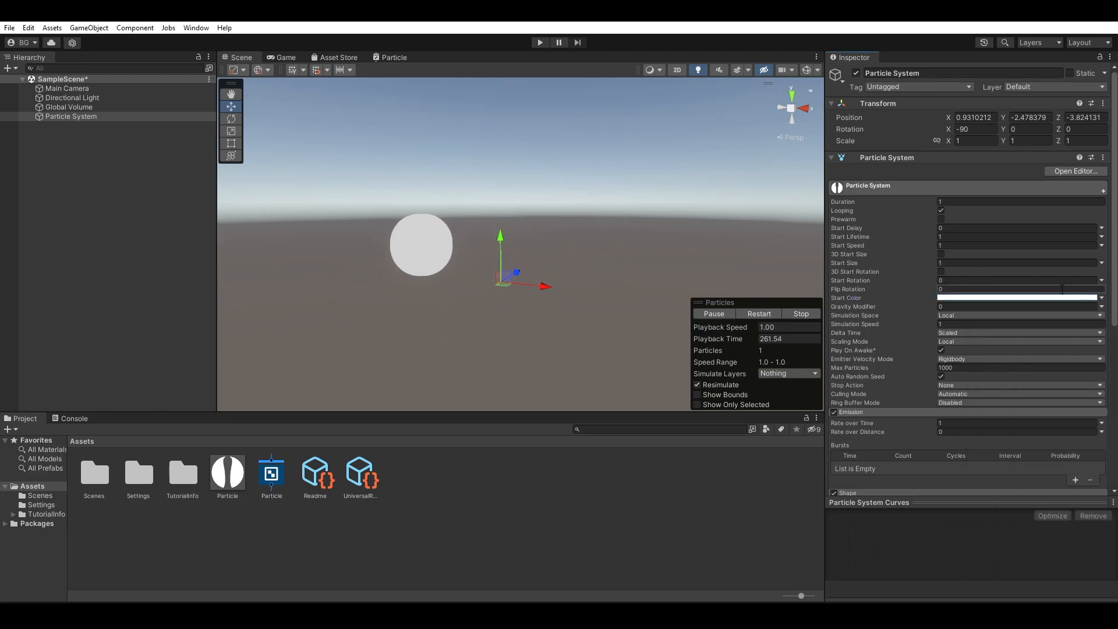
pyautogui.press('Escape')
# Add a Multiply node to the Particle shader graph and place it above the reroute nodes leading to Base Color.
pyautogui.click(395, 58)
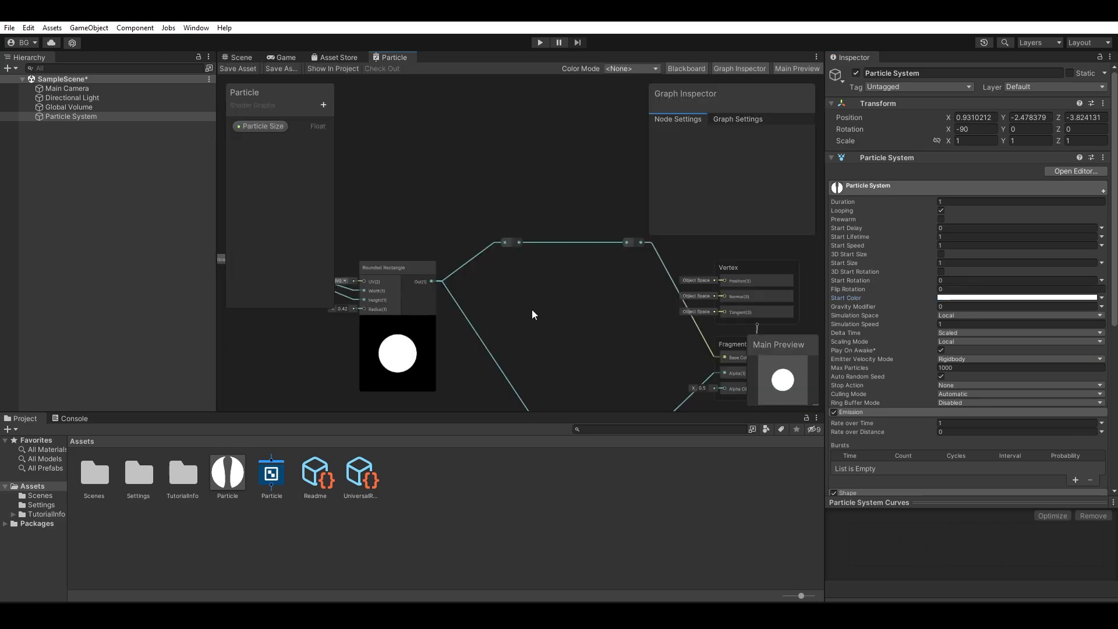
pyautogui.moveTo(519, 296); pyautogui.dragTo(535, 301, button='middle')
pyautogui.press('space')
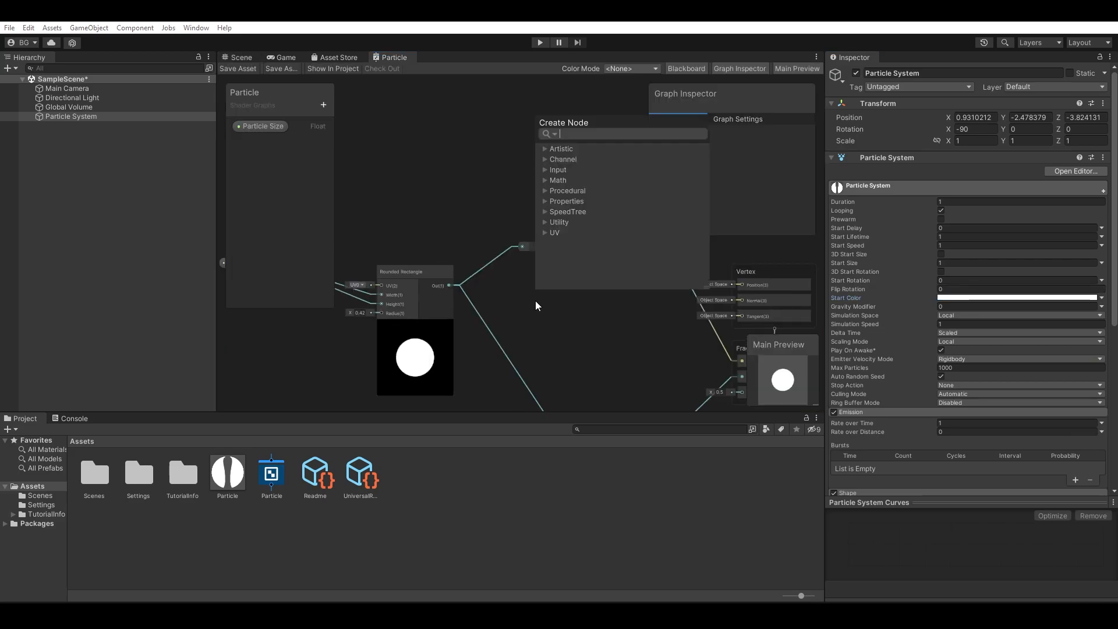
pyautogui.write('mu')
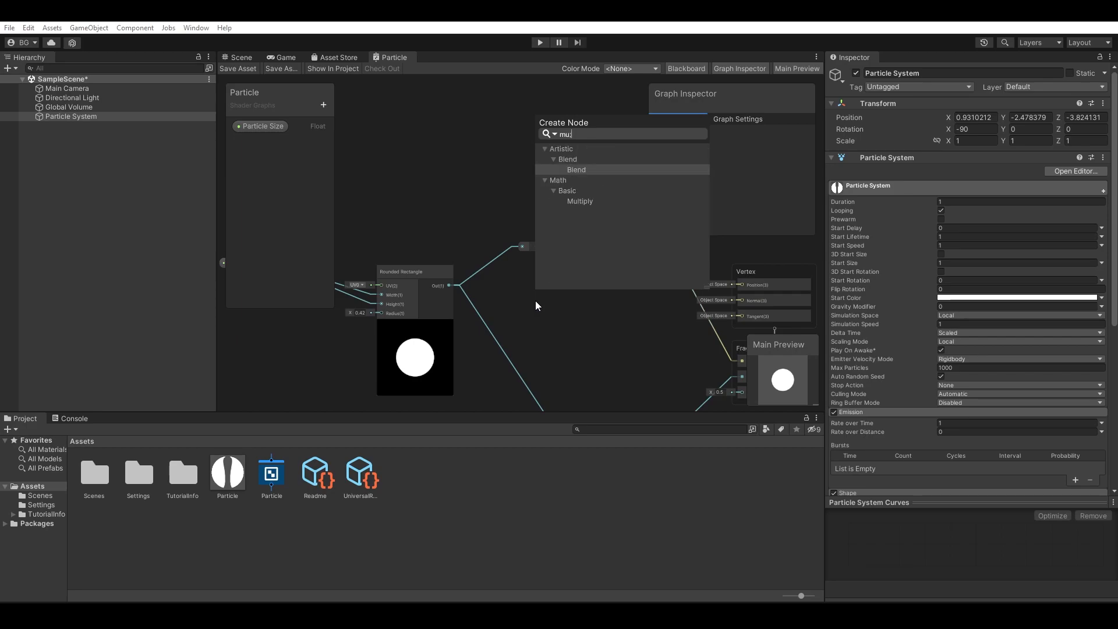
pyautogui.press('Down')
pyautogui.press('Return')
pyautogui.moveTo(536, 300); pyautogui.dragTo(606, 316, button='middle')
pyautogui.moveTo(648, 338); pyautogui.dragTo(610, 134)
# Add a Vertex Color node and place it ahead of the Multiply node's inputs.
pyautogui.moveTo(463, 129); pyautogui.dragTo(533, 264, button='middle')
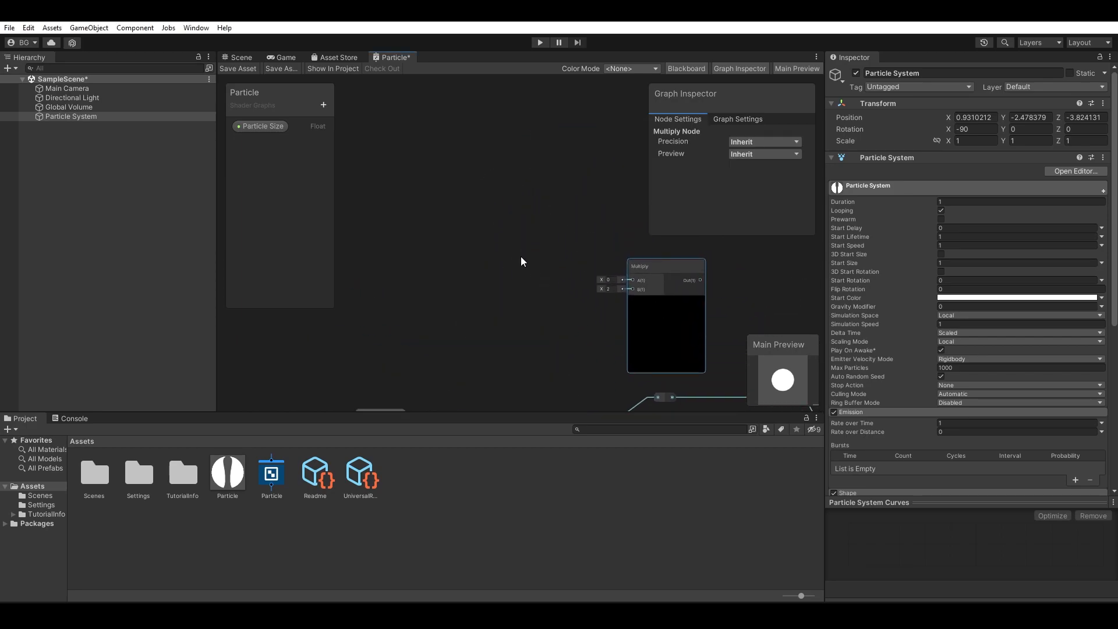
pyautogui.click(512, 255)
pyautogui.press('space')
pyautogui.write('vert')
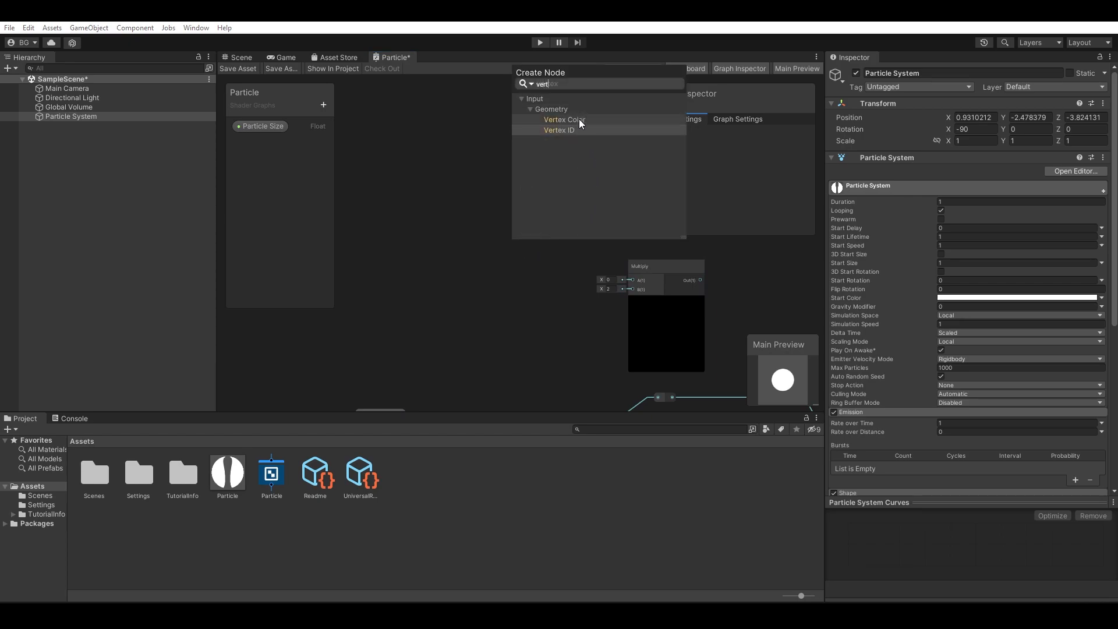
pyautogui.doubleClick(579, 120)
pyautogui.moveTo(567, 313); pyautogui.dragTo(471, 230)
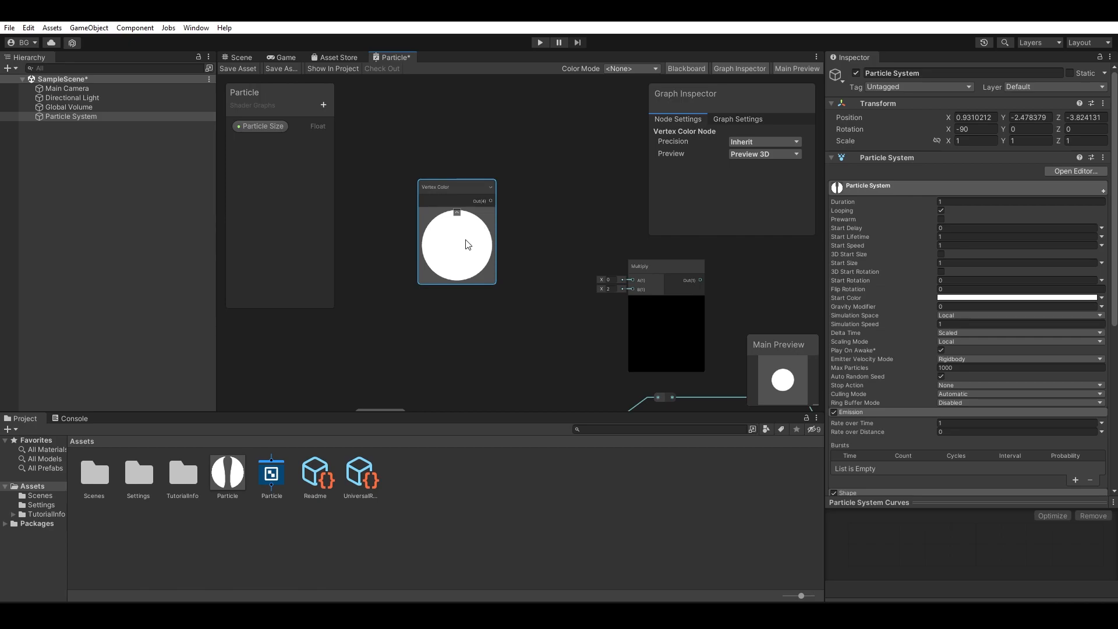
# Connect the Vertex Color output to Multiply input A and the Rounded Rectangle output to input B.
pyautogui.moveTo(446, 190); pyautogui.dragTo(632, 280)
pyautogui.moveTo(563, 367); pyautogui.dragTo(490, 285, button='middle')
pyautogui.moveTo(511, 351); pyautogui.dragTo(560, 205)
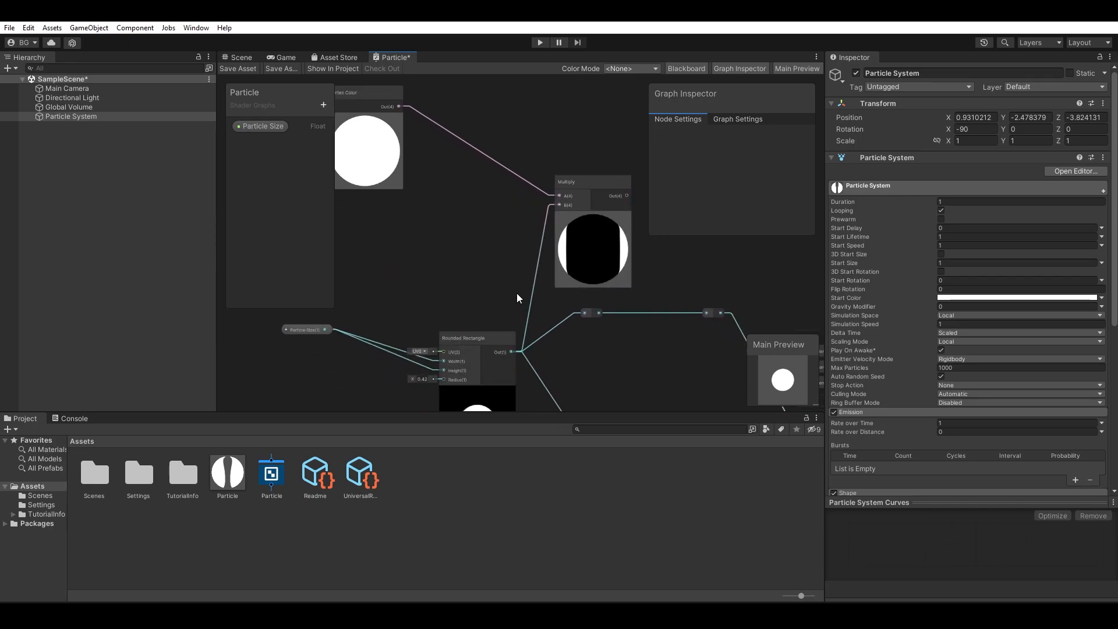
# Connect the Multiply output to the Base Color input of the Fragment block.
pyautogui.moveTo(455, 223); pyautogui.dragTo(488, 225, button='middle')
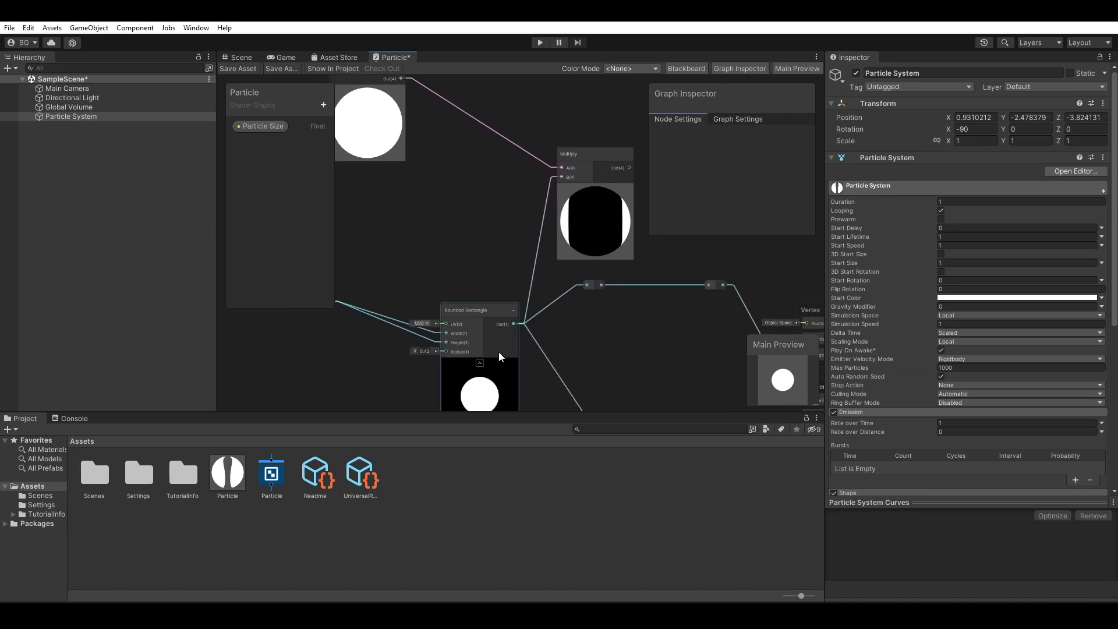
pyautogui.moveTo(495, 368); pyautogui.dragTo(514, 438, button='middle')
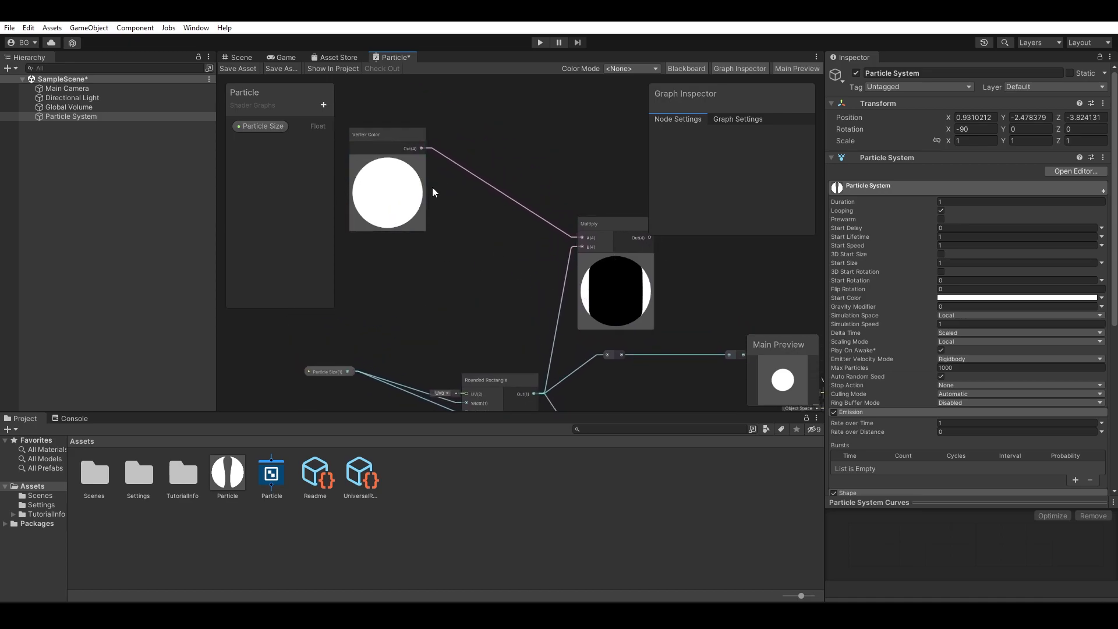
pyautogui.moveTo(530, 269); pyautogui.dragTo(449, 195, button='middle')
pyautogui.moveTo(615, 227); pyautogui.dragTo(495, 231, button='middle')
pyautogui.scroll(-1, 495, 232)
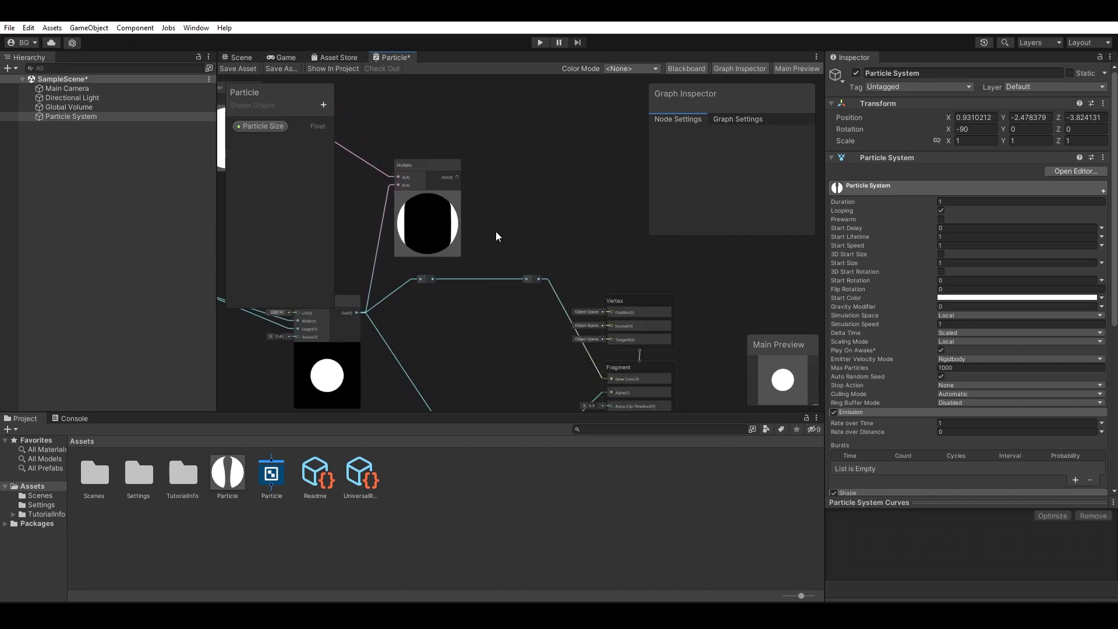
pyautogui.moveTo(460, 177); pyautogui.dragTo(612, 330)
# Delete the leftover reroute nodes from the Rounded Rectangle's old Base Color branch and from its Alpha connection.
pyautogui.moveTo(401, 293); pyautogui.dragTo(561, 305, button='middle')
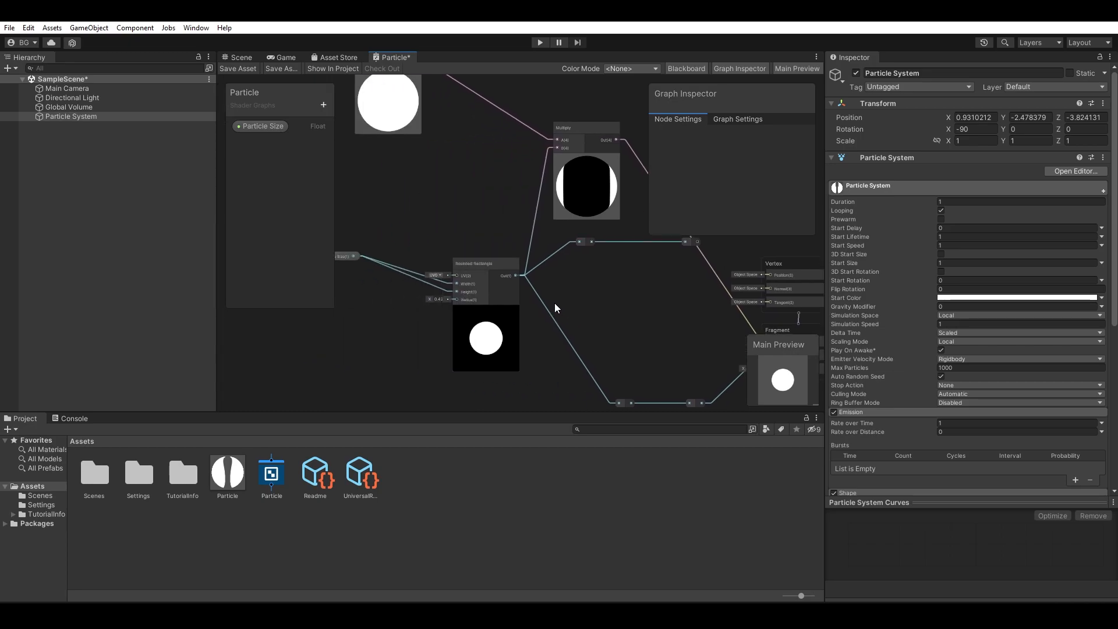
pyautogui.scroll(3, 547, 301)
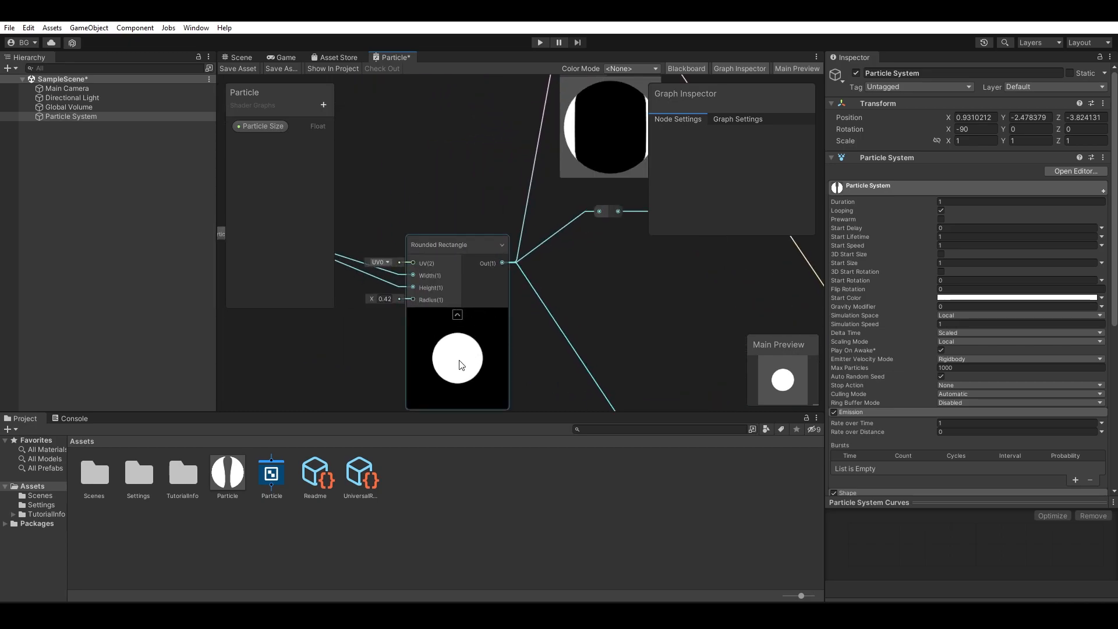
pyautogui.moveTo(557, 272); pyautogui.dragTo(569, 395, button='middle')
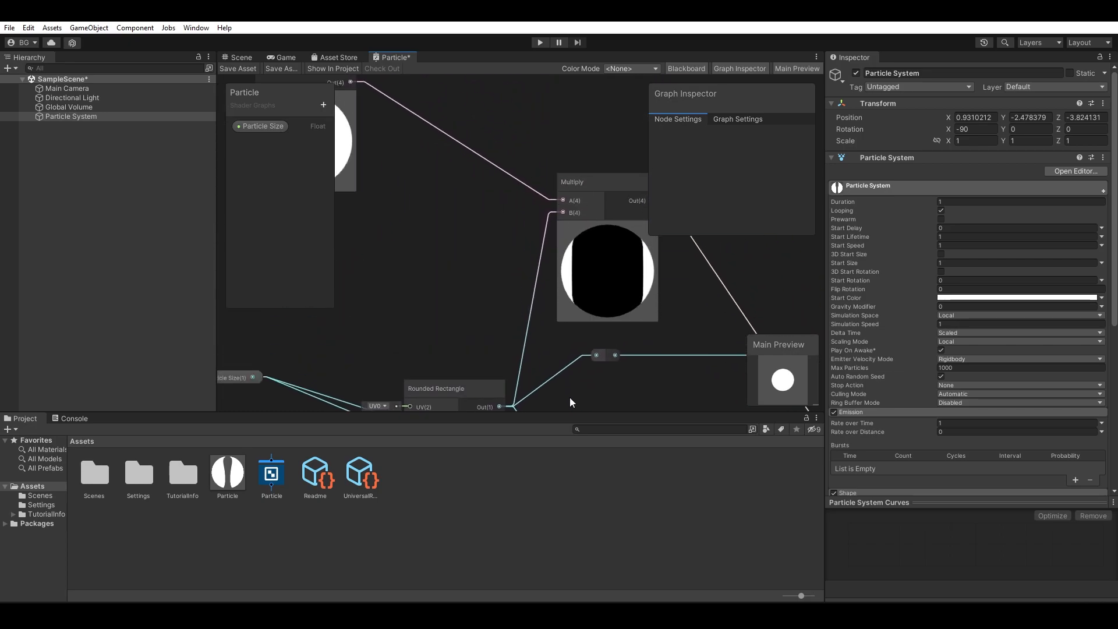
pyautogui.scroll(-2, 516, 287)
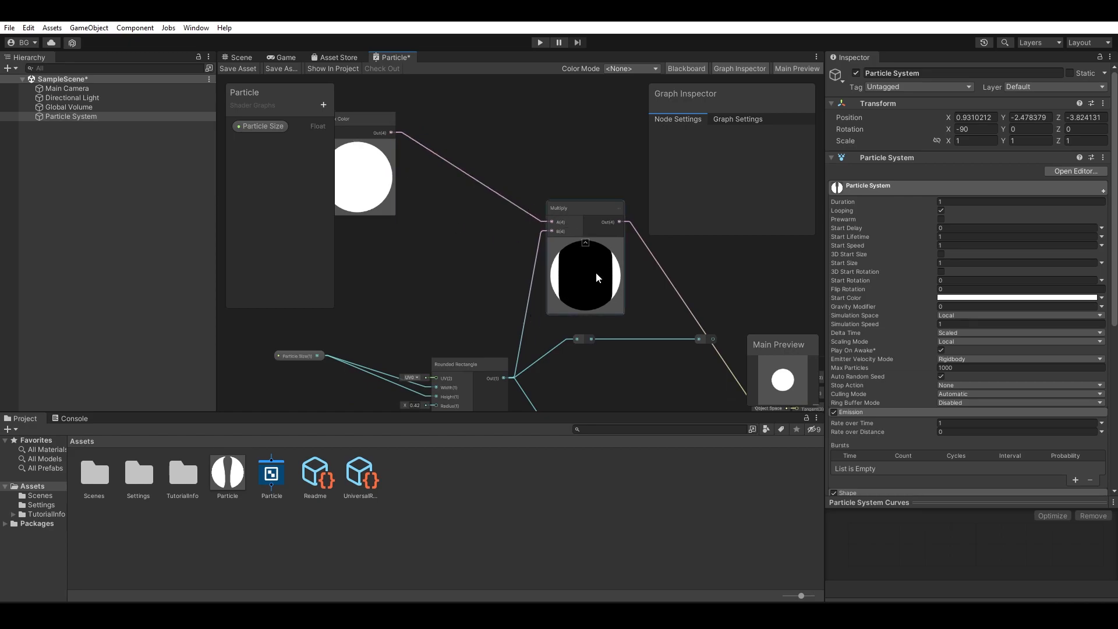
pyautogui.moveTo(654, 291); pyautogui.dragTo(482, 182, button='middle')
pyautogui.moveTo(546, 309); pyautogui.dragTo(526, 277, button='middle')
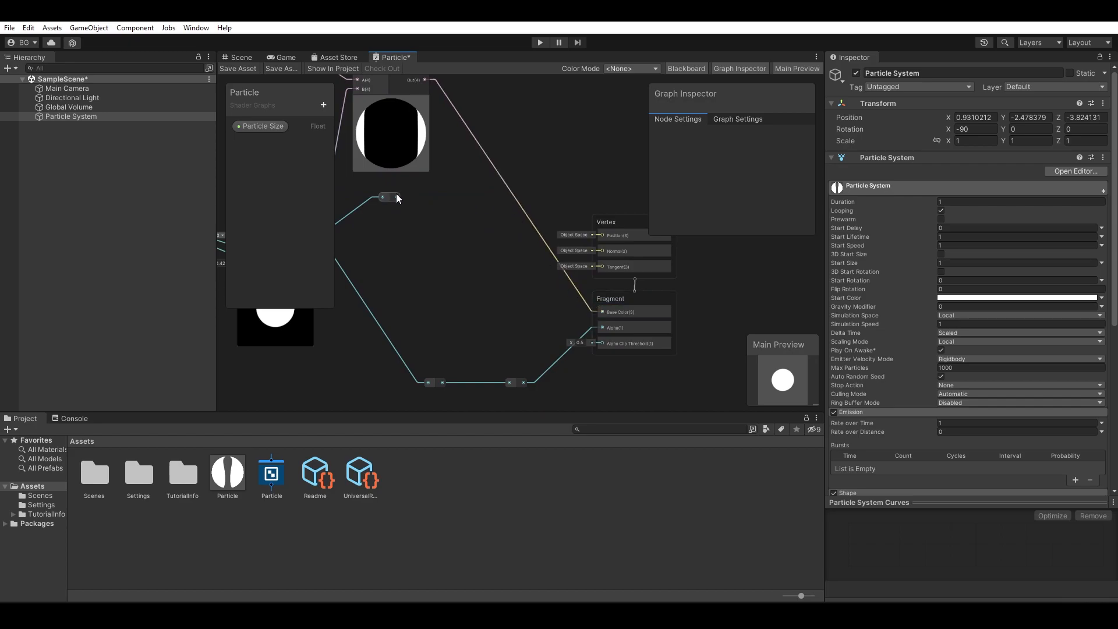
pyautogui.moveTo(432, 383); pyautogui.dragTo(513, 384)
pyautogui.press('Delete')
# Save the Particle shader graph and set the particle system's Start Color to a saturated pinkish red in the Scene view.
pyautogui.moveTo(467, 272); pyautogui.dragTo(596, 317, button='middle')
pyautogui.moveTo(571, 277); pyautogui.dragTo(520, 276, button='middle')
pyautogui.click(245, 69)
pyautogui.click(246, 58)
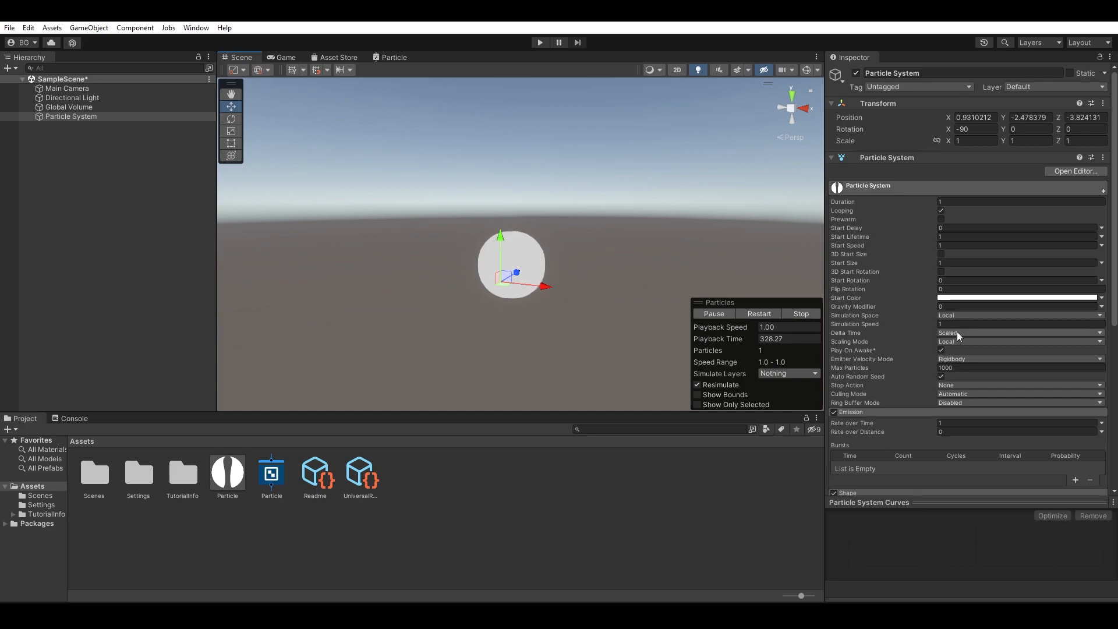
pyautogui.click(962, 298)
pyautogui.moveTo(1052, 376); pyautogui.dragTo(1067, 401)
# Add a Color node to the Particle shader graph and place it just below the Multiply node.
pyautogui.click(407, 75)
pyautogui.moveTo(513, 283); pyautogui.dragTo(578, 312, button='middle')
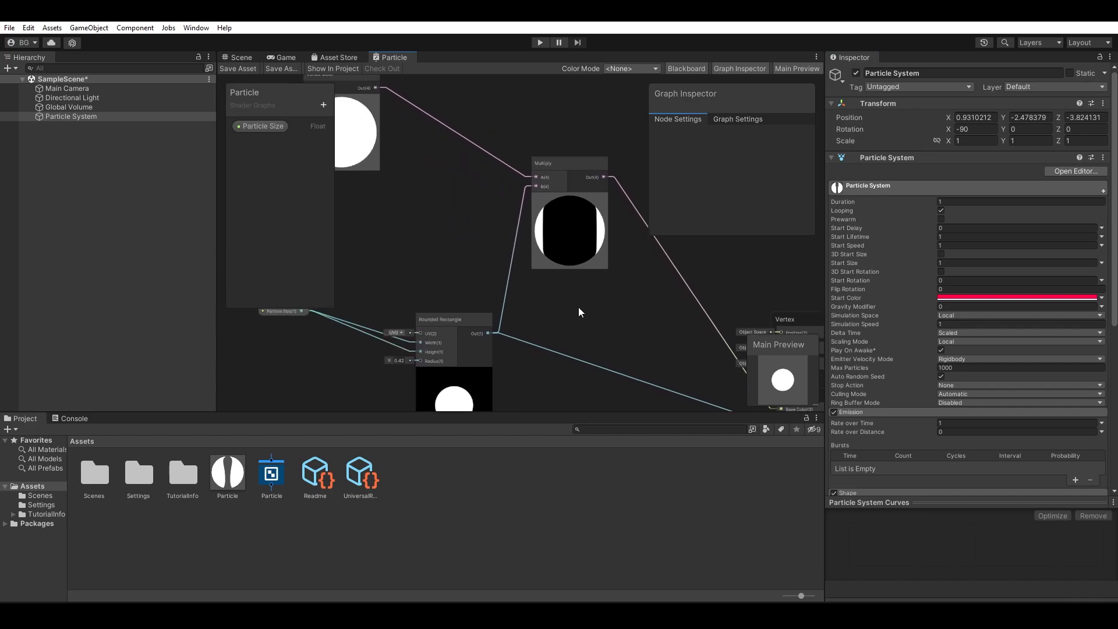
pyautogui.press('space')
pyautogui.write('color')
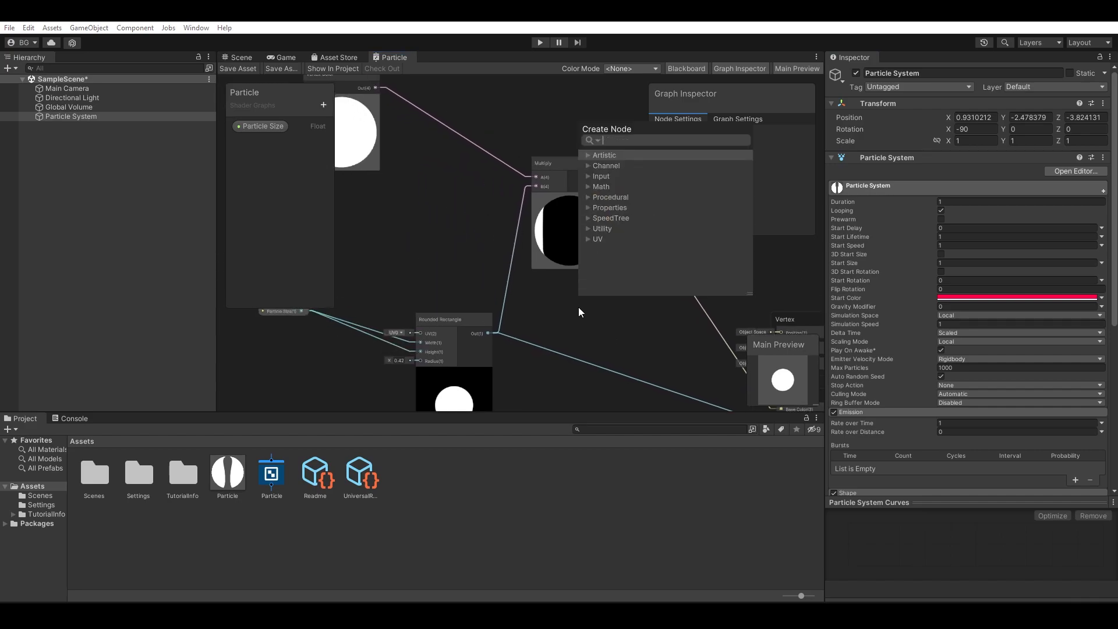
pyautogui.press('Return')
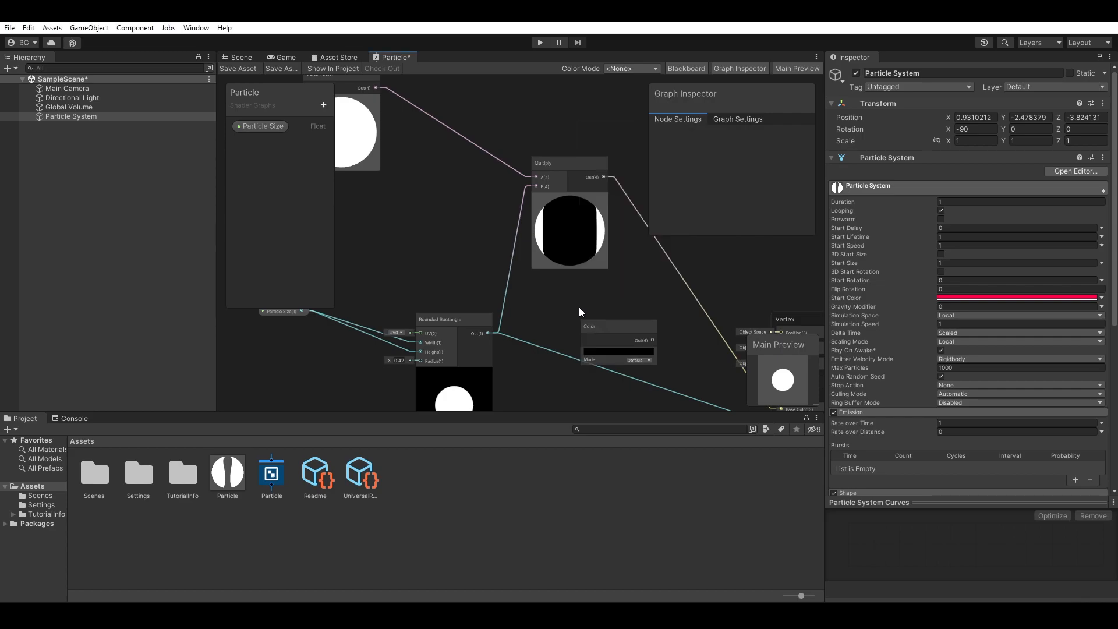
pyautogui.moveTo(627, 346); pyautogui.dragTo(565, 305)
# Switch the Color node's mode to HDR and set its color to white.
pyautogui.click(583, 323)
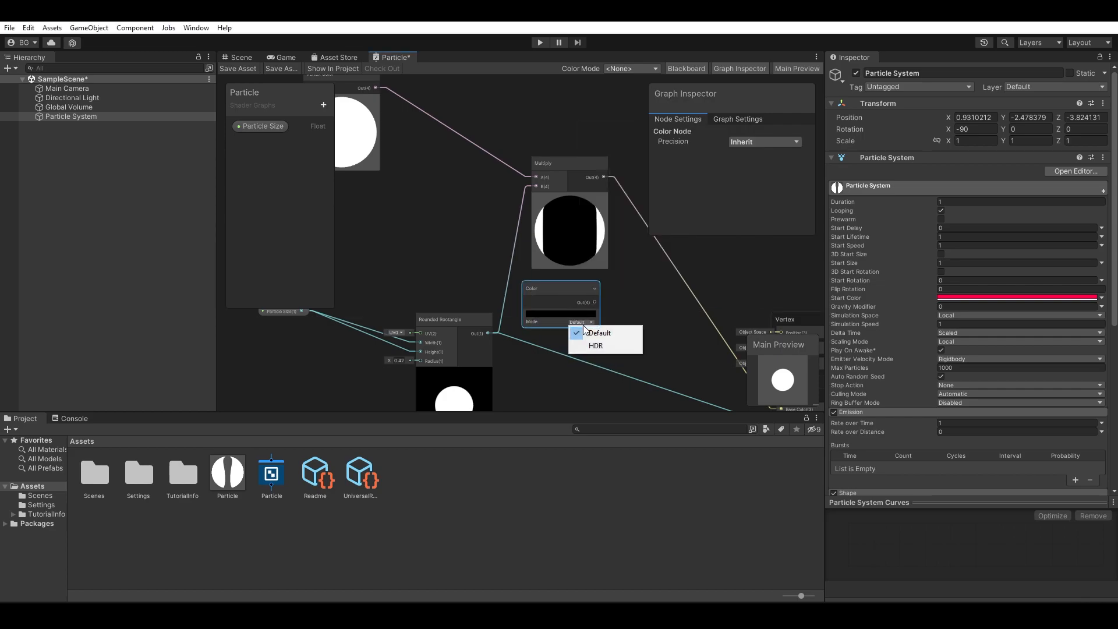
pyautogui.click(593, 345)
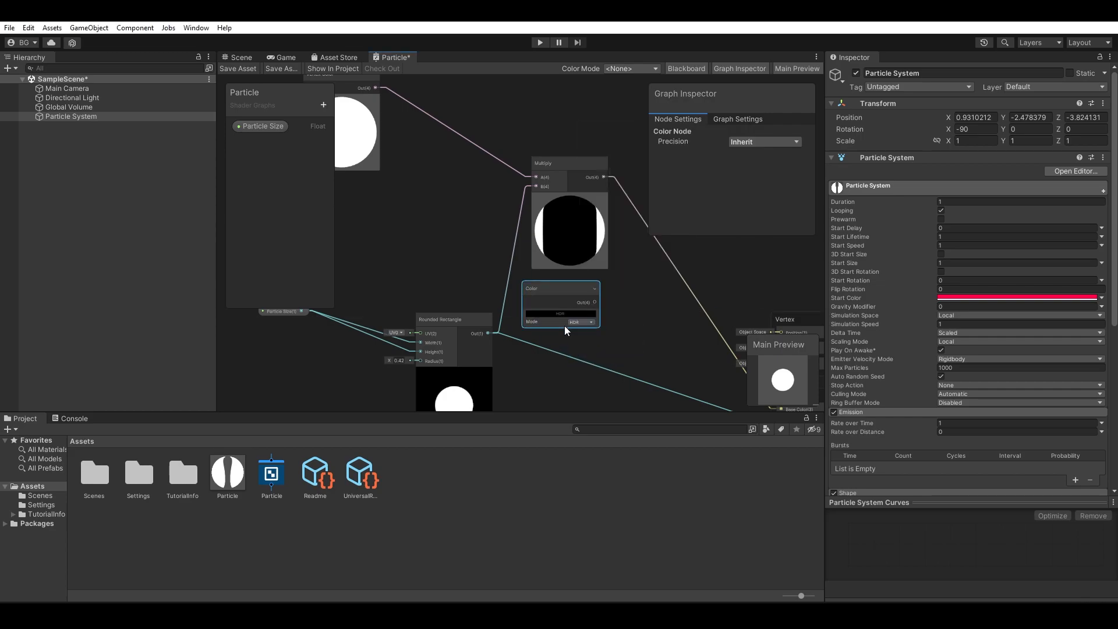
pyautogui.click(557, 315)
pyautogui.moveTo(624, 386); pyautogui.dragTo(572, 344)
pyautogui.click(683, 305)
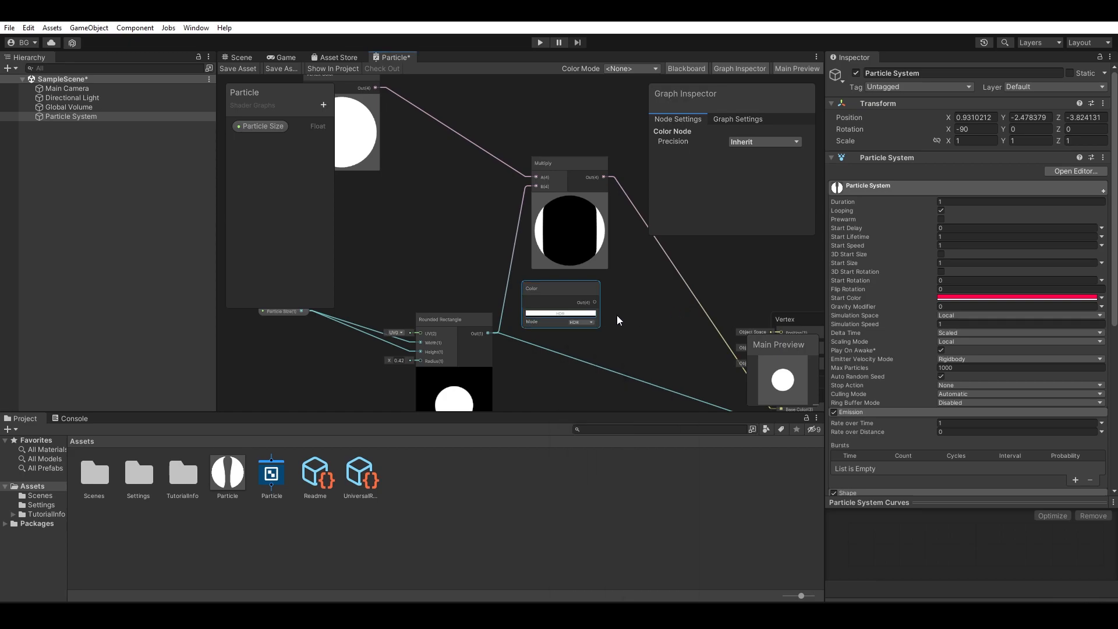
# Place the Color node below Vertex Color and connect its output to Multiply input A in place of Vertex Color.
pyautogui.moveTo(612, 316); pyautogui.dragTo(693, 366, button='middle')
pyautogui.moveTo(634, 345); pyautogui.dragTo(415, 243)
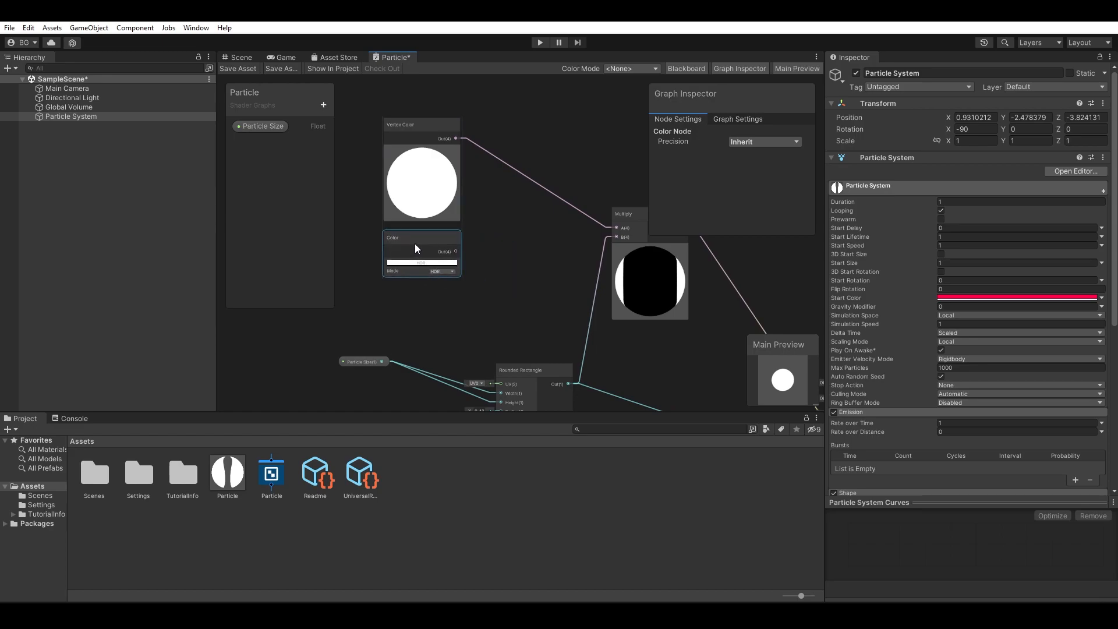
pyautogui.moveTo(591, 230); pyautogui.dragTo(617, 228)
# Convert the Color node to a property, save the shader graph and return to the Scene view.
pyautogui.rightClick(422, 241)
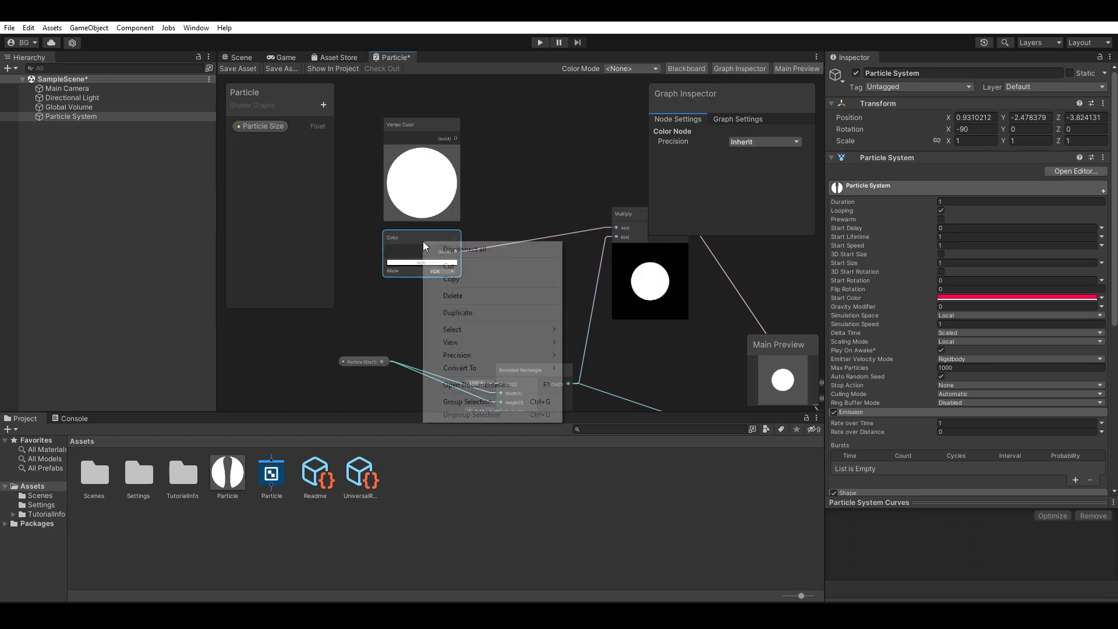
pyautogui.moveTo(517, 368)
pyautogui.click(596, 394)
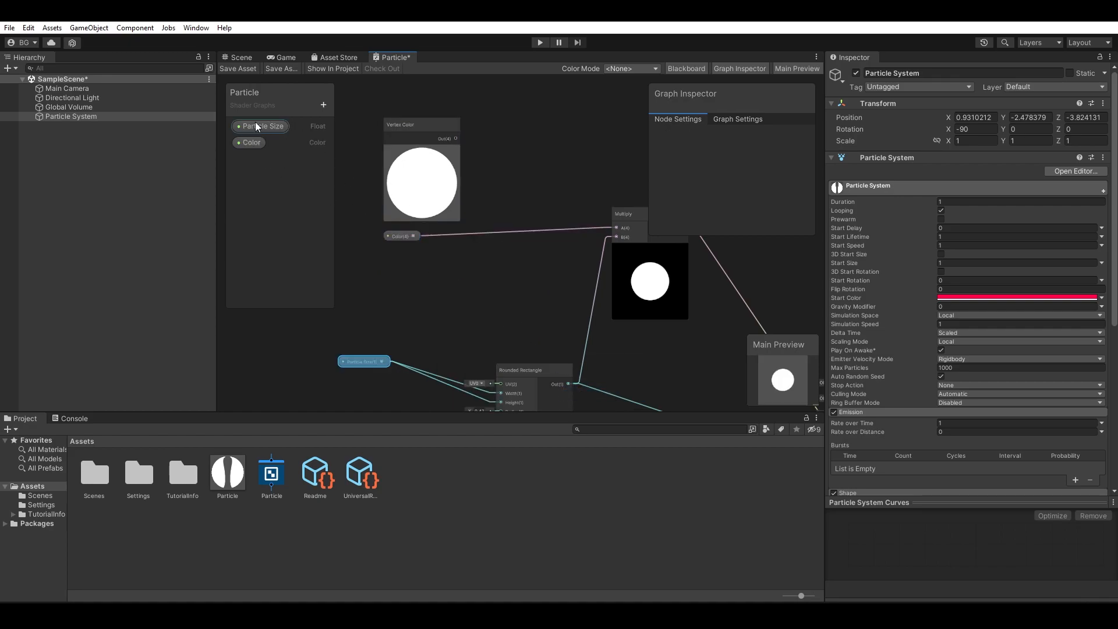
pyautogui.click(233, 68)
pyautogui.click(239, 59)
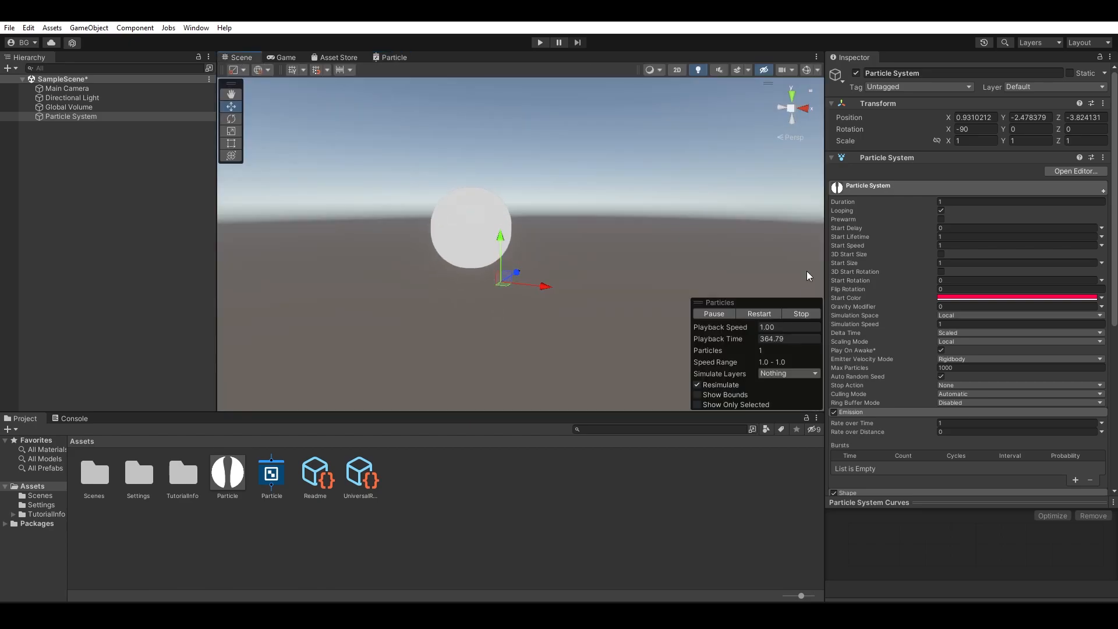
# Set the particle system's Start Color to white (FFFFFF).
pyautogui.click(965, 295)
pyautogui.click(1038, 375)
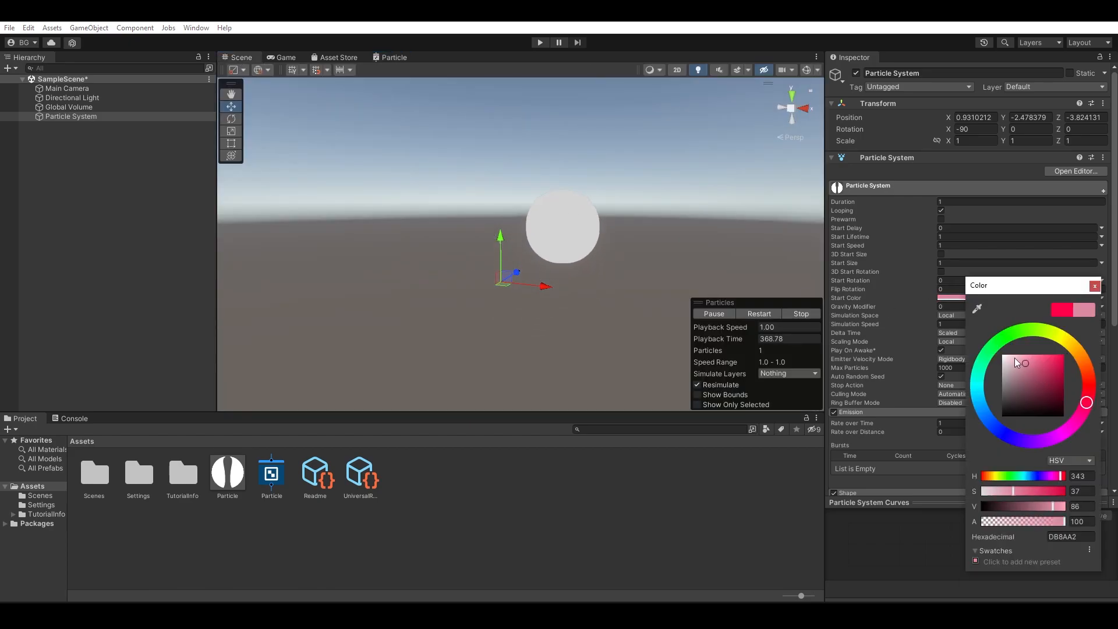
pyautogui.click(1025, 313)
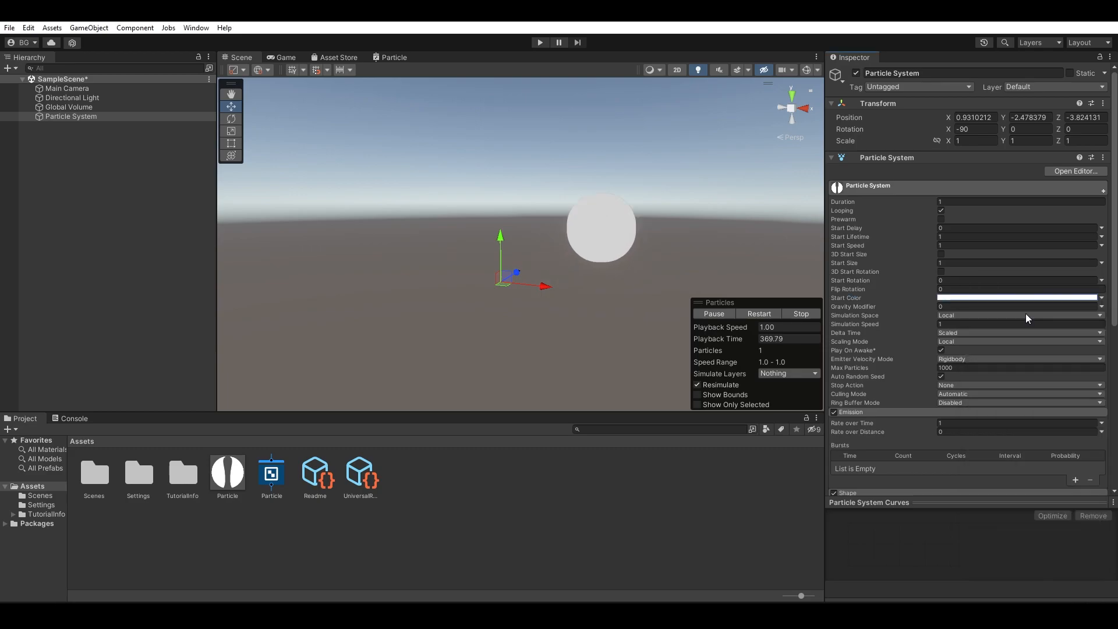
# Compare the Particle material's HDR Color picker with the particle system's Start Color picker, and review the Global Volume's Bloom settings.
pyautogui.click(230, 483)
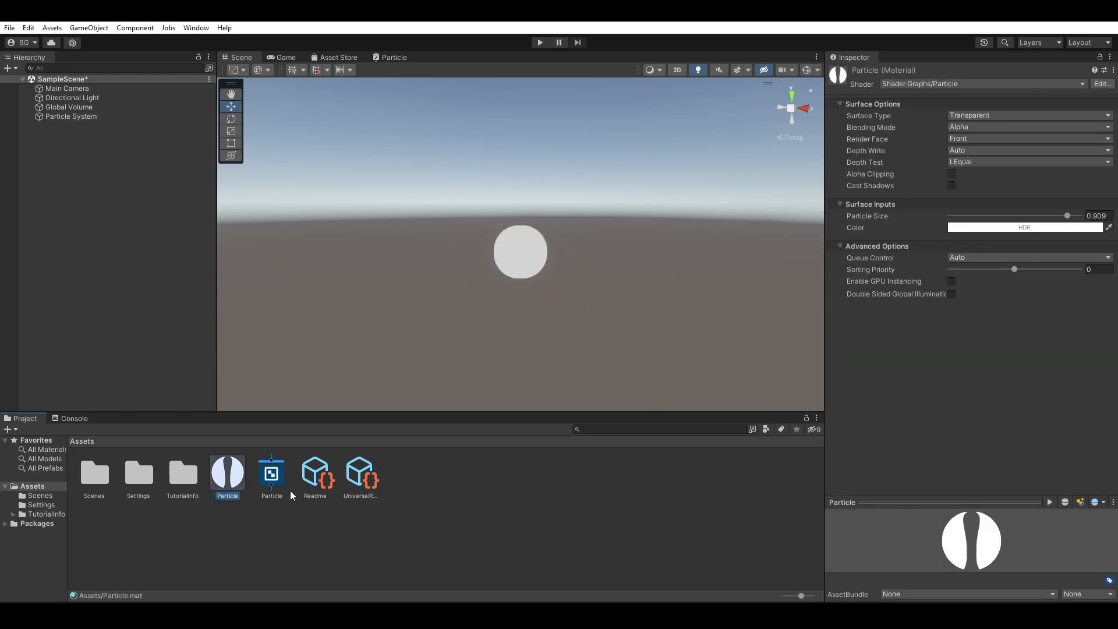
pyautogui.click(977, 232)
pyautogui.moveTo(1026, 300)
pyautogui.mouseDown()
pyautogui.moveTo(1087, 299)
pyautogui.moveTo(1068, 278)
pyautogui.moveTo(1028, 271)
pyautogui.moveTo(1072, 274)
pyautogui.moveTo(1039, 313)
pyautogui.moveTo(1055, 281)
pyautogui.moveTo(1035, 299)
pyautogui.moveTo(1018, 293)
pyautogui.moveTo(1039, 300)
pyautogui.moveTo(1028, 337)
pyautogui.moveTo(1053, 276)
pyautogui.moveTo(1030, 326)
pyautogui.moveTo(1018, 271)
pyautogui.moveTo(981, 263)
pyautogui.mouseUp()
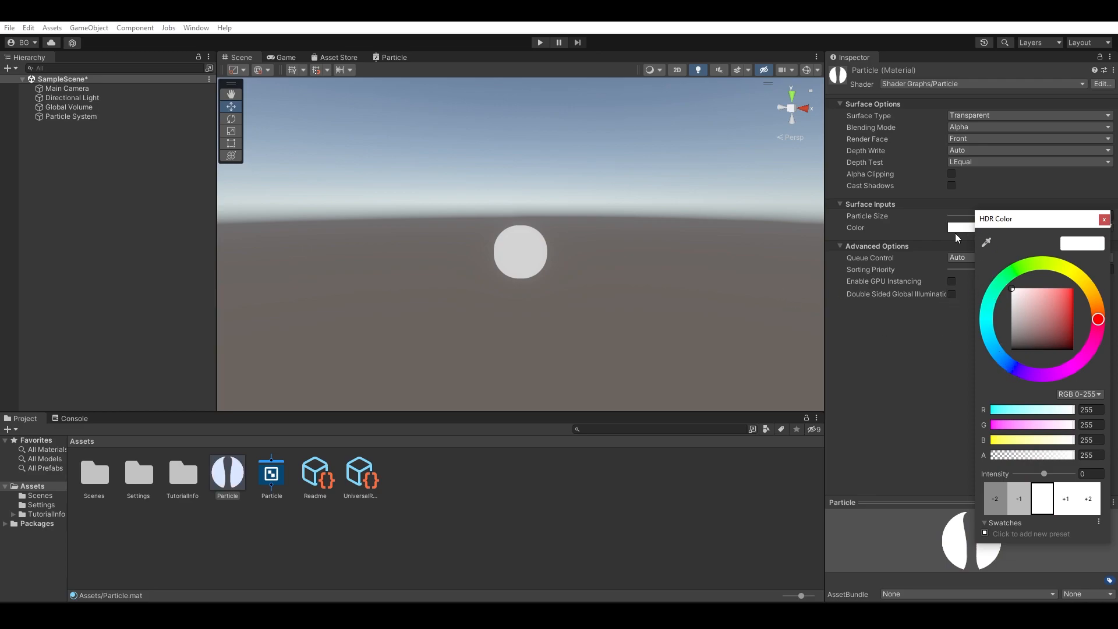
pyautogui.click(120, 117)
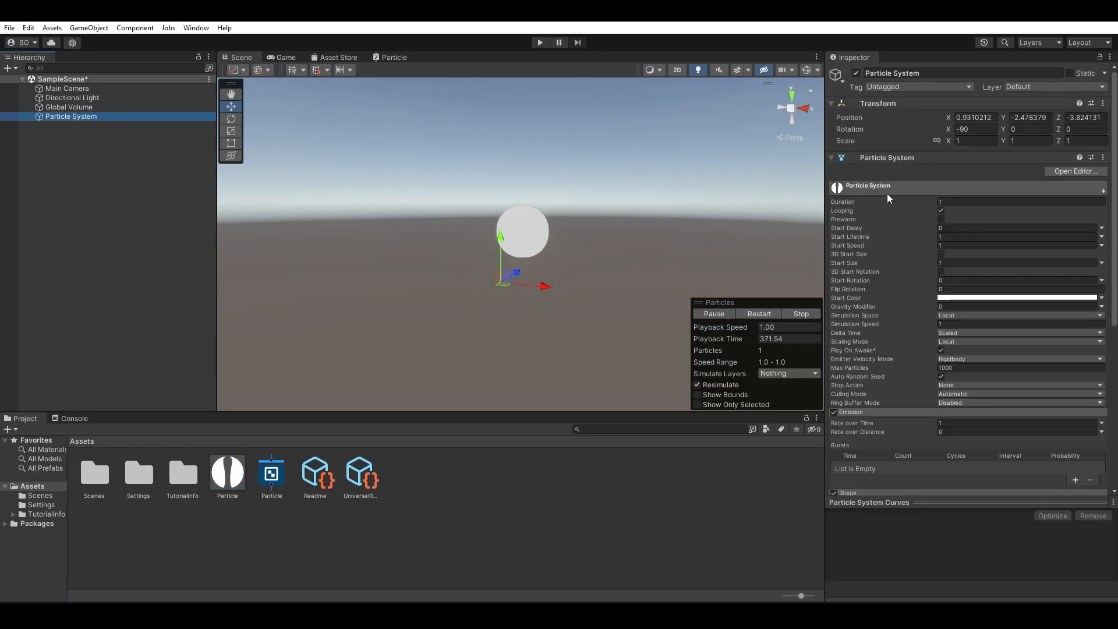
pyautogui.click(968, 298)
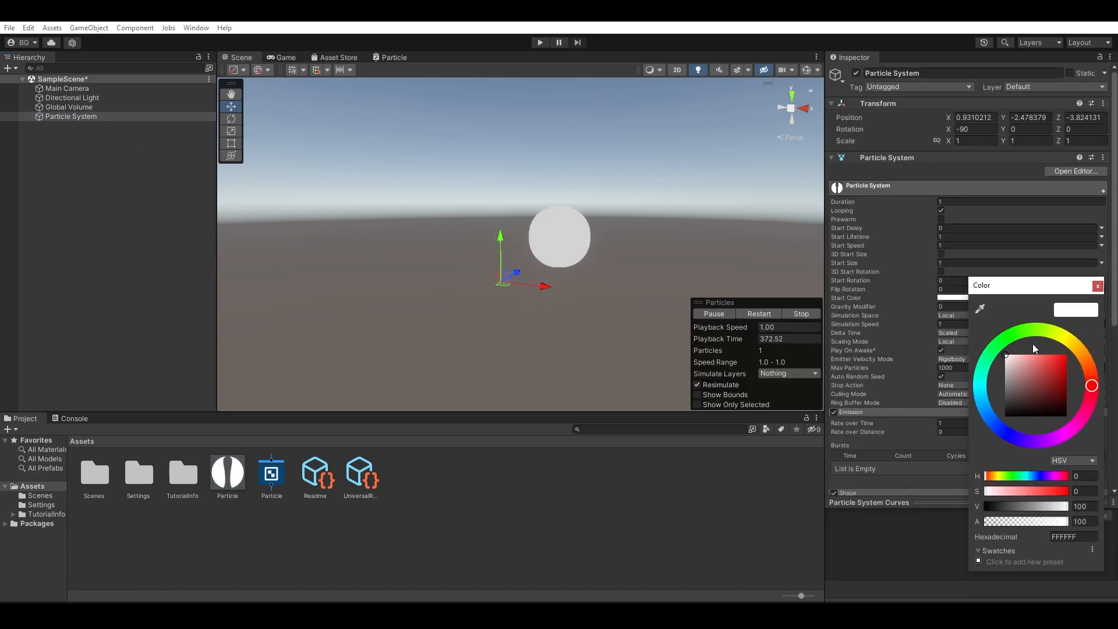
pyautogui.click(1097, 286)
pyautogui.click(229, 483)
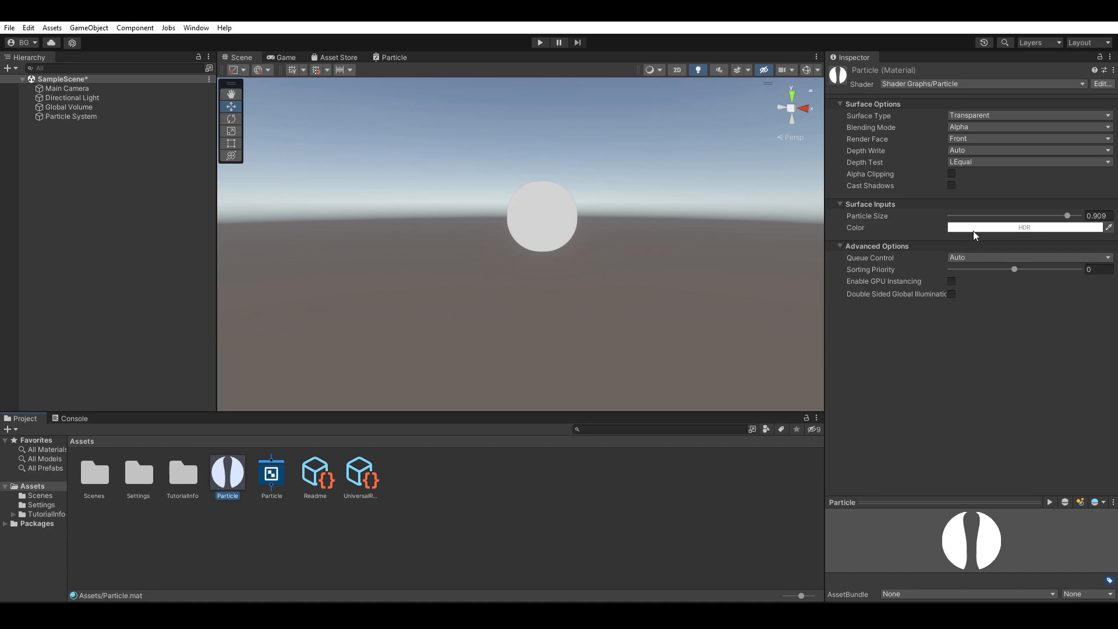
pyautogui.click(109, 107)
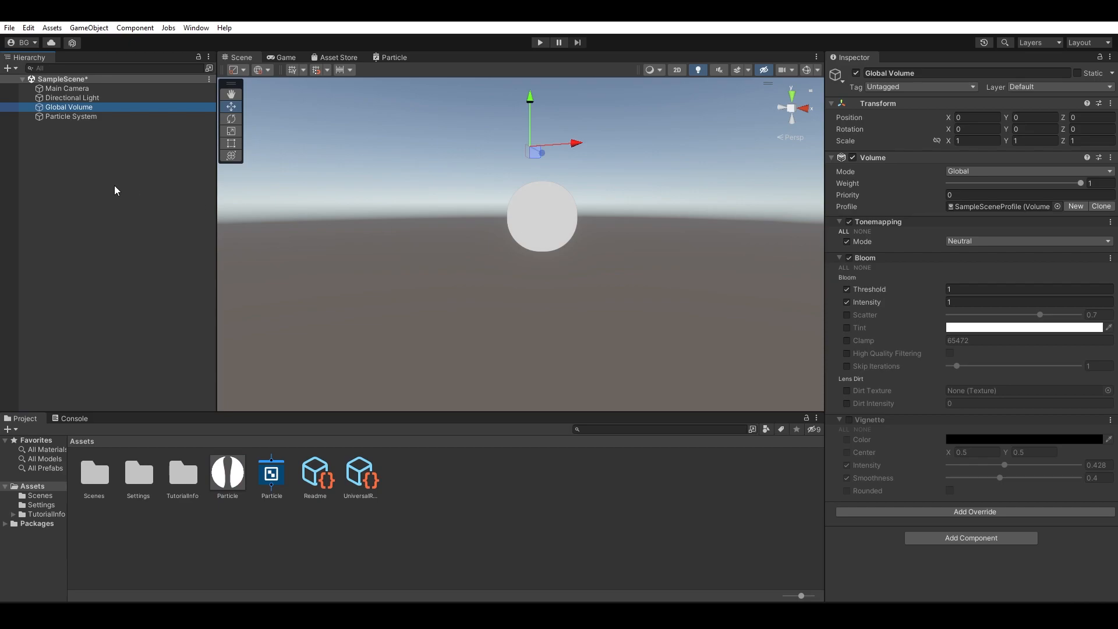
pyautogui.click(88, 117)
# Set the Particle material's HDR Color intensity to 3.1 and look at the glow from a higher angle in the scene.
pyautogui.click(228, 475)
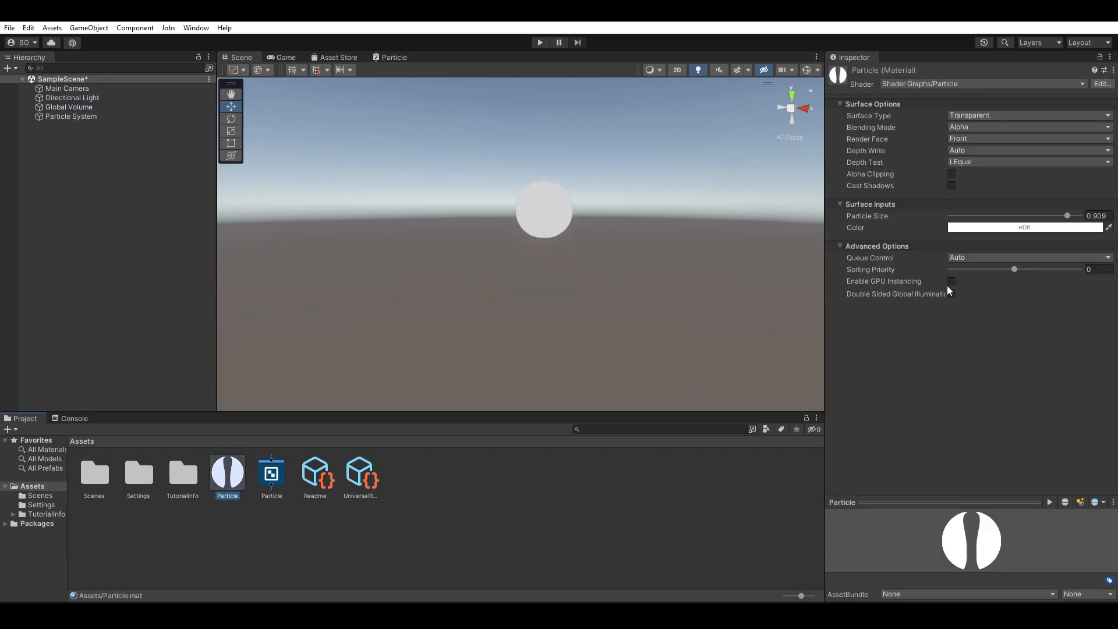
pyautogui.click(1007, 231)
pyautogui.moveTo(1047, 477); pyautogui.dragTo(1055, 476)
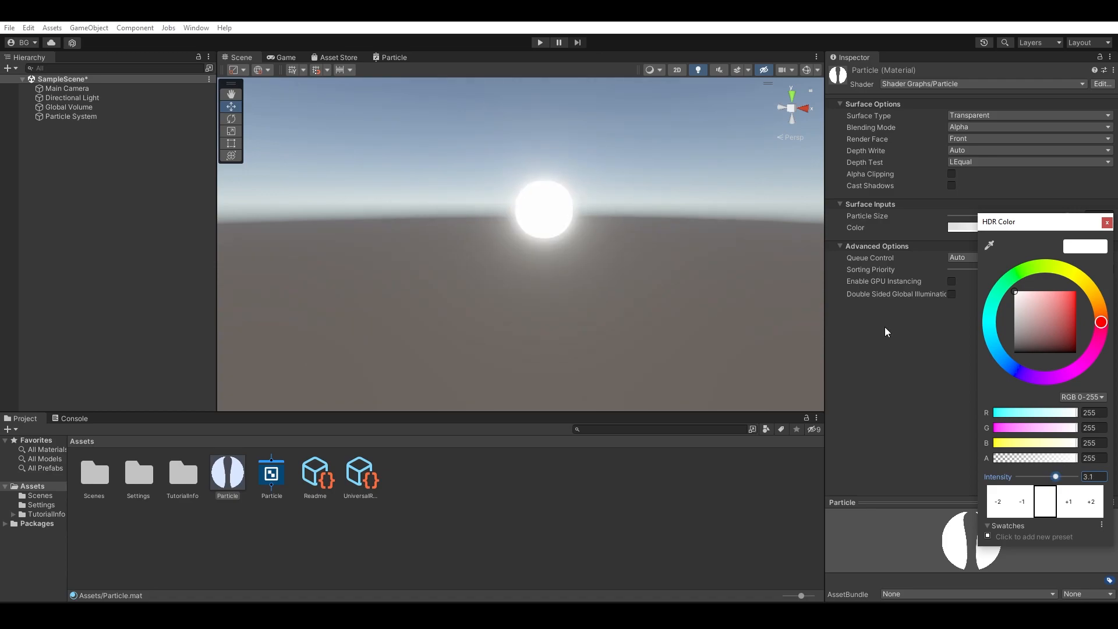
pyautogui.moveTo(653, 169); pyautogui.dragTo(659, 230, button='right')
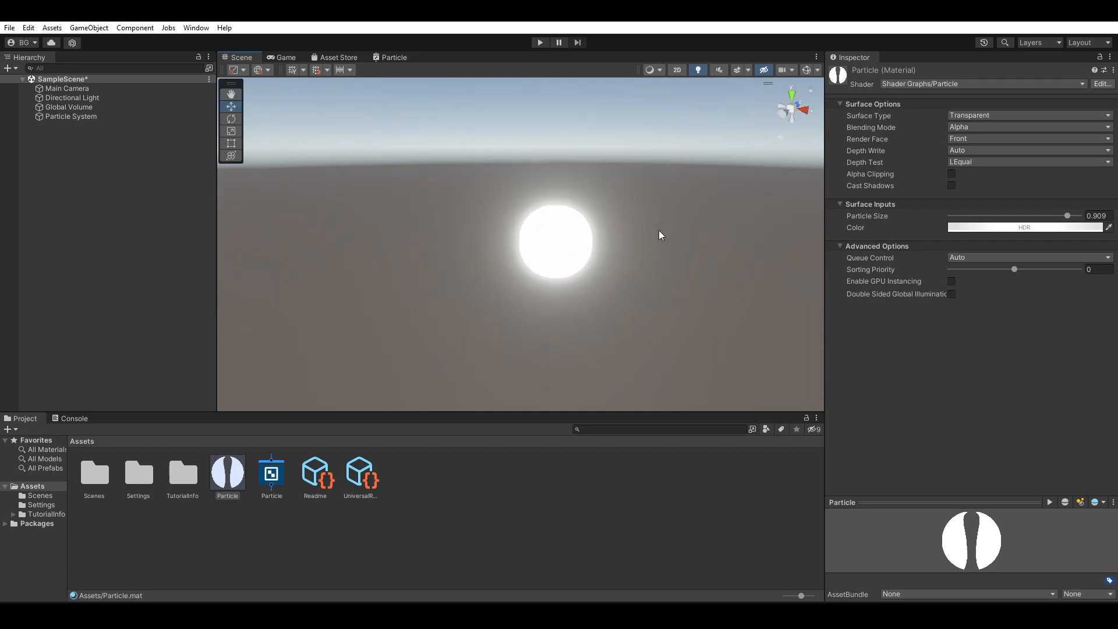
# Test the material's HDR Color intensity at 0.6 and 4.7, and settle on 2.3.
pyautogui.click(1002, 228)
pyautogui.moveTo(1057, 478)
pyautogui.mouseDown()
pyautogui.moveTo(1083, 479)
pyautogui.moveTo(1049, 477)
pyautogui.moveTo(1052, 486)
pyautogui.mouseUp()
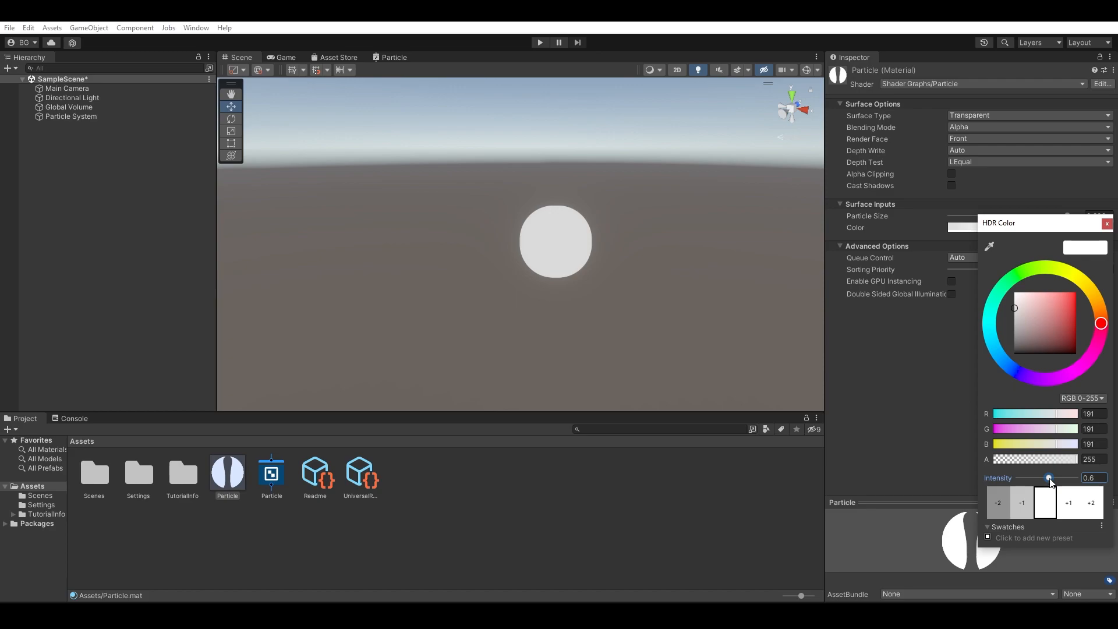
pyautogui.moveTo(1051, 482)
pyautogui.mouseDown()
pyautogui.moveTo(1075, 480)
pyautogui.moveTo(1050, 481)
pyautogui.moveTo(1065, 483)
pyautogui.mouseUp()
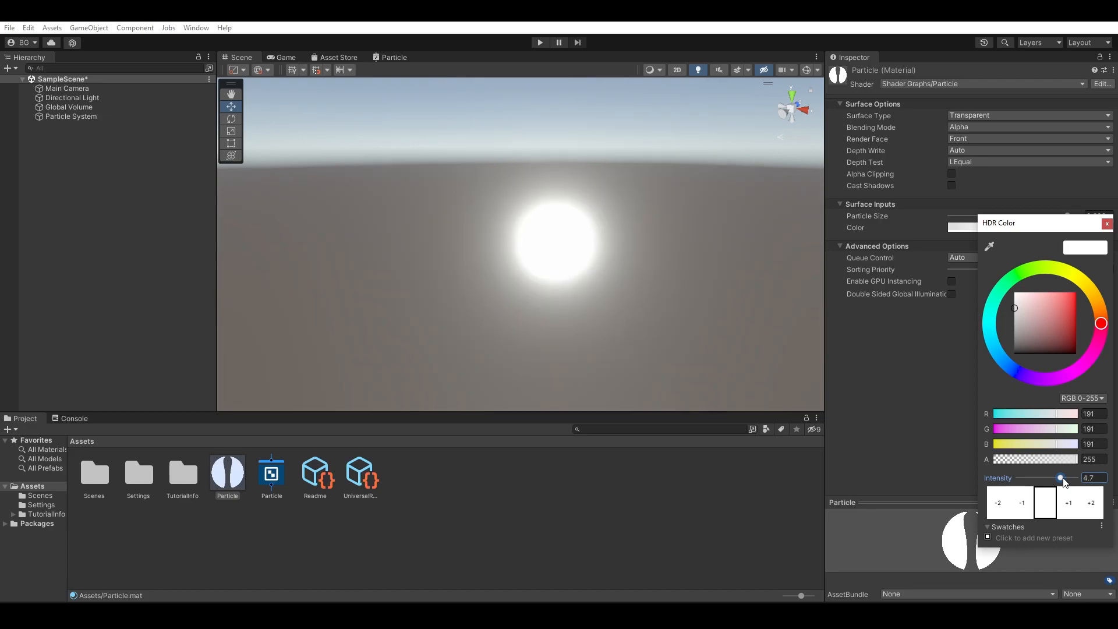
pyautogui.moveTo(1064, 481); pyautogui.dragTo(1063, 481)
pyautogui.moveTo(1061, 479); pyautogui.dragTo(1057, 486)
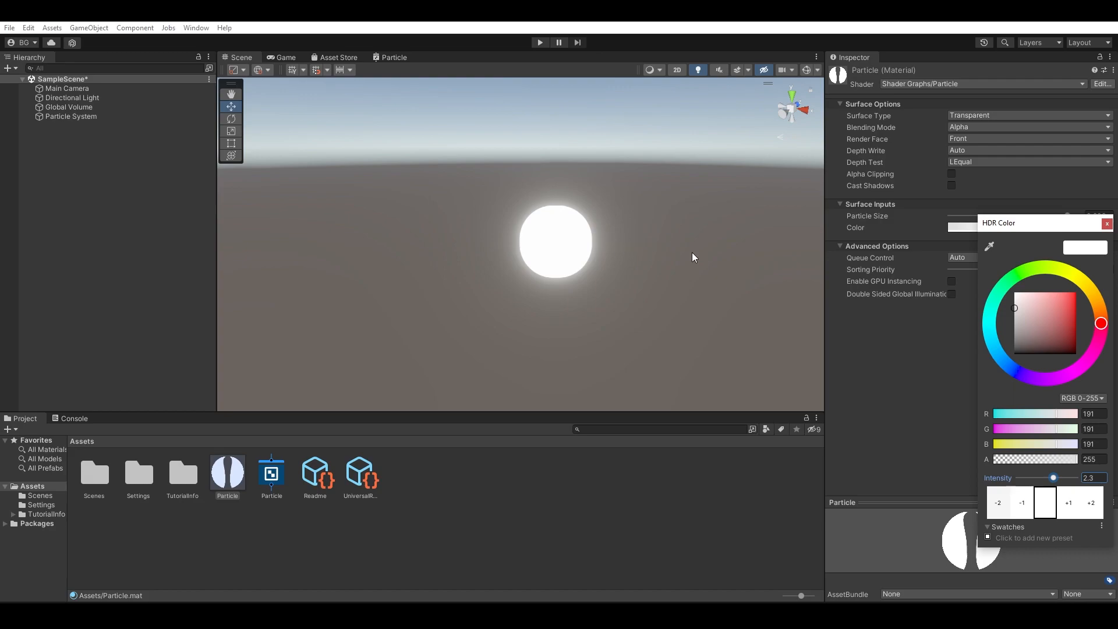
# Set the material's HDR Color to orange (RGB 255, 49, 0) with intensity 2.7, and select the Particle System.
pyautogui.moveTo(1057, 319); pyautogui.dragTo(1071, 280)
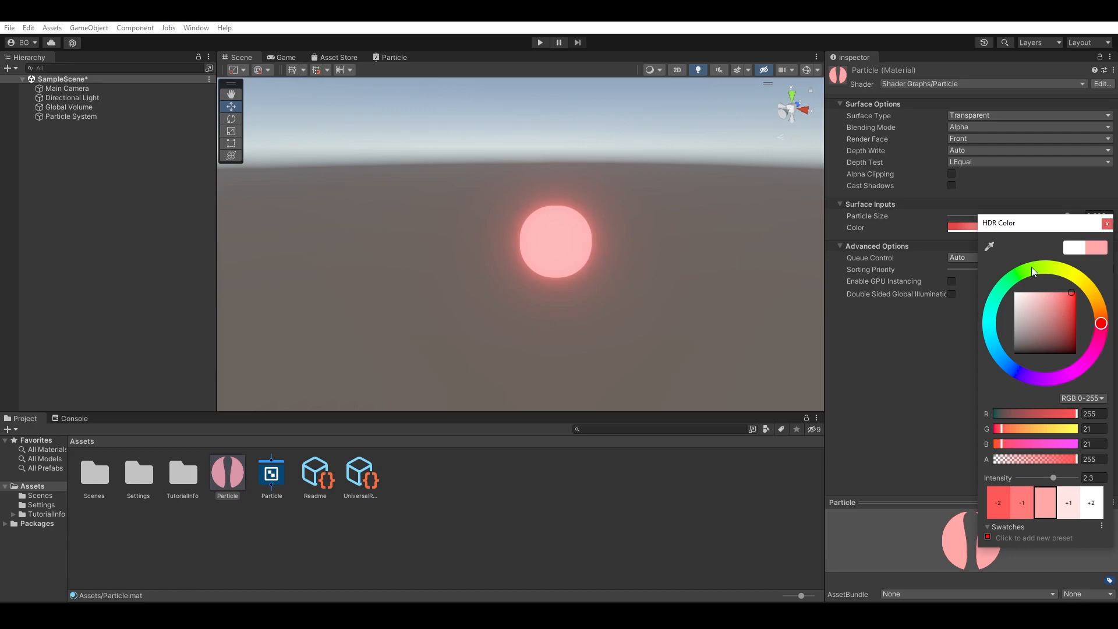
pyautogui.moveTo(1100, 322); pyautogui.dragTo(1079, 291)
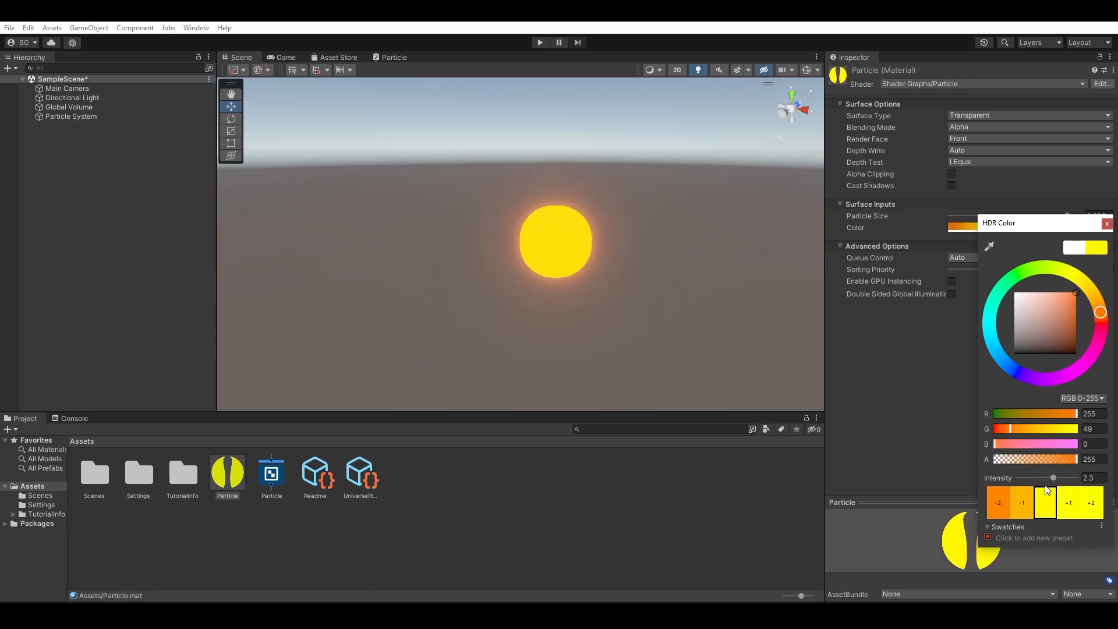
pyautogui.moveTo(1055, 478); pyautogui.dragTo(1055, 478)
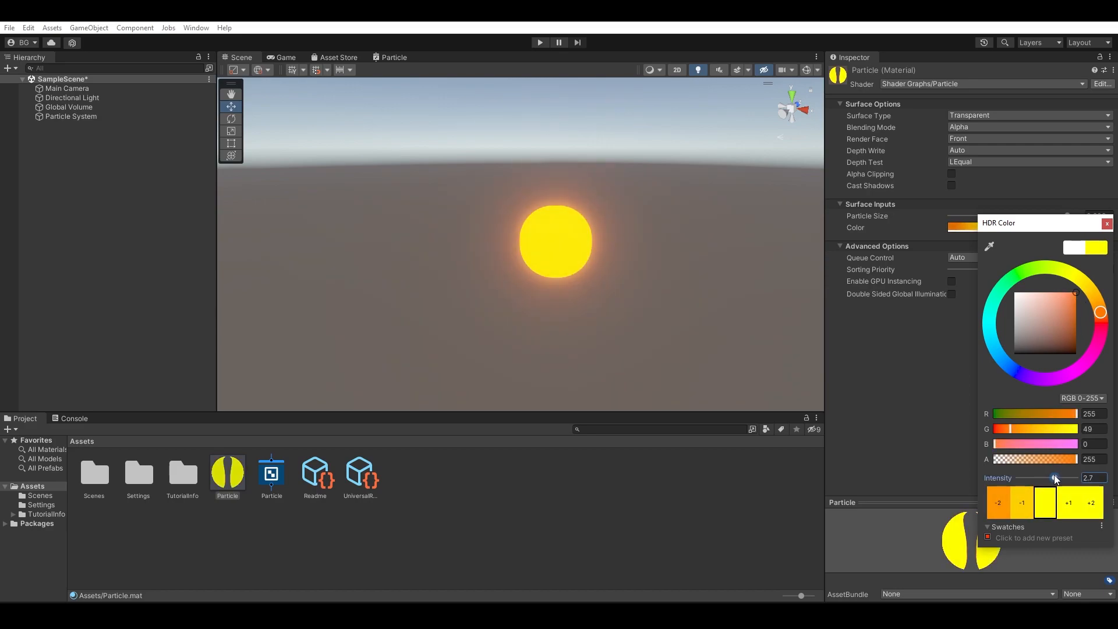
pyautogui.click(129, 119)
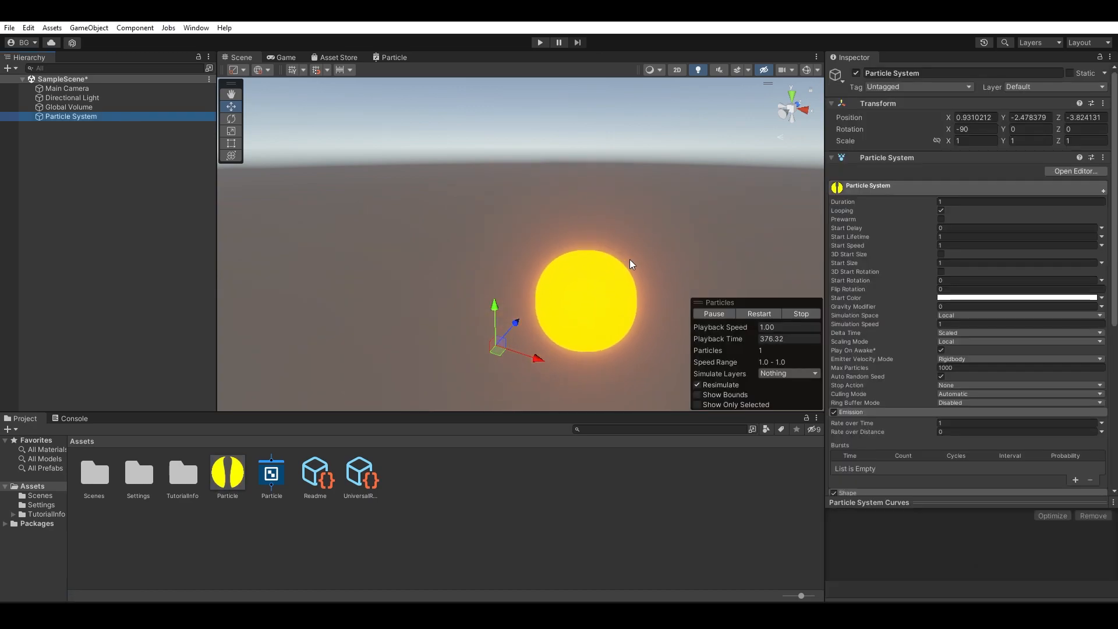
pyautogui.keyDown('alt'); pyautogui.moveTo(569, 269); pyautogui.dragTo(622, 217); pyautogui.keyUp('alt')
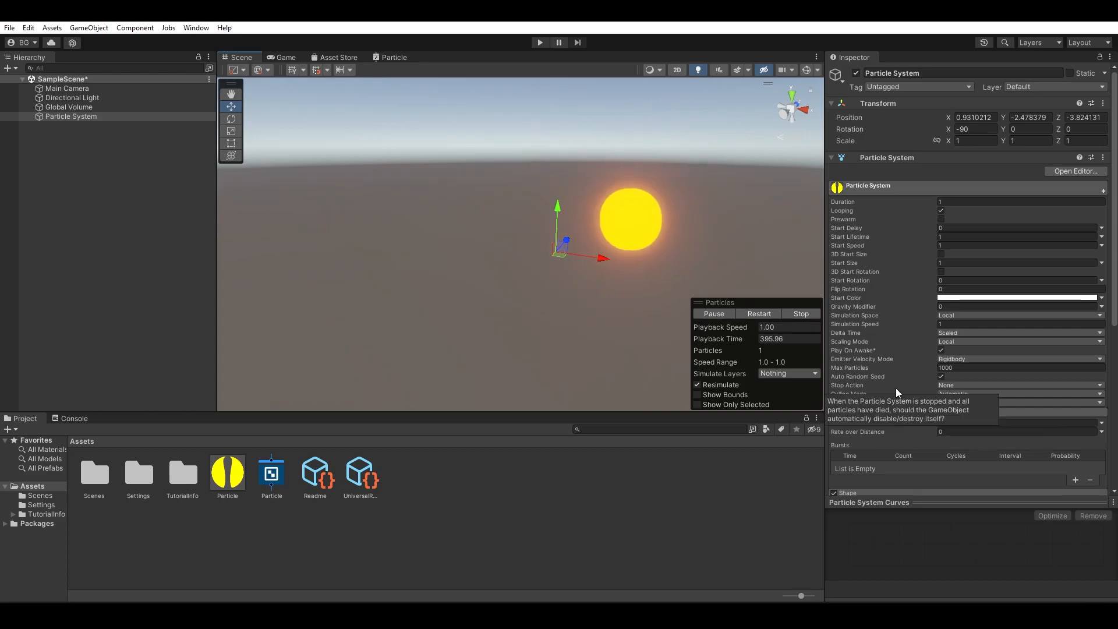
# Add a Multiply node to the Particle shader graph above the existing Multiply, and move the Vertex Color node away from it.
pyautogui.click(404, 58)
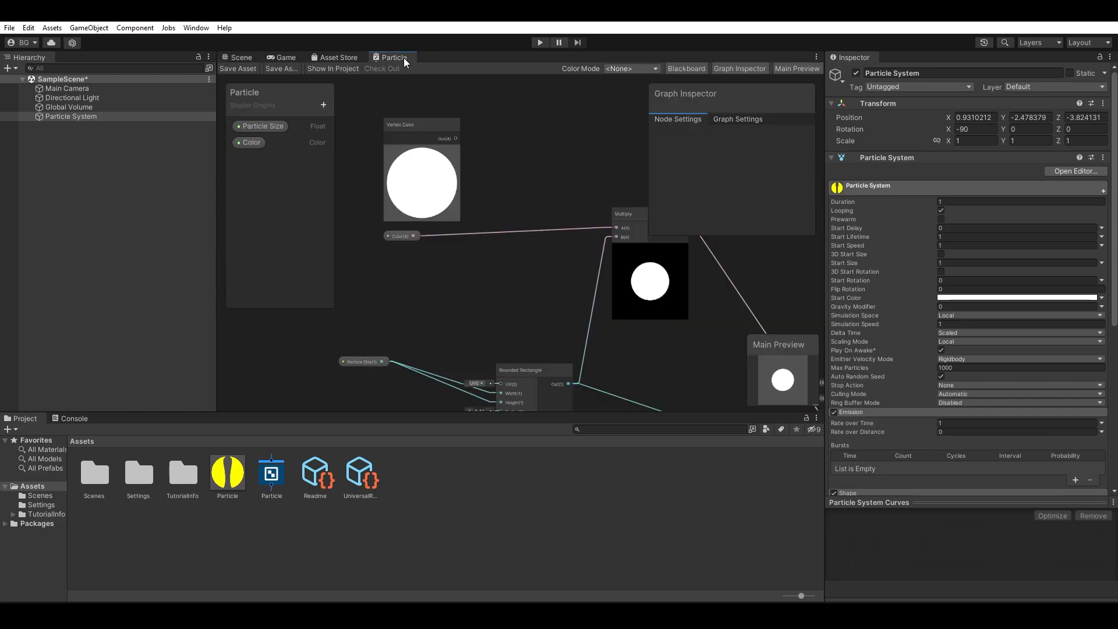
pyautogui.moveTo(484, 186); pyautogui.dragTo(518, 236, button='middle')
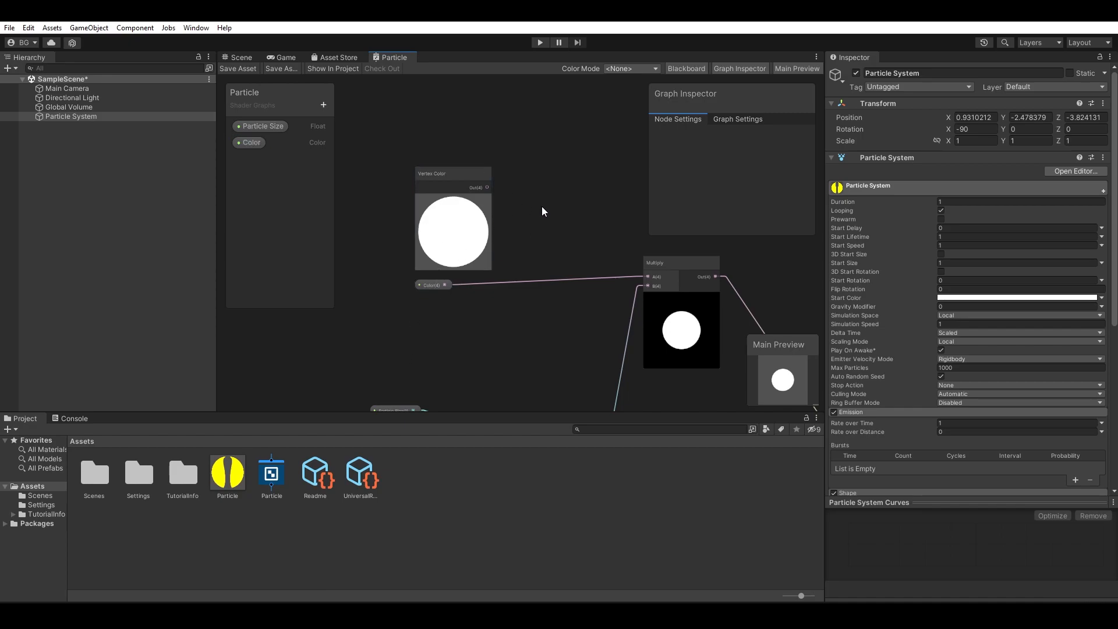
pyautogui.press('space')
pyautogui.write('mul')
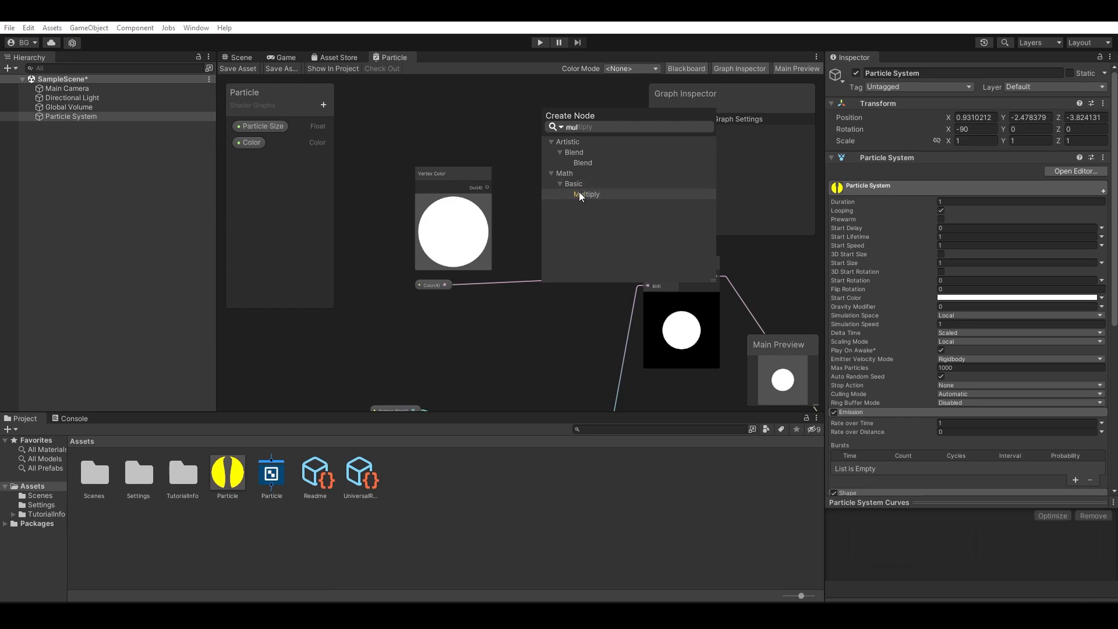
pyautogui.click(579, 194)
pyautogui.moveTo(586, 229); pyautogui.dragTo(585, 169)
pyautogui.moveTo(461, 201); pyautogui.dragTo(381, 183)
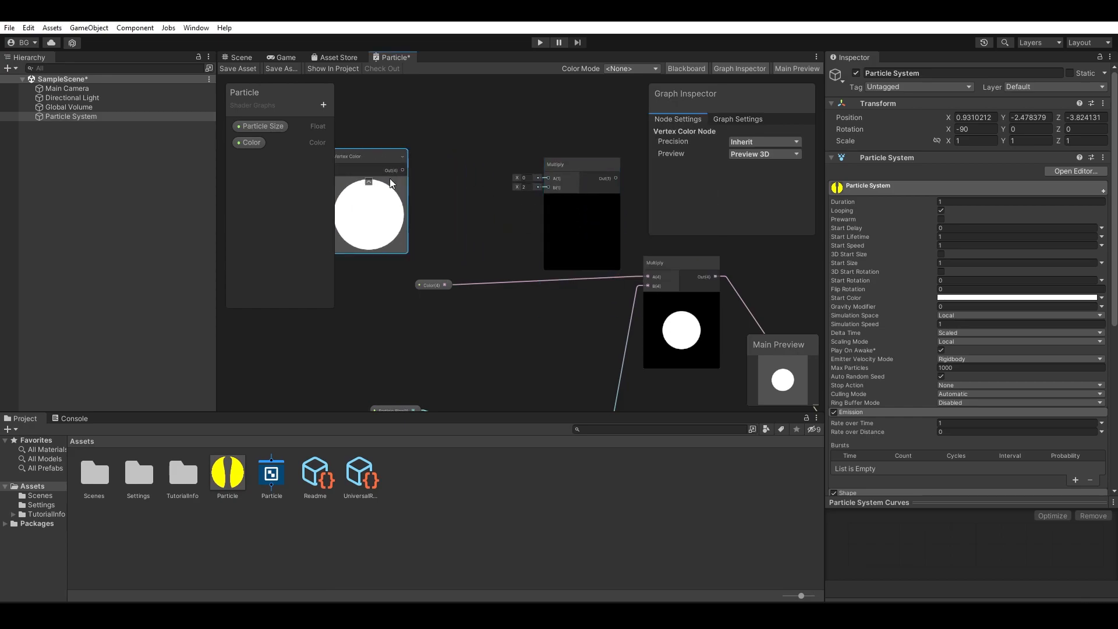
# Add a Combine node between Vertex Color and the new Multiply node, and collapse its preview.
pyautogui.click(431, 177)
pyautogui.press('space')
pyautogui.write('comb')
pyautogui.press('Return')
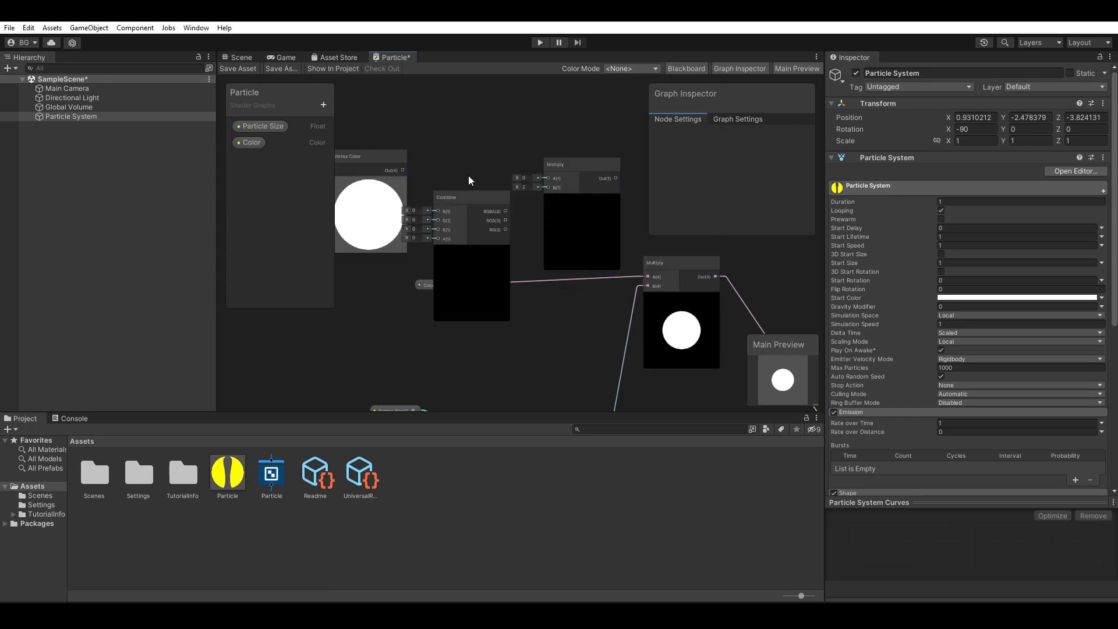
pyautogui.click(467, 252)
pyautogui.click(472, 250)
pyautogui.moveTo(371, 187); pyautogui.dragTo(454, 226, button='middle')
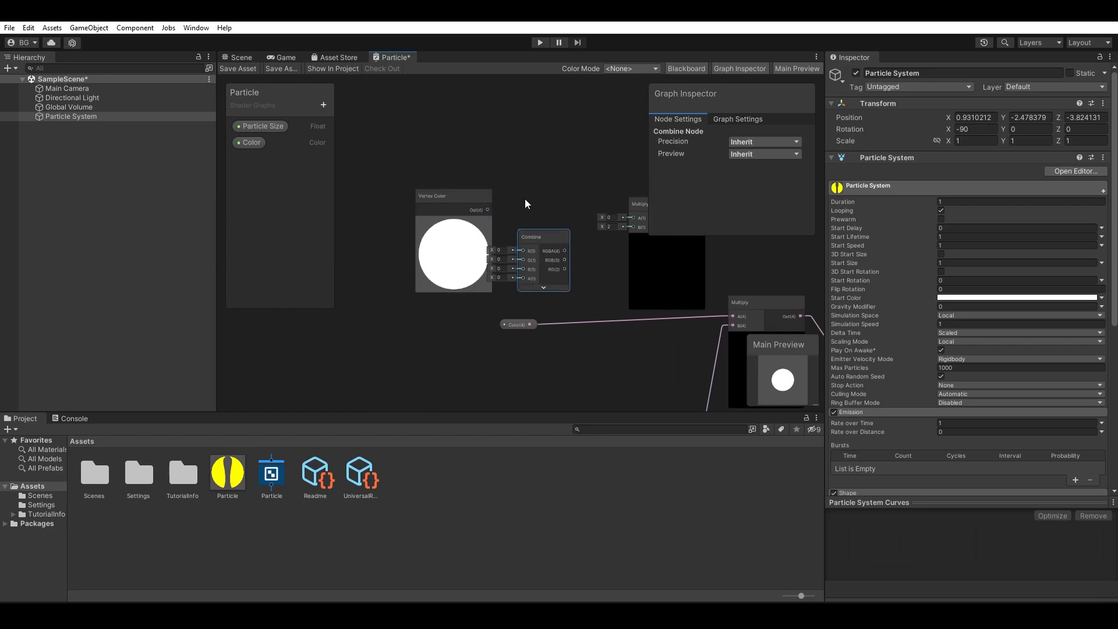
pyautogui.moveTo(523, 198); pyautogui.dragTo(539, 199, button='middle')
pyautogui.moveTo(551, 235); pyautogui.dragTo(553, 201)
# Add a Split node fed by Vertex Color, and connect its R, G and B outputs to the matching Combine inputs.
pyautogui.moveTo(534, 173); pyautogui.dragTo(569, 184, button='middle')
pyautogui.moveTo(488, 212); pyautogui.dragTo(384, 219)
pyautogui.click(481, 233)
pyautogui.press('space')
pyautogui.write('split')
pyautogui.press('Return')
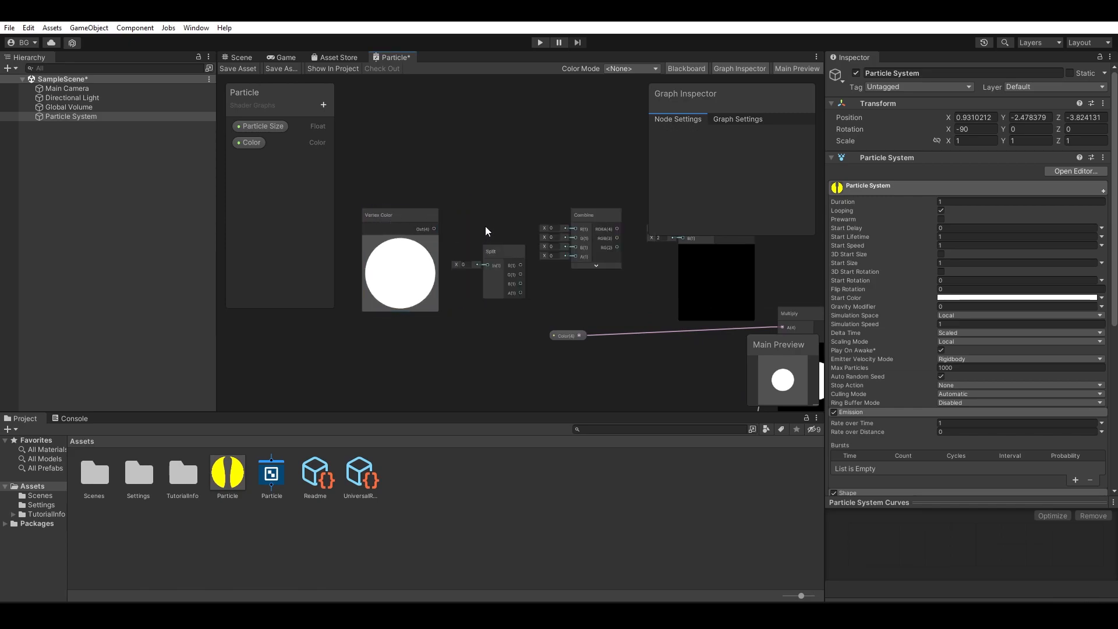
pyautogui.moveTo(434, 229); pyautogui.dragTo(474, 222)
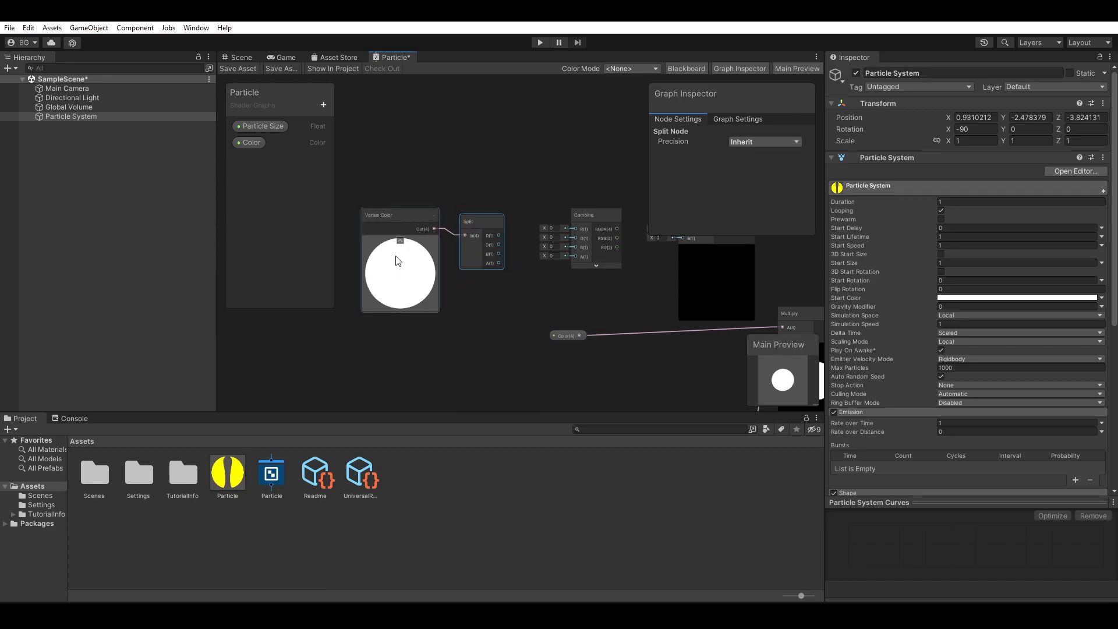
pyautogui.moveTo(498, 235); pyautogui.dragTo(575, 228)
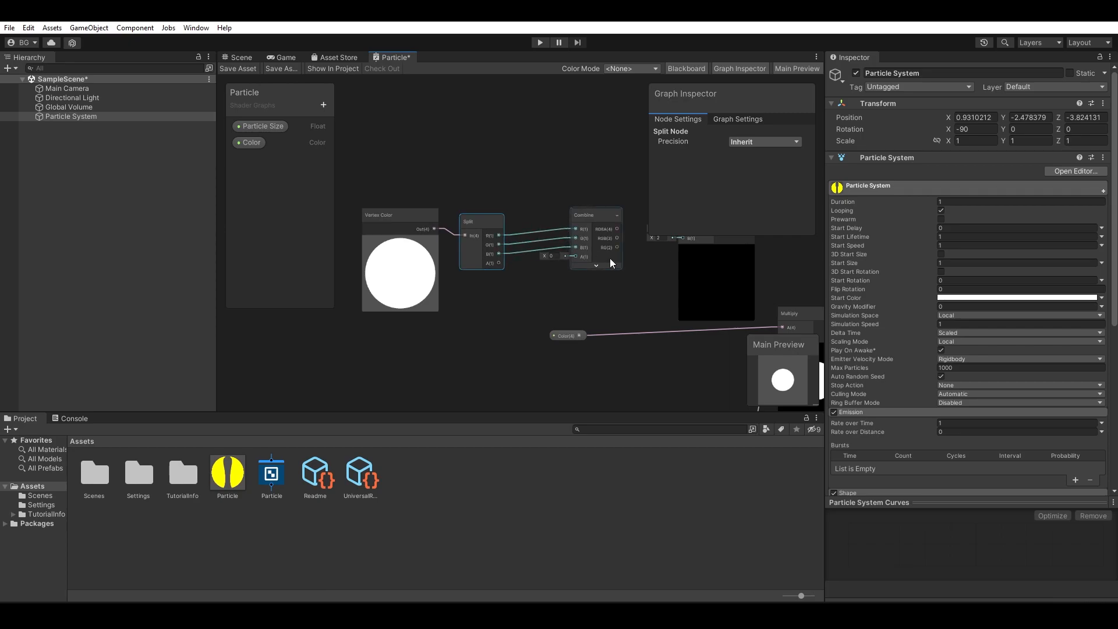
# Multiply Combine's RGB output by the Color property, and feed the result into input A of the Multiply that uses the Rounded Rectangle.
pyautogui.moveTo(596, 253); pyautogui.dragTo(530, 273, button='middle')
pyautogui.scroll(3, 518, 260)
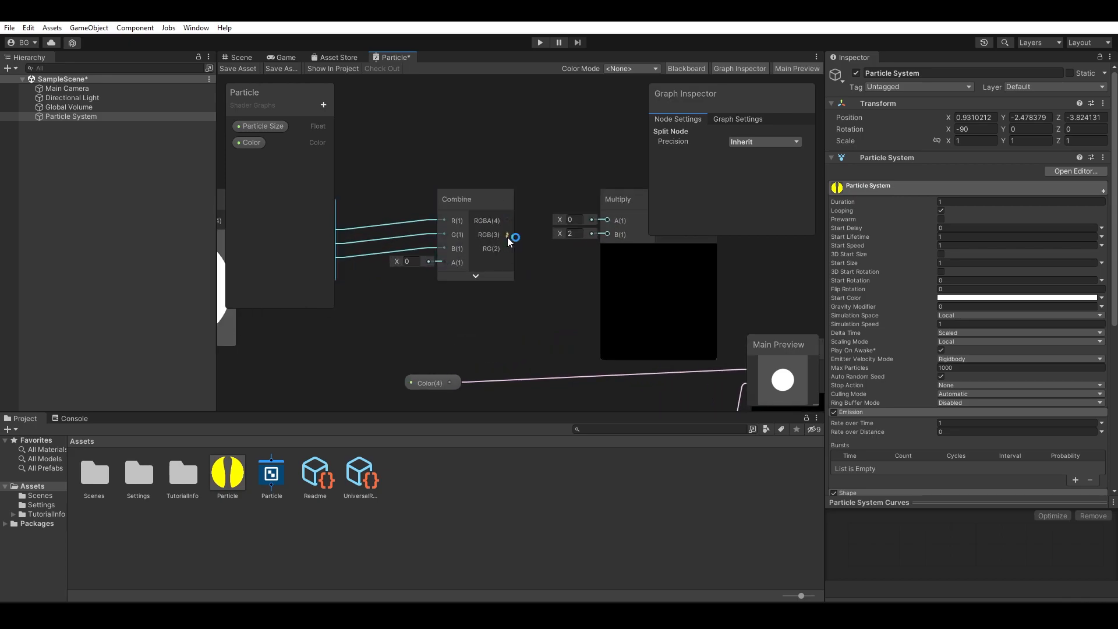
pyautogui.press('f')
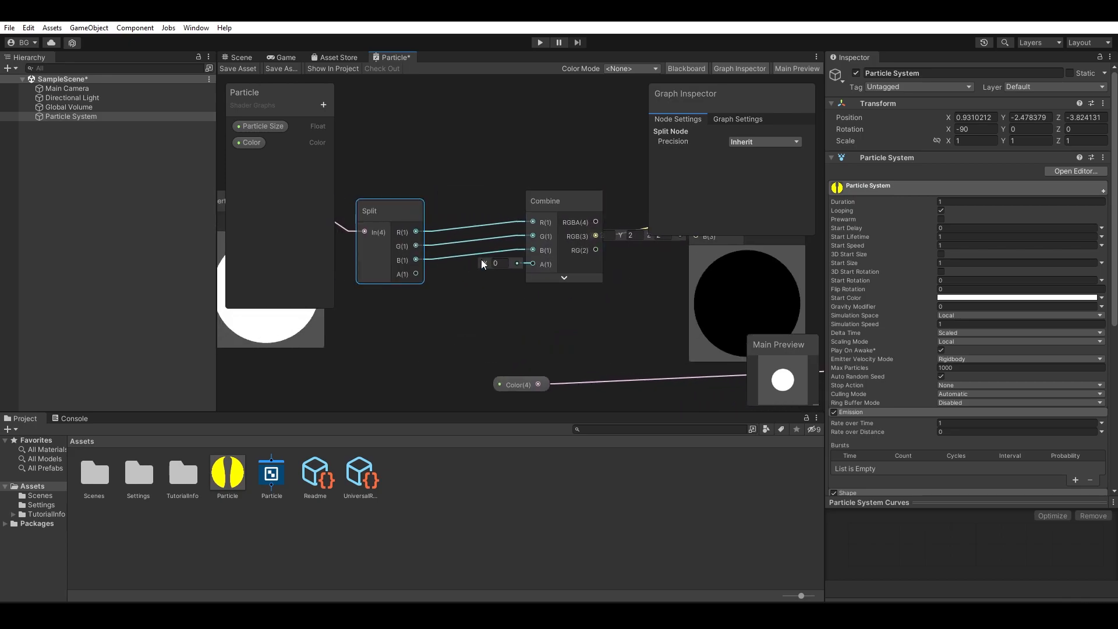
pyautogui.scroll(-2, 460, 274)
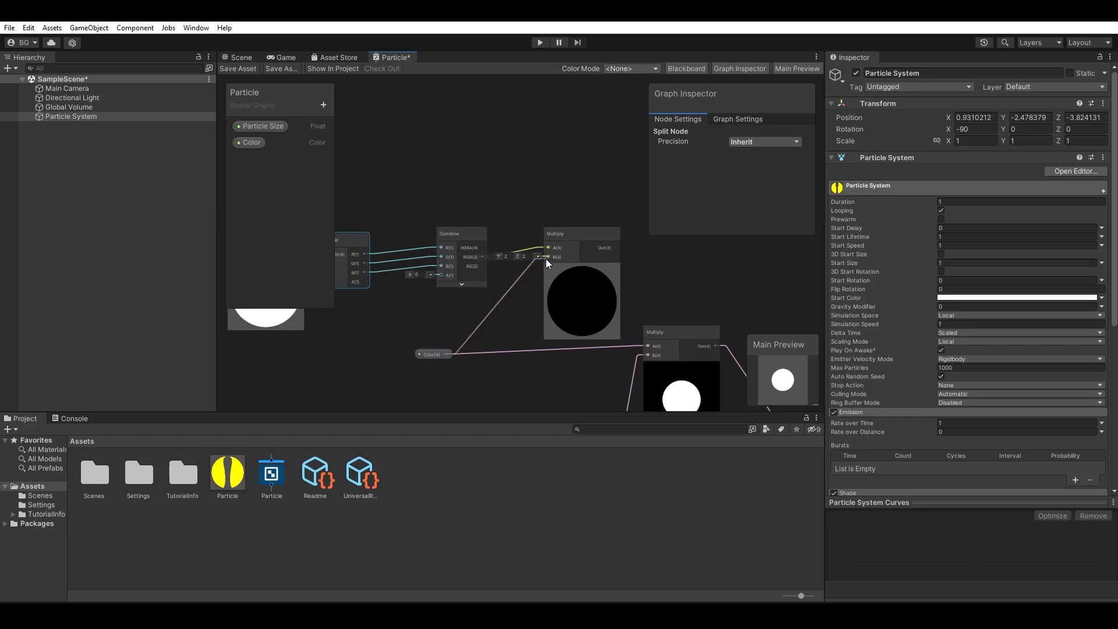
pyautogui.moveTo(546, 260); pyautogui.dragTo(546, 260)
pyautogui.moveTo(518, 315); pyautogui.dragTo(435, 252, button='middle')
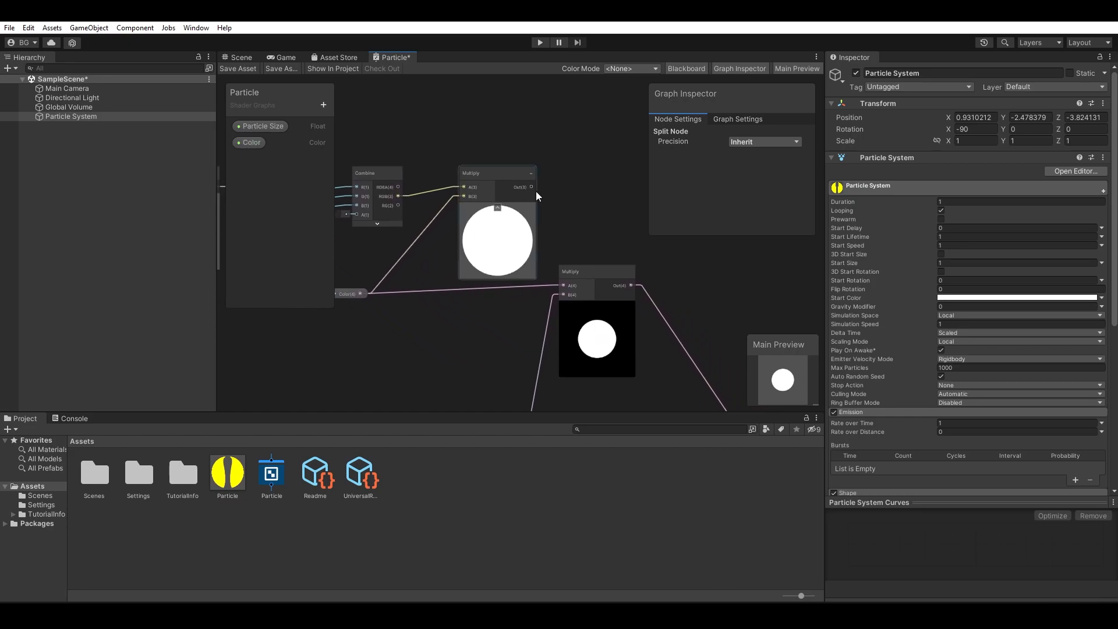
pyautogui.moveTo(536, 187); pyautogui.dragTo(563, 285)
# Examine the connections from Vertex Color through Split and Combine to the Multiply nodes, including Split's unused A output.
pyautogui.moveTo(505, 316); pyautogui.dragTo(568, 201, button='middle')
pyautogui.moveTo(499, 261); pyautogui.dragTo(636, 332, button='middle')
pyautogui.moveTo(577, 274); pyautogui.dragTo(492, 287, button='middle')
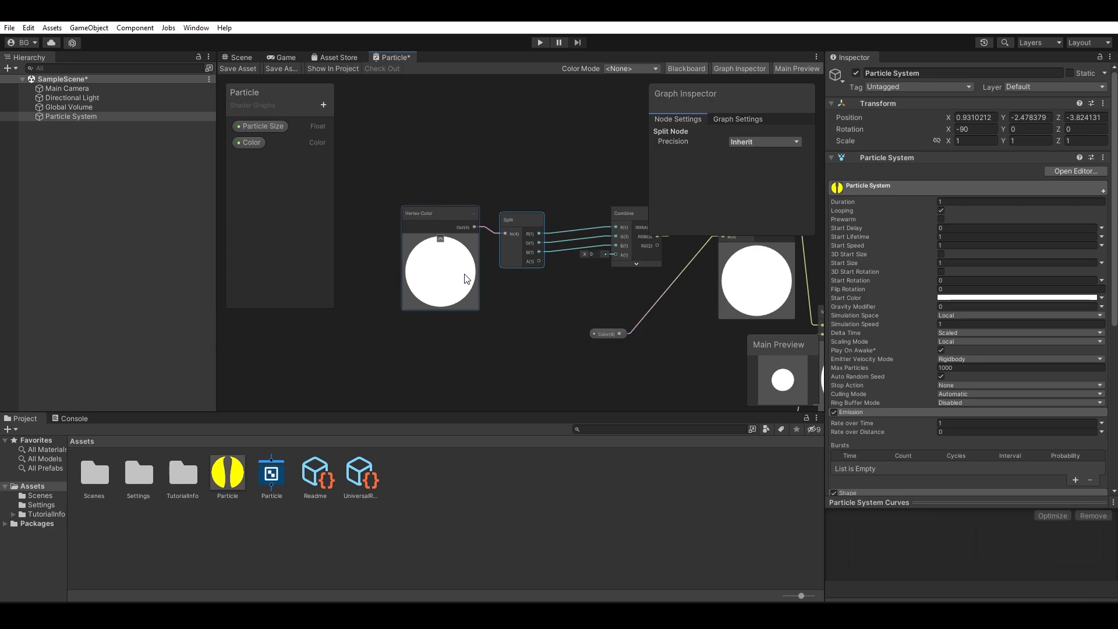
pyautogui.moveTo(553, 309)
pyautogui.mouseDown(button='middle')
pyautogui.moveTo(476, 299)
pyautogui.moveTo(487, 295)
pyautogui.moveTo(477, 295)
pyautogui.moveTo(536, 341)
pyautogui.moveTo(532, 311)
pyautogui.mouseUp(button='middle')
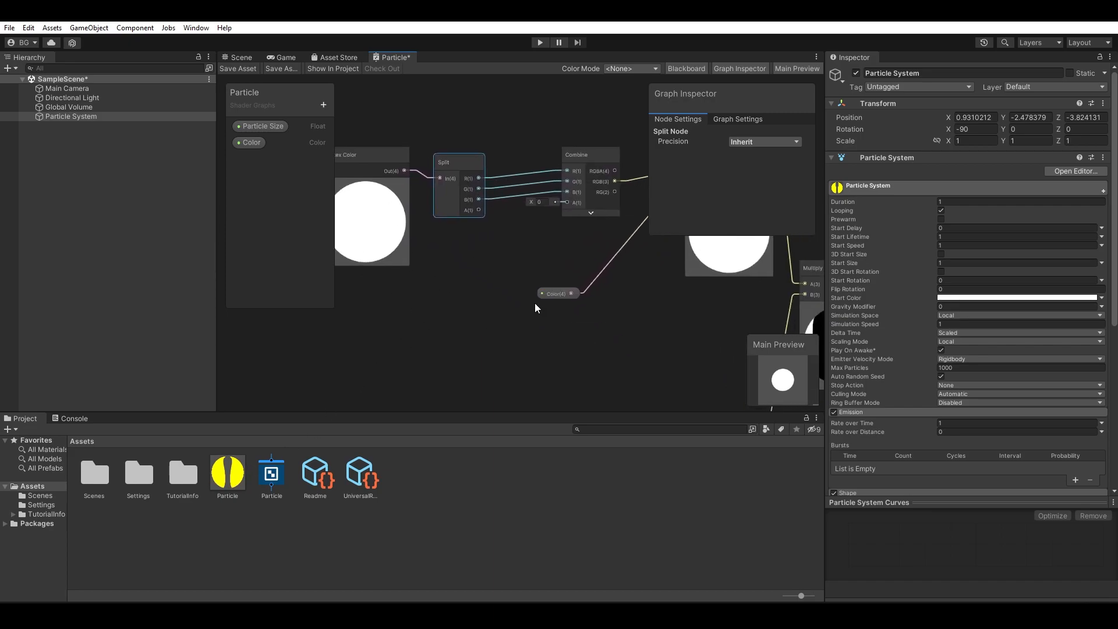
pyautogui.moveTo(473, 274); pyautogui.dragTo(521, 324, button='middle')
pyautogui.moveTo(453, 288); pyautogui.dragTo(411, 304, button='middle')
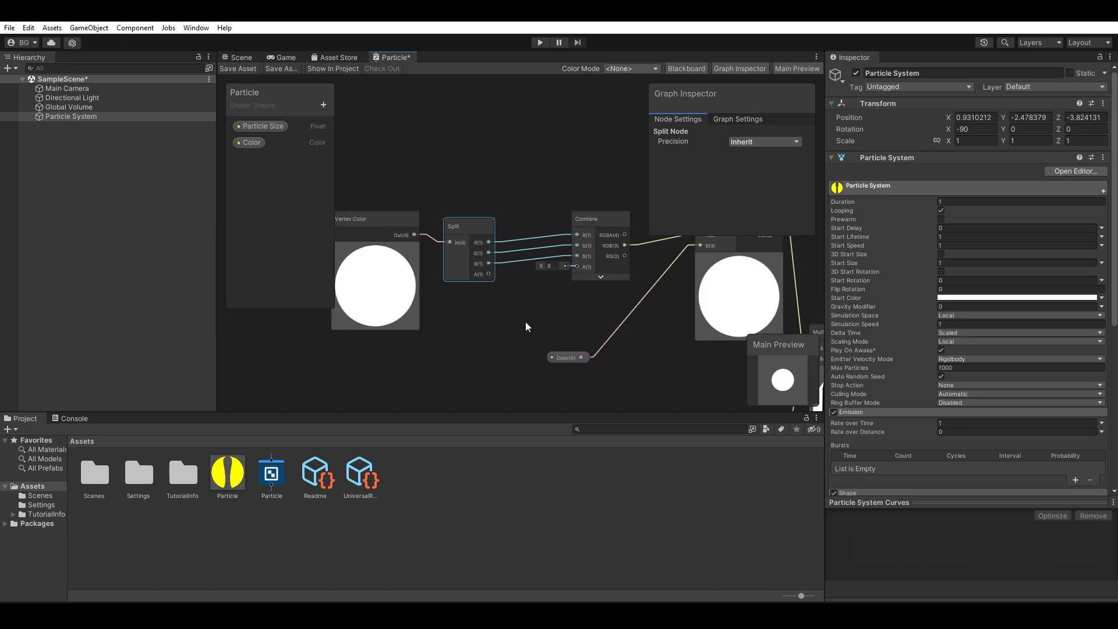
pyautogui.scroll(-2, 517, 321)
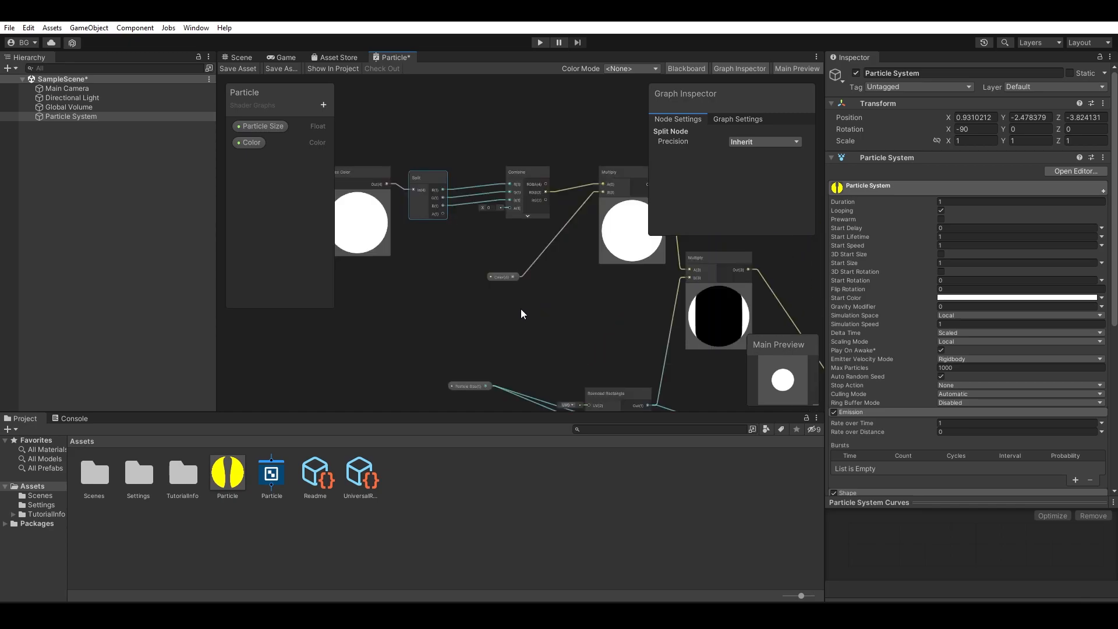
pyautogui.moveTo(455, 324); pyautogui.dragTo(465, 309, button='middle')
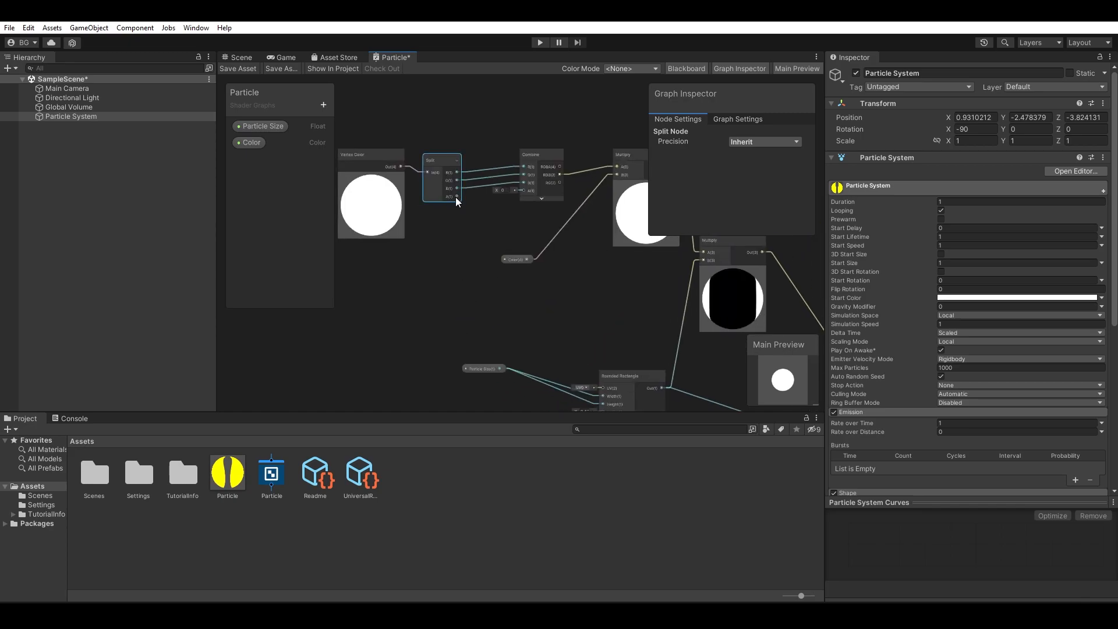
# Add another Multiply node below the existing ones, beside the Rounded Rectangle node, and space the two nodes apart.
pyautogui.scroll(2, 469, 227)
pyautogui.moveTo(587, 319); pyautogui.dragTo(518, 186, button='middle')
pyautogui.scroll(-2, 490, 297)
pyautogui.scroll(-1, 525, 302)
pyautogui.press('space')
pyautogui.write('mul')
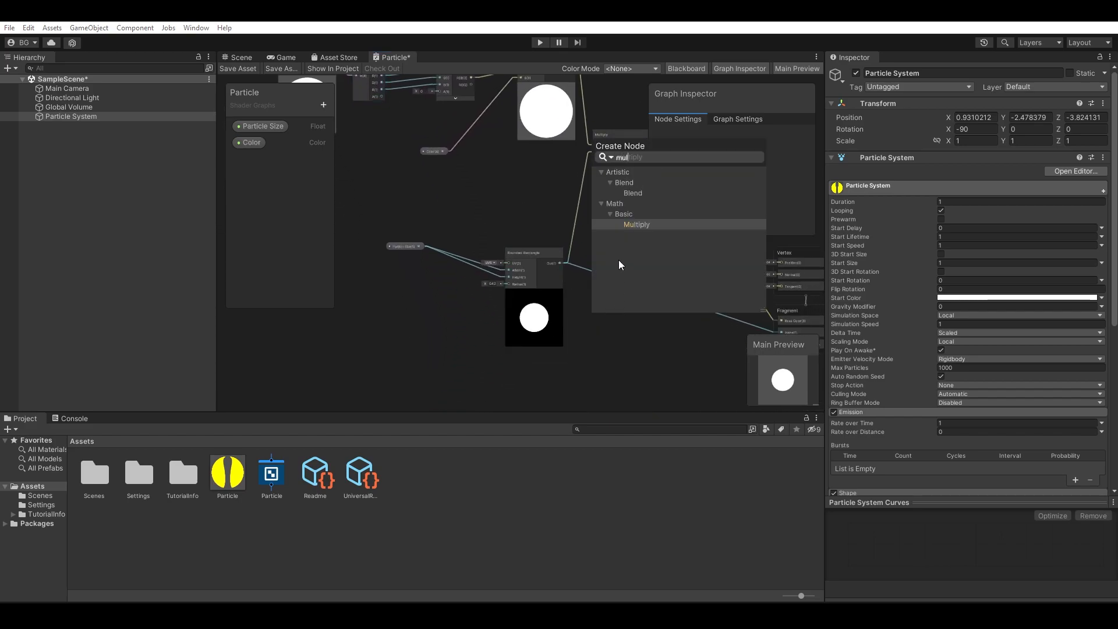
pyautogui.click(630, 228)
pyautogui.moveTo(532, 262); pyautogui.dragTo(461, 246)
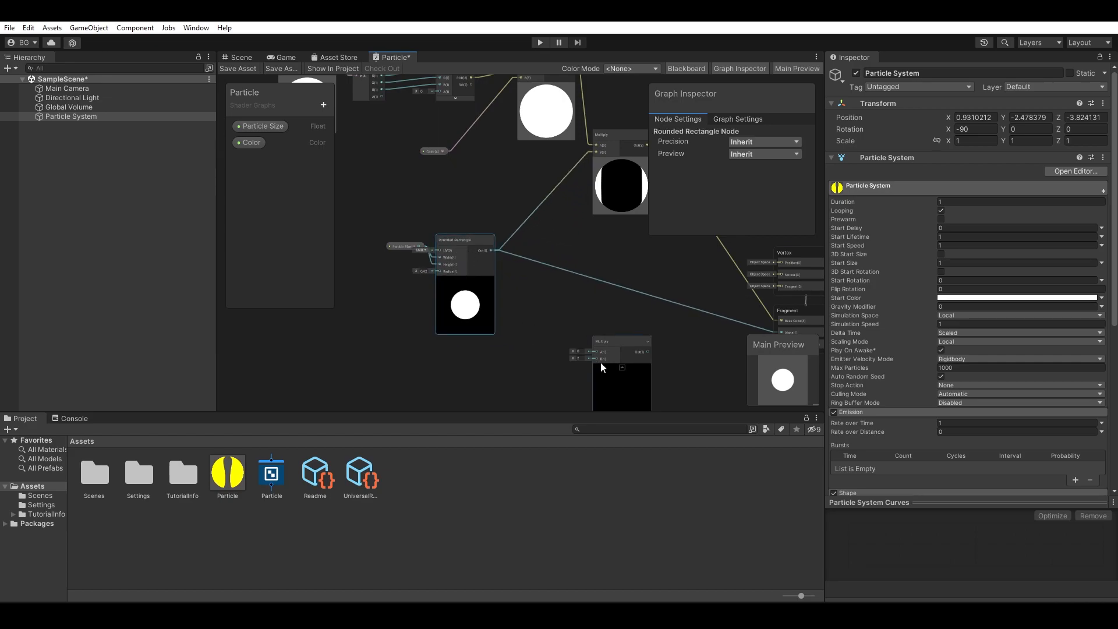
pyautogui.moveTo(599, 362); pyautogui.dragTo(587, 287)
# Connect the Rounded Rectangle output and Split's A output to the two inputs of the lower Multiply node.
pyautogui.moveTo(496, 251); pyautogui.dragTo(566, 293)
pyautogui.moveTo(514, 242); pyautogui.dragTo(571, 315, button='middle')
pyautogui.moveTo(444, 168); pyautogui.dragTo(633, 296)
pyautogui.scroll(2, 586, 313)
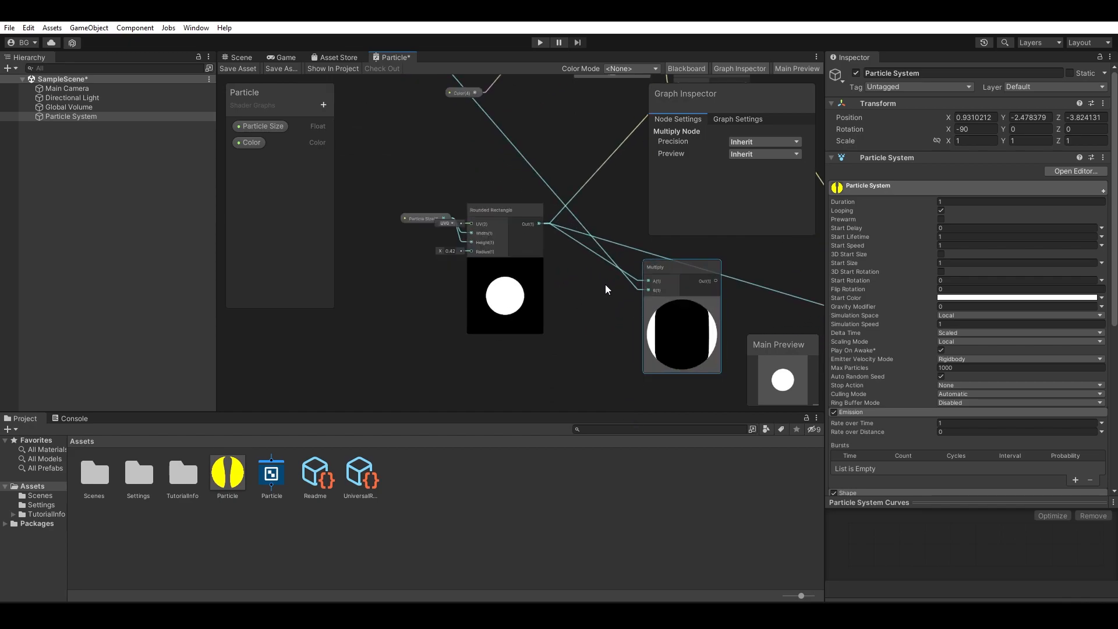
# Connect the lower Multiply node's output to the Fragment Alpha input in place of the direct Rounded Rectangle connection.
pyautogui.scroll(-2, 617, 314)
pyautogui.scroll(3, 454, 159)
pyautogui.moveTo(471, 253); pyautogui.dragTo(431, 240, button='middle')
pyautogui.scroll(1, 431, 239)
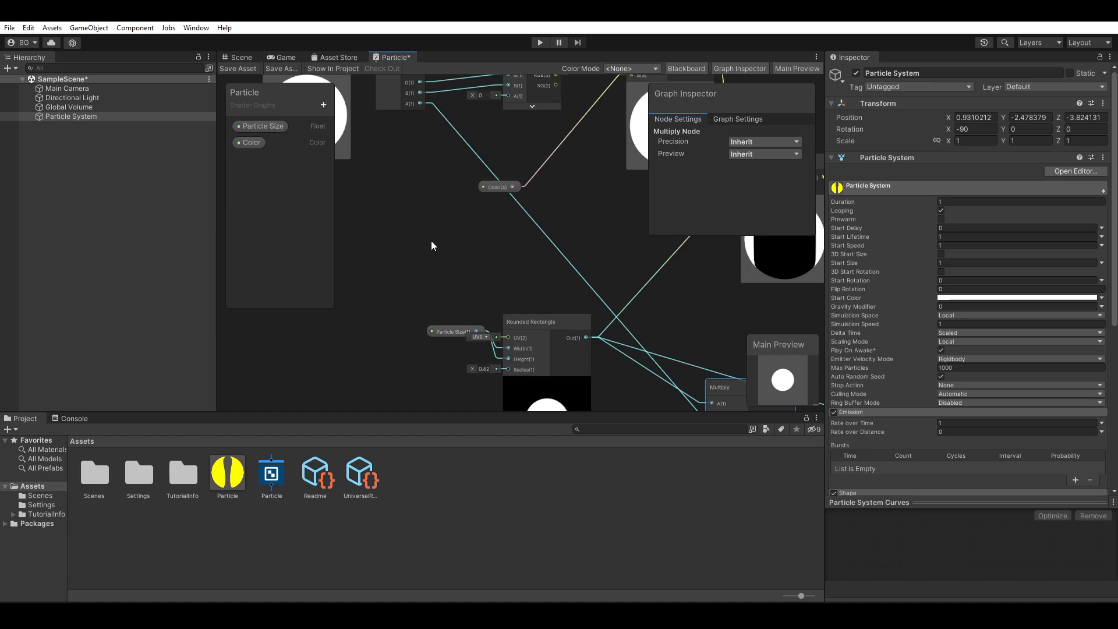
pyautogui.moveTo(498, 266); pyautogui.dragTo(430, 245, button='middle')
pyautogui.moveTo(625, 298); pyautogui.dragTo(508, 244, button='middle')
pyautogui.scroll(-1, 646, 324)
pyautogui.moveTo(647, 358); pyautogui.dragTo(588, 288, button='middle')
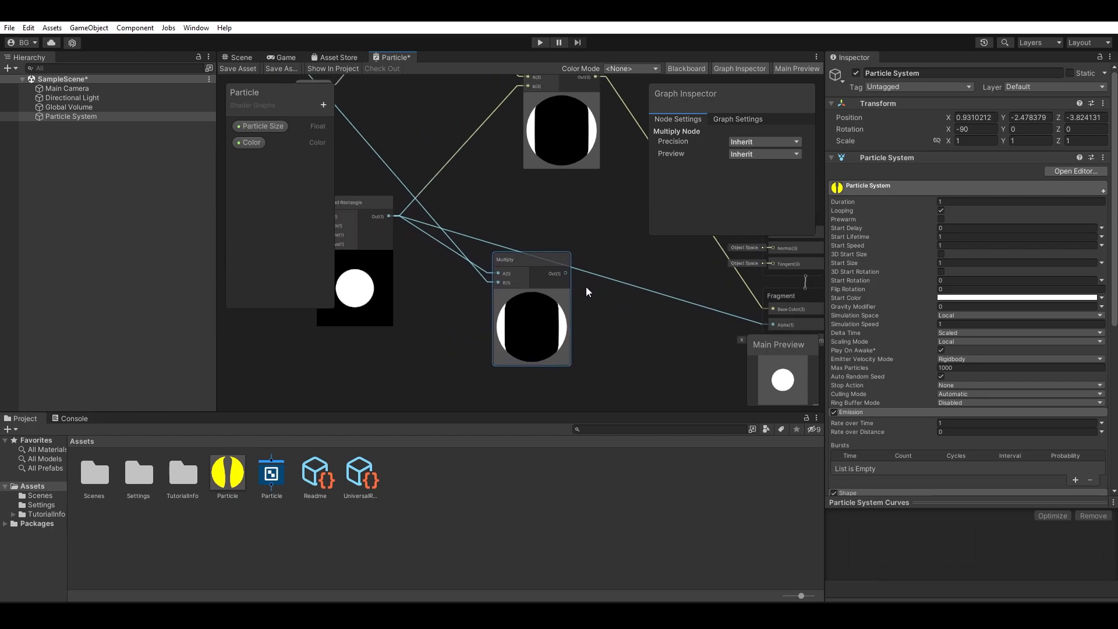
pyautogui.moveTo(564, 269); pyautogui.dragTo(641, 292)
# Examine how the vertex color's RGB and alpha channels run through the shader graph to the Fragment outputs.
pyautogui.moveTo(555, 309); pyautogui.dragTo(757, 336, button='middle')
pyautogui.moveTo(502, 101)
pyautogui.mouseDown(button='middle')
pyautogui.moveTo(554, 332)
pyautogui.moveTo(546, 324)
pyautogui.moveTo(615, 342)
pyautogui.mouseUp(button='middle')
pyautogui.moveTo(445, 319); pyautogui.dragTo(553, 316, button='middle')
pyautogui.moveTo(571, 365); pyautogui.dragTo(474, 239, button='middle')
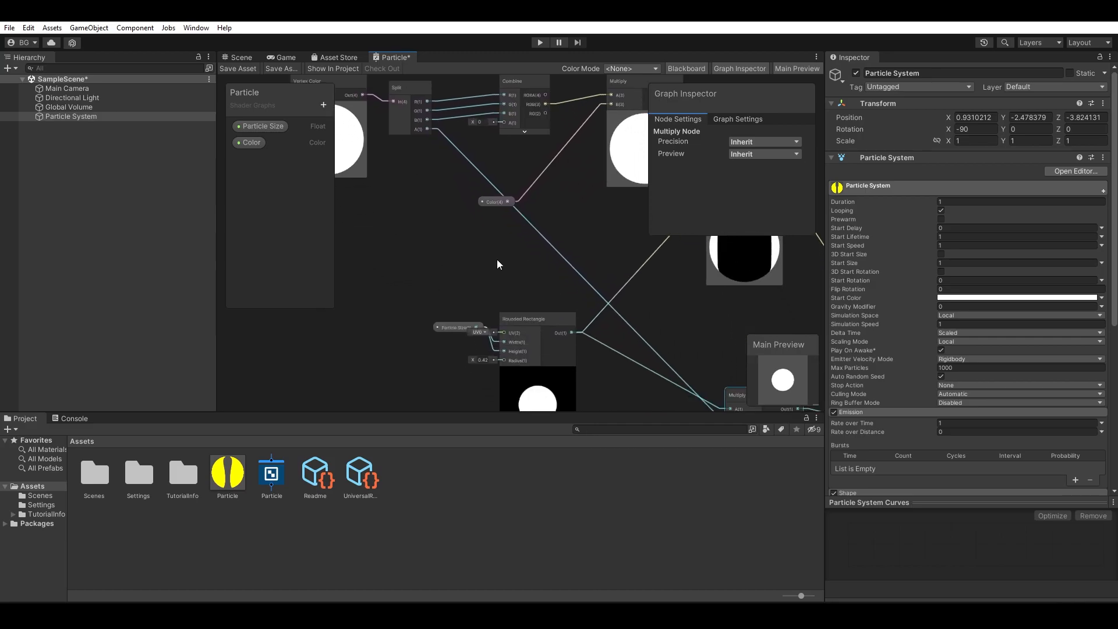
pyautogui.moveTo(590, 308); pyautogui.dragTo(534, 284, button='middle')
pyautogui.moveTo(569, 331)
pyautogui.mouseDown(button='middle')
pyautogui.moveTo(446, 279)
pyautogui.moveTo(474, 243)
pyautogui.moveTo(441, 218)
pyautogui.moveTo(595, 271)
pyautogui.mouseUp(button='middle')
pyautogui.moveTo(514, 270); pyautogui.dragTo(641, 348, button='middle')
pyautogui.moveTo(552, 278); pyautogui.dragTo(610, 306, button='middle')
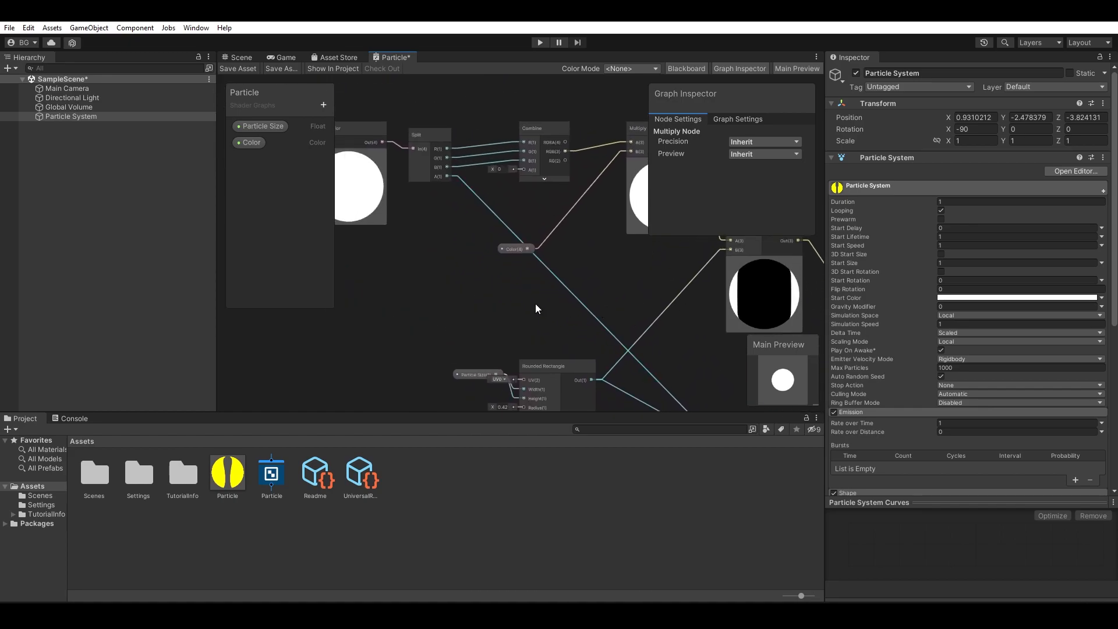
pyautogui.moveTo(536, 303); pyautogui.dragTo(555, 310, button='middle')
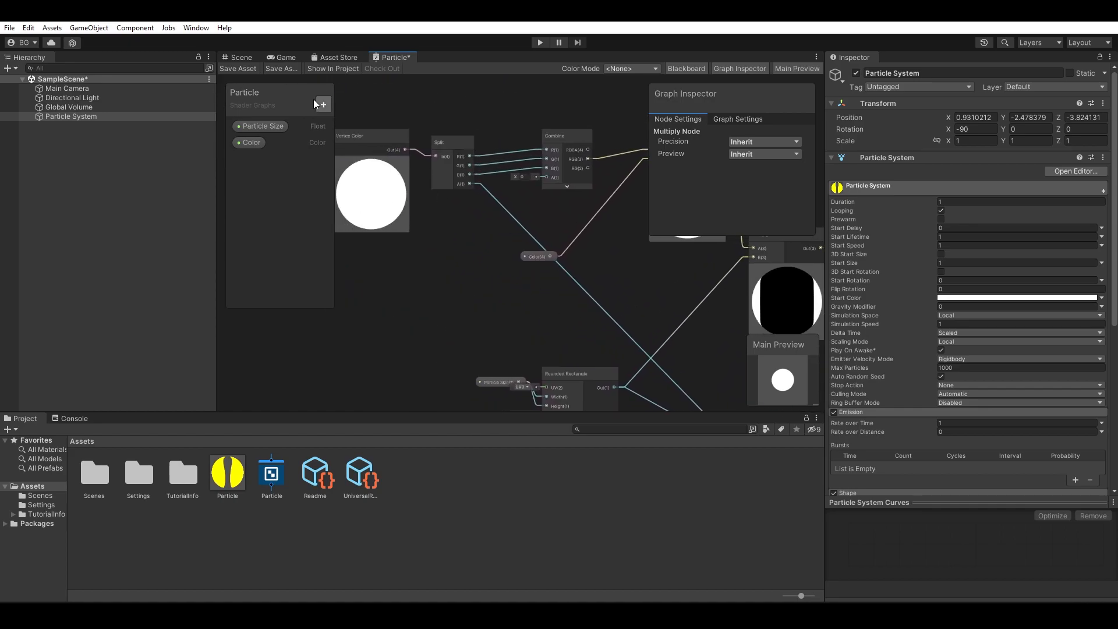
# Save the shader graph, return to the scene, and set the Particle material's HDR Color to white.
pyautogui.click(241, 57)
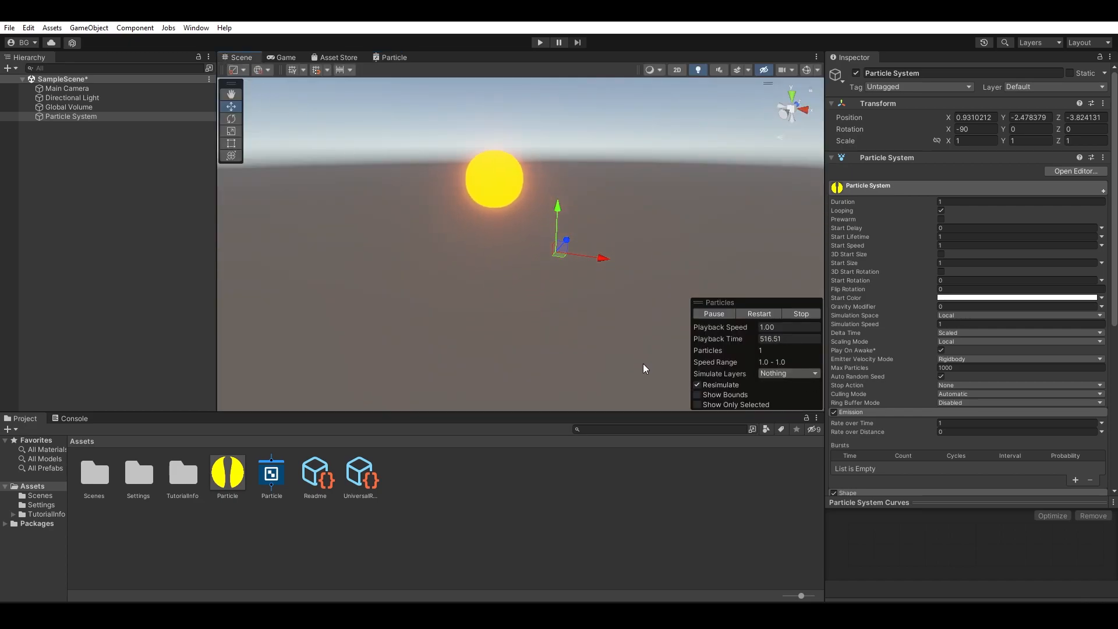
pyautogui.click(233, 470)
pyautogui.click(950, 228)
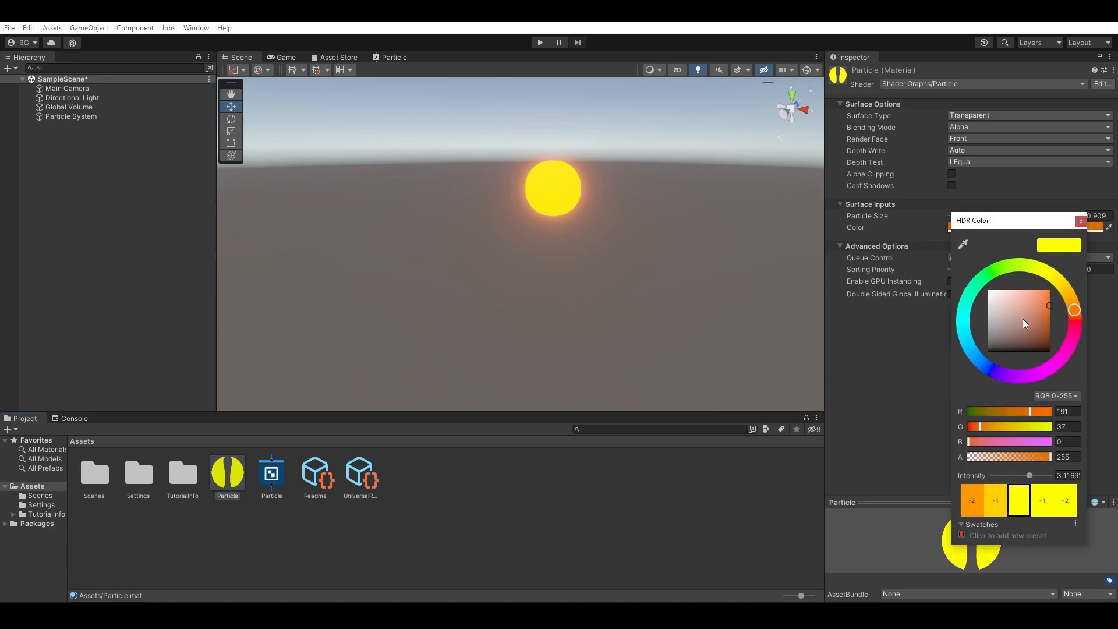
pyautogui.moveTo(1022, 315); pyautogui.dragTo(984, 290)
pyautogui.click(1080, 221)
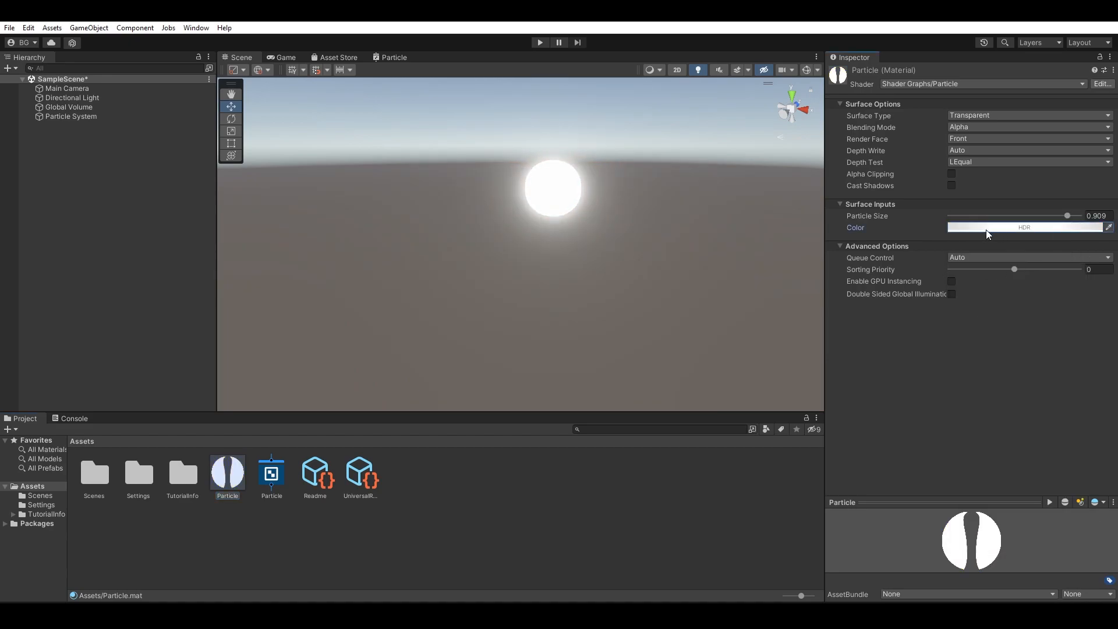
# Set the Particle System's Start Color to light red (FF5353).
pyautogui.click(136, 116)
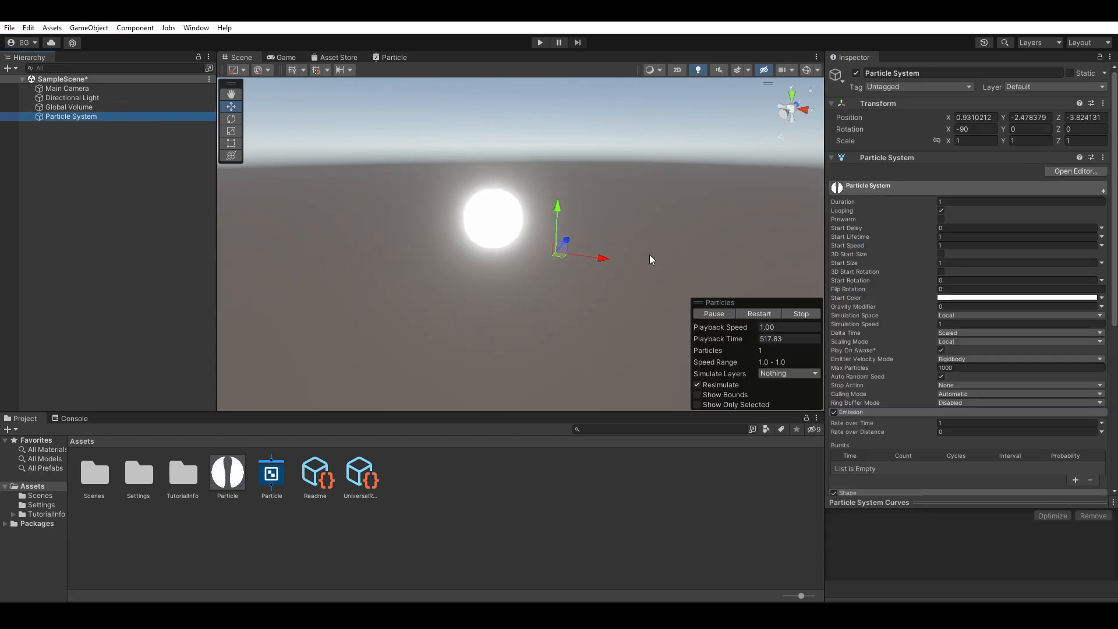
pyautogui.click(967, 301)
pyautogui.moveTo(1023, 348)
pyautogui.mouseDown()
pyautogui.moveTo(1039, 360)
pyautogui.moveTo(1054, 344)
pyautogui.moveTo(1027, 331)
pyautogui.moveTo(1047, 325)
pyautogui.mouseUp()
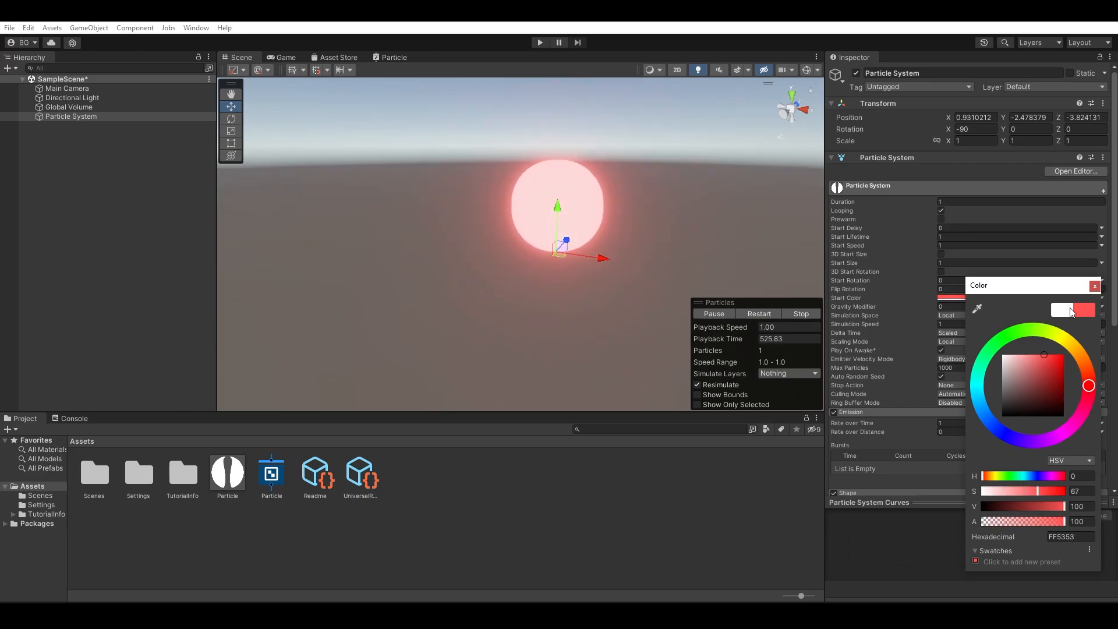
pyautogui.click(1095, 286)
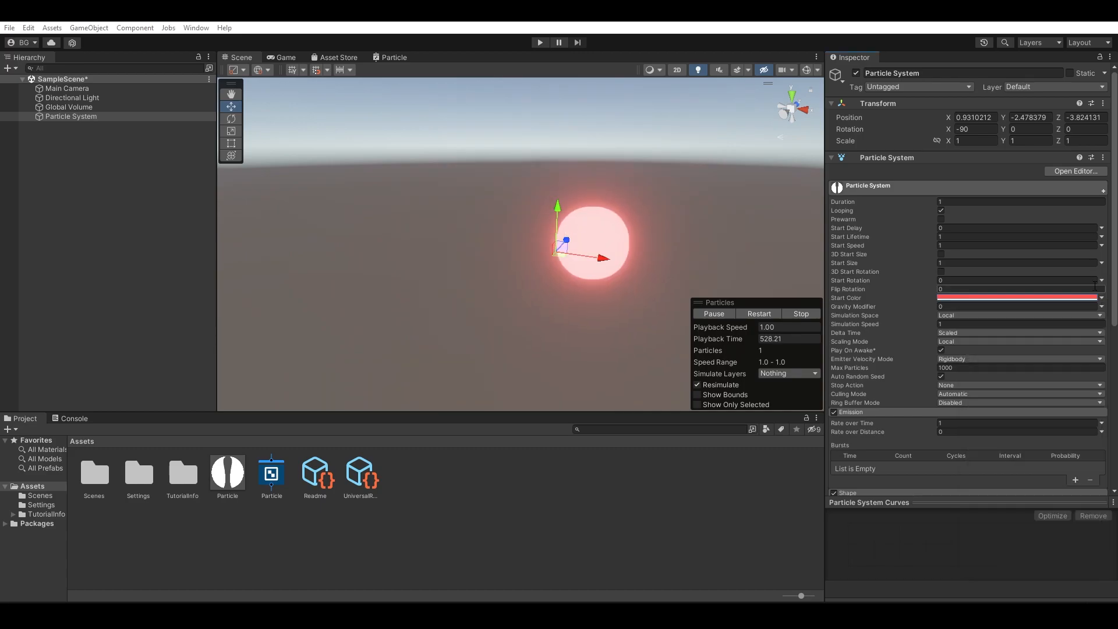
# Change the Particle System's Start Color to a more saturated red.
pyautogui.click(232, 476)
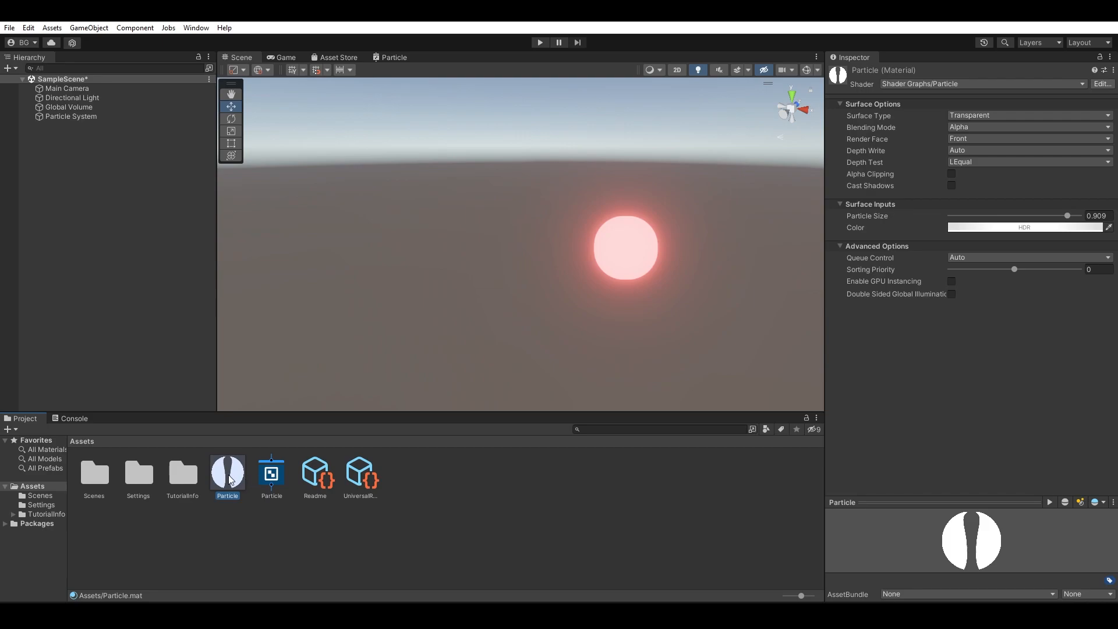
pyautogui.click(82, 119)
pyautogui.click(988, 297)
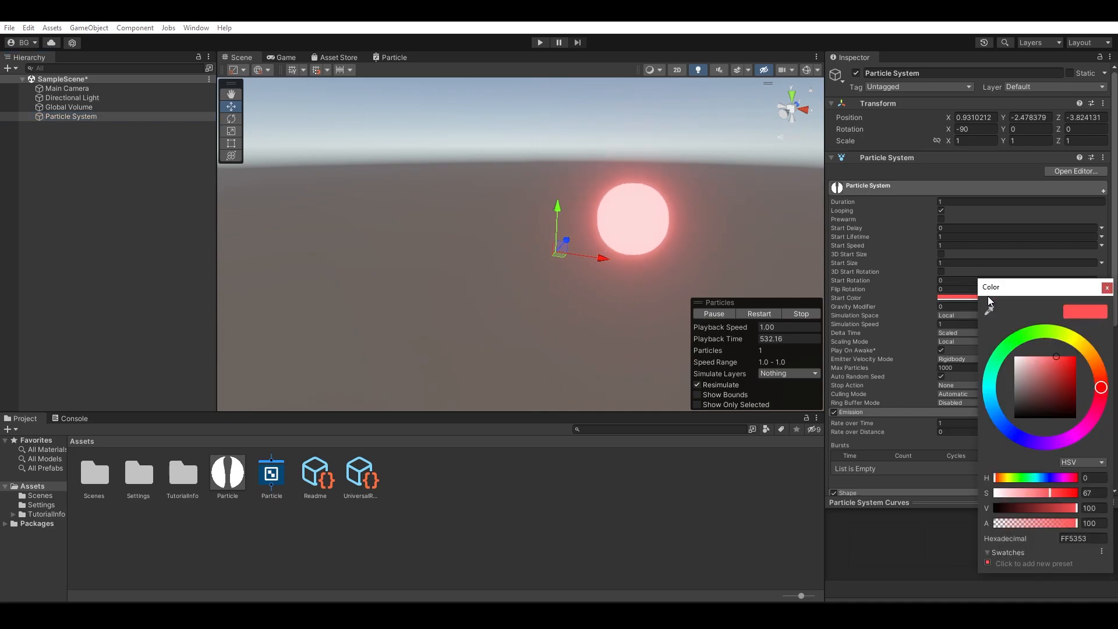
pyautogui.click(1056, 363)
pyautogui.moveTo(1056, 365)
pyautogui.mouseDown()
pyautogui.moveTo(1067, 425)
pyautogui.moveTo(1067, 350)
pyautogui.mouseUp()
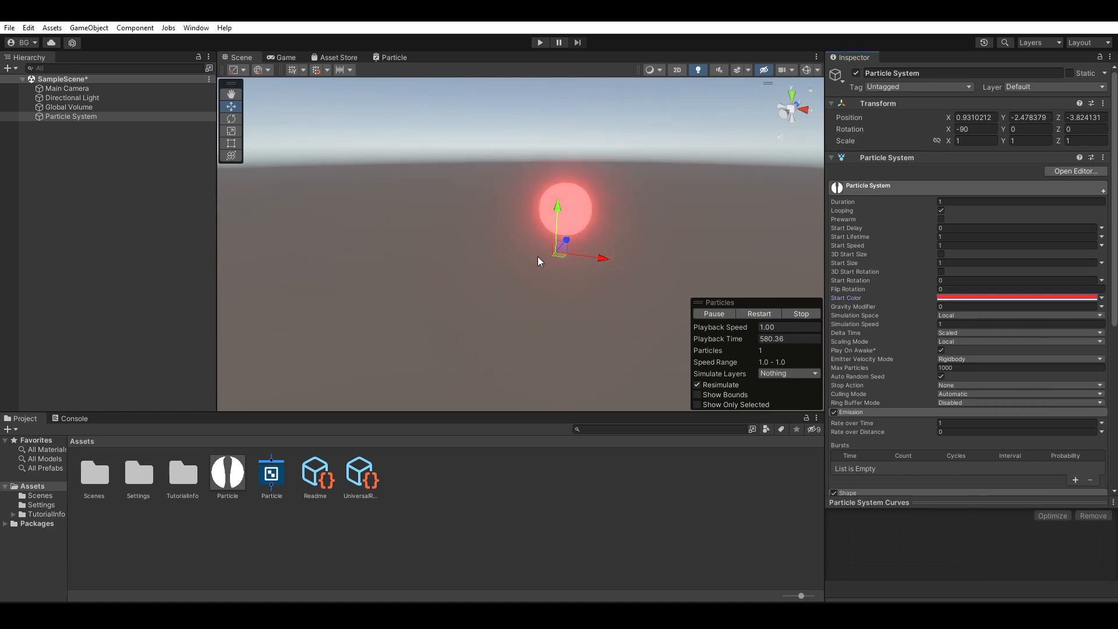
# Set the Particle System's emission Rate over Time to 5.
pyautogui.scroll(-6, 959, 404)
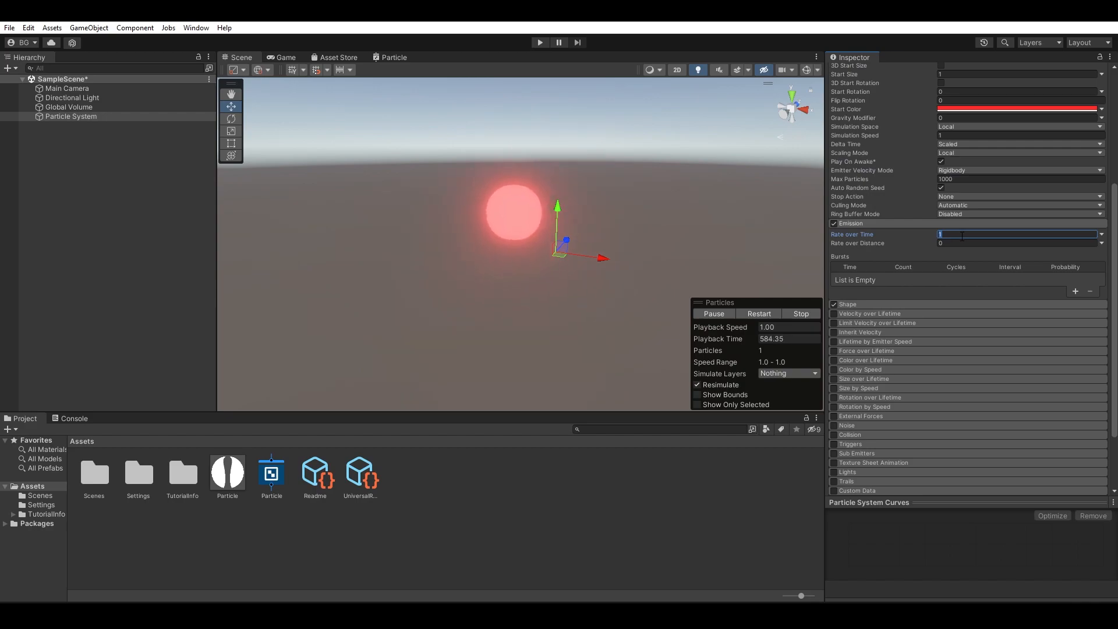
pyautogui.write('5')
pyautogui.scroll(1, 978, 239)
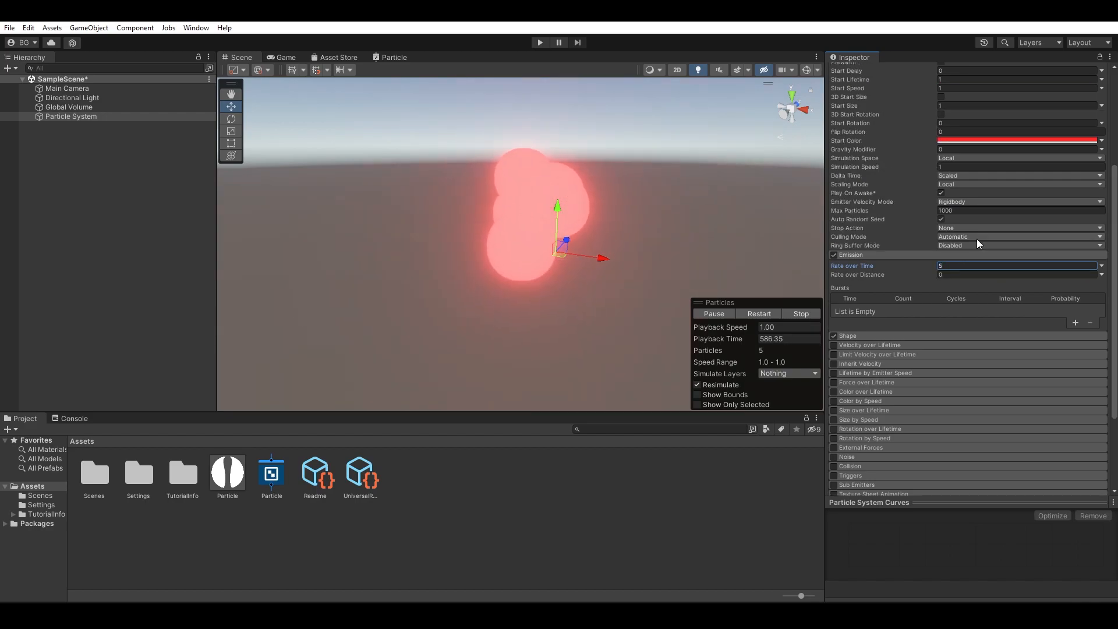
# In the Shape module, set the cone emitter's Angle to 0 and its Radius to 0.3.
pyautogui.click(868, 336)
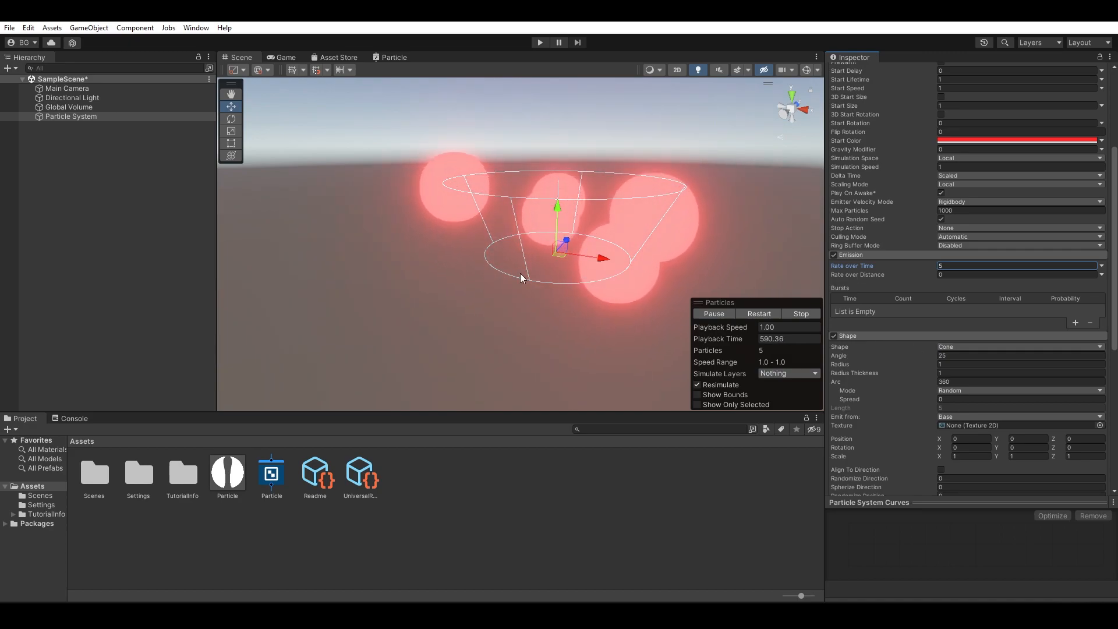
pyautogui.moveTo(899, 354); pyautogui.dragTo(388, 326)
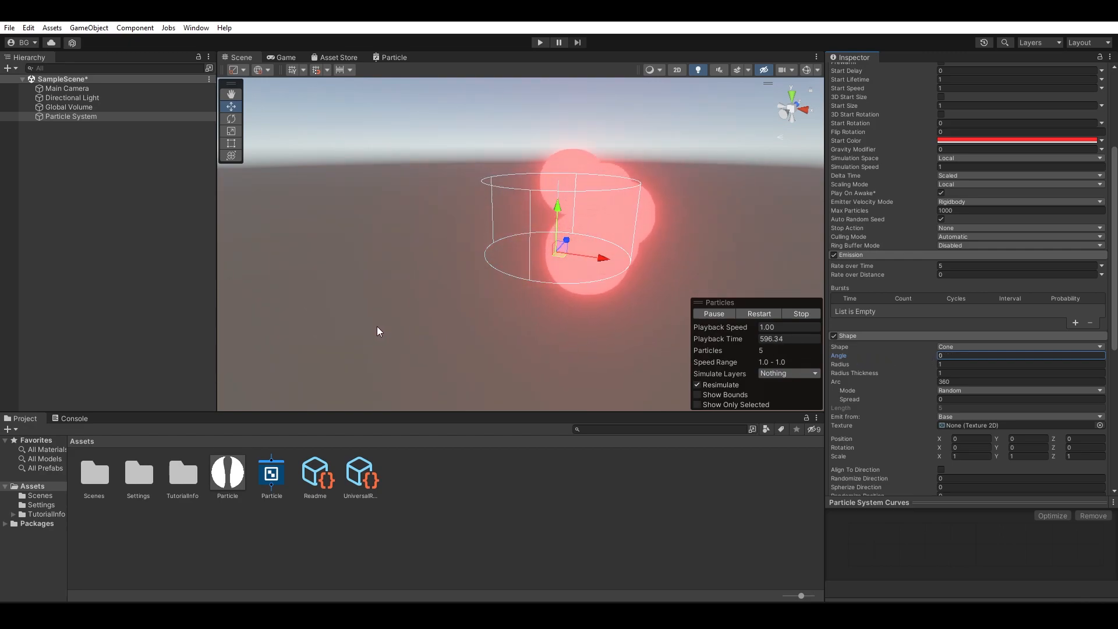
pyautogui.moveTo(889, 366); pyautogui.dragTo(886, 365)
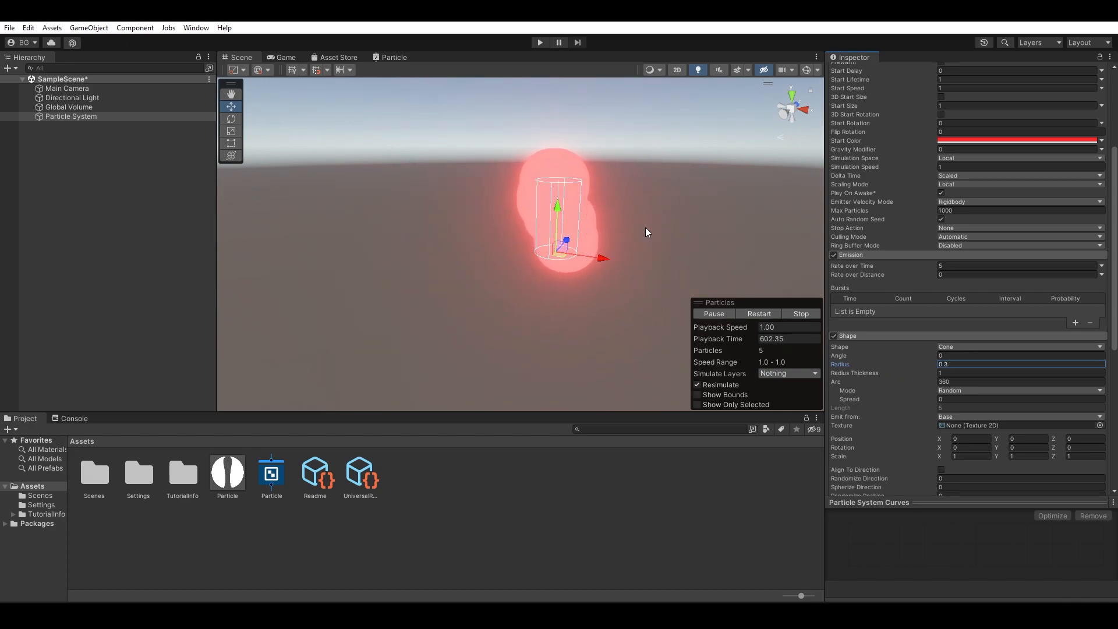
# Set the Particle System's Start Color to a fully saturated orange (FF7400).
pyautogui.moveTo(682, 199)
pyautogui.mouseDown(button='middle')
pyautogui.moveTo(664, 292)
pyautogui.moveTo(676, 195)
pyautogui.mouseUp(button='middle')
pyautogui.scroll(3, 963, 259)
pyautogui.scroll(2, 963, 258)
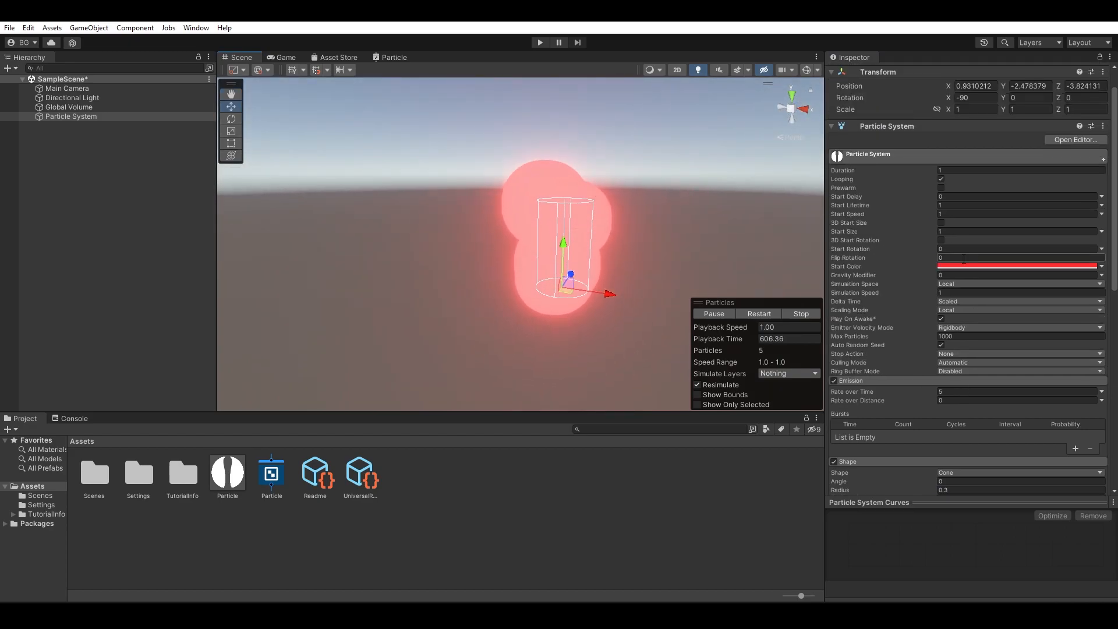
pyautogui.click(969, 265)
pyautogui.moveTo(1067, 304); pyautogui.dragTo(1093, 330)
pyautogui.click(1068, 326)
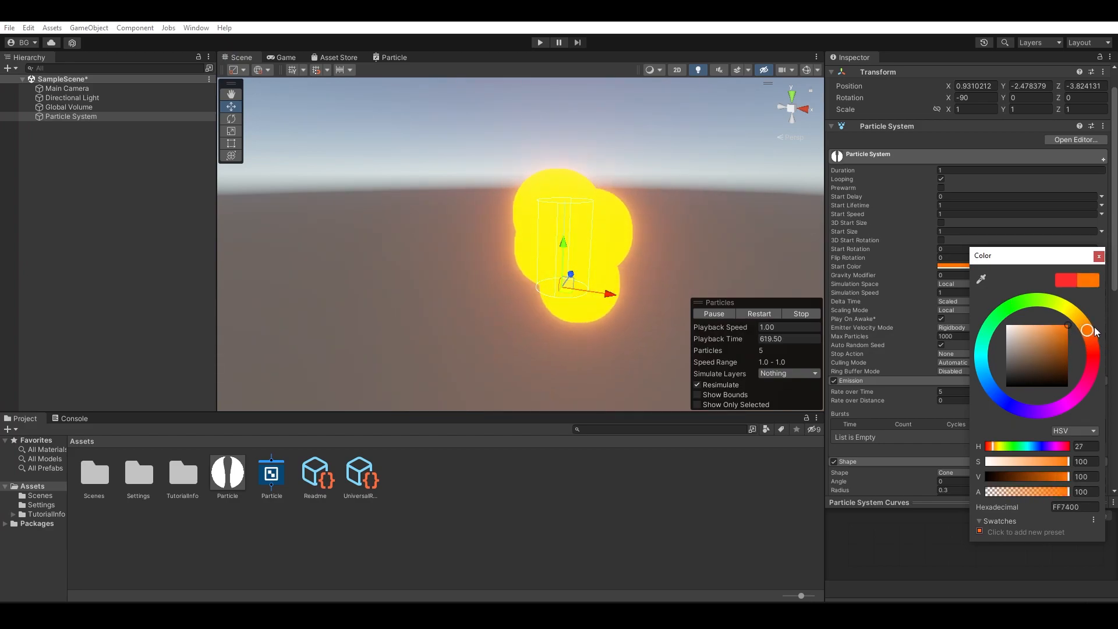
pyautogui.click(1103, 261)
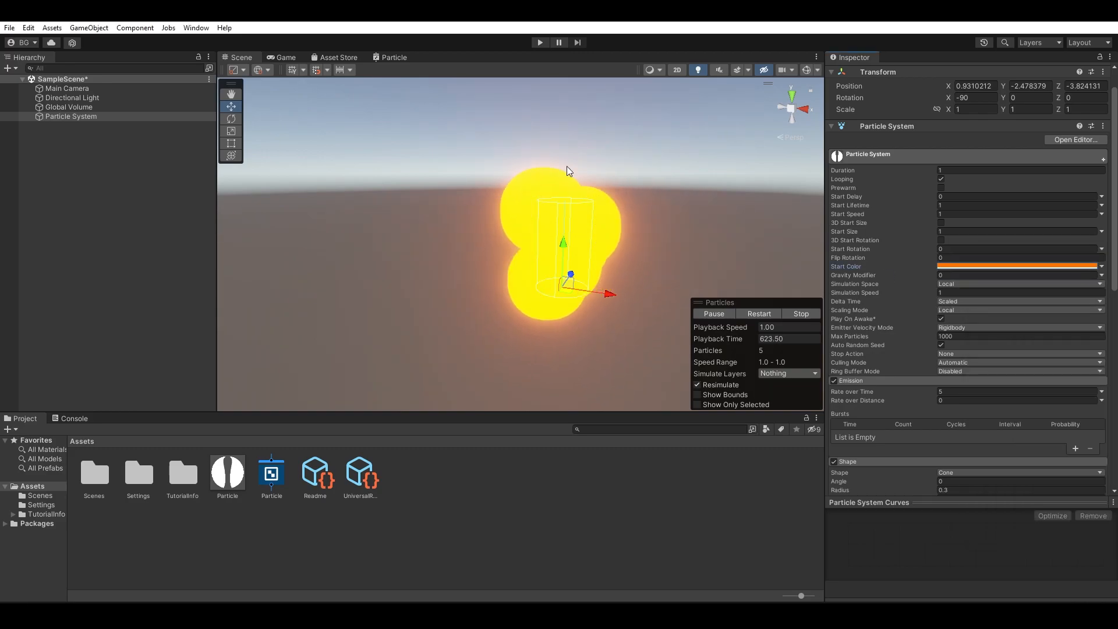
# Enable Size over Lifetime and apply the curve preset that rises from zero to full size mid-life and falls back to zero.
pyautogui.scroll(-3, 994, 289)
pyautogui.scroll(-3, 993, 289)
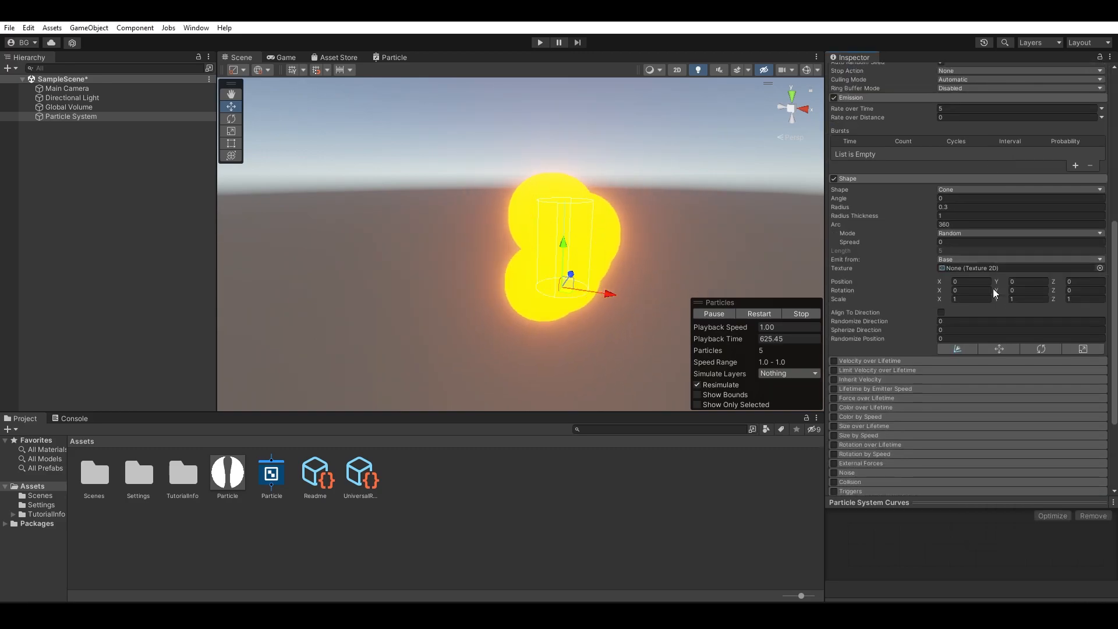
pyautogui.scroll(-1, 896, 344)
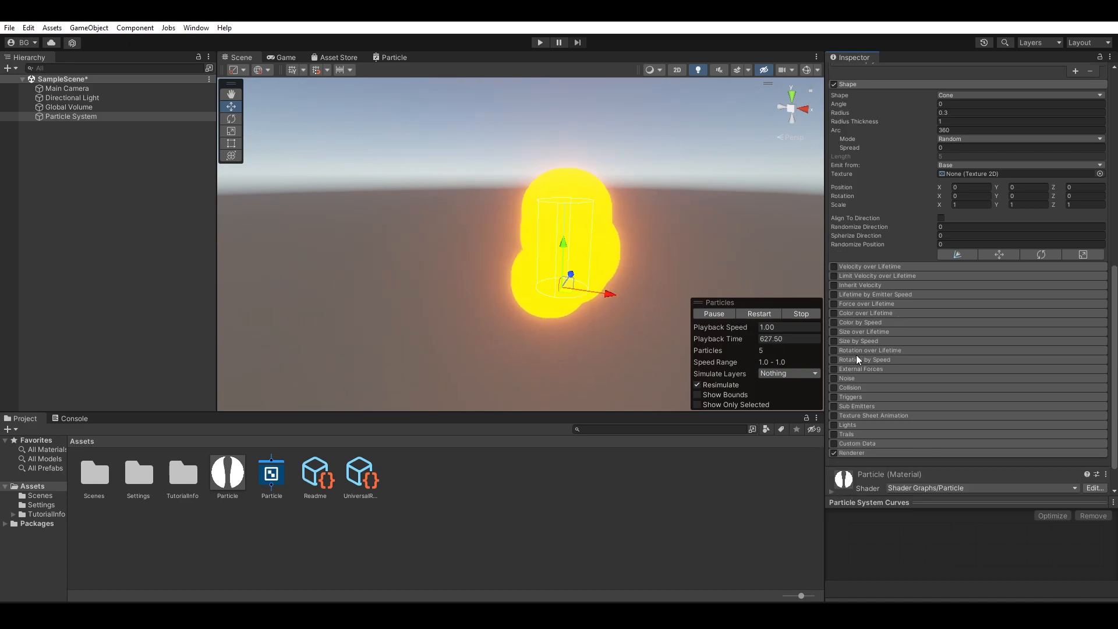
pyautogui.click(834, 332)
pyautogui.click(861, 333)
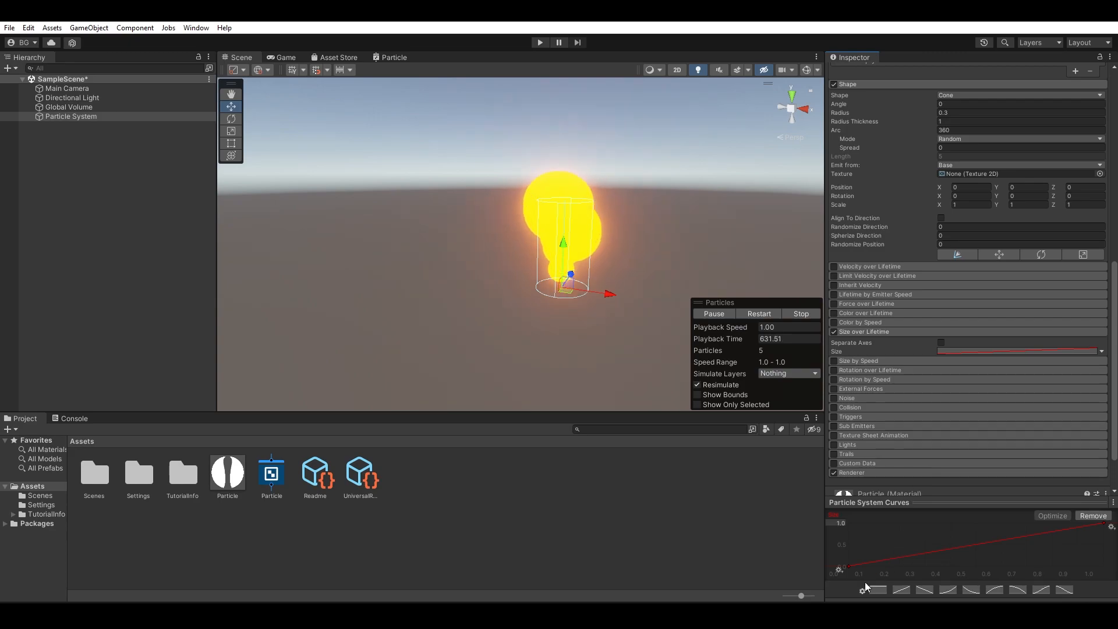
pyautogui.click(861, 590)
pyautogui.click(902, 492)
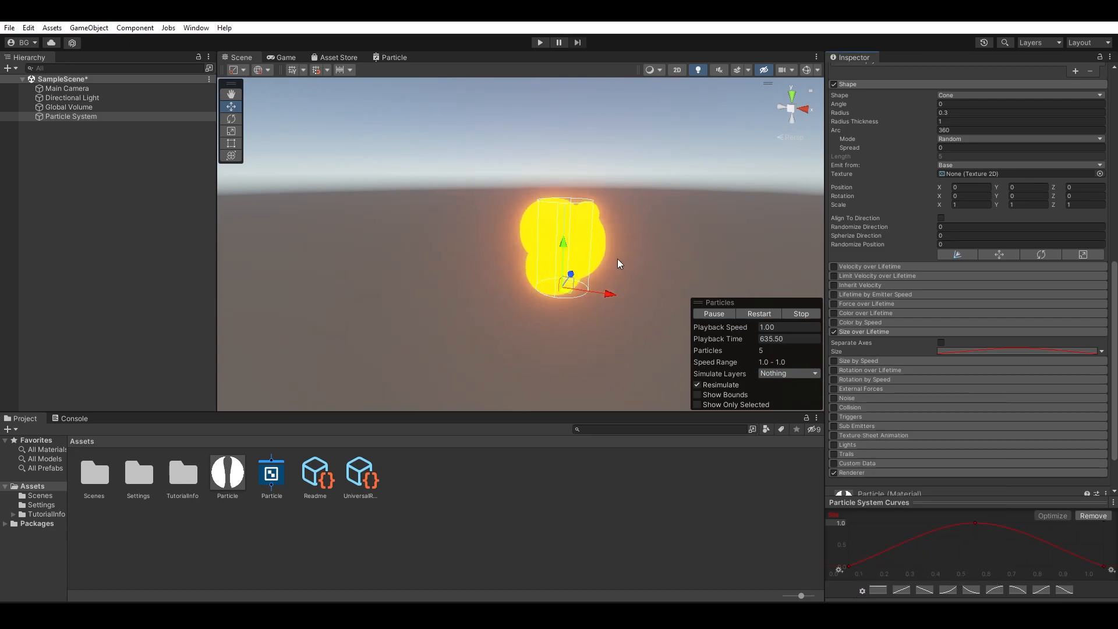
# Set the Particle System's Start Speed to 1.73 and Start Size to 0.92.
pyautogui.scroll(1, 617, 258)
pyautogui.scroll(-4, 617, 259)
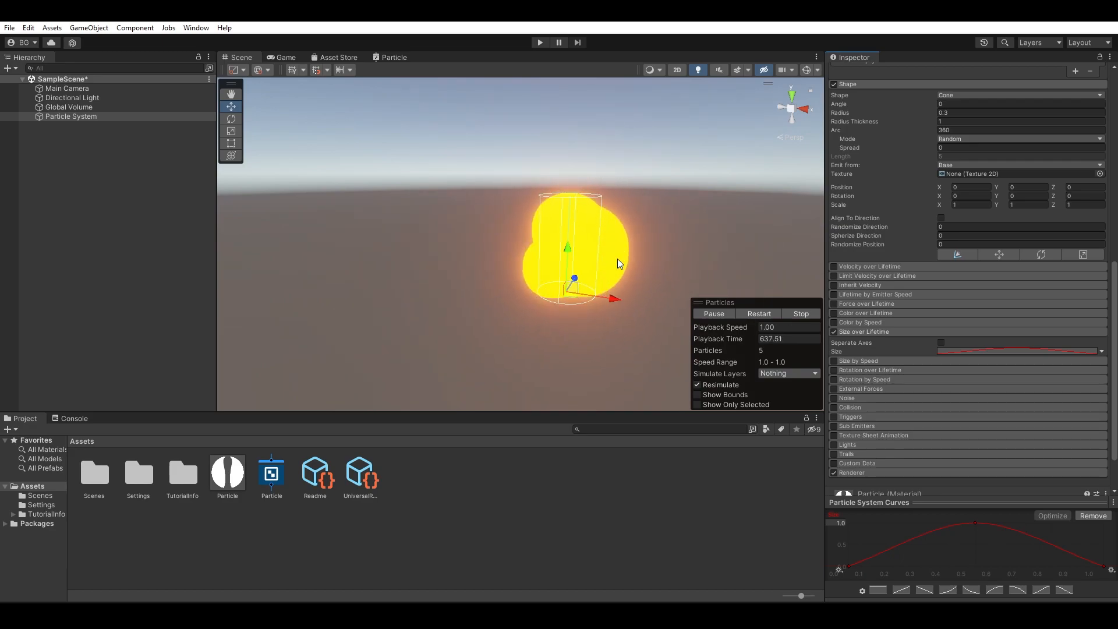
pyautogui.scroll(10, 965, 393)
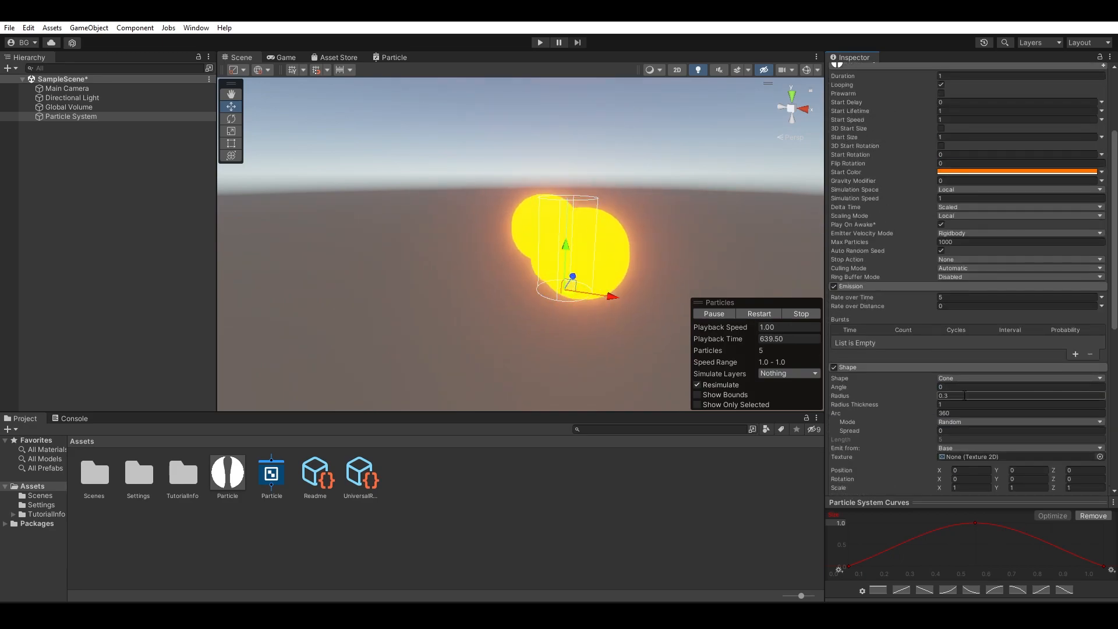
pyautogui.moveTo(896, 245); pyautogui.dragTo(906, 239)
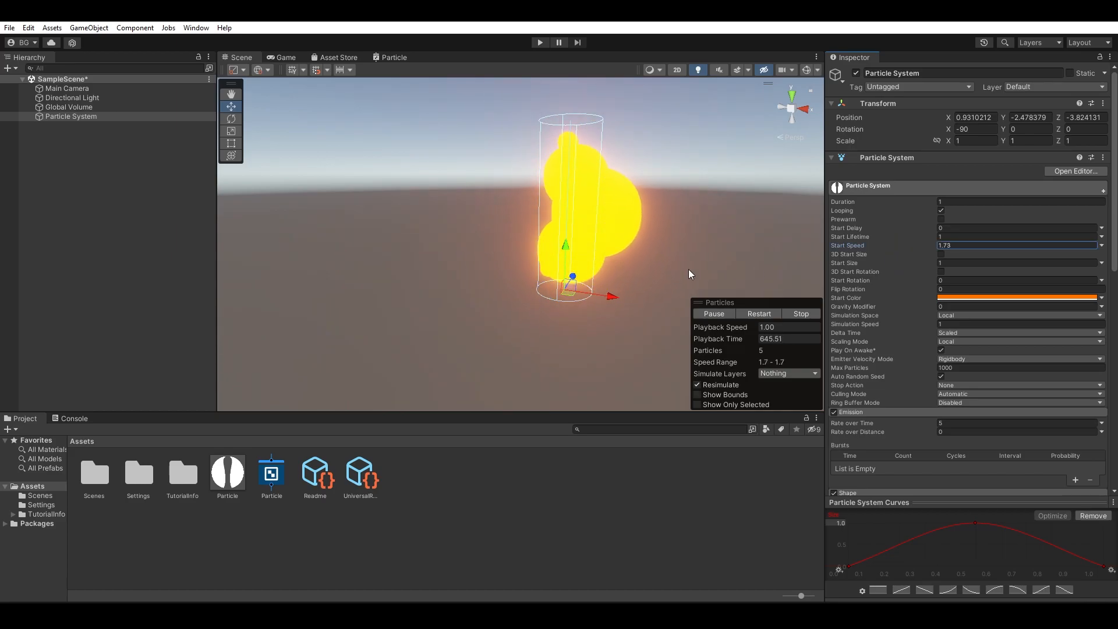
pyautogui.moveTo(920, 261); pyautogui.dragTo(908, 254)
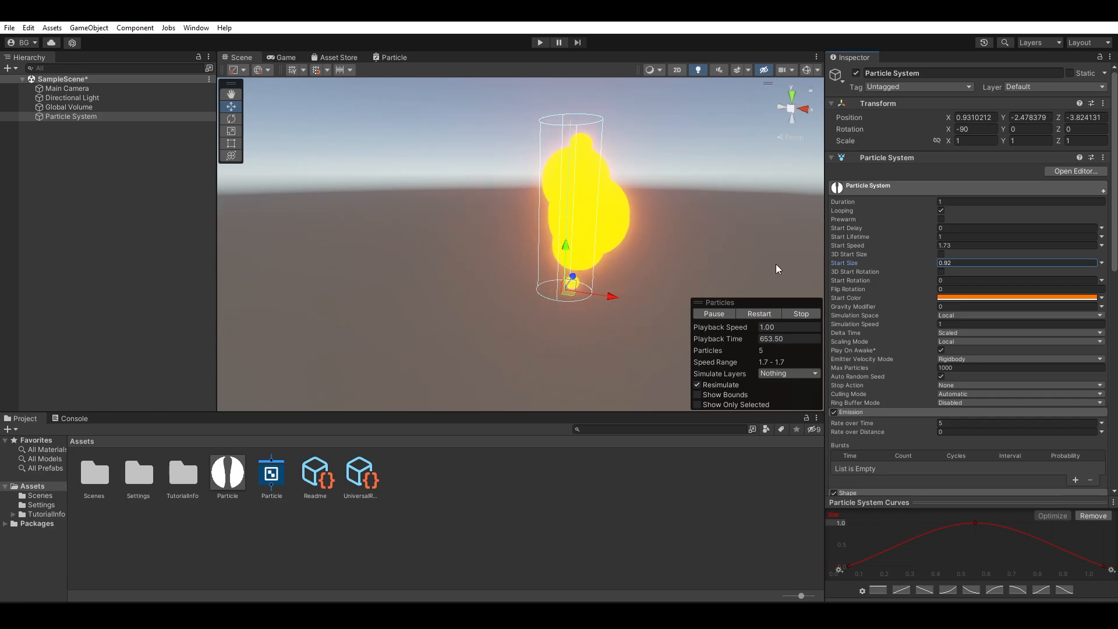
# Move the peak of the Size over Lifetime curve to about 0.24 of the lifetime and flatten its tangent.
pyautogui.scroll(-3, 952, 397)
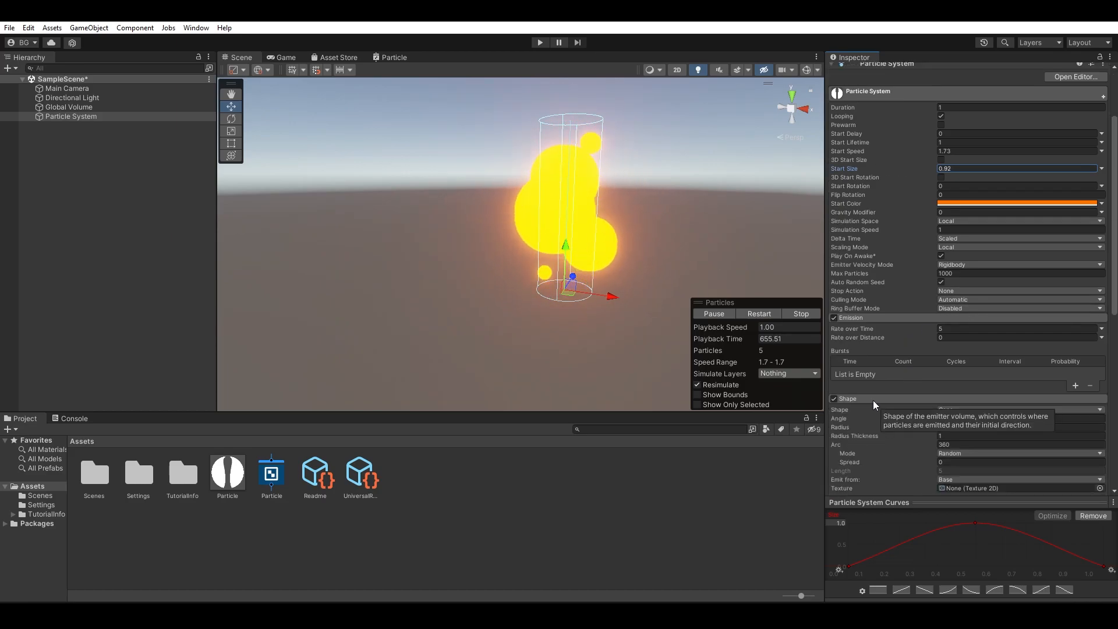
pyautogui.click(873, 400)
pyautogui.moveTo(646, 264)
pyautogui.keyDown('alt'); pyautogui.mouseDown()
pyautogui.moveTo(639, 302)
pyautogui.moveTo(642, 269)
pyautogui.mouseUp(); pyautogui.keyUp('alt')
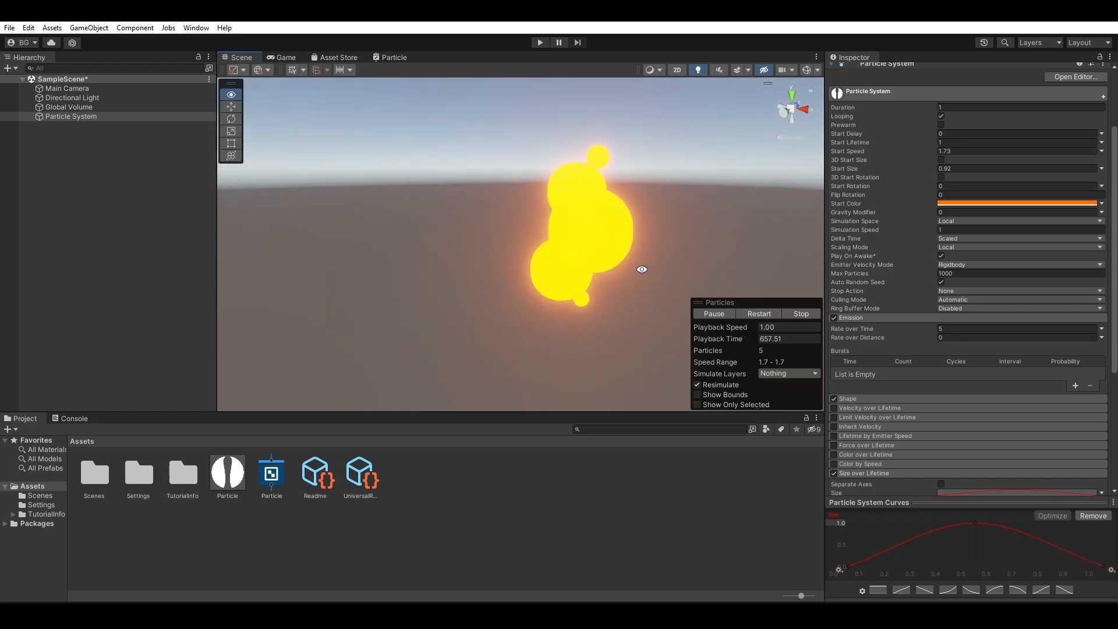
pyautogui.scroll(-1, 935, 326)
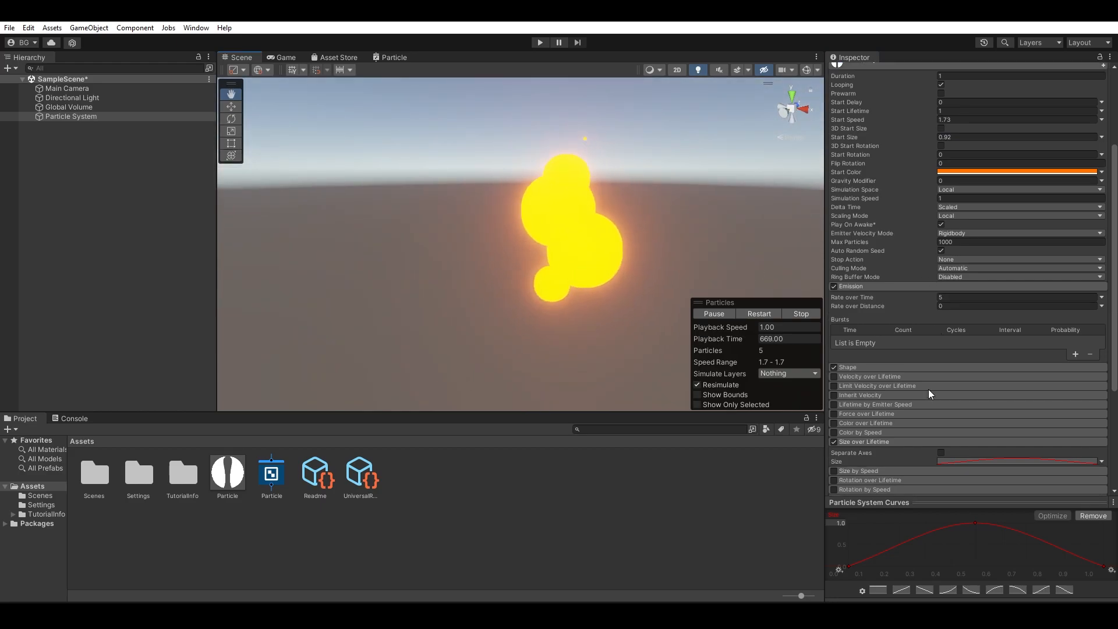
pyautogui.scroll(-2, 928, 389)
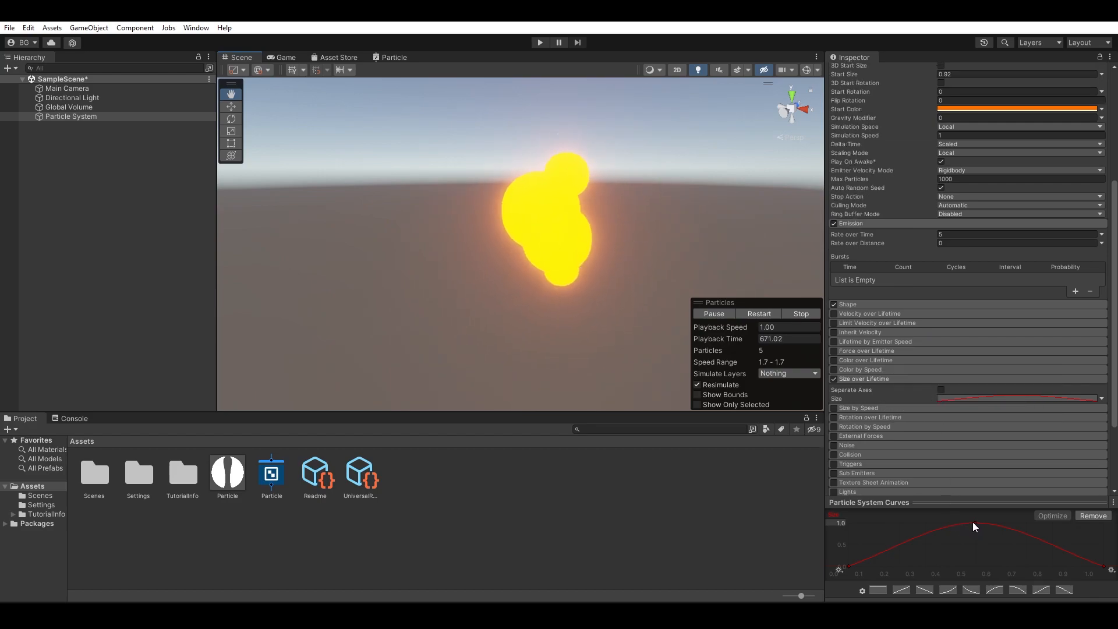
pyautogui.moveTo(974, 523); pyautogui.dragTo(868, 526)
pyautogui.moveTo(869, 526); pyautogui.dragTo(871, 535)
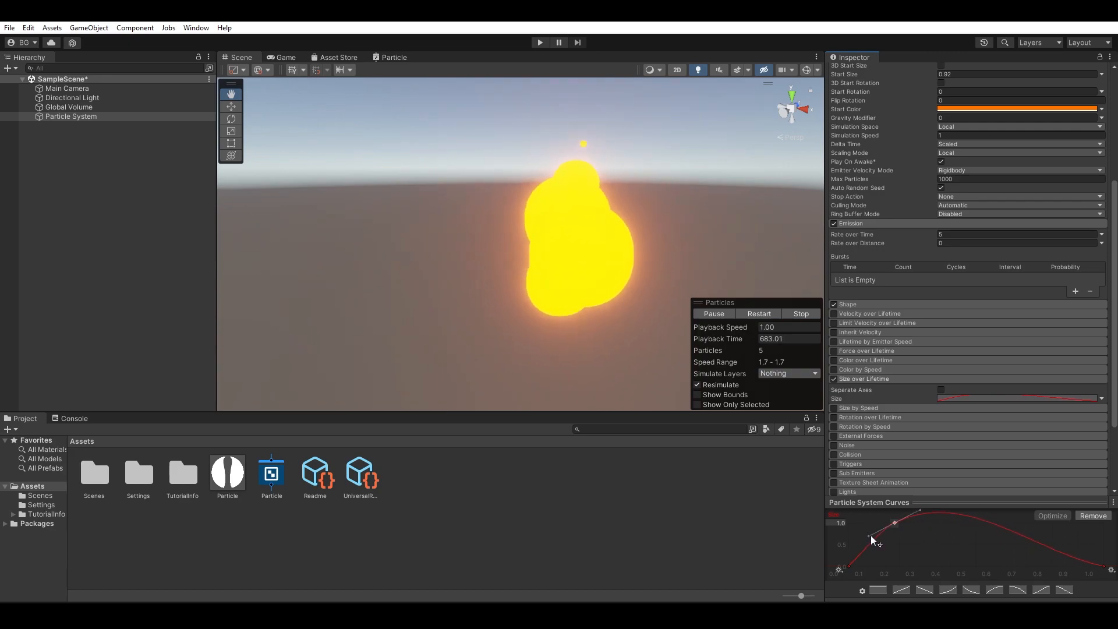
pyautogui.moveTo(867, 535); pyautogui.dragTo(858, 522)
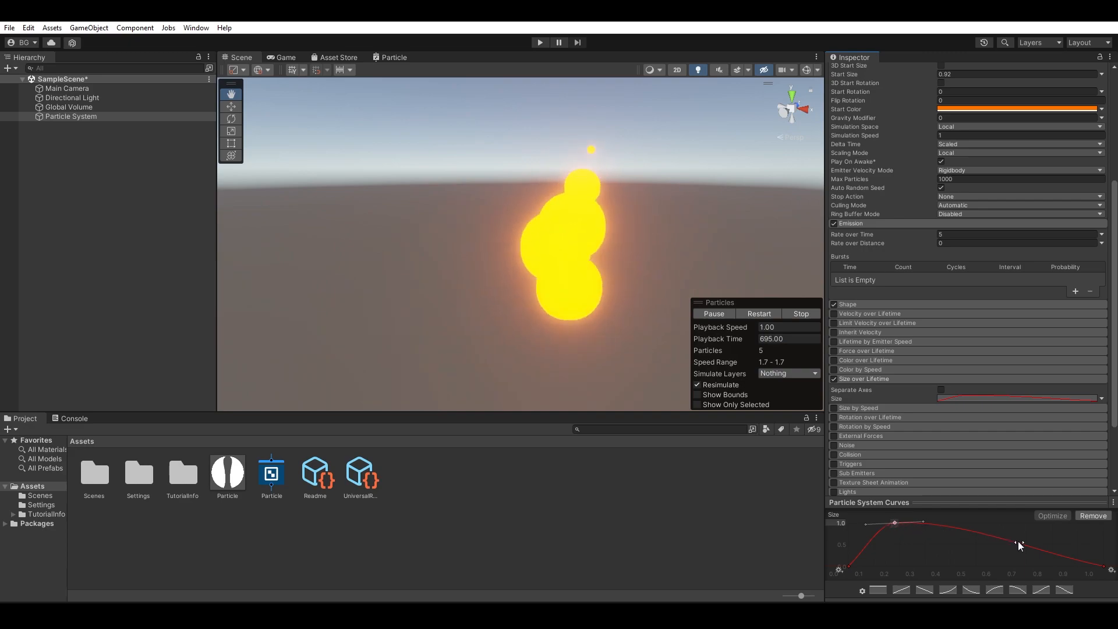
# Randomize the Start Size between two constants, 0.5 and 0.9, and set the emission Rate over Time to 10.
pyautogui.scroll(5, 914, 354)
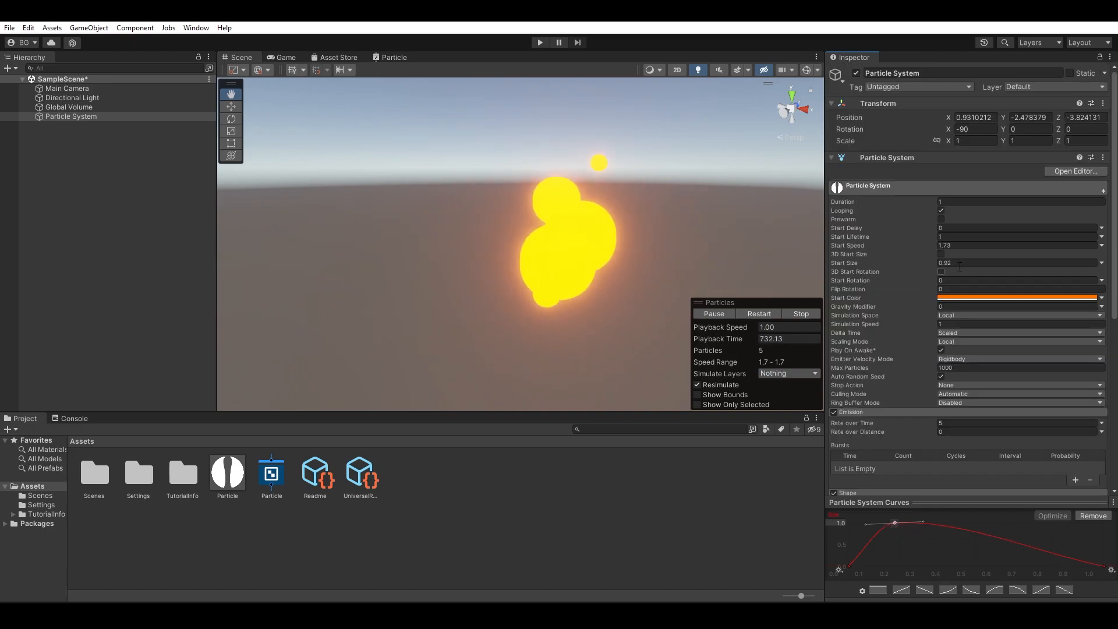
pyautogui.click(1103, 263)
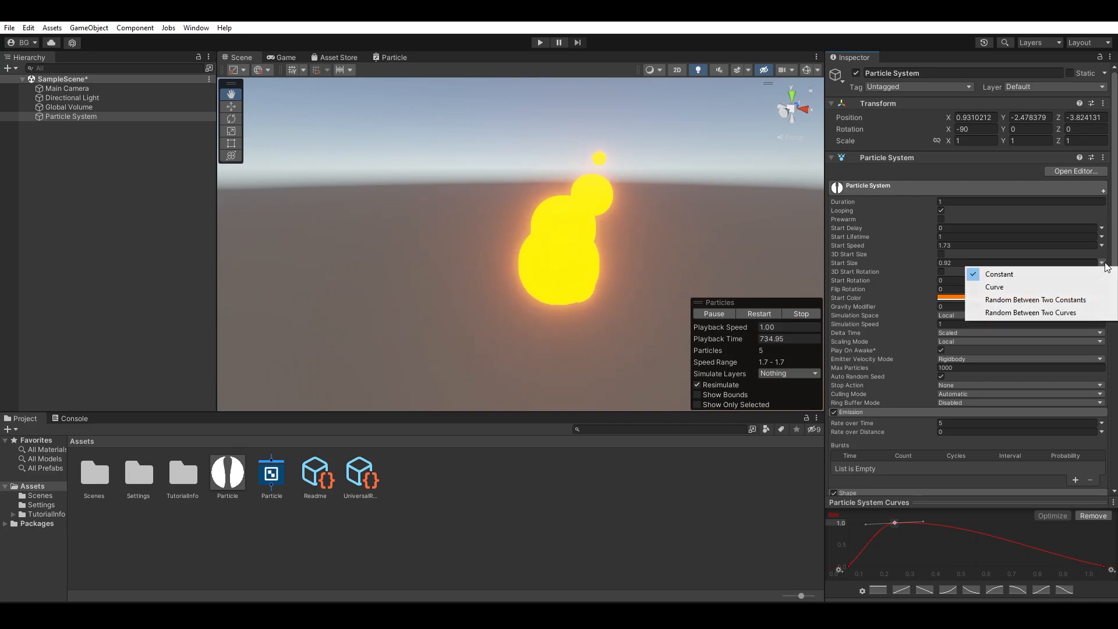
pyautogui.click(1067, 299)
pyautogui.click(998, 263)
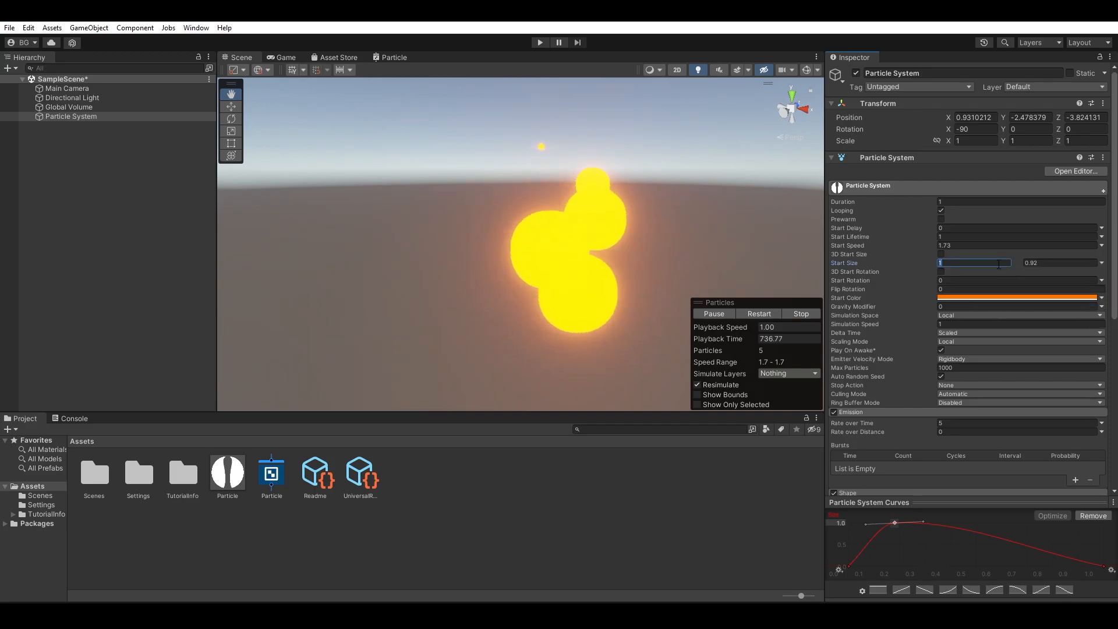
pyautogui.write('0.7')
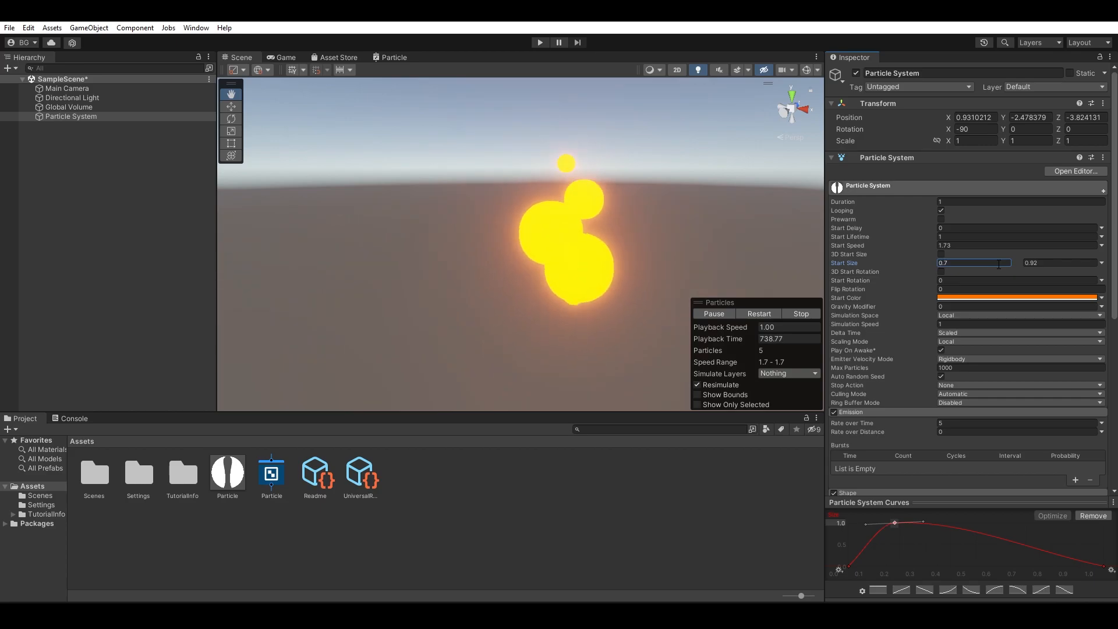
pyautogui.click(1040, 263)
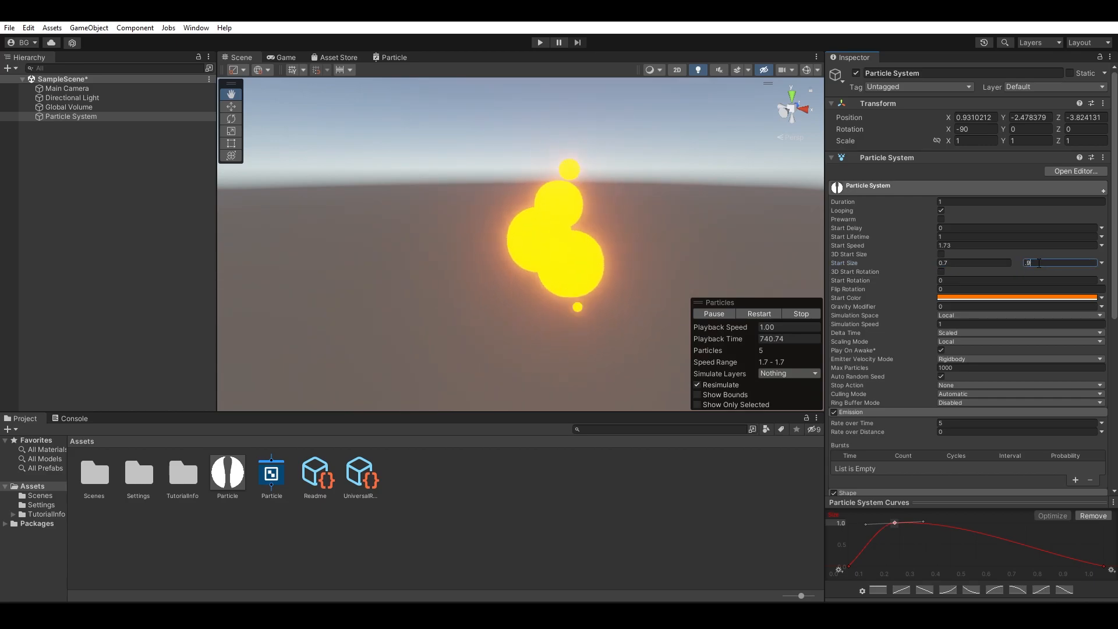
pyautogui.click(978, 263)
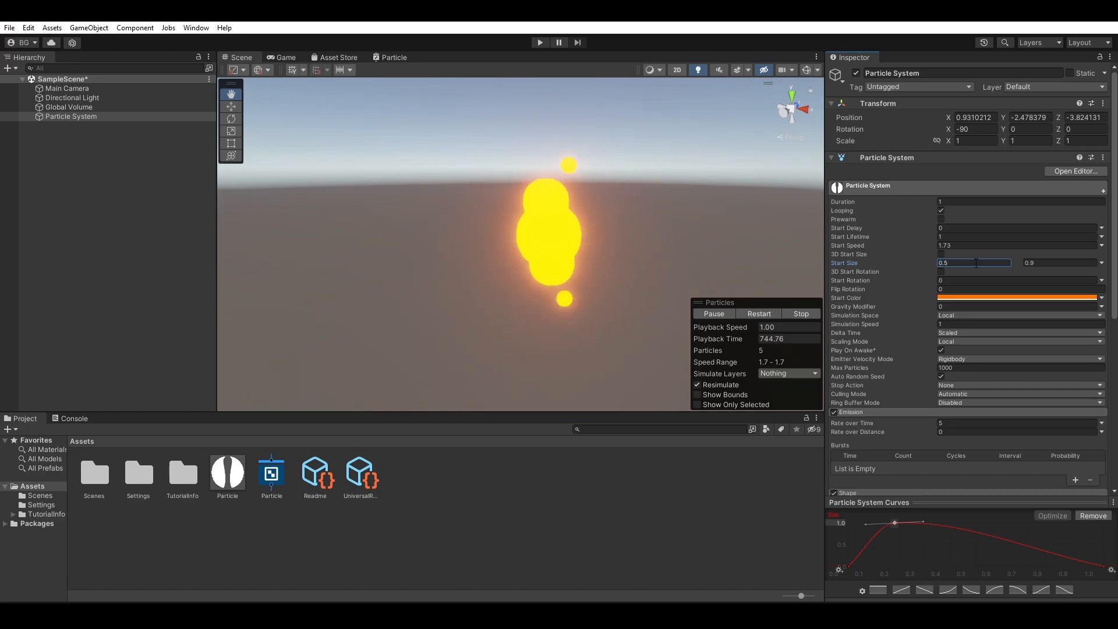
pyautogui.click(955, 424)
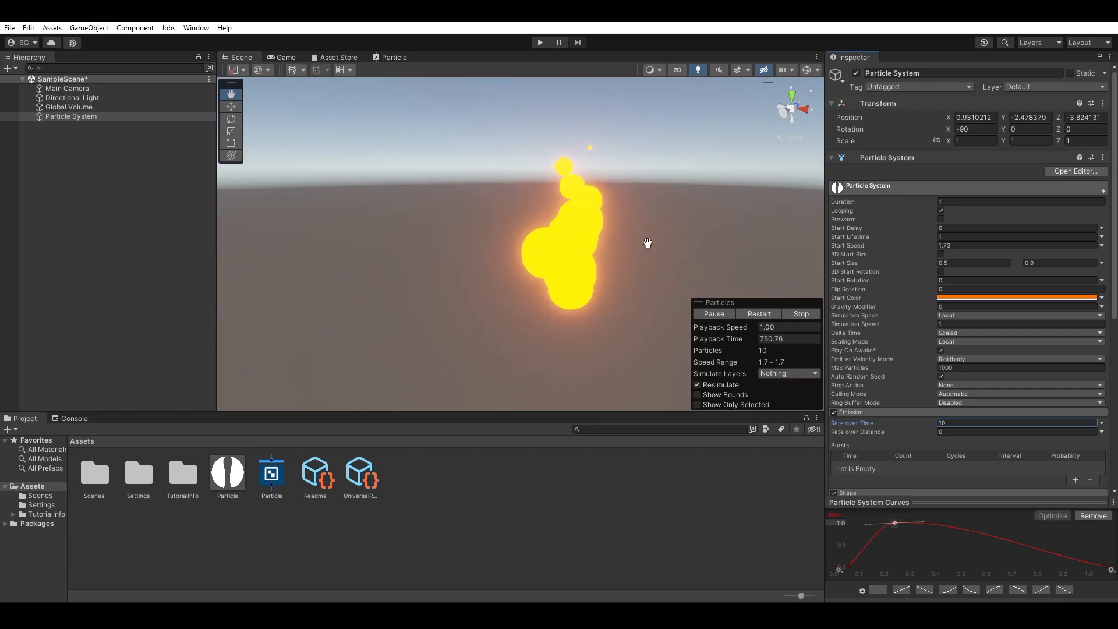
pyautogui.keyDown('alt'); pyautogui.moveTo(626, 265); pyautogui.dragTo(616, 241); pyautogui.keyUp('alt')
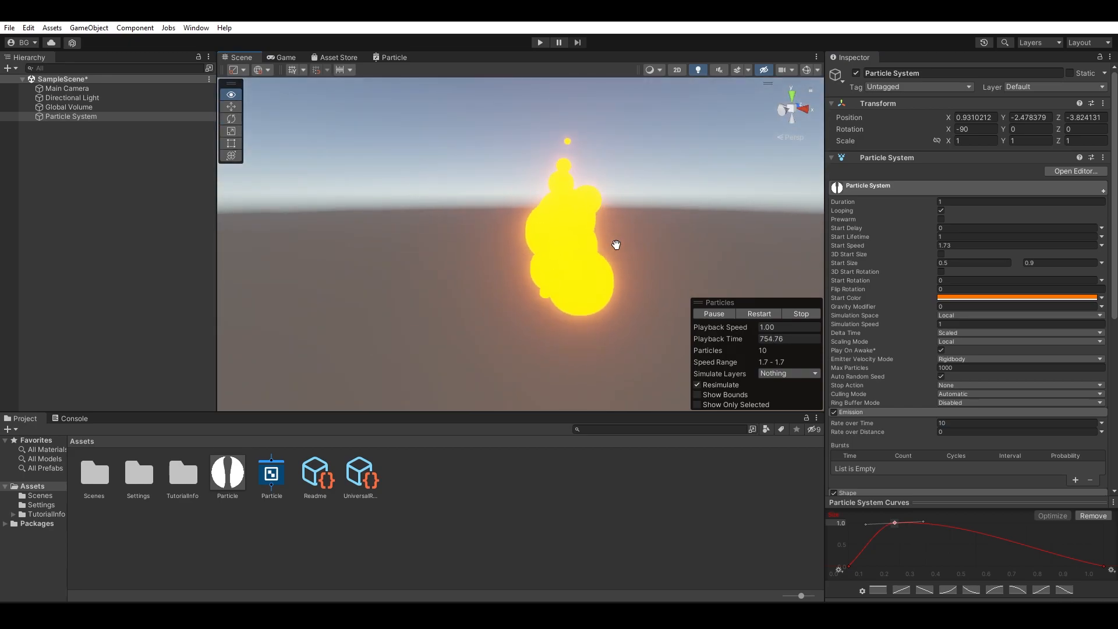
# Enable Velocity over Lifetime and set its Orbital Z velocity to 1.31.
pyautogui.scroll(-5, 893, 331)
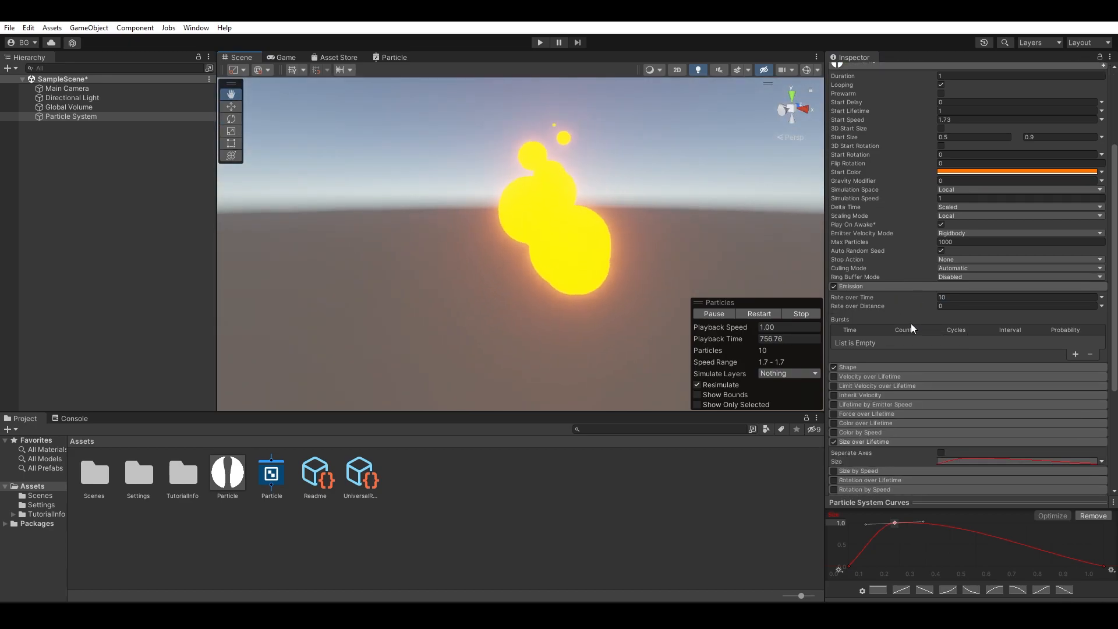
pyautogui.click(837, 346)
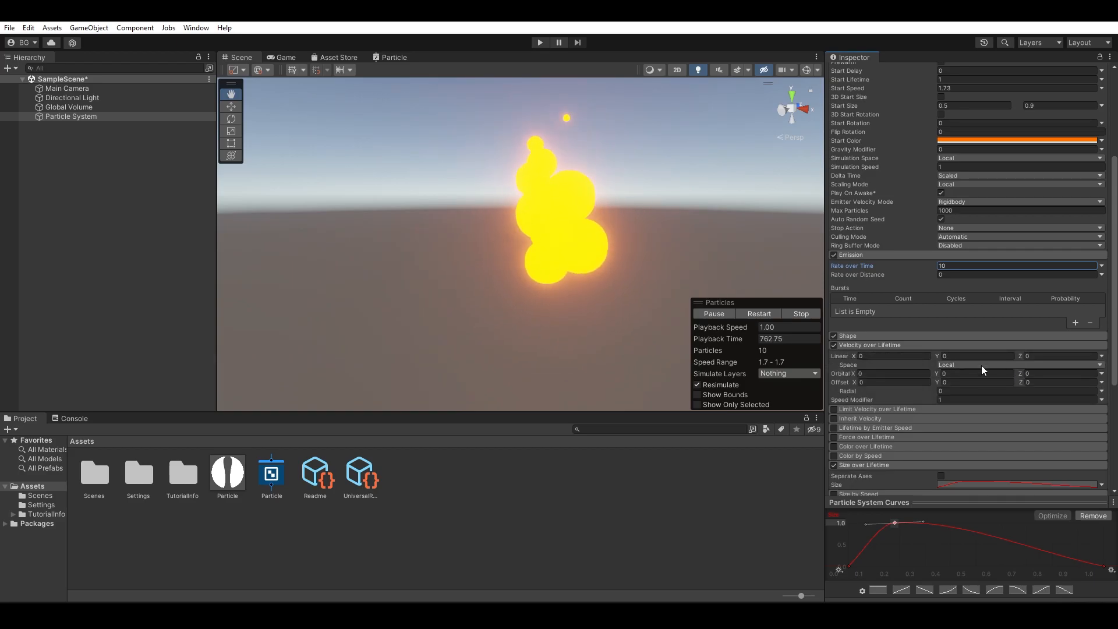
pyautogui.scroll(5, 989, 371)
pyautogui.scroll(-5, 960, 285)
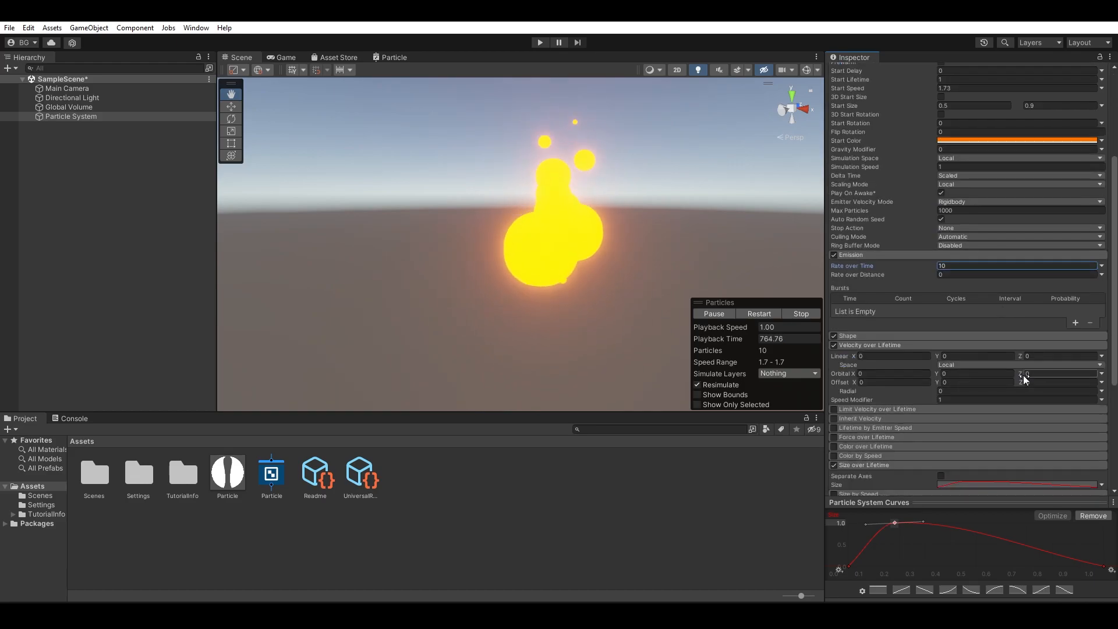
pyautogui.click(1025, 375)
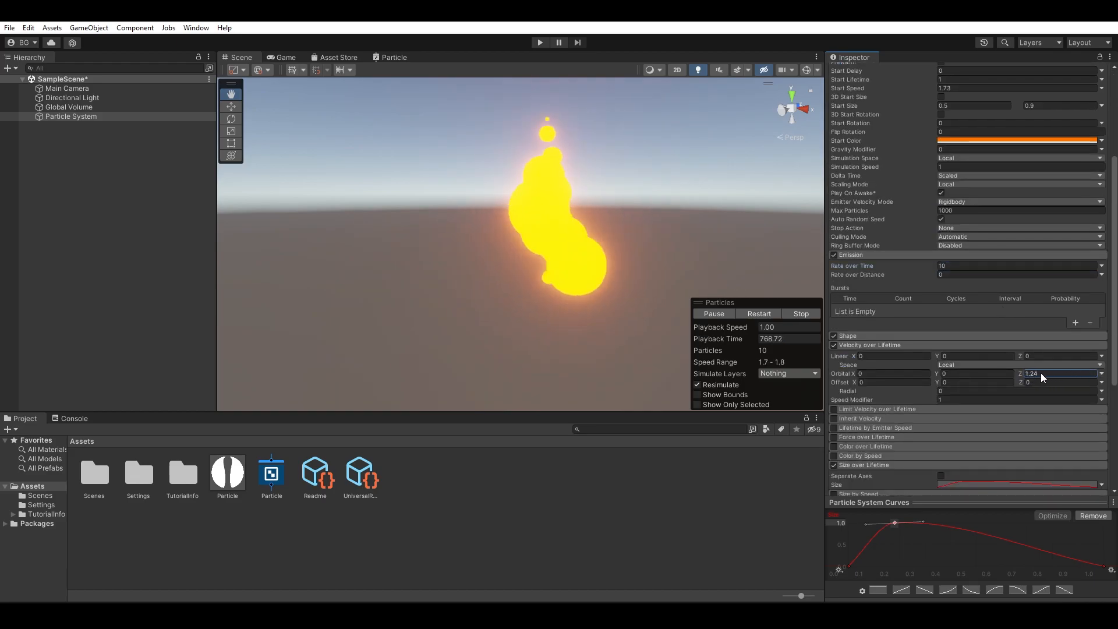
pyautogui.keyDown('alt'); pyautogui.moveTo(639, 180); pyautogui.dragTo(632, 378); pyautogui.keyUp('alt')
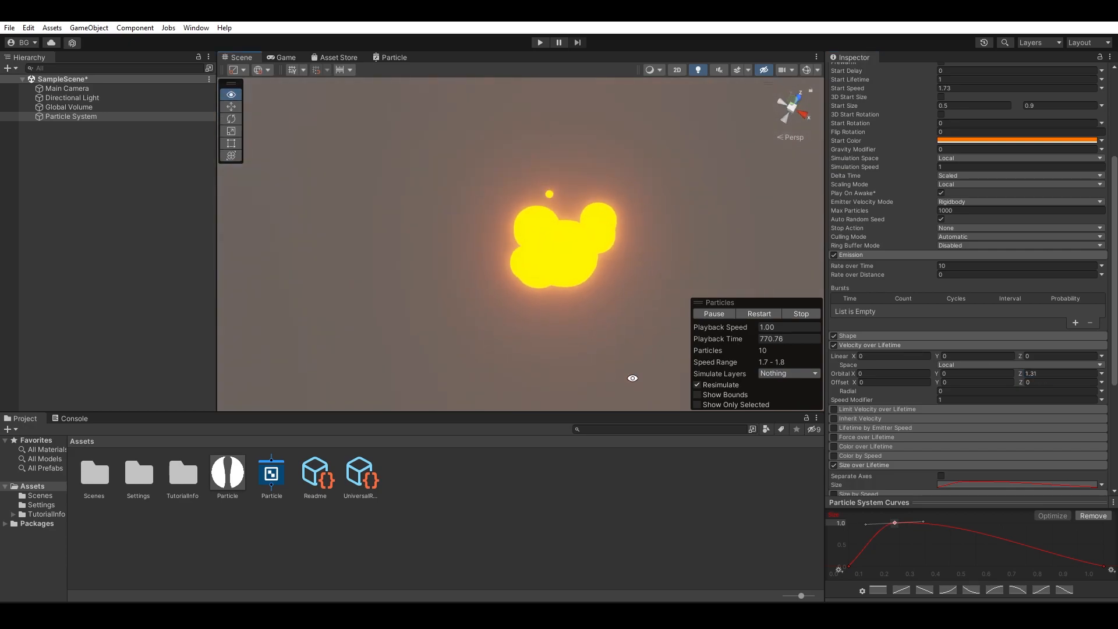
# Randomize the Velocity over Lifetime Orbital Z between two constants, 2 and 4.
pyautogui.click(1022, 374)
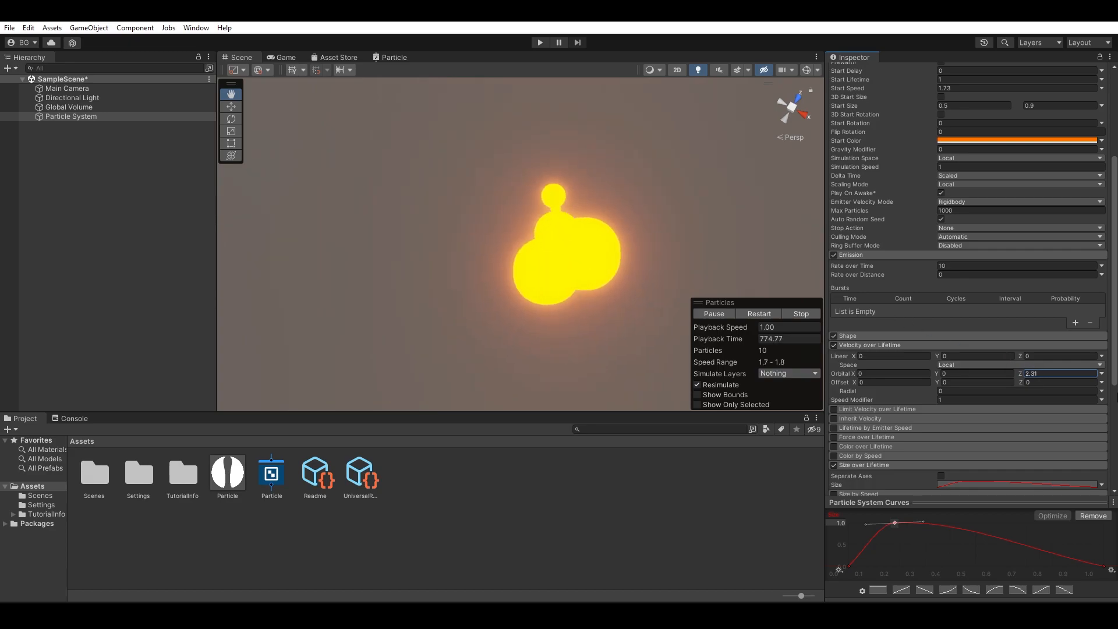
pyautogui.click(1101, 373)
pyautogui.click(1068, 407)
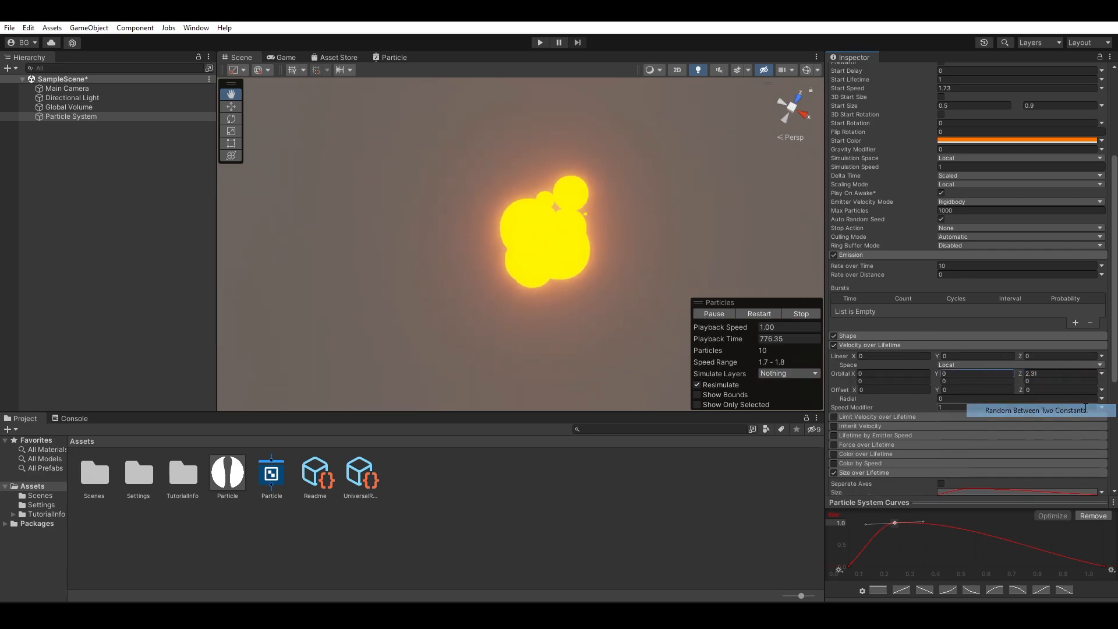
pyautogui.write('4')
pyautogui.click(1054, 375)
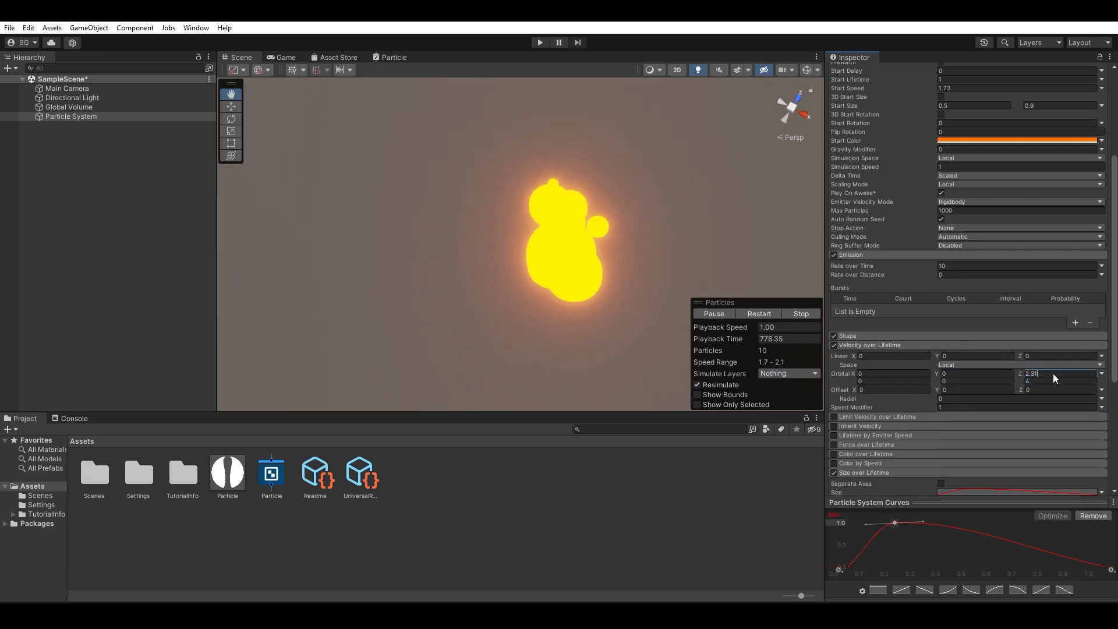
pyautogui.keyDown('alt'); pyautogui.moveTo(628, 256); pyautogui.dragTo(576, 325); pyautogui.keyUp('alt')
pyautogui.keyDown('alt'); pyautogui.moveTo(627, 299); pyautogui.dragTo(672, 72); pyautogui.keyUp('alt')
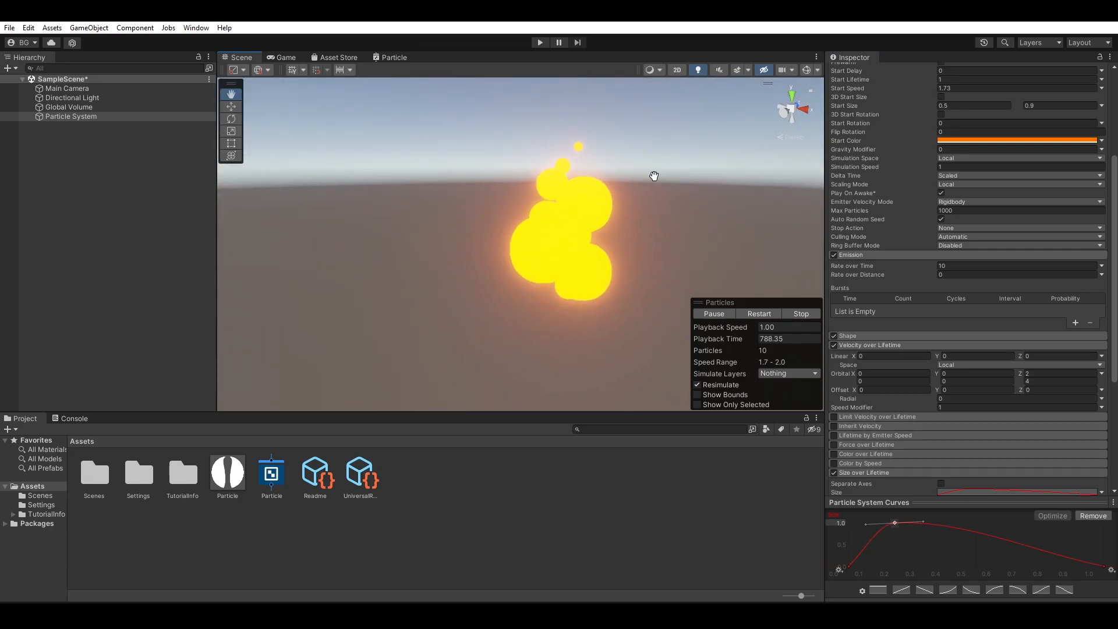
# Randomize the Particle System's Start Lifetime between two constants, 0.5 and 1.
pyautogui.scroll(4, 973, 192)
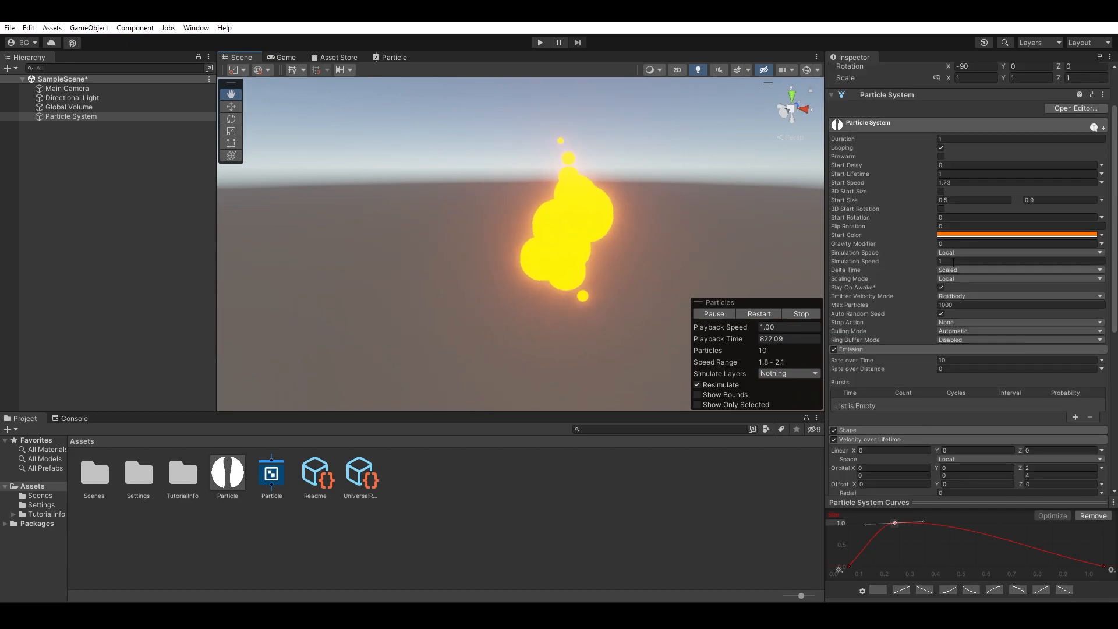
pyautogui.click(1102, 174)
pyautogui.click(1004, 210)
pyautogui.click(998, 176)
pyautogui.write('5')
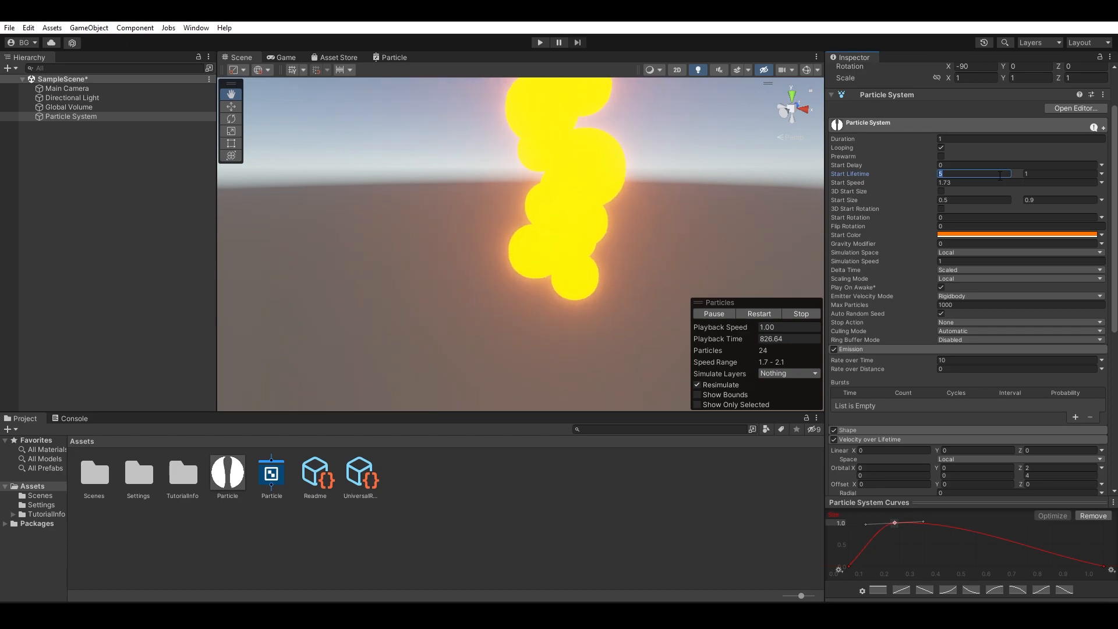
pyautogui.write('0.7')
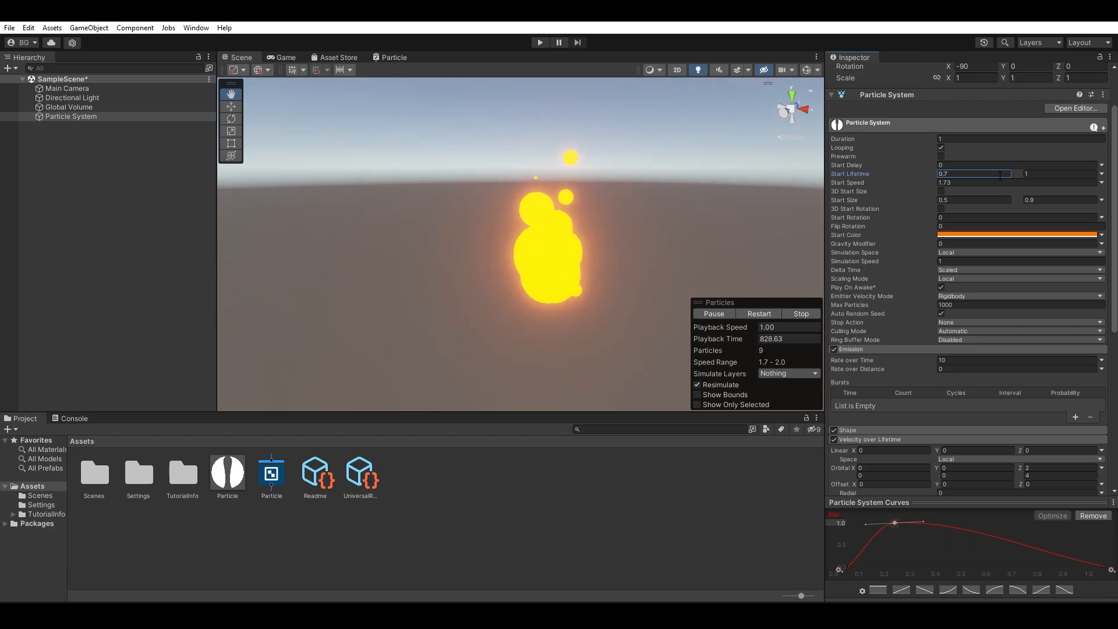
pyautogui.doubleClick(961, 174)
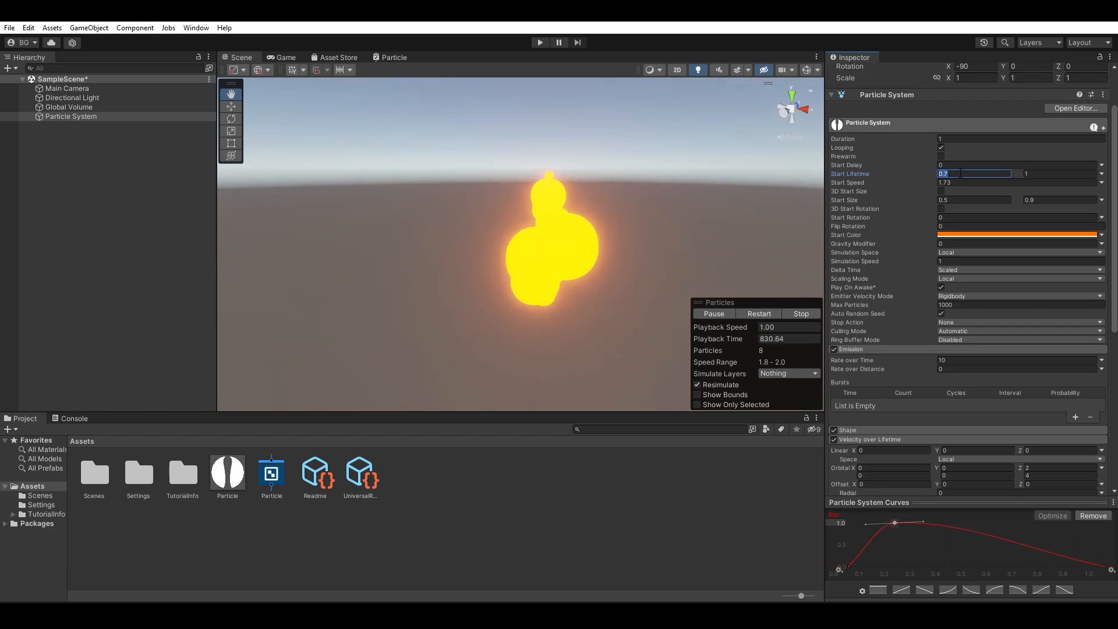
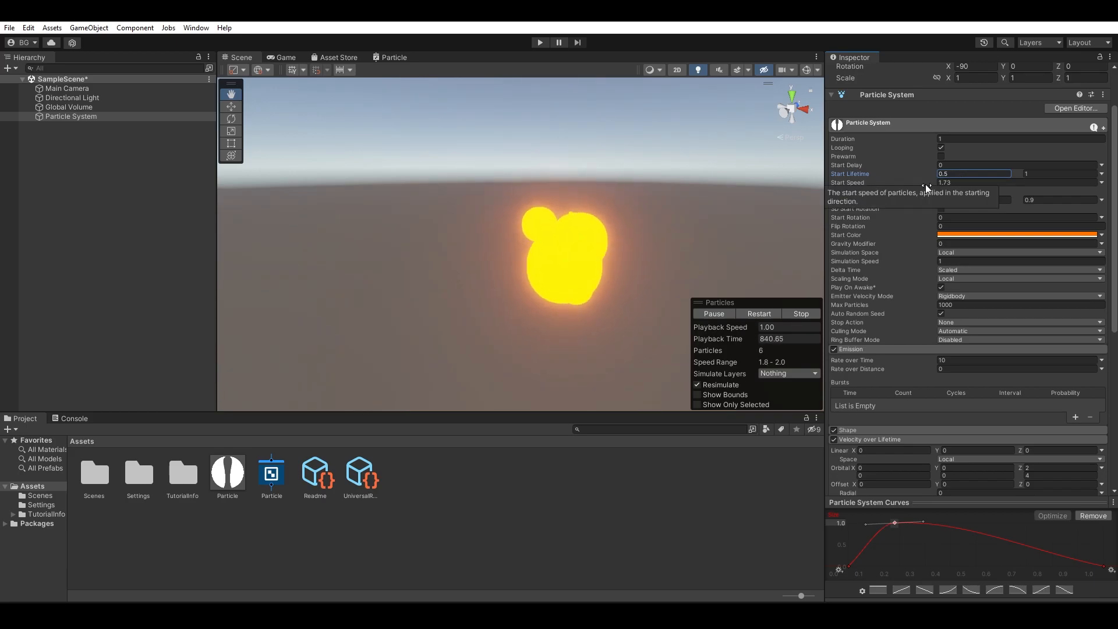
# Randomize the Start Speed between two constants, entering 2 and 1.7.
pyautogui.click(1101, 183)
pyautogui.click(1035, 219)
pyautogui.click(977, 181)
pyautogui.write('5')
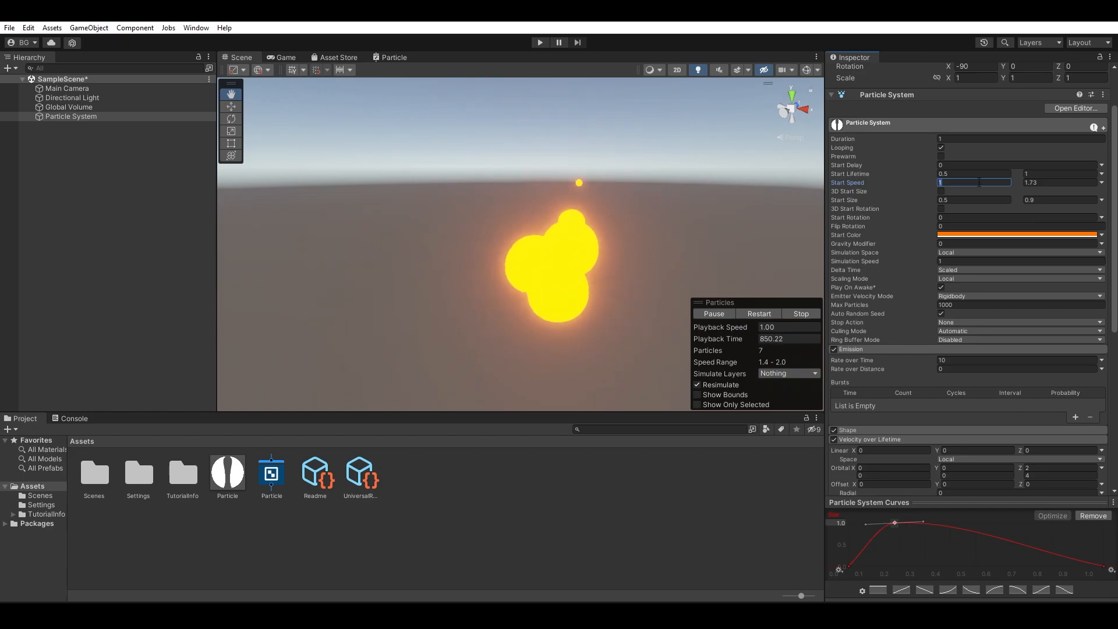
pyautogui.click(1035, 181)
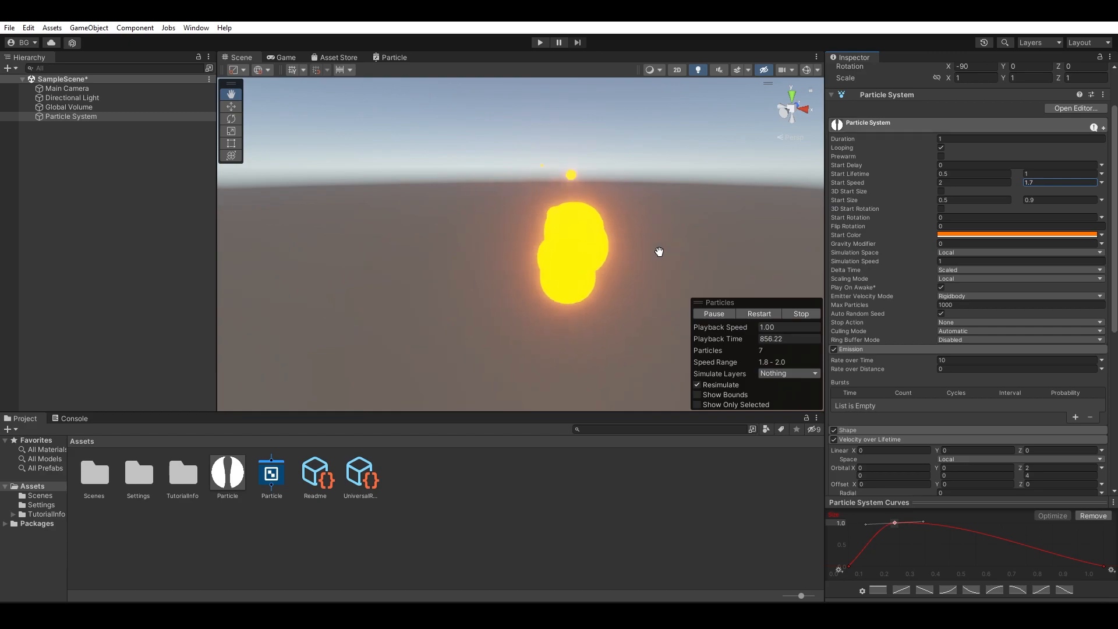
pyautogui.click(621, 266)
pyautogui.moveTo(621, 265); pyautogui.dragTo(616, 239, button='right')
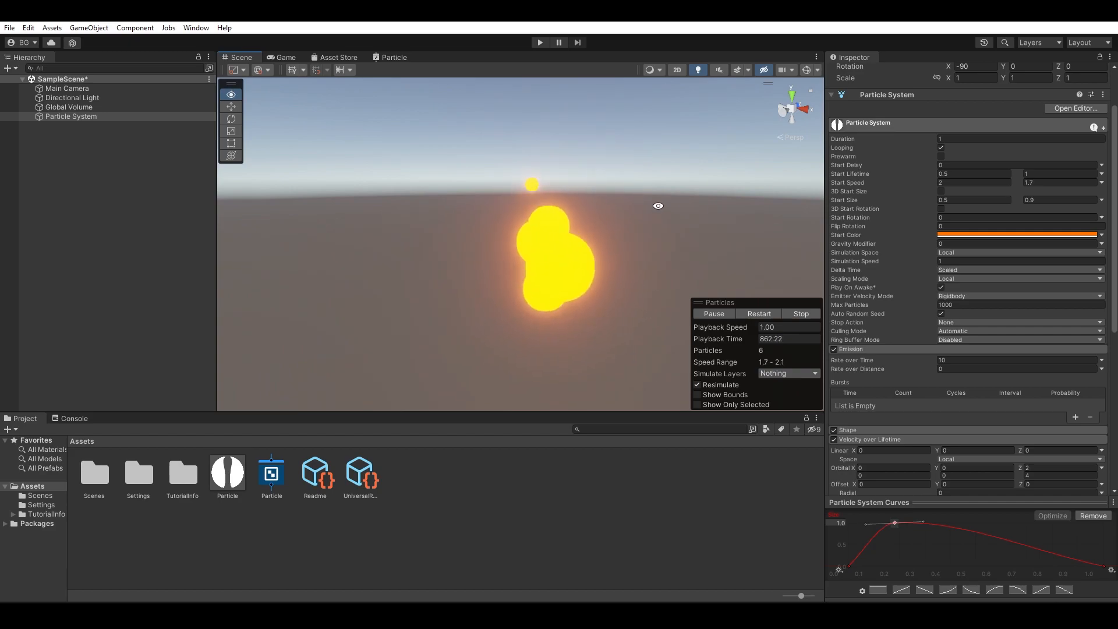
pyautogui.moveTo(660, 193); pyautogui.dragTo(624, 212, button='right')
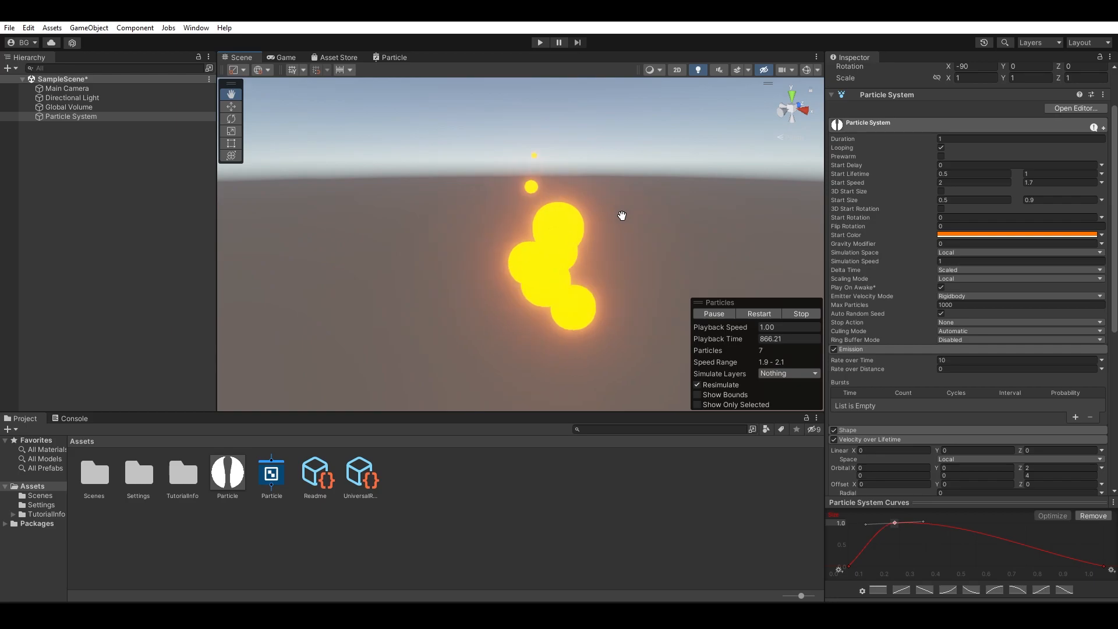
pyautogui.scroll(-3, 899, 318)
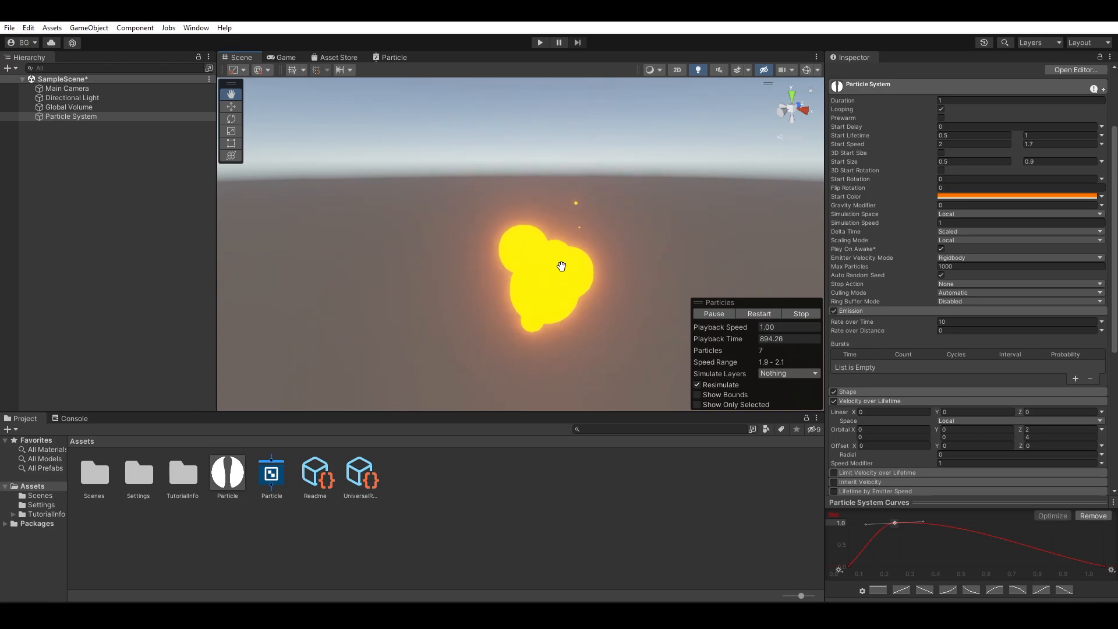
# Create an empty game object in the scene and name it Bonfire.
pyautogui.click(114, 156)
pyautogui.rightClick(114, 156)
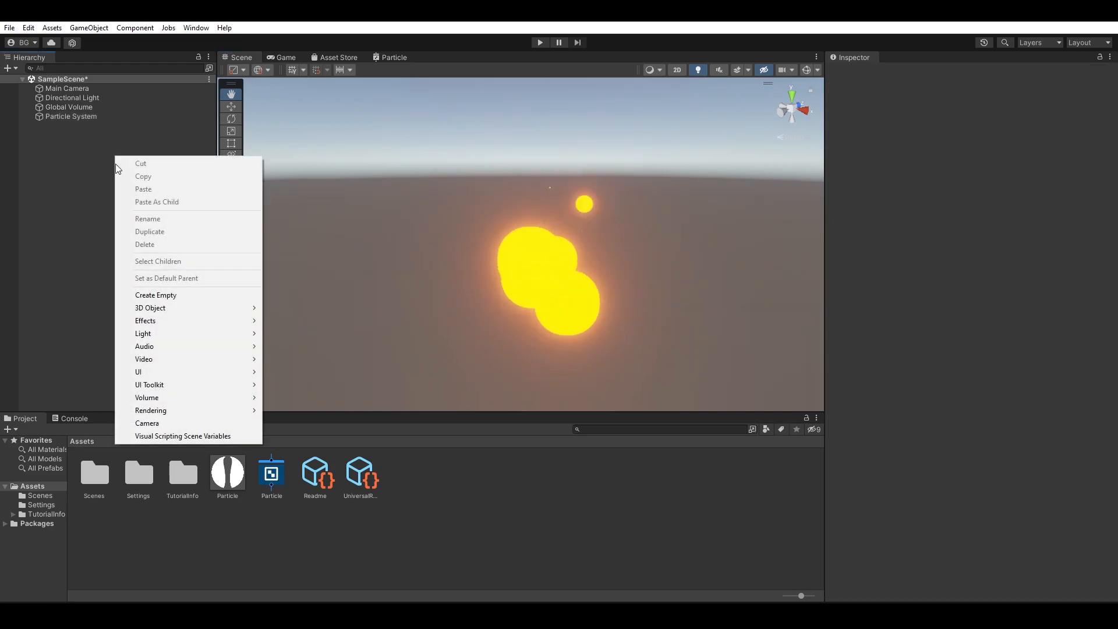
pyautogui.click(183, 295)
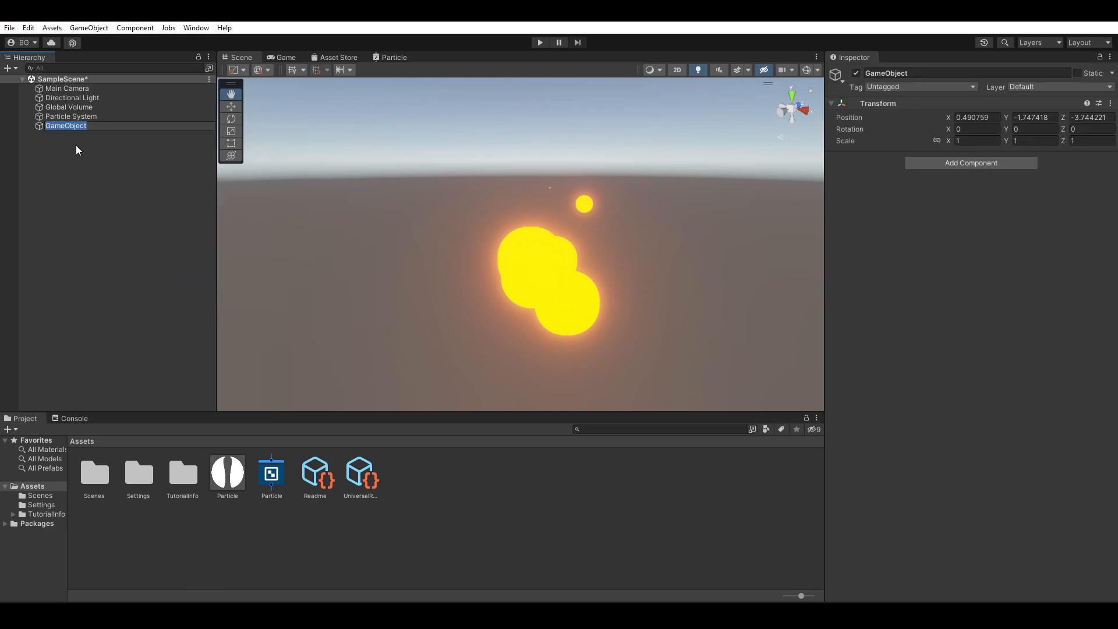
pyautogui.write('Bonfire')
pyautogui.press('Return')
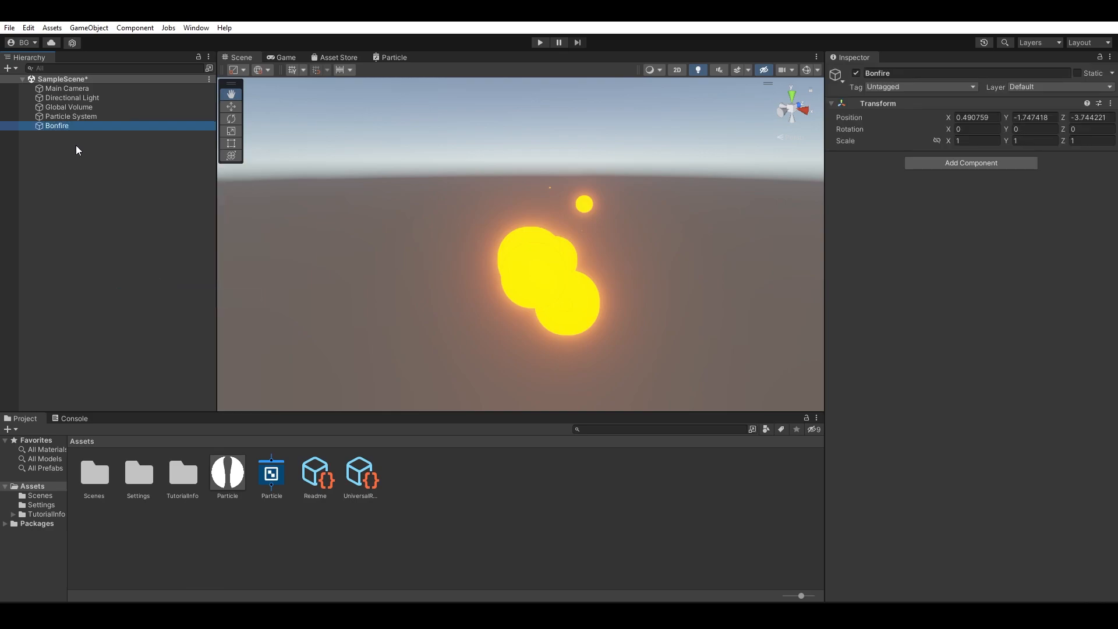
# Set the Bonfire object's position to 0 on the X, Y and Z axes.
pyautogui.click(978, 117)
pyautogui.click(980, 117)
pyautogui.hotkey('ctrl', 'a')
pyautogui.write('0')
pyautogui.press('Tab')
pyautogui.write('0')
pyautogui.press('Tab')
pyautogui.click(1111, 117)
pyautogui.moveTo(1111, 120); pyautogui.dragTo(1067, 119)
pyautogui.write('0')
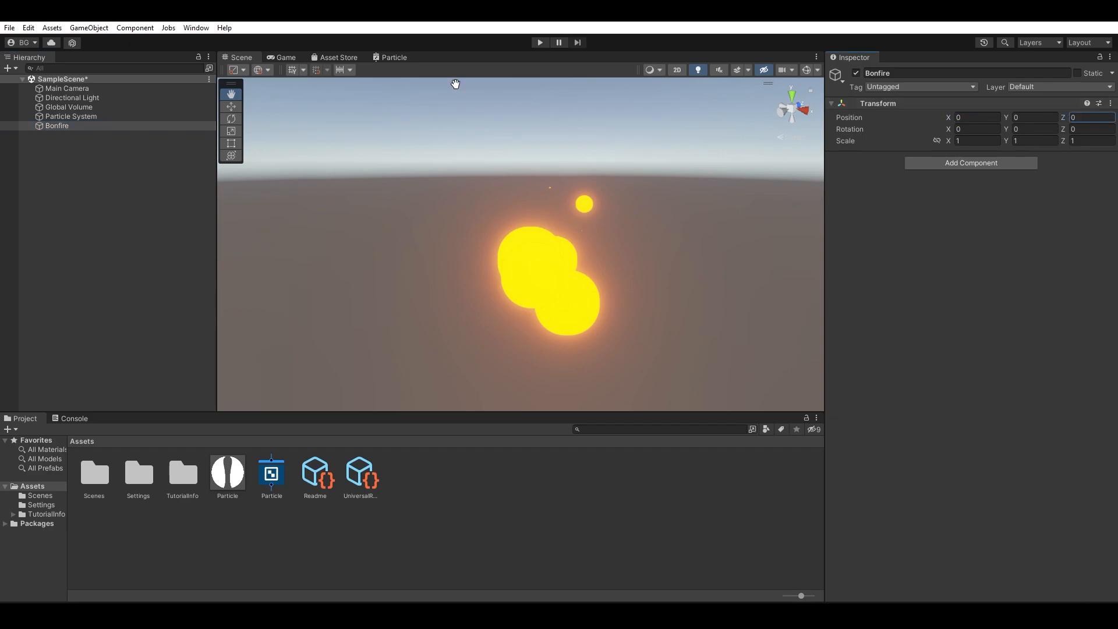
# Make the Particle System a child of the Bonfire object.
pyautogui.click(88, 117)
pyautogui.moveTo(78, 116); pyautogui.dragTo(85, 128)
pyautogui.click(67, 116)
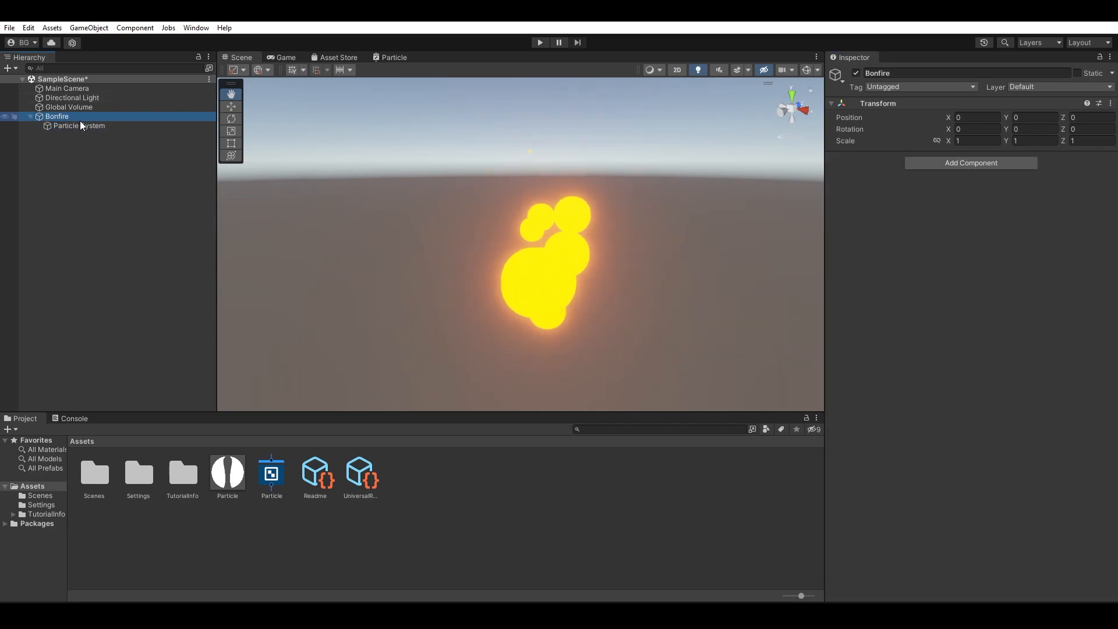
# Set the child Particle System's local position to 0 on all three axes.
pyautogui.click(85, 123)
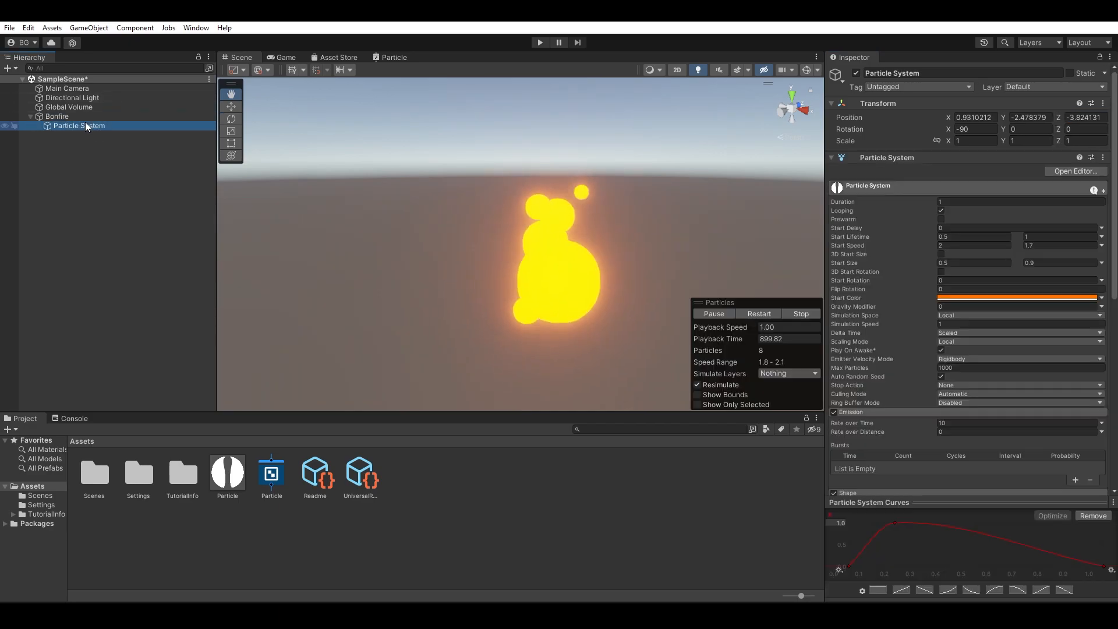
pyautogui.click(977, 120)
pyautogui.write('0')
pyautogui.click(1037, 119)
pyautogui.write('0')
pyautogui.click(1081, 118)
pyautogui.write('0')
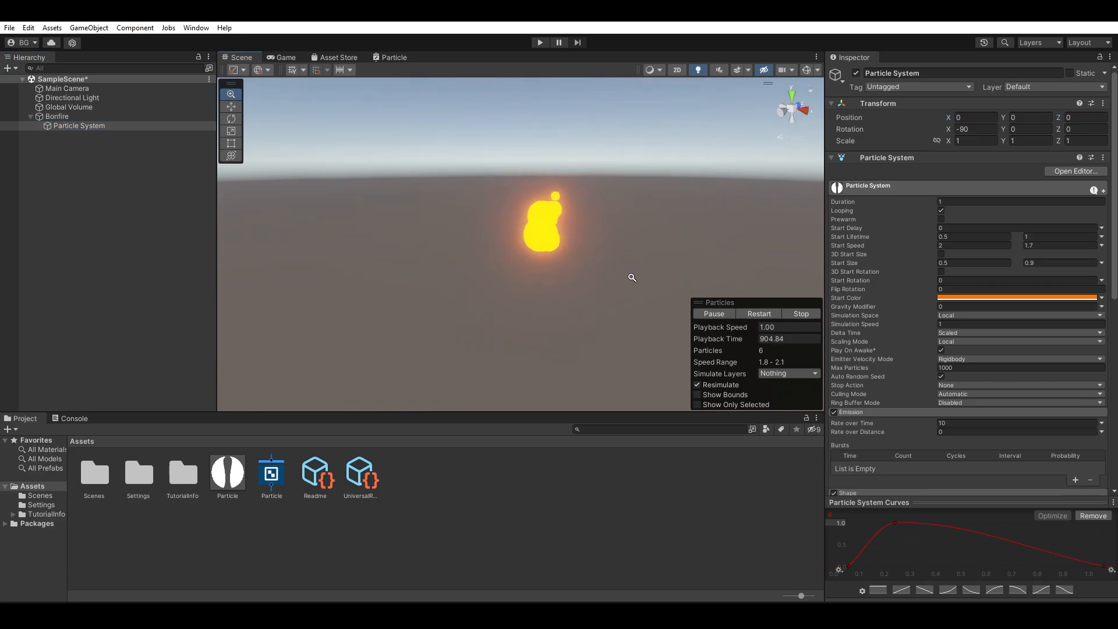
# Try shifting the Bonfire parent along X to about -1.92 to test how its child particle system follows.
pyautogui.click(66, 119)
pyautogui.press('w')
pyautogui.click(93, 125)
pyautogui.click(95, 118)
pyautogui.click(97, 126)
pyautogui.click(99, 117)
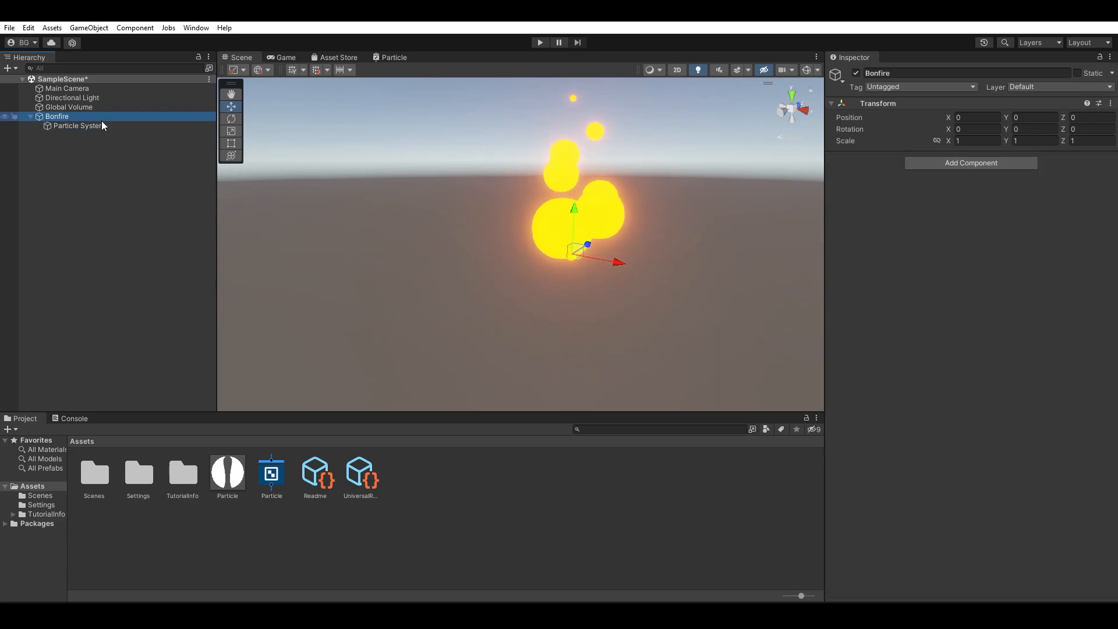
pyautogui.click(949, 117)
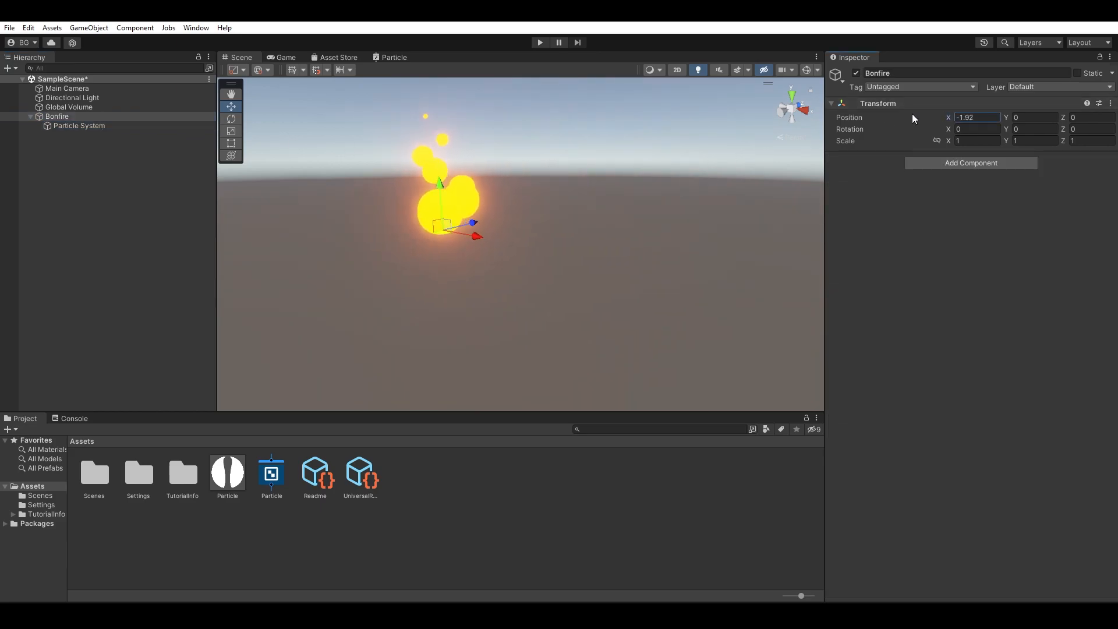
# Try shifting only the child Particle System along X to -1.74, and restore its X position to 0.
pyautogui.click(149, 127)
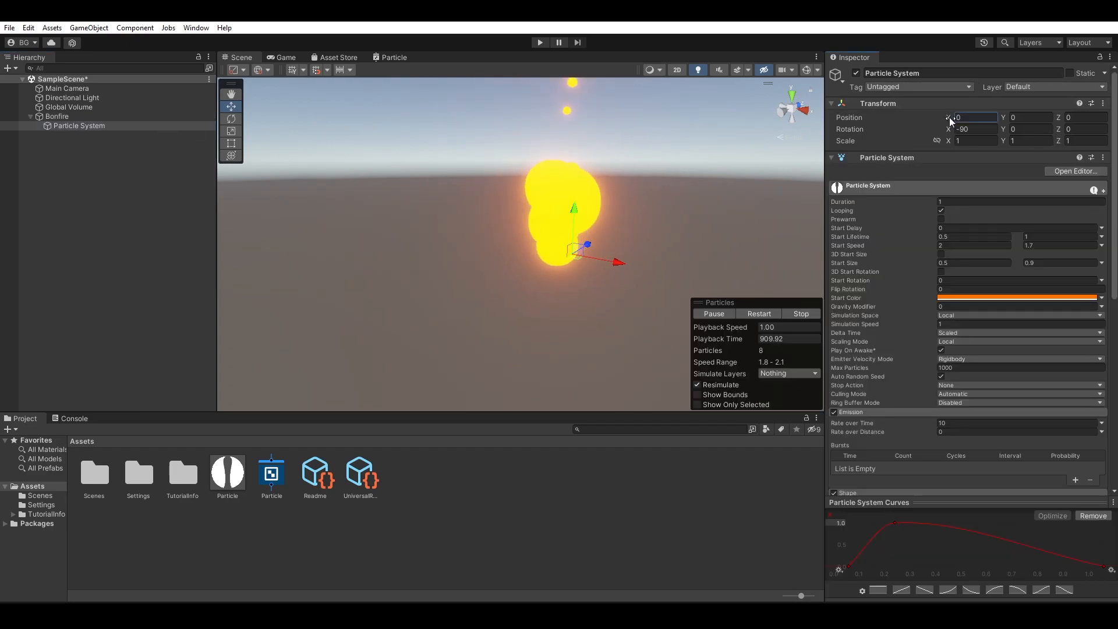
pyautogui.moveTo(949, 117); pyautogui.dragTo(921, 117)
pyautogui.click(57, 116)
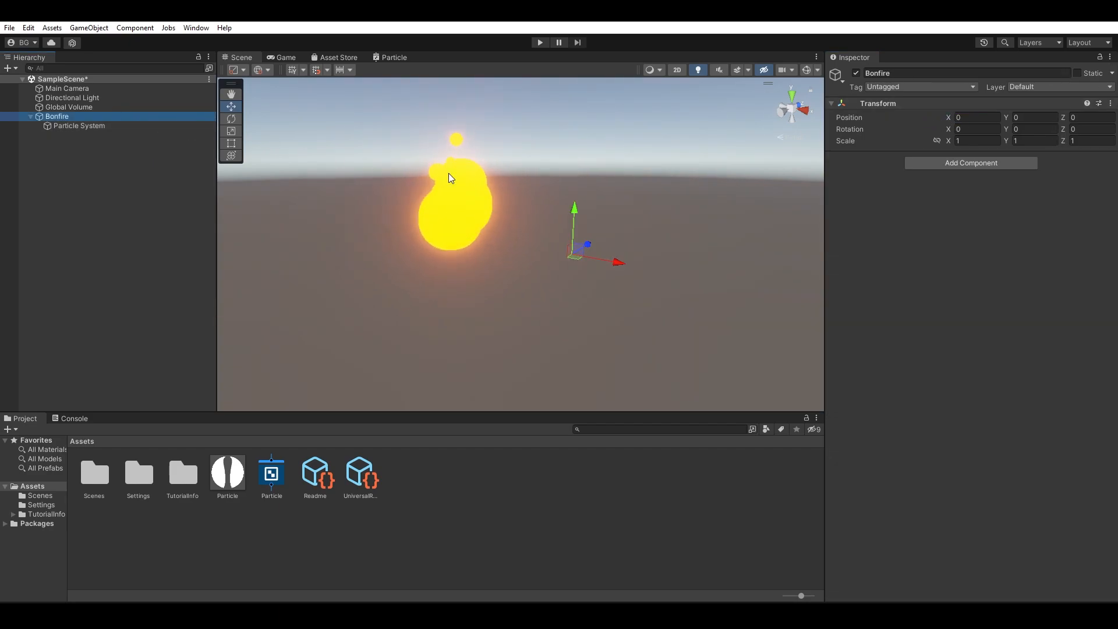
pyautogui.click(132, 127)
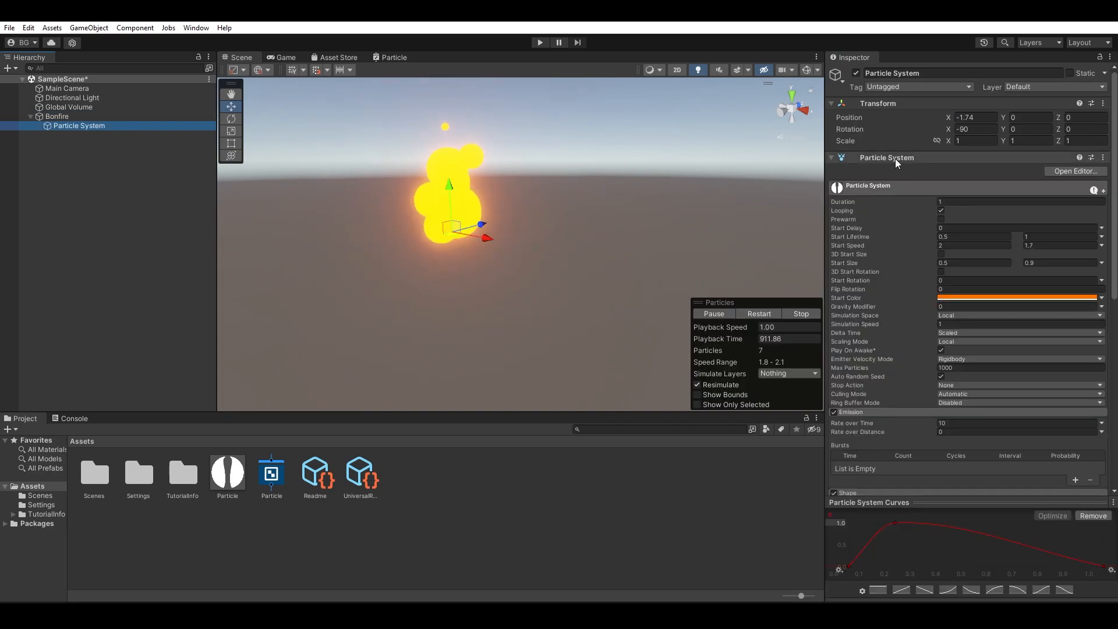
pyautogui.click(977, 117)
pyautogui.write('0')
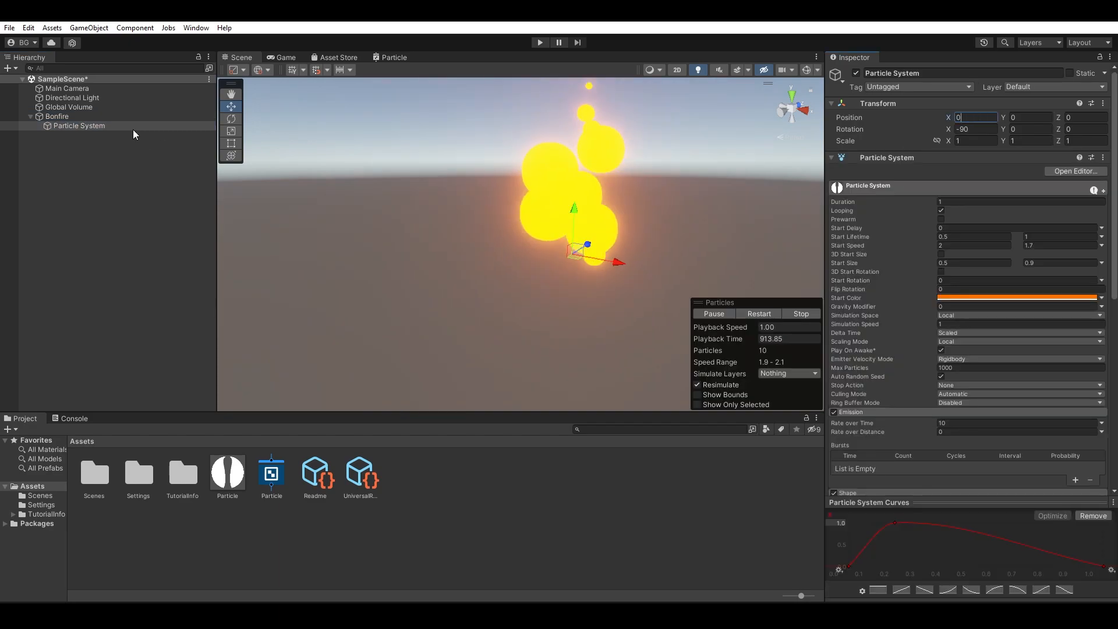
pyautogui.click(133, 116)
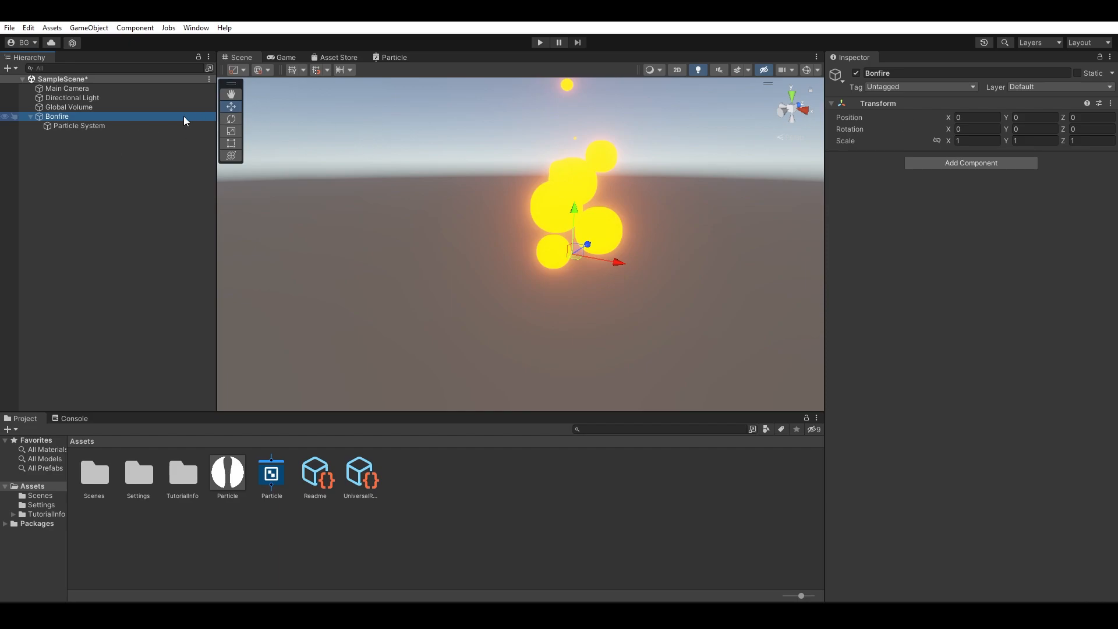
# Rename the Particle System under Bonfire to Base Flame.
pyautogui.click(140, 125)
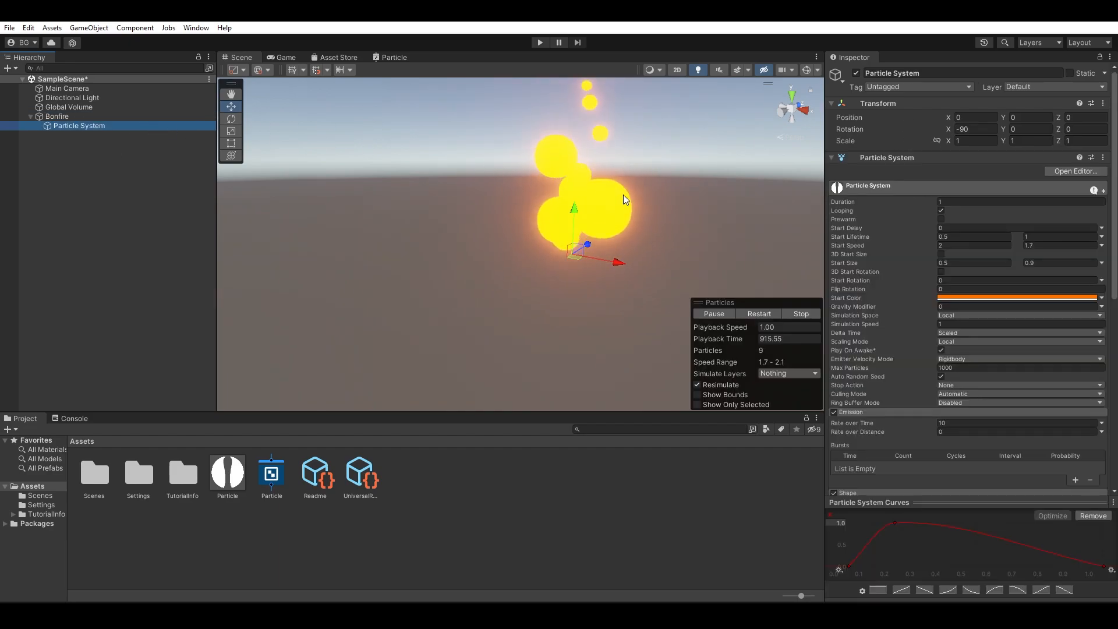
pyautogui.moveTo(681, 173); pyautogui.dragTo(665, 189, button='right')
pyautogui.moveTo(594, 251); pyautogui.dragTo(588, 258, button='middle')
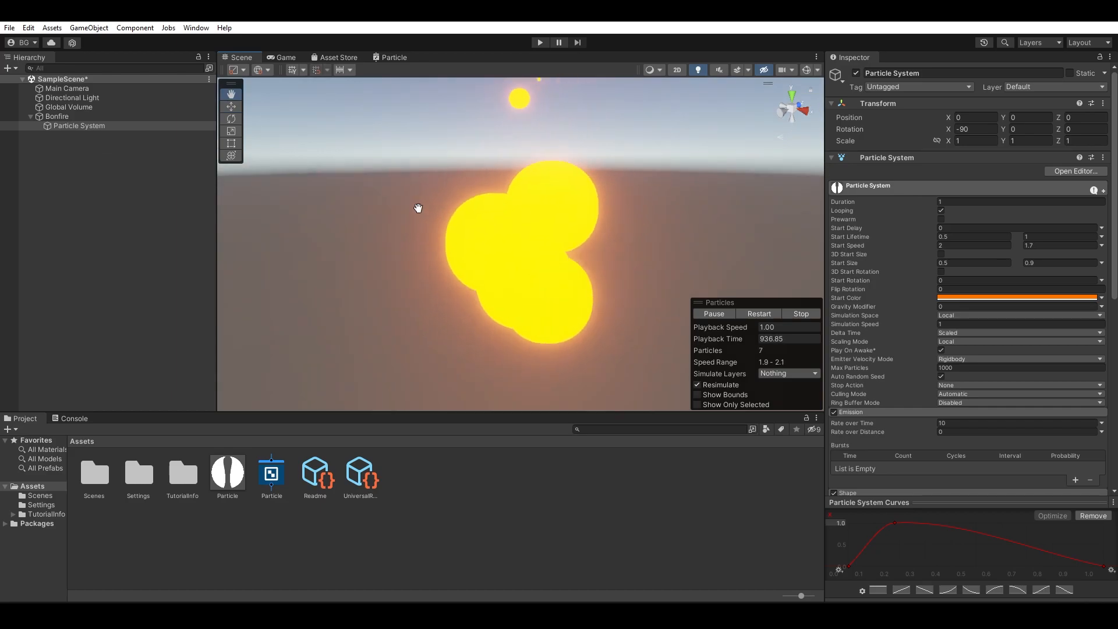
pyautogui.click(126, 141)
pyautogui.click(103, 125)
pyautogui.press('F2')
pyautogui.write('Base Flame')
pyautogui.press('Return')
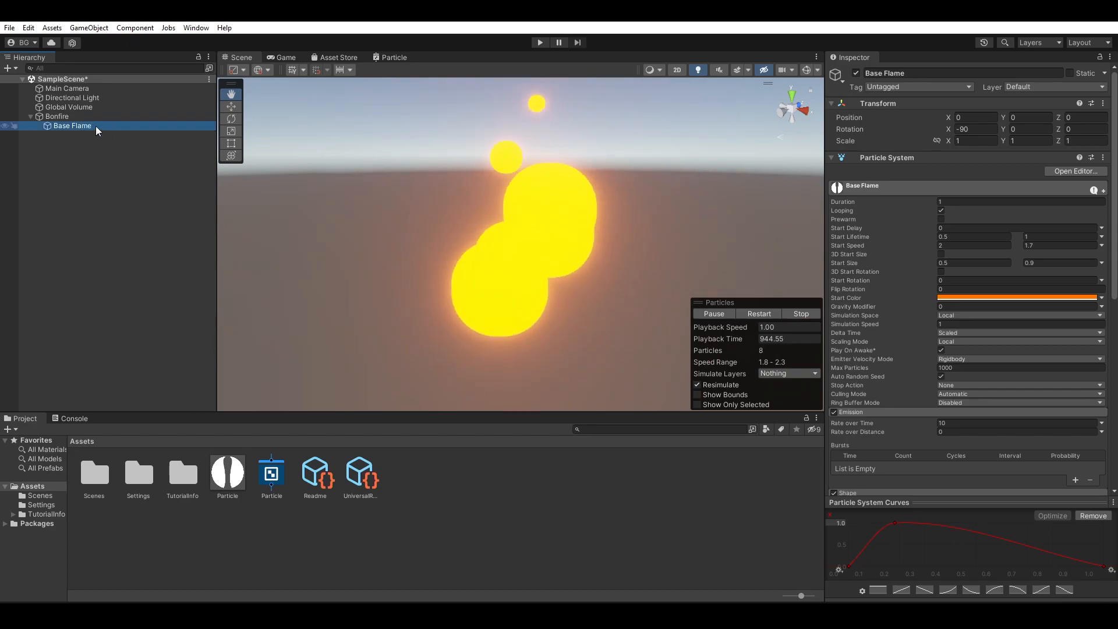
# Duplicate Base Flame within Bonfire and rename the copy to Embers.
pyautogui.hotkey('ctrl', 'd')
pyautogui.click(105, 134)
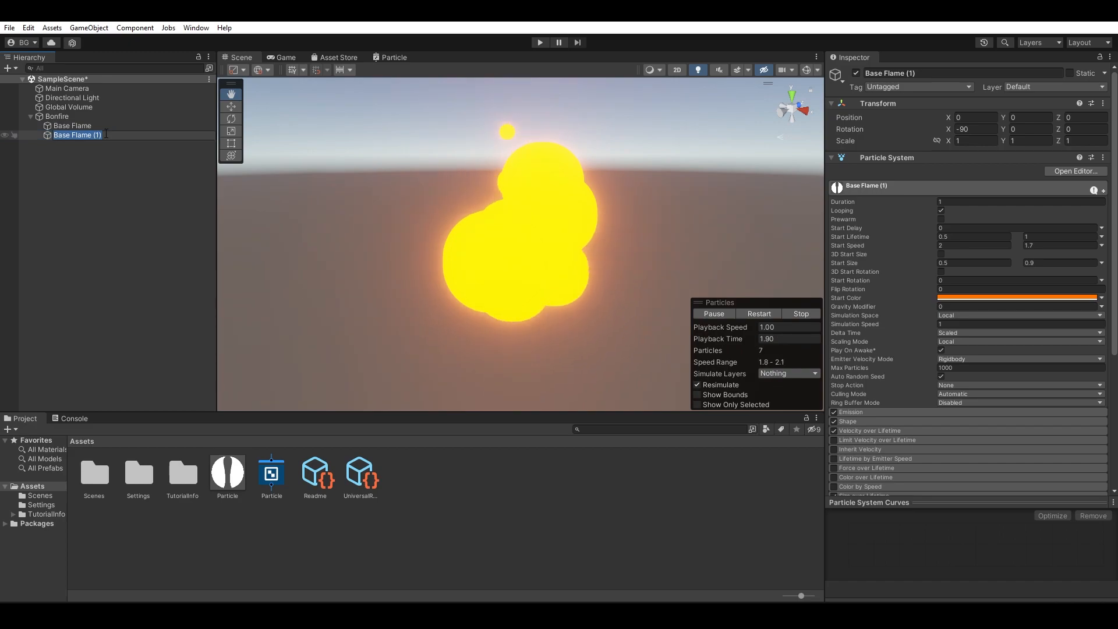
pyautogui.write('Embers')
pyautogui.press('Return')
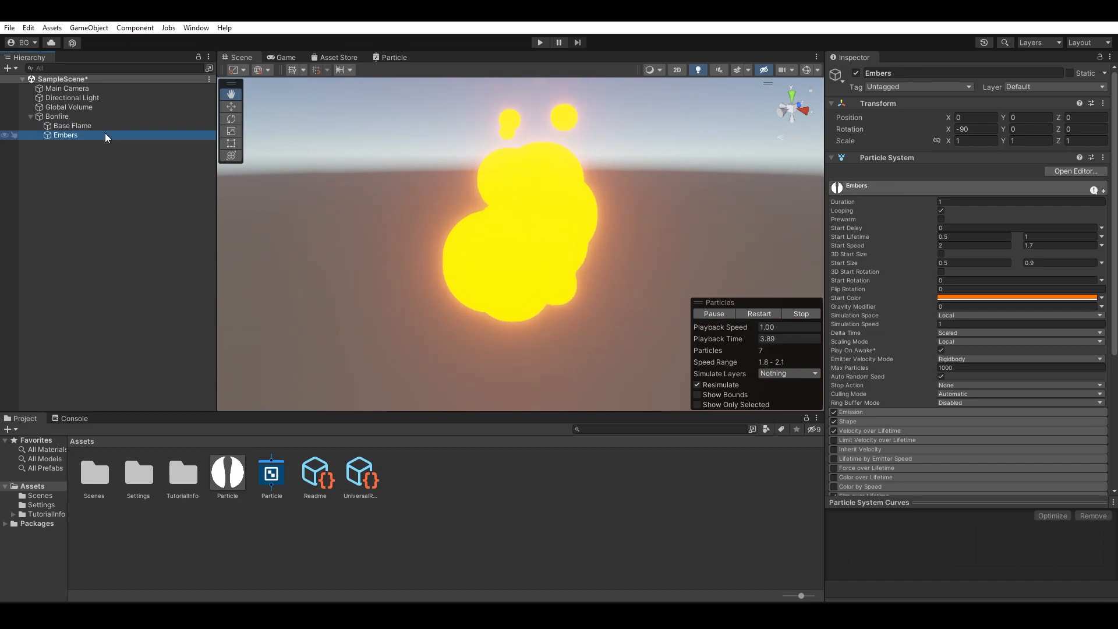
pyautogui.scroll(-3, 901, 313)
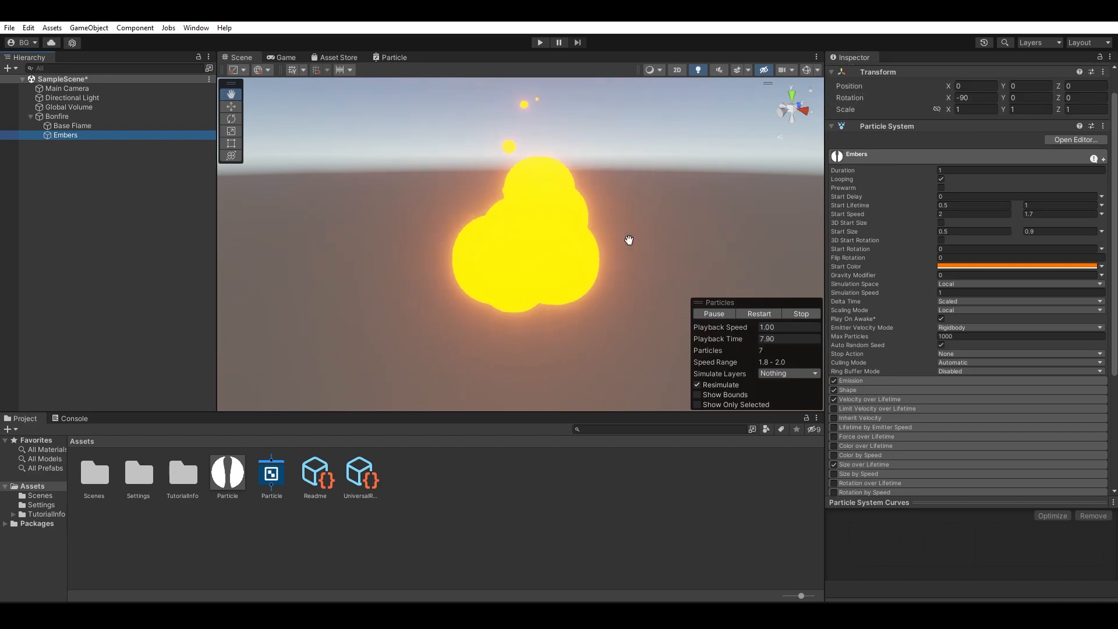
pyautogui.keyDown('alt'); pyautogui.moveTo(611, 239); pyautogui.dragTo(738, 258); pyautogui.keyUp('alt')
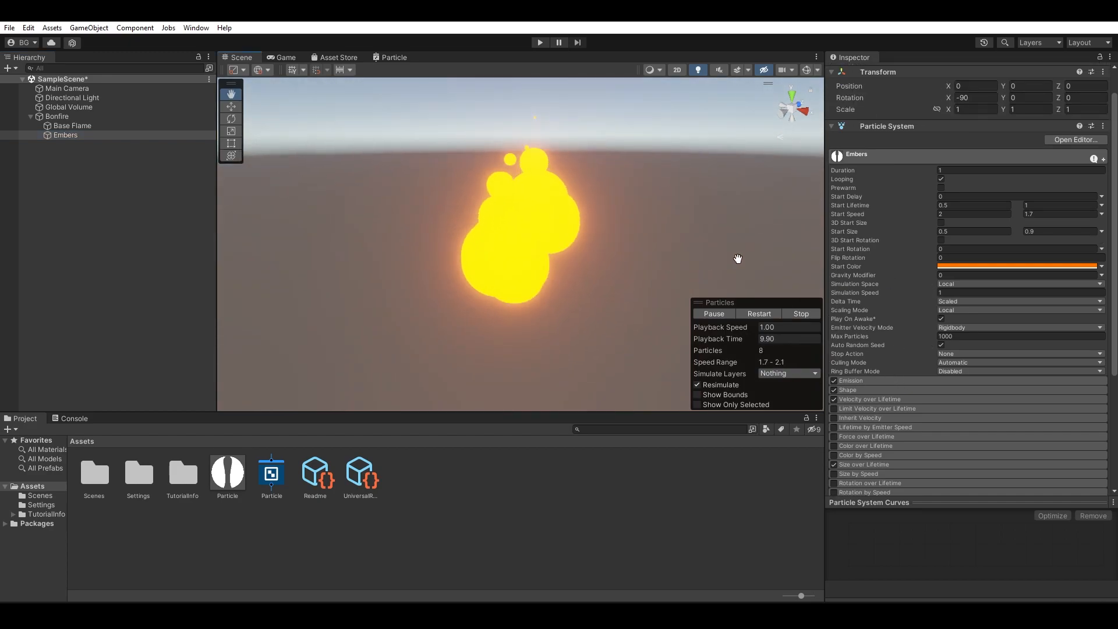
# Set the Embers Shape cone's radius to 0.78 and its radius thickness to 0.14.
pyautogui.scroll(-3, 908, 323)
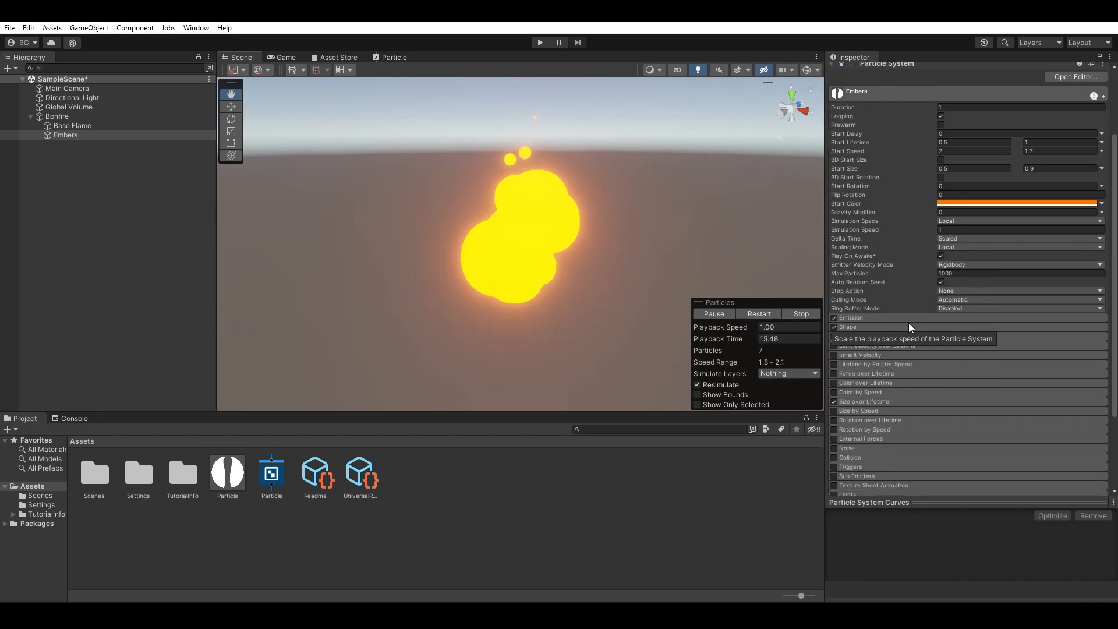
pyautogui.click(864, 327)
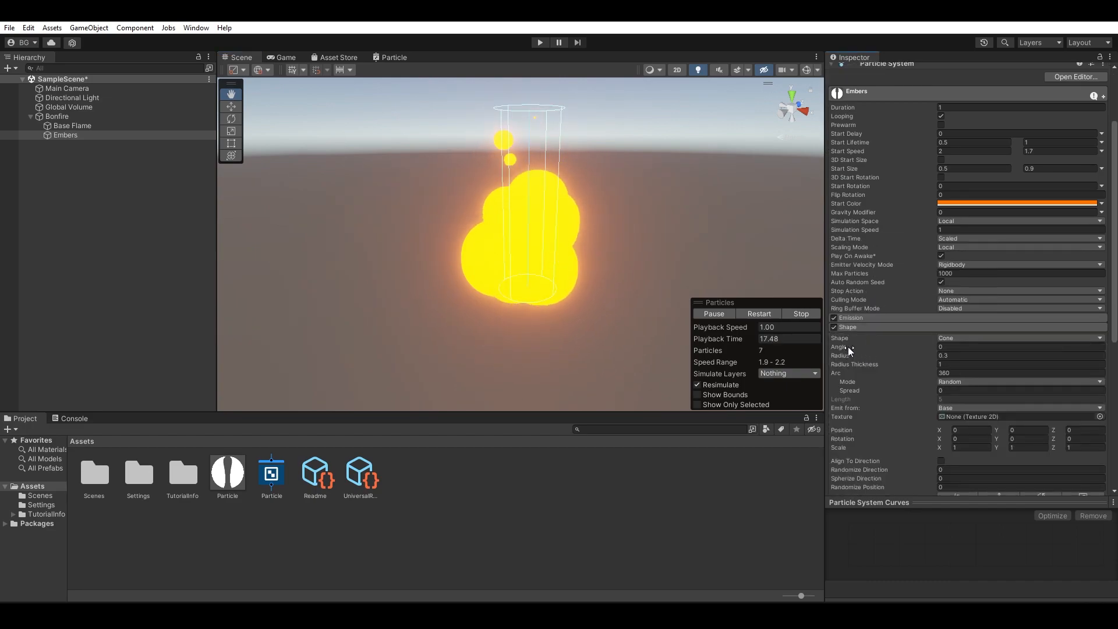
pyautogui.moveTo(848, 354); pyautogui.dragTo(859, 352)
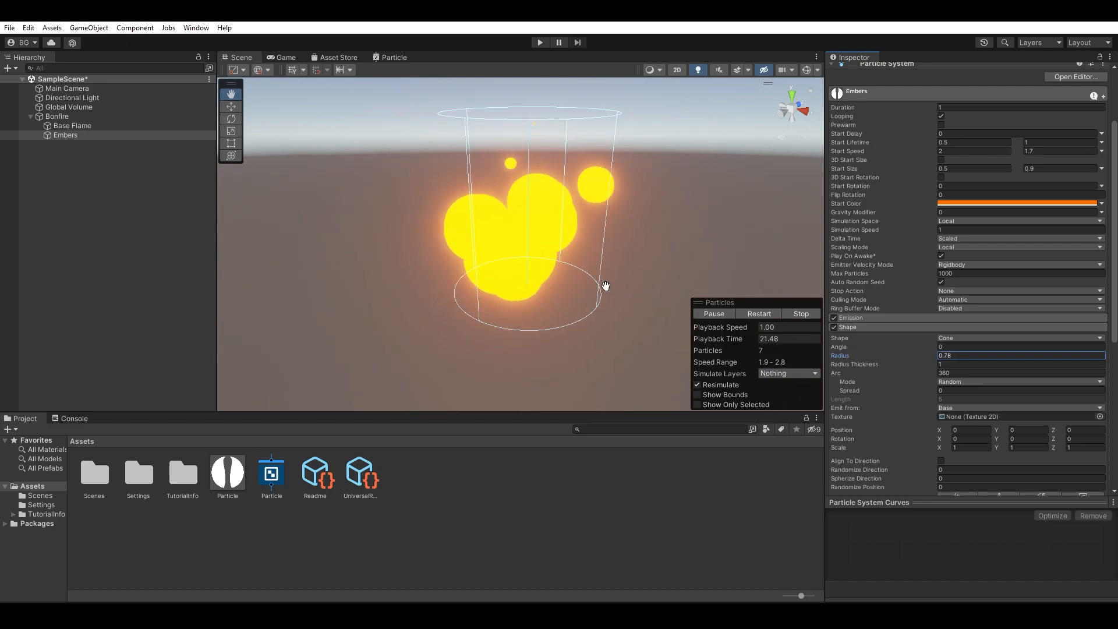
pyautogui.keyDown('alt'); pyautogui.moveTo(606, 293); pyautogui.dragTo(601, 250); pyautogui.keyUp('alt')
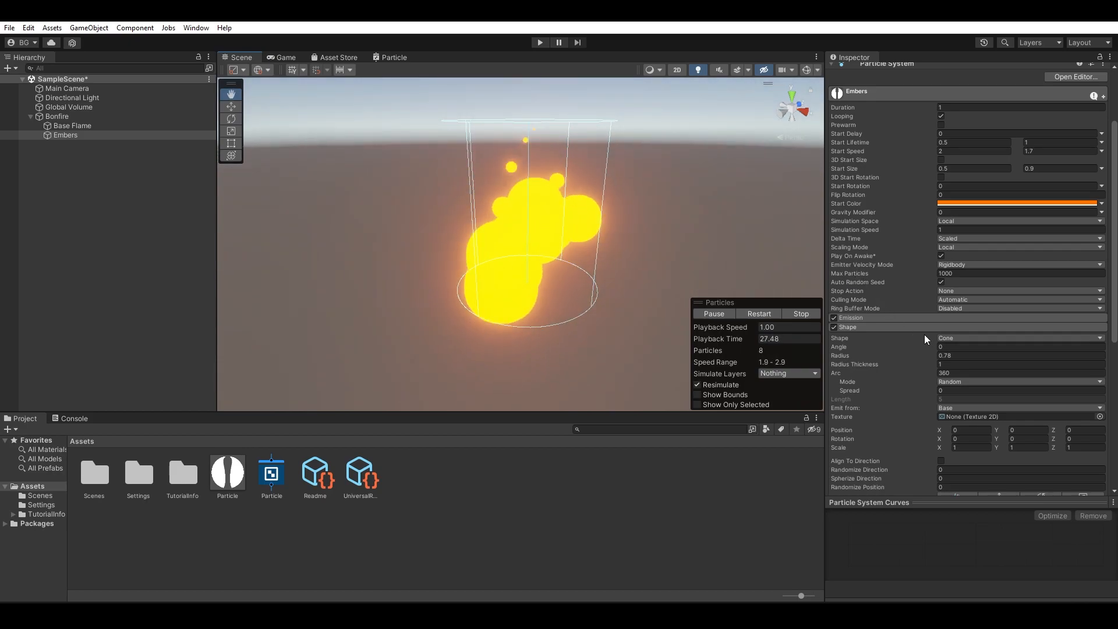
pyautogui.scroll(-1, 887, 344)
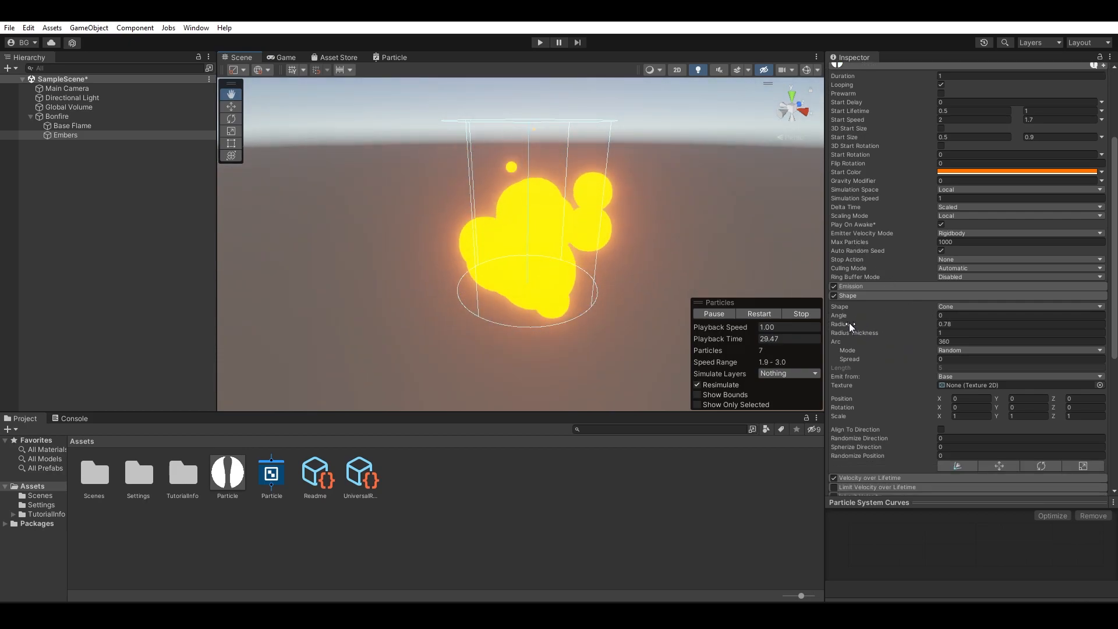
pyautogui.click(861, 333)
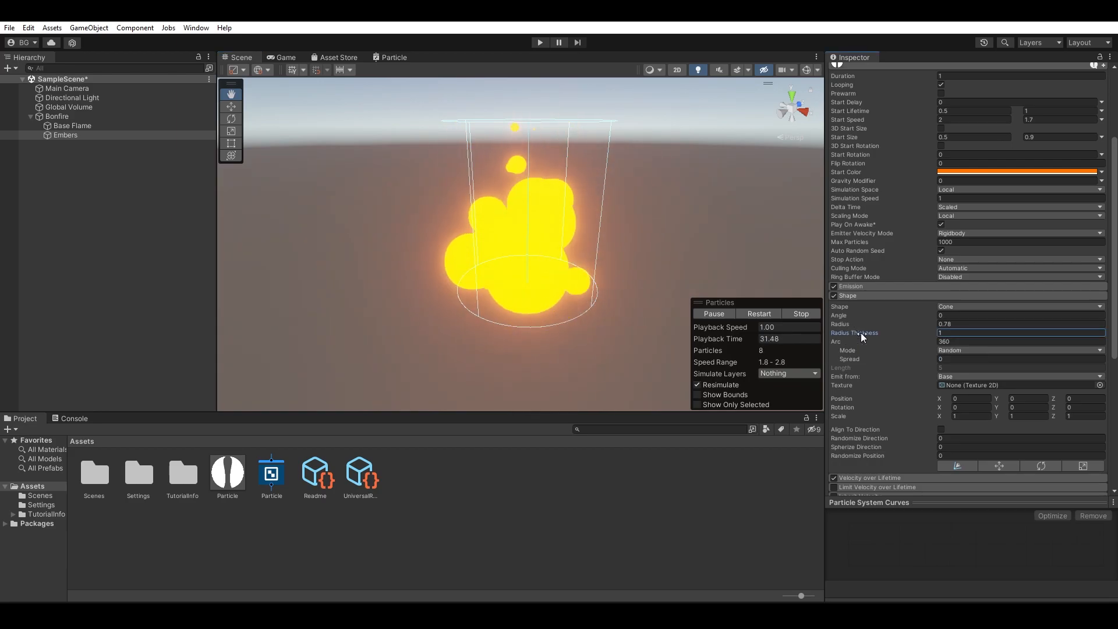
pyautogui.moveTo(859, 334); pyautogui.dragTo(840, 330)
pyautogui.keyDown('alt'); pyautogui.moveTo(628, 194); pyautogui.dragTo(631, 235); pyautogui.keyUp('alt')
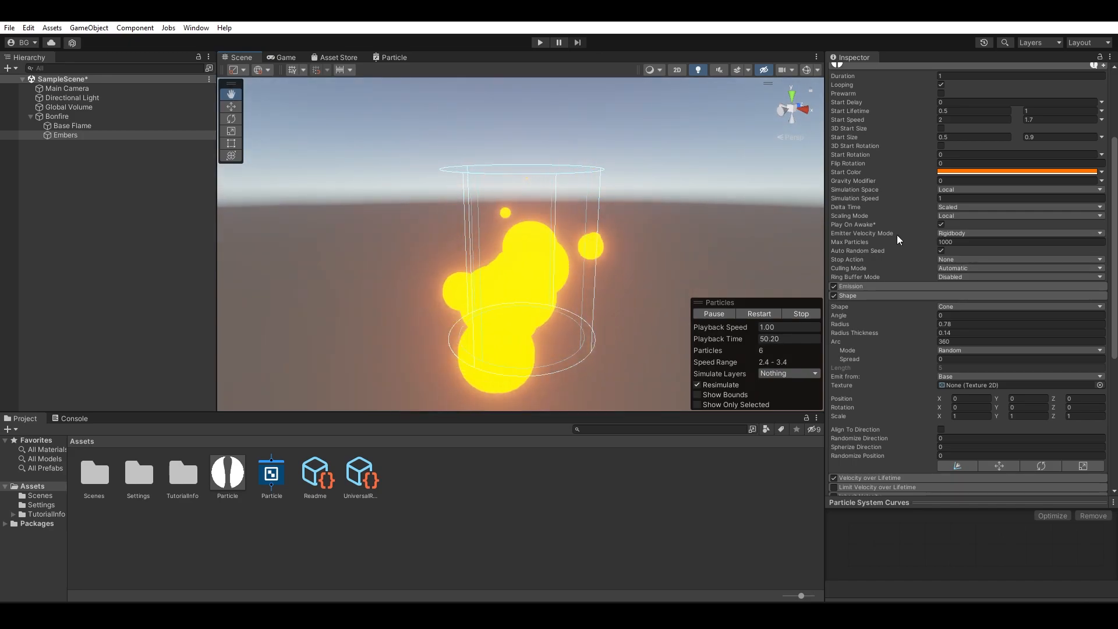
# Set the Embers start size to a random range of 0.1 and 0.2.
pyautogui.scroll(3, 908, 219)
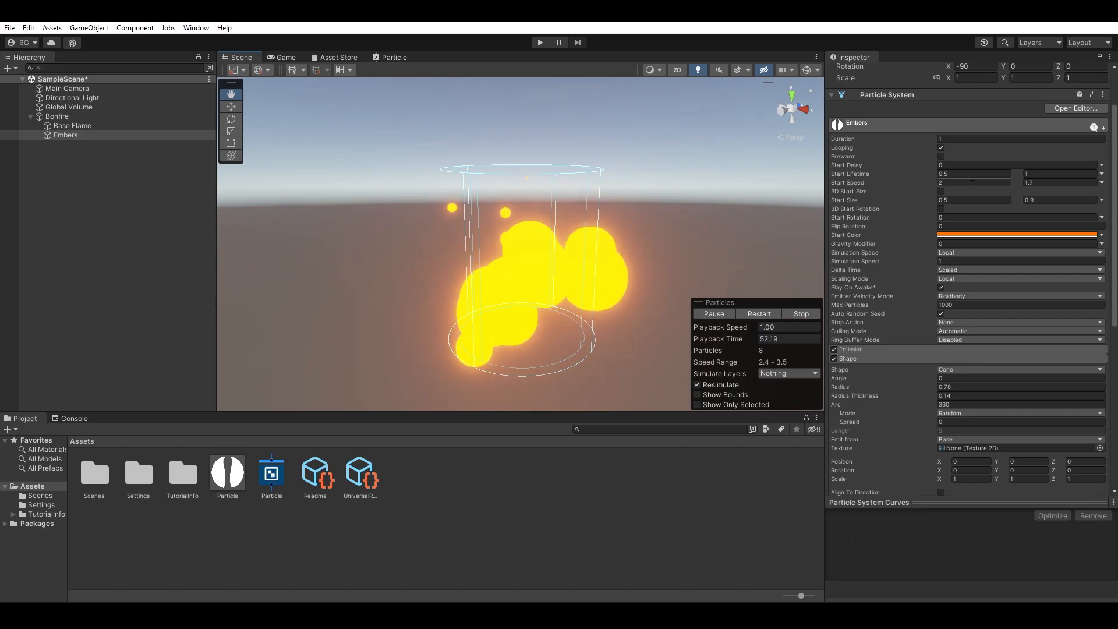
pyautogui.click(1040, 200)
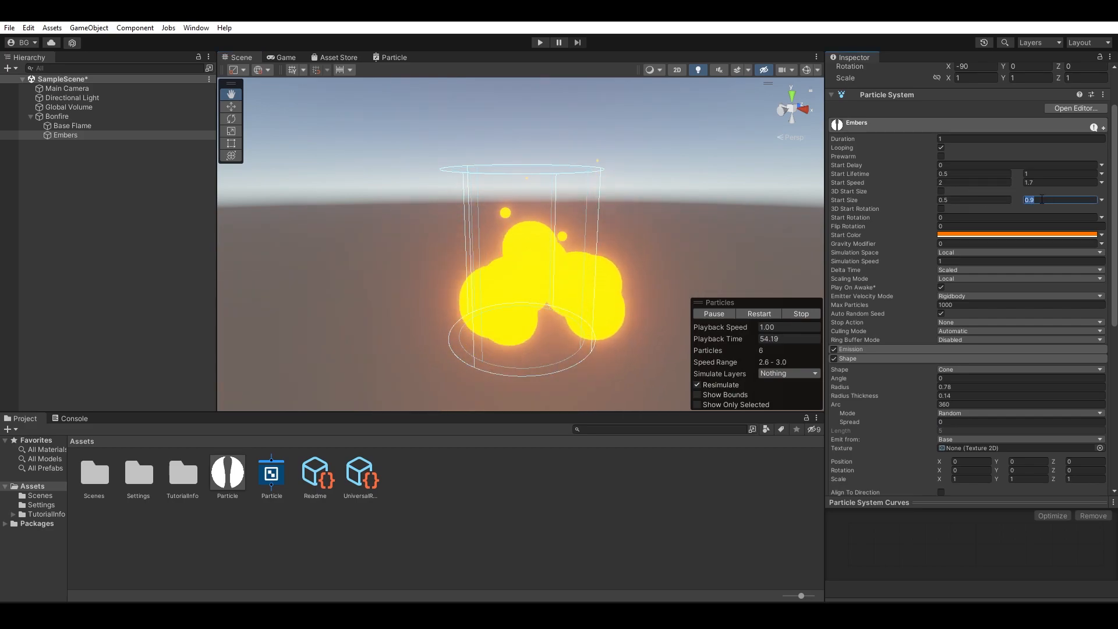
pyautogui.write('0.2')
pyautogui.click(999, 200)
pyautogui.write('0.3')
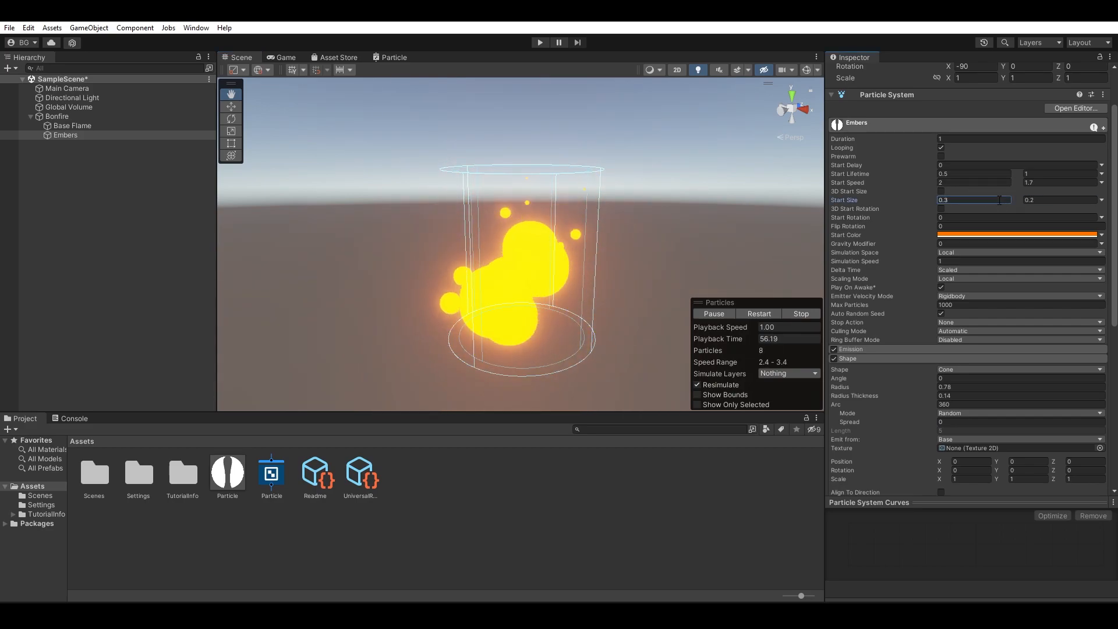
pyautogui.press('Return')
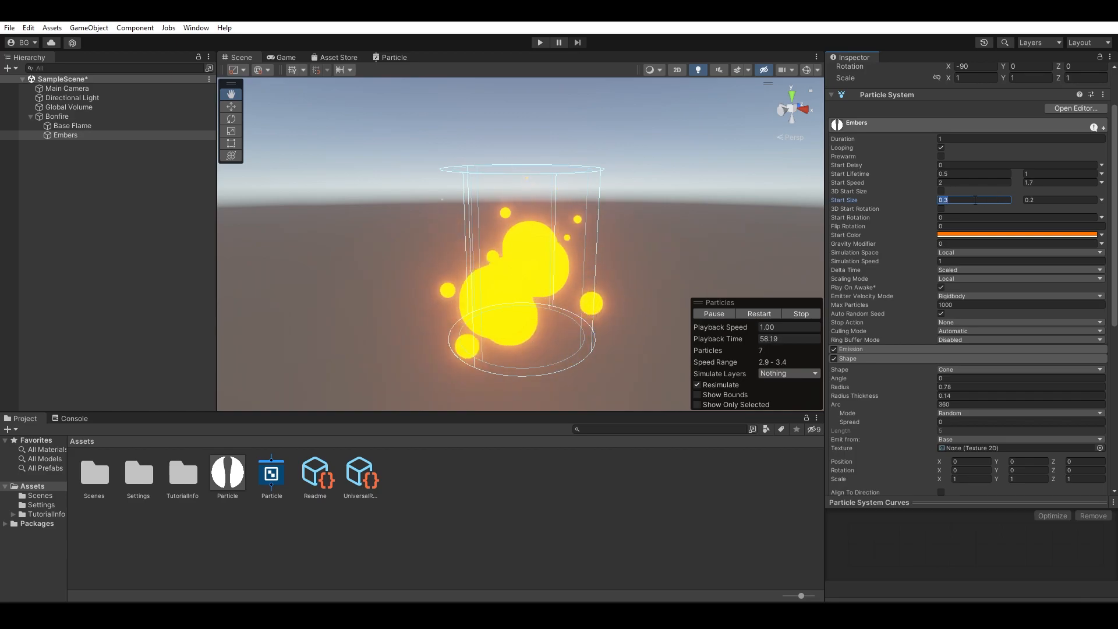
pyautogui.write('0.1')
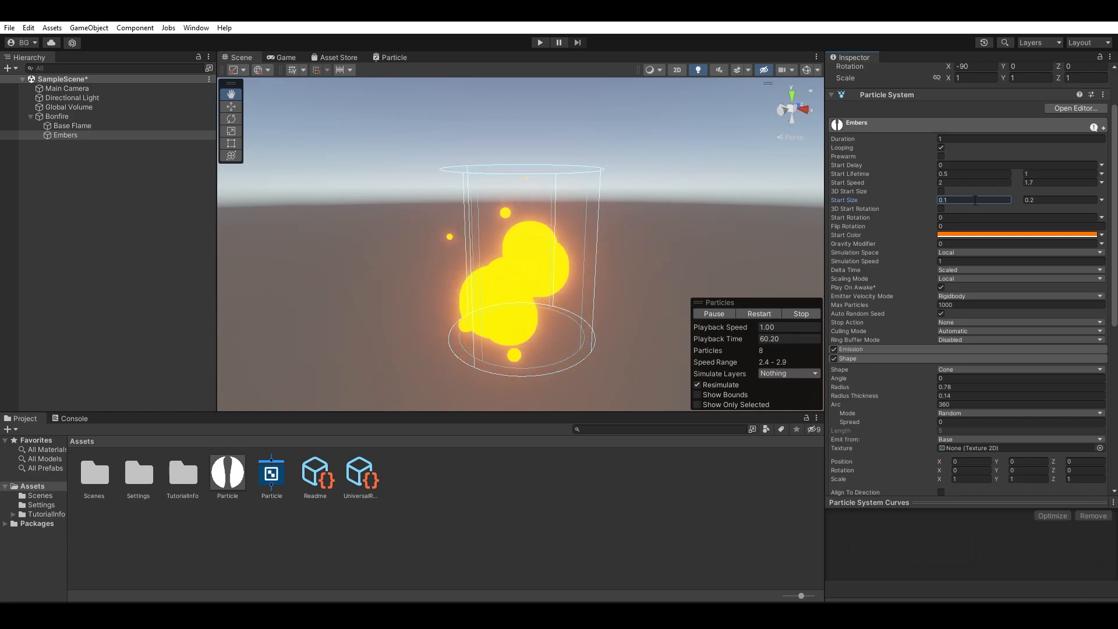
pyautogui.moveTo(631, 246)
pyautogui.keyDown('alt'); pyautogui.mouseDown()
pyautogui.moveTo(639, 200)
pyautogui.moveTo(637, 259)
pyautogui.mouseUp(); pyautogui.keyUp('alt')
# Change the Embers renderer's render mode to Stretched Billboard.
pyautogui.scroll(-10, 956, 284)
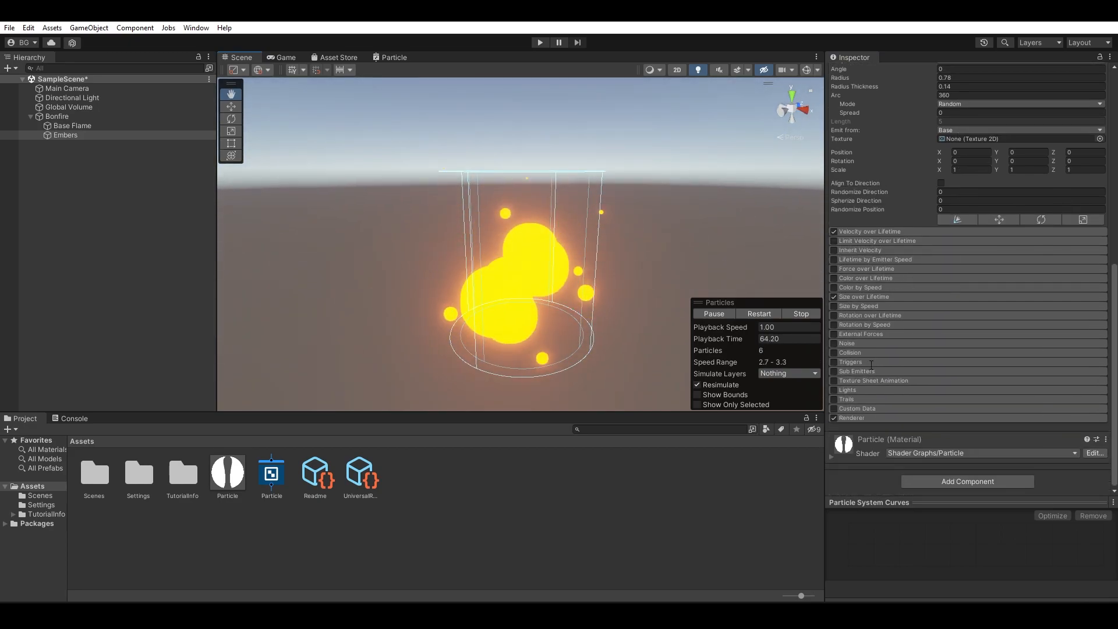
pyautogui.click(871, 418)
pyautogui.scroll(-4, 899, 333)
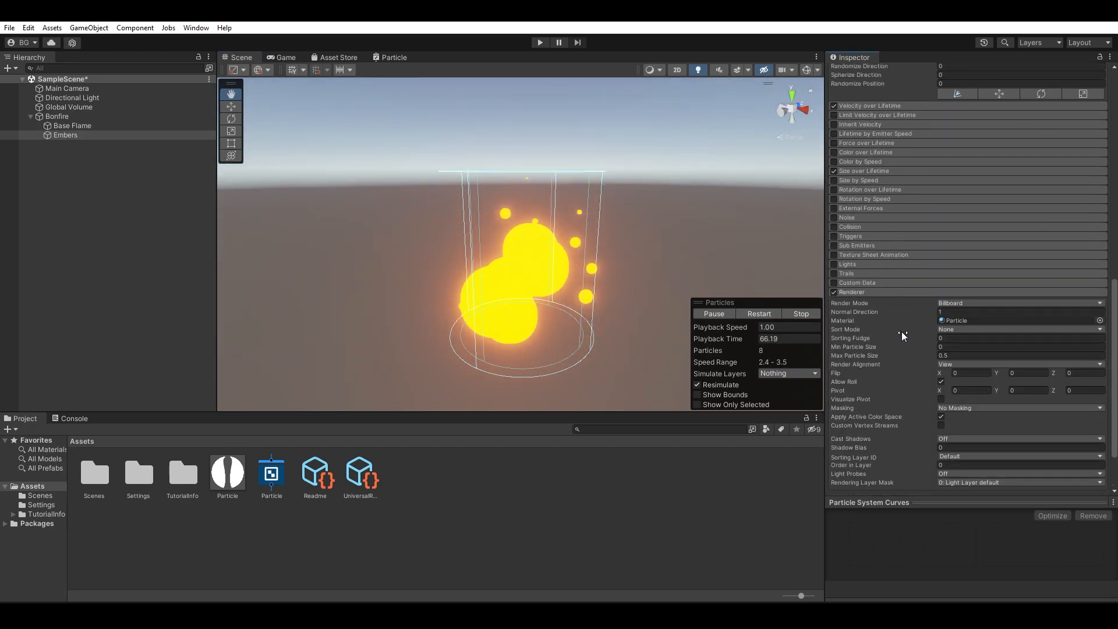
pyautogui.click(957, 302)
pyautogui.click(968, 326)
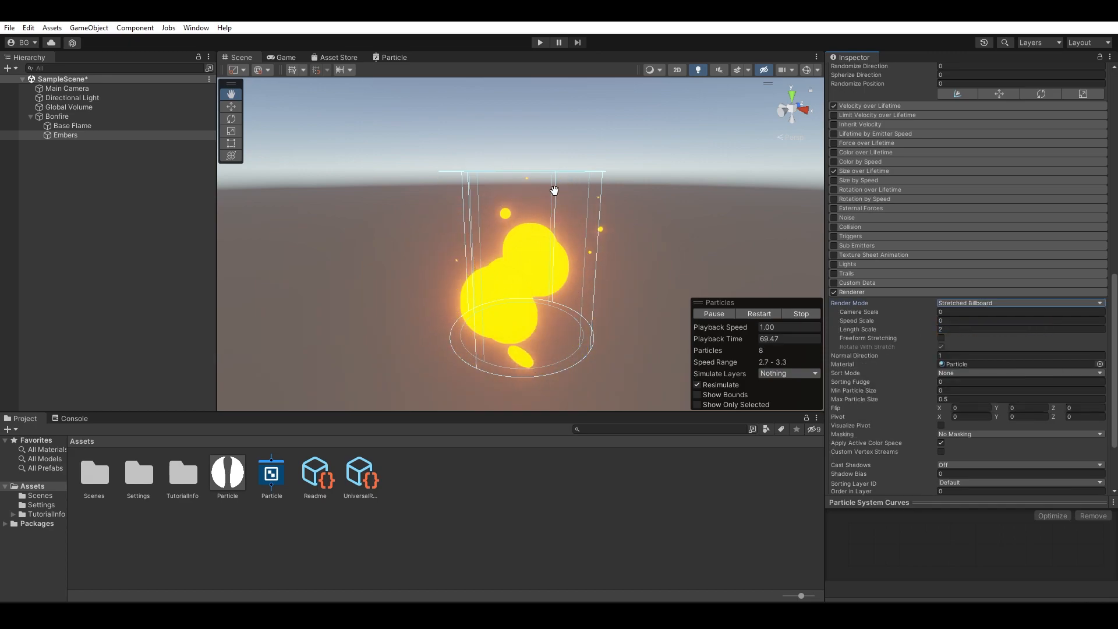
pyautogui.keyDown('alt'); pyautogui.moveTo(653, 216); pyautogui.dragTo(653, 155); pyautogui.keyUp('alt')
# Try a length scale of 2.7 on the stretched embers, and restore it to 2.
pyautogui.moveTo(917, 330); pyautogui.dragTo(943, 333)
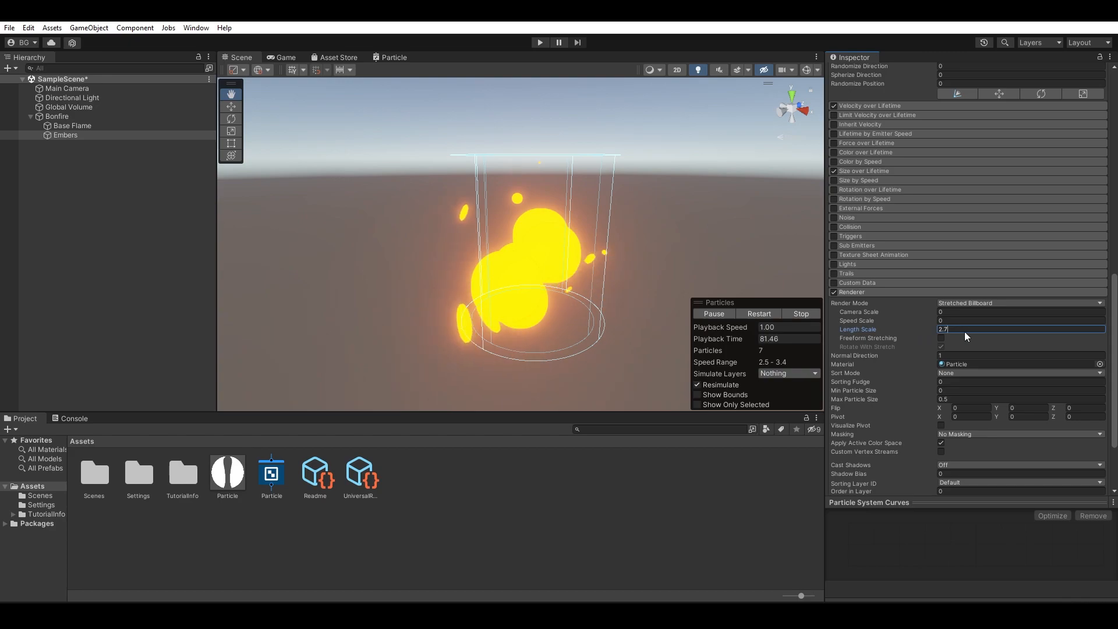
pyautogui.keyDown('alt'); pyautogui.moveTo(761, 274); pyautogui.dragTo(661, 253); pyautogui.keyUp('alt')
pyautogui.click(956, 330)
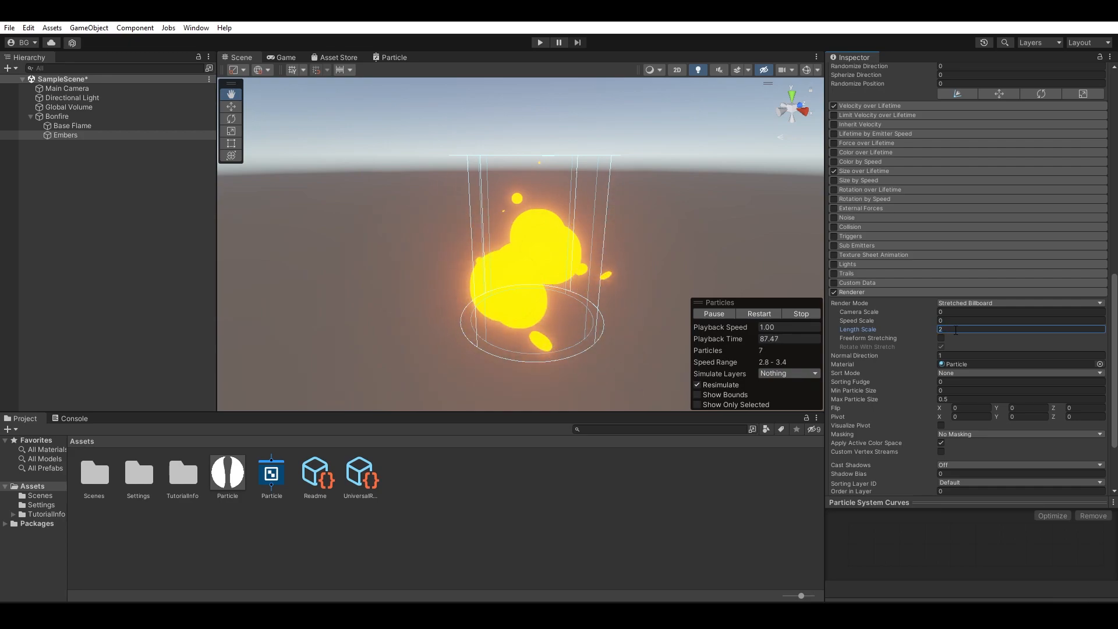
pyautogui.moveTo(716, 248)
pyautogui.keyDown('alt'); pyautogui.mouseDown()
pyautogui.moveTo(762, 180)
pyautogui.moveTo(722, 261)
pyautogui.mouseUp(); pyautogui.keyUp('alt')
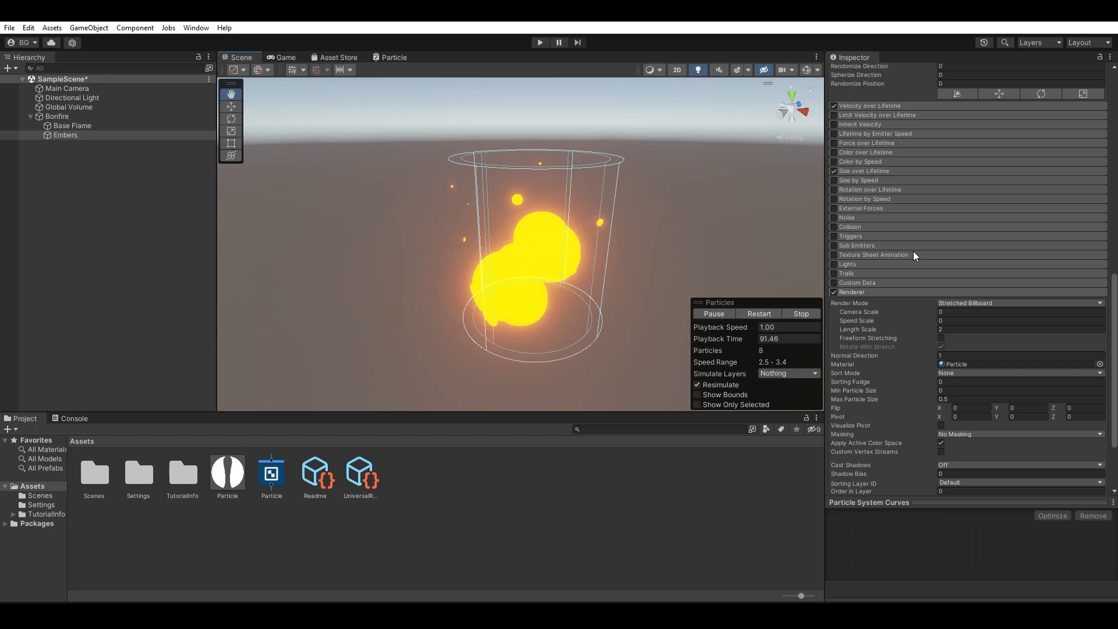
# Set the second value of the Embers start size range to 0.05.
pyautogui.scroll(3, 913, 251)
pyautogui.scroll(2, 1005, 304)
pyautogui.scroll(5, 1004, 304)
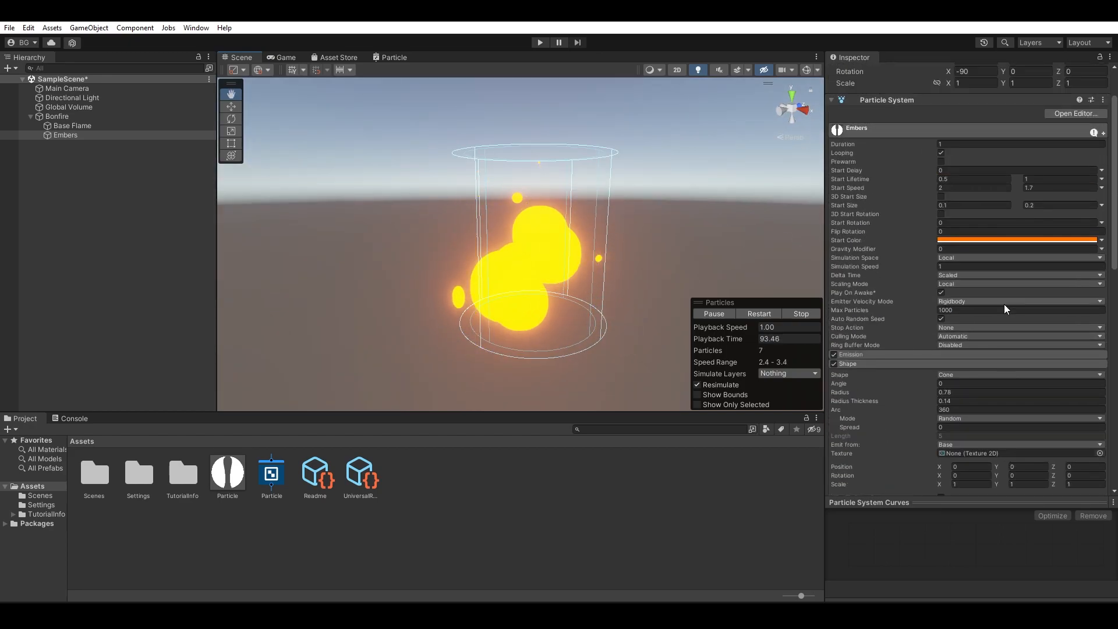
pyautogui.scroll(1, 1000, 299)
pyautogui.click(1042, 263)
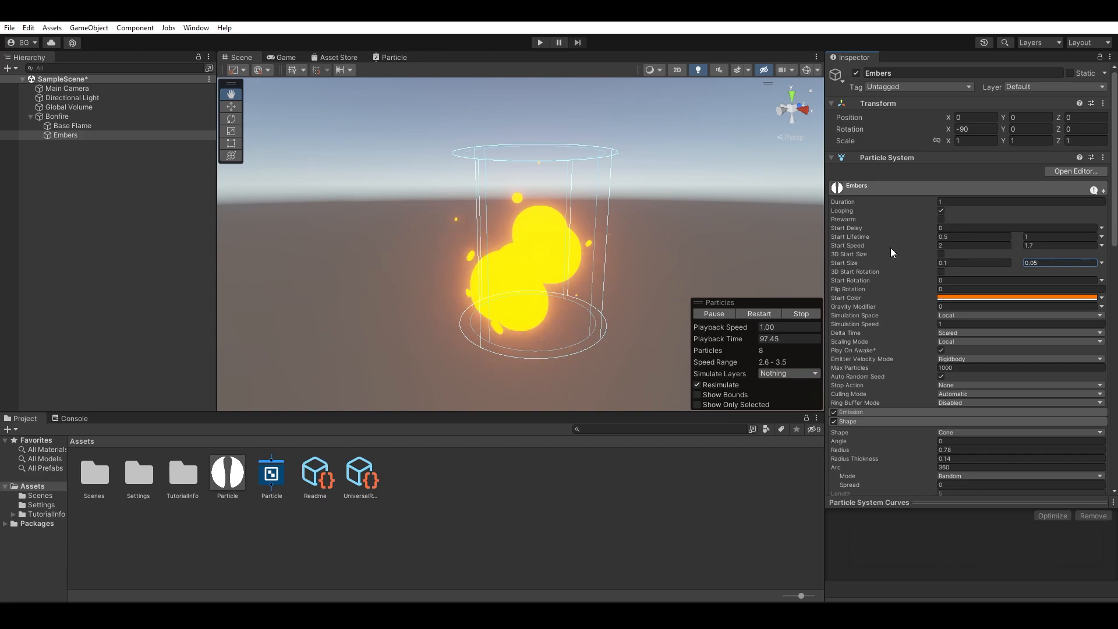
pyautogui.keyDown('alt'); pyautogui.moveTo(702, 232); pyautogui.dragTo(696, 256); pyautogui.keyUp('alt')
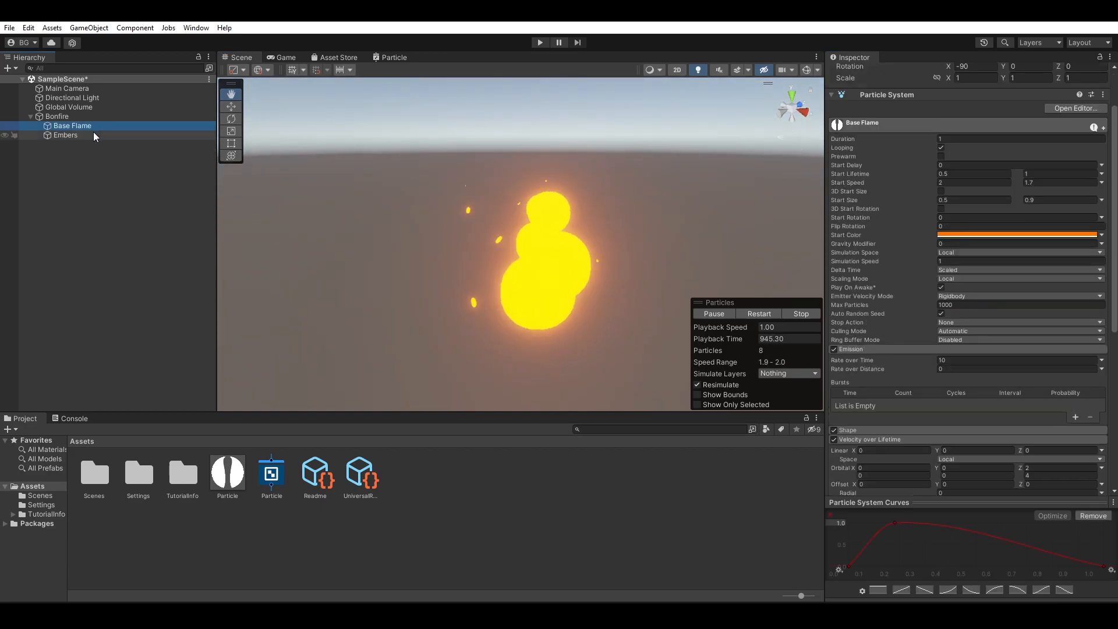
# Restart the simulation of Base Flame and Embers together and examine the combined effect from several angles.
pyautogui.click(757, 314)
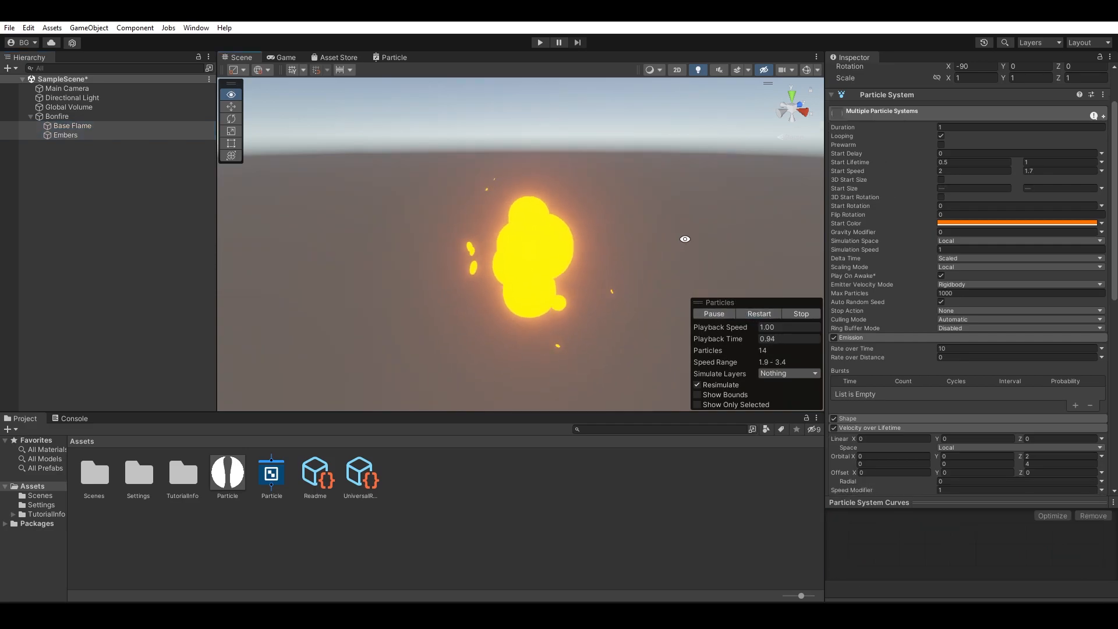
pyautogui.keyDown('alt'); pyautogui.moveTo(681, 236); pyautogui.dragTo(679, 240); pyautogui.keyUp('alt')
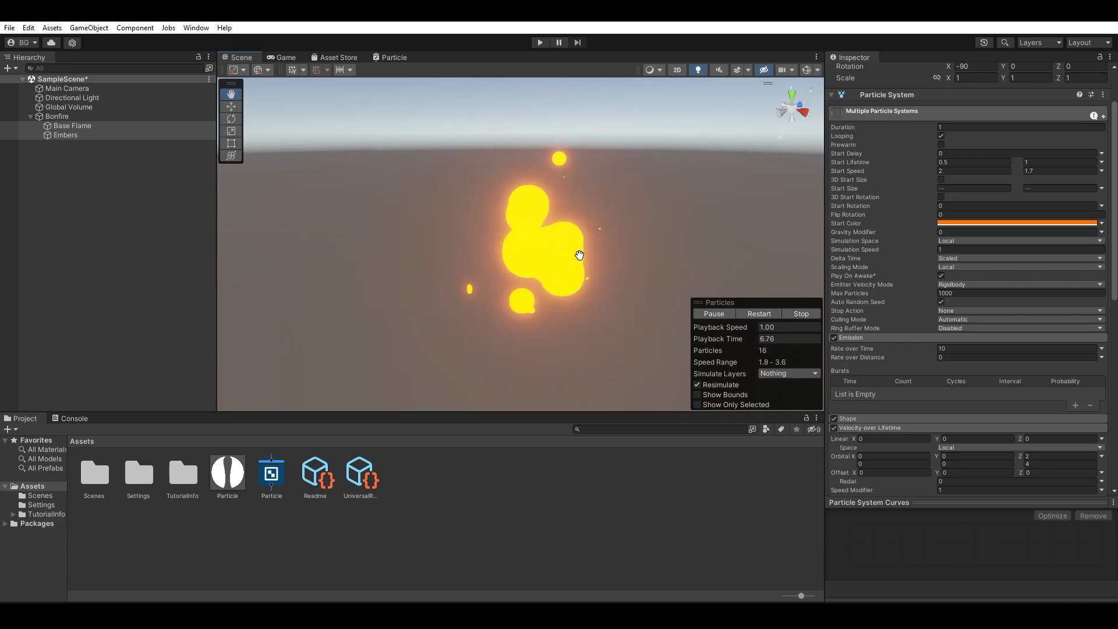
pyautogui.keyDown('alt'); pyautogui.moveTo(625, 251); pyautogui.dragTo(597, 219); pyautogui.keyUp('alt')
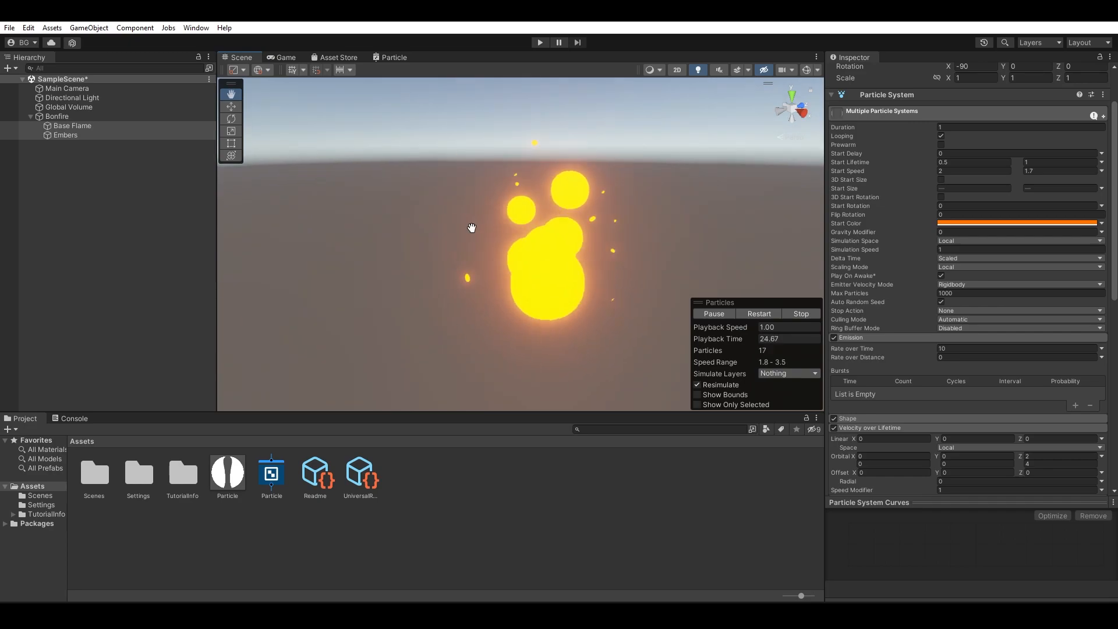
# Duplicate Base Flame within Bonfire and rename the copy to Smoke.
pyautogui.click(109, 126)
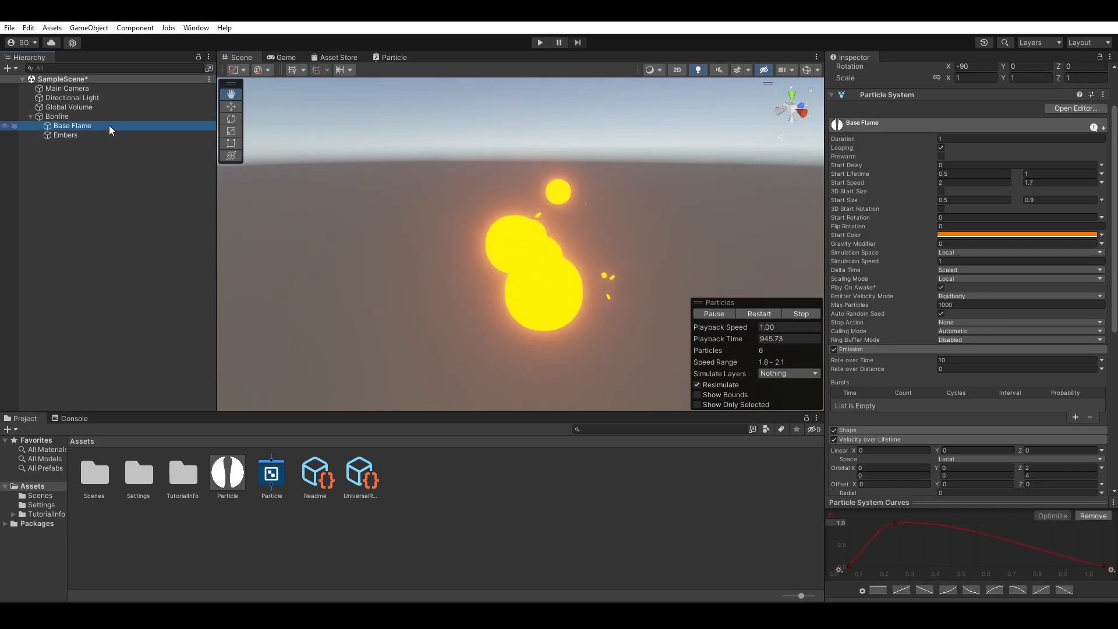
pyautogui.hotkey('ctrl', 'd')
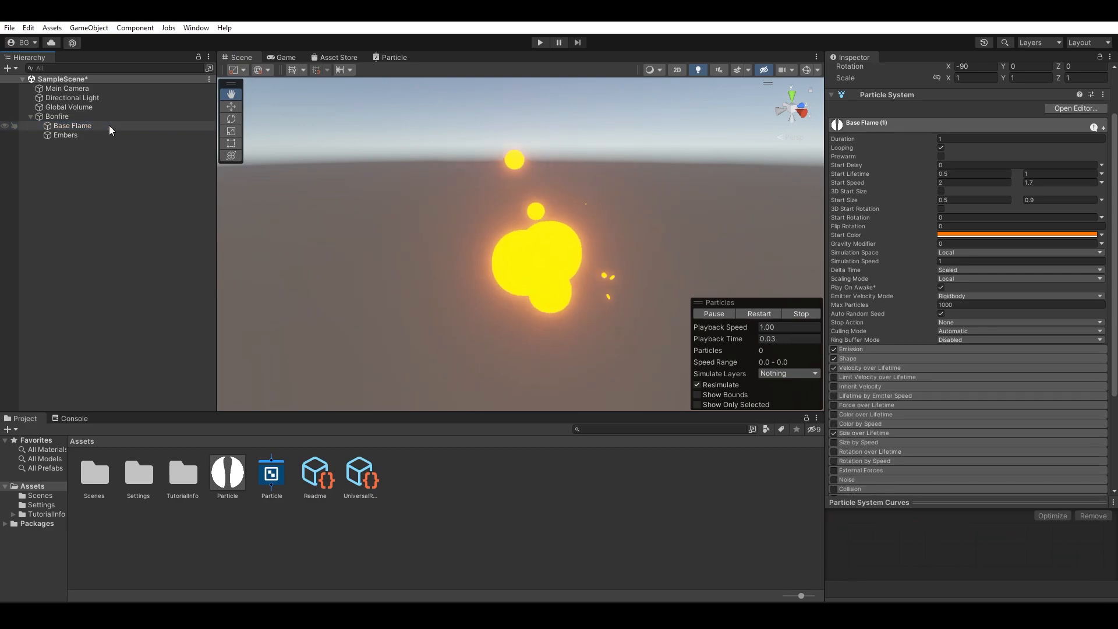
pyautogui.click(102, 143)
pyautogui.write('Smoke')
pyautogui.press('Return')
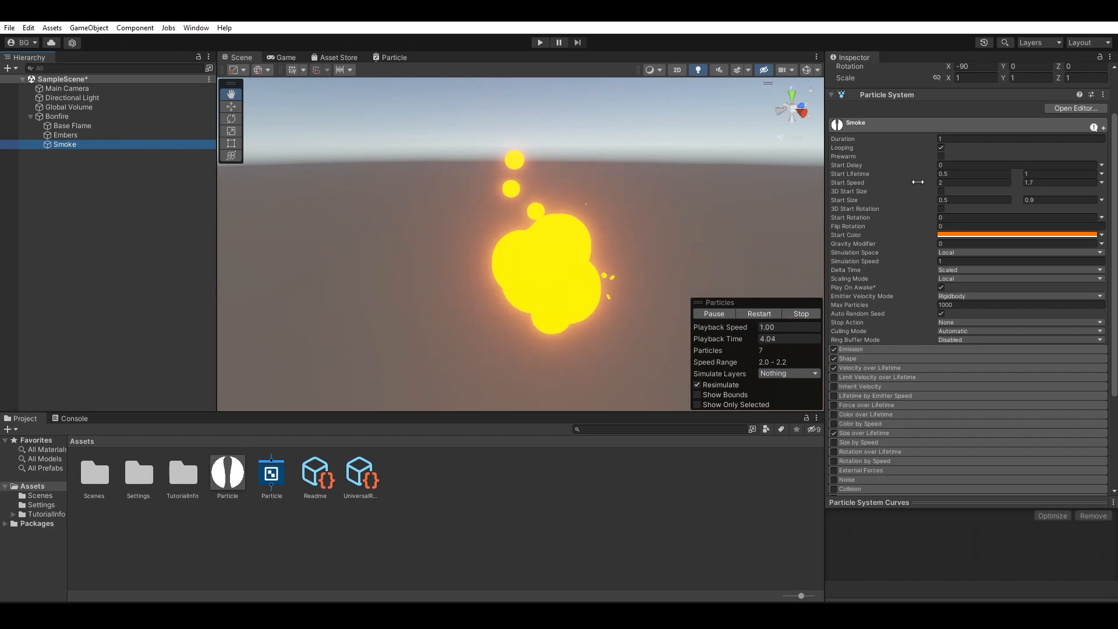
# Set the Smoke start color to dark grey 2E2E2E.
pyautogui.click(971, 234)
pyautogui.moveTo(1014, 316); pyautogui.dragTo(913, 345)
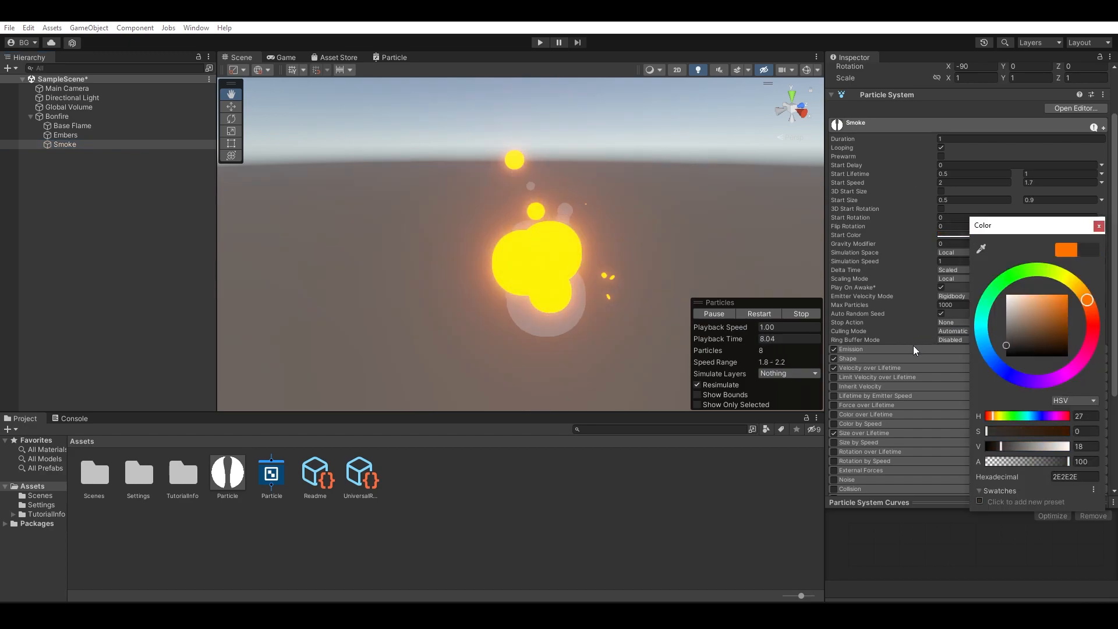
pyautogui.click(1099, 226)
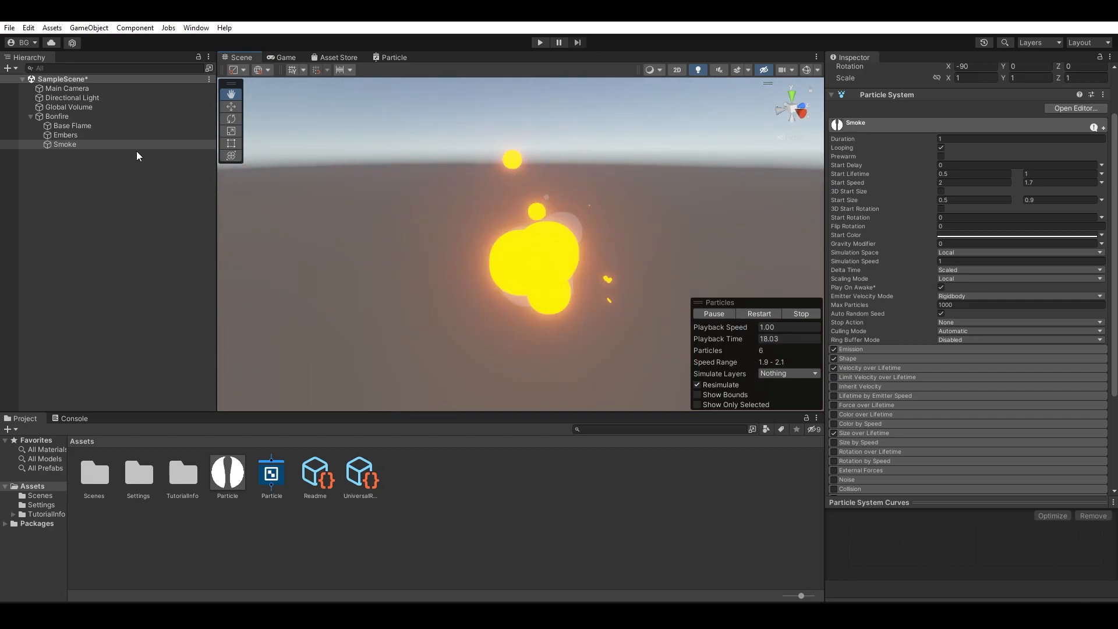
# Set the renderer's Order in Layer to 3 for both Base Flame and Embers, and select Smoke to check the layering.
pyautogui.click(142, 129)
pyautogui.keyDown('shift'); pyautogui.click(146, 134); pyautogui.keyUp('shift')
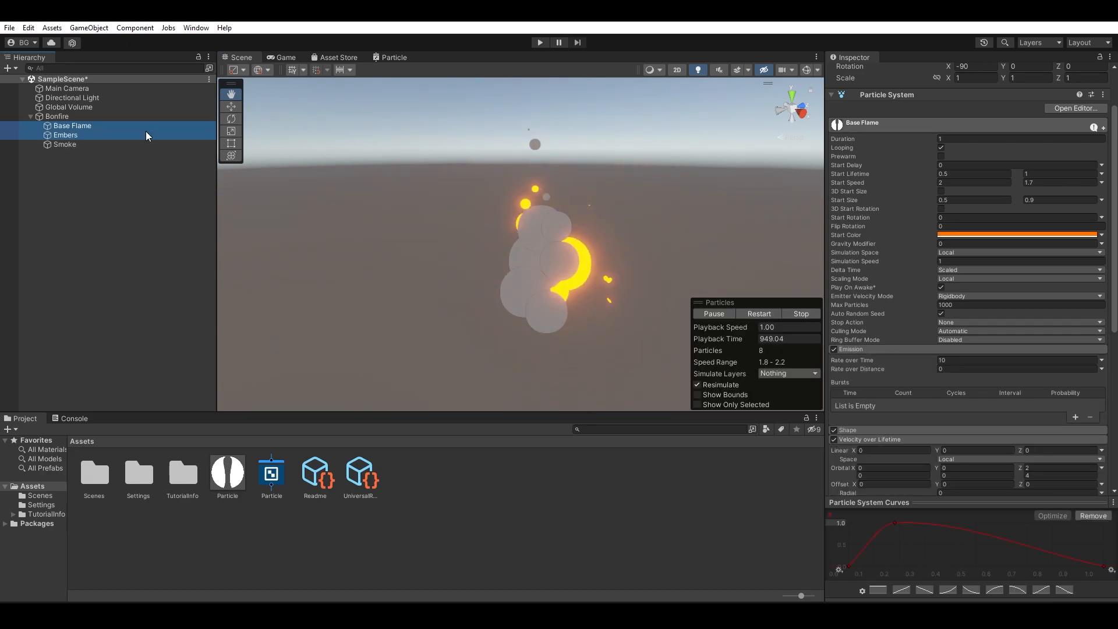
pyautogui.scroll(-12, 897, 281)
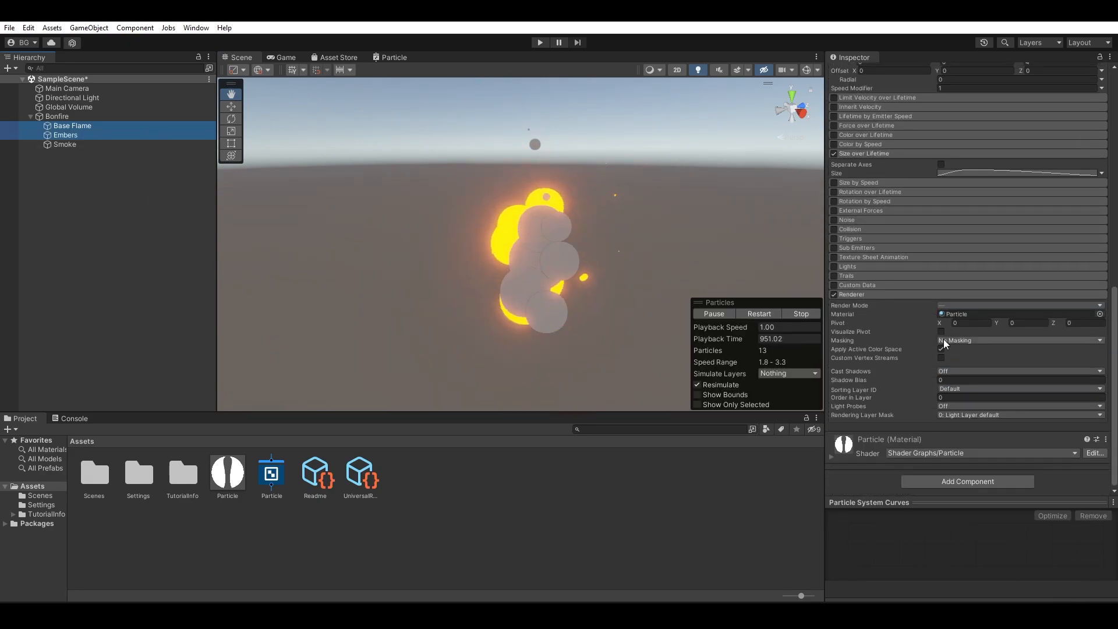
pyautogui.click(950, 397)
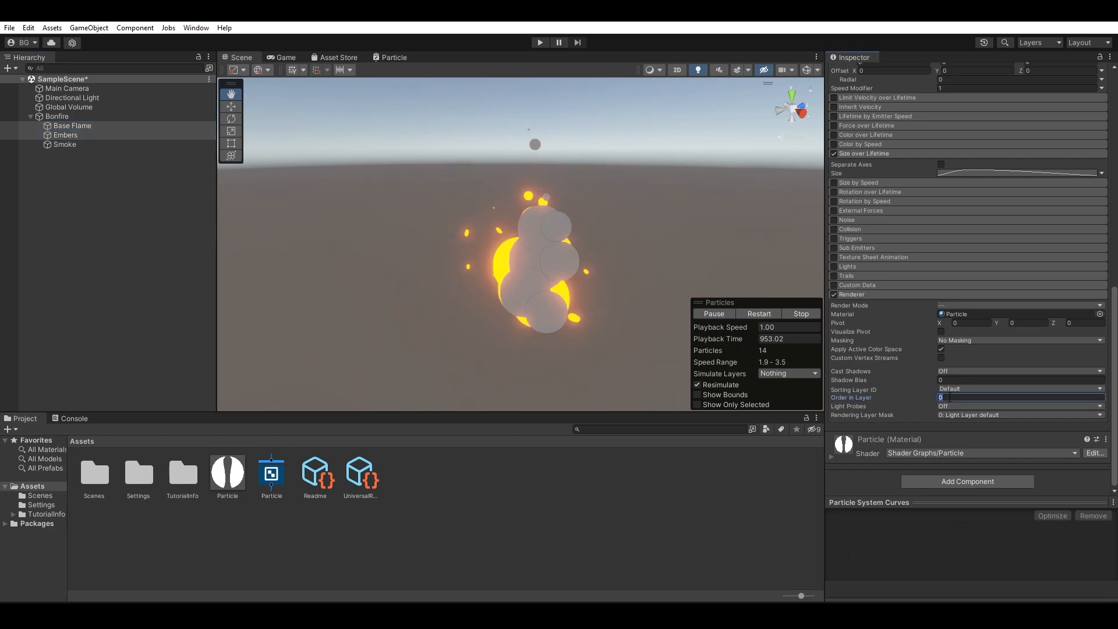
pyautogui.write('3')
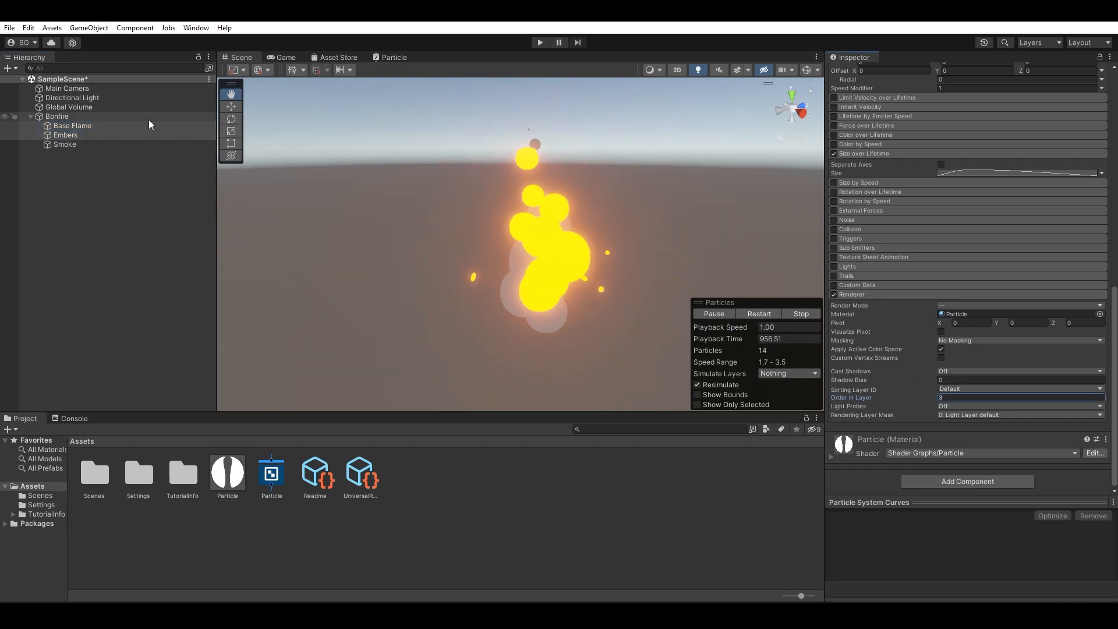
pyautogui.click(93, 144)
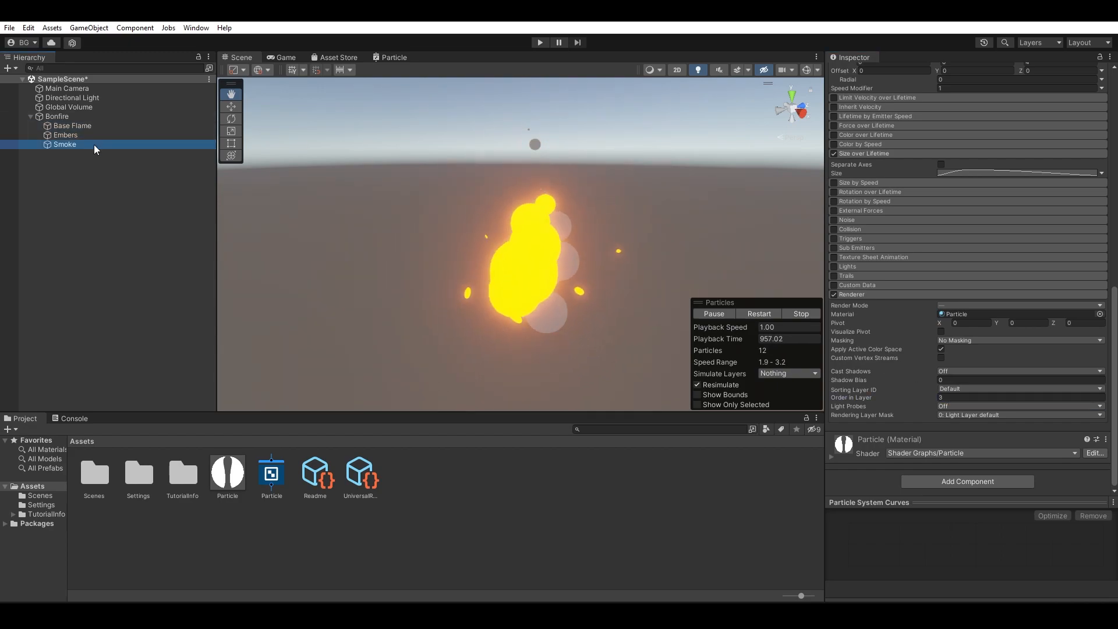
pyautogui.moveTo(654, 238)
pyautogui.keyDown('alt'); pyautogui.mouseDown()
pyautogui.moveTo(601, 237)
pyautogui.moveTo(736, 232)
pyautogui.moveTo(636, 232)
pyautogui.mouseUp(); pyautogui.keyUp('alt')
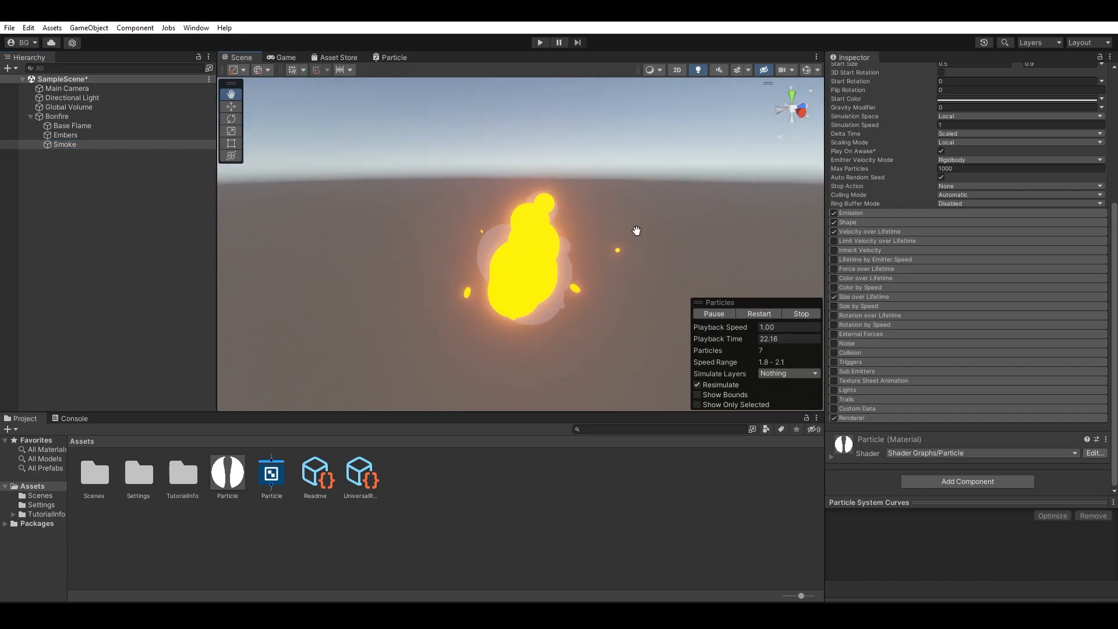
# Darken the Smoke start color to 191919.
pyautogui.click(129, 144)
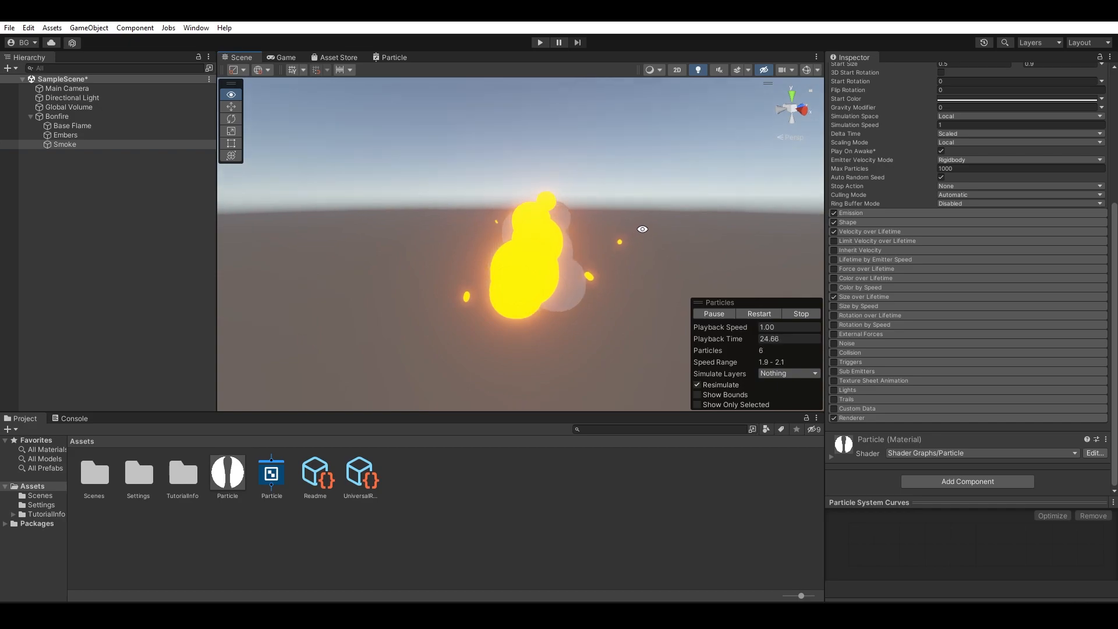
pyautogui.scroll(5, 969, 196)
pyautogui.click(969, 197)
pyautogui.click(994, 309)
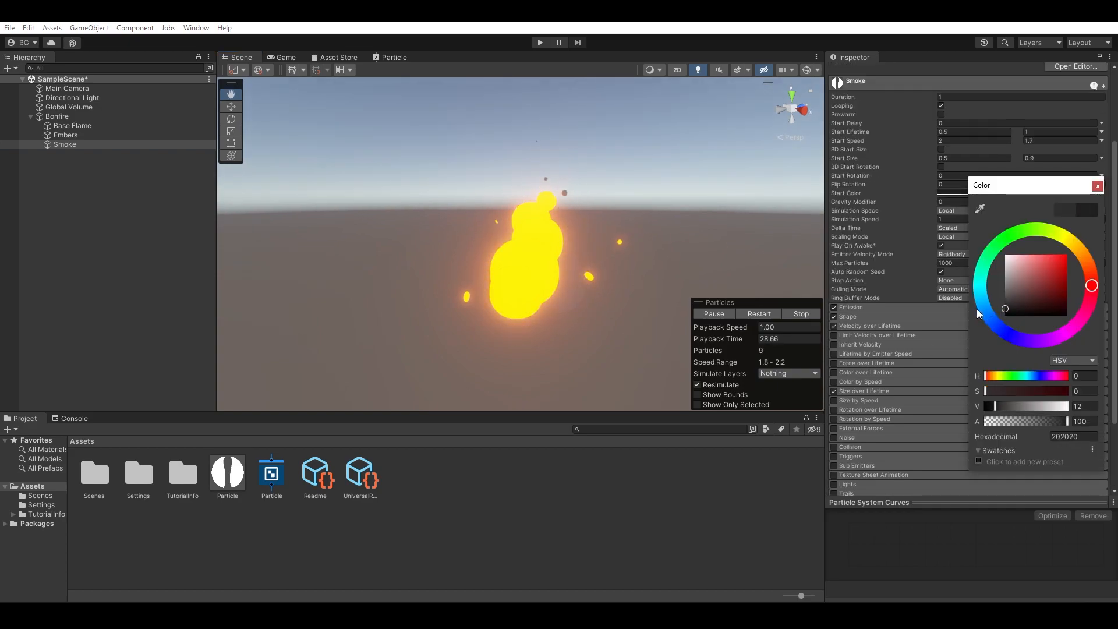
pyautogui.moveTo(1005, 325)
pyautogui.mouseDown()
pyautogui.moveTo(987, 295)
pyautogui.moveTo(952, 310)
pyautogui.mouseUp()
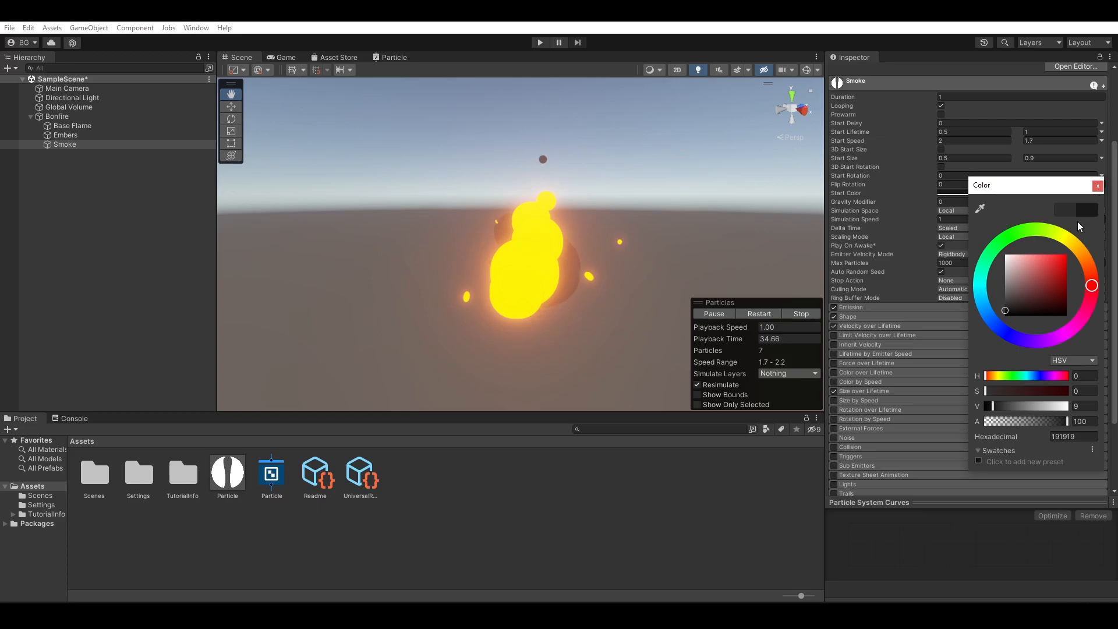
pyautogui.click(1098, 186)
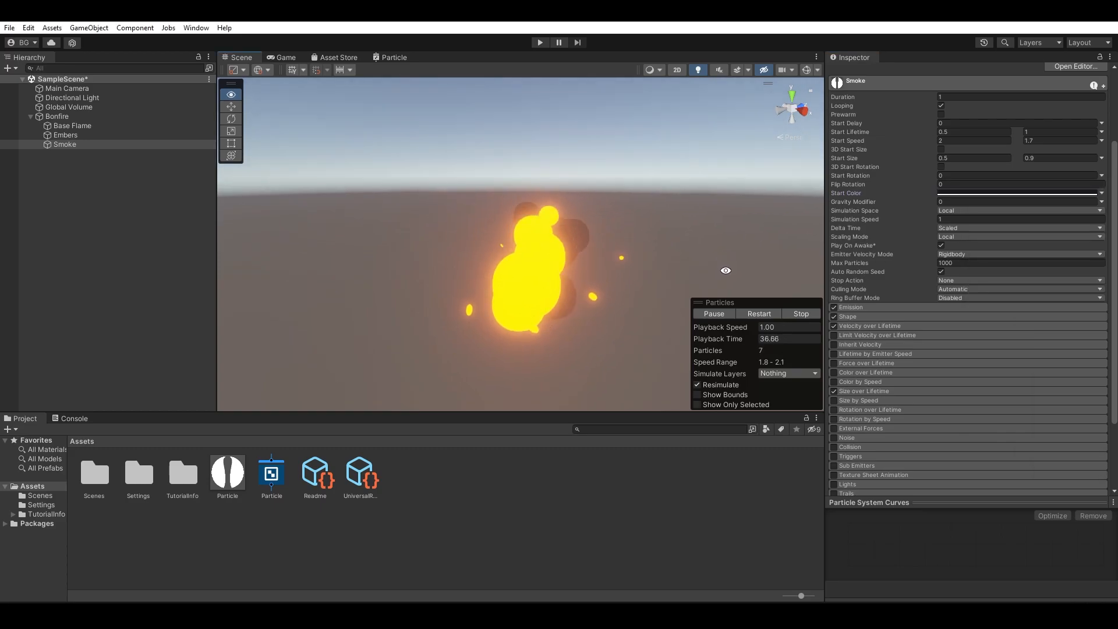
# Set Smoke's minimum start lifetime to 0.8 and its start size range to 0.7–1.2, previewing it with the other systems.
pyautogui.click(64, 145)
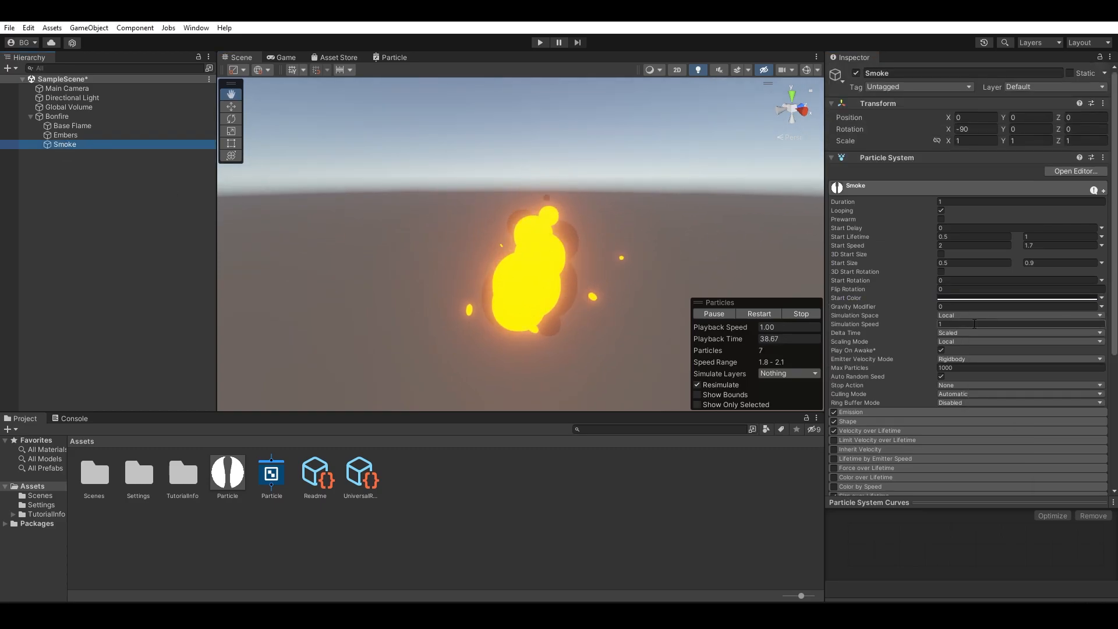
pyautogui.click(991, 237)
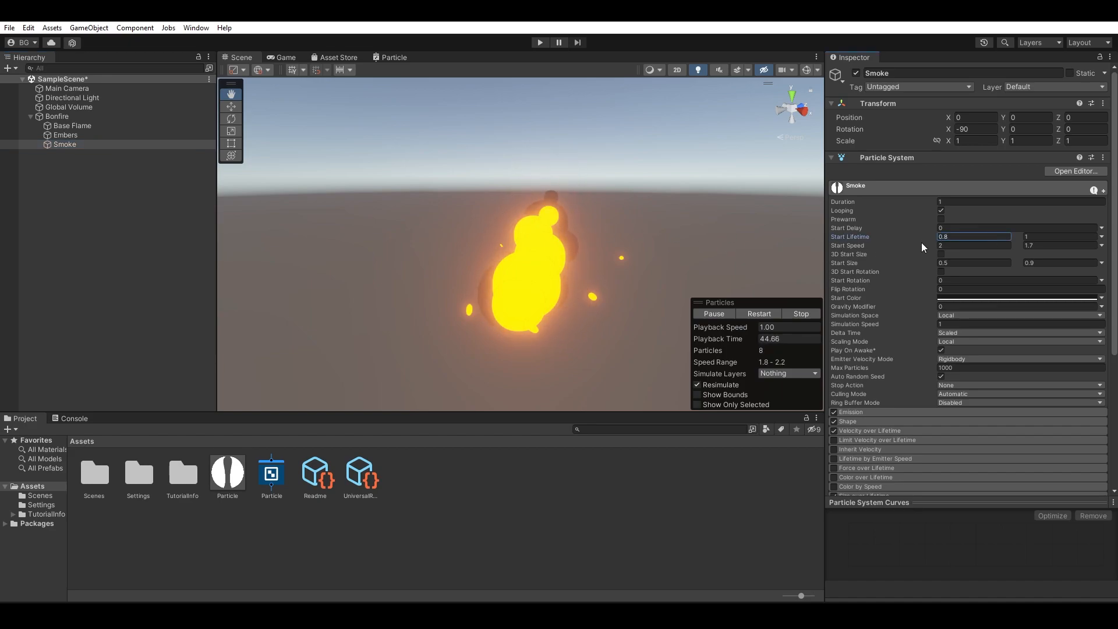
pyautogui.click(1008, 263)
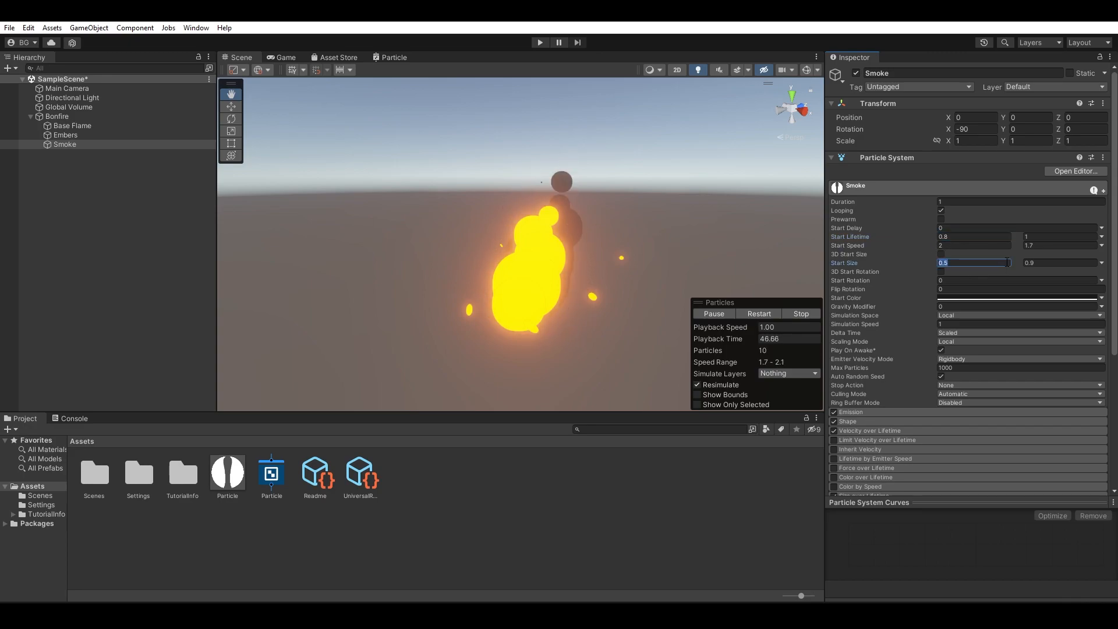
pyautogui.click(1065, 262)
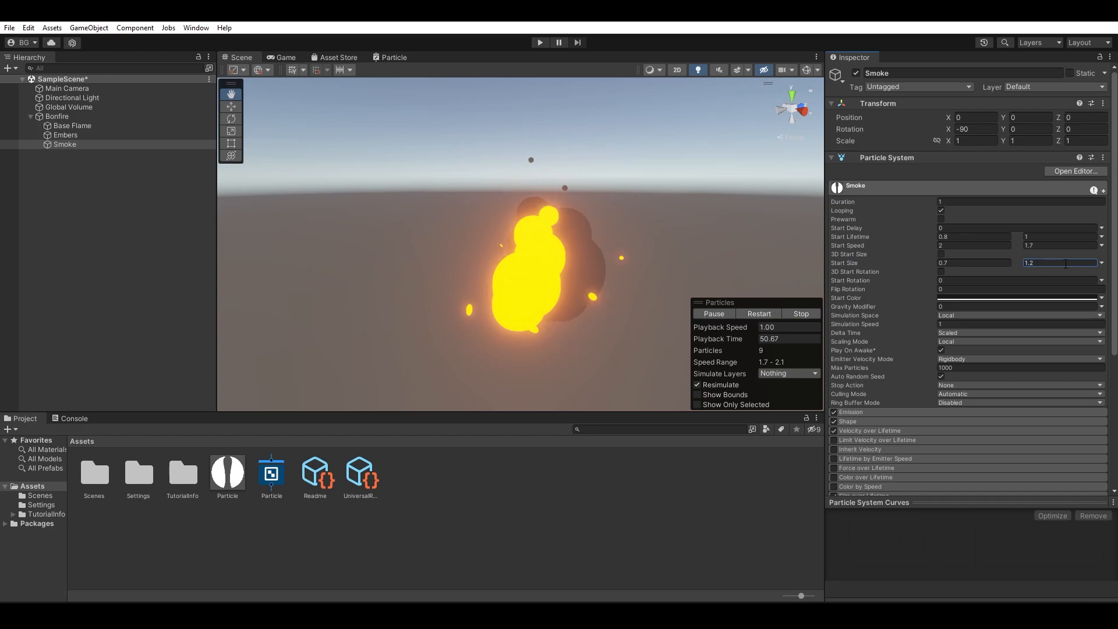
pyautogui.keyDown('alt'); pyautogui.moveTo(619, 272); pyautogui.dragTo(584, 263); pyautogui.keyUp('alt')
pyautogui.keyDown('shift'); pyautogui.click(105, 126); pyautogui.keyUp('shift')
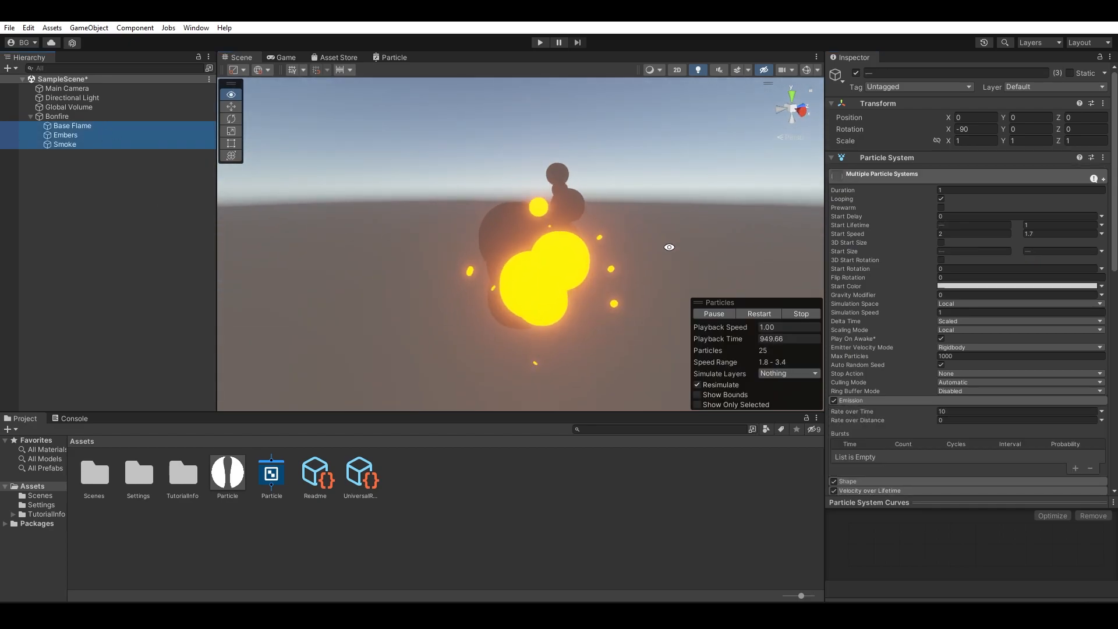
pyautogui.keyDown('alt'); pyautogui.moveTo(669, 247); pyautogui.dragTo(644, 243); pyautogui.keyUp('alt')
# Set Smoke's first start lifetime value to 1.5 and check the angle and radius of its emitter shape.
pyautogui.click(99, 144)
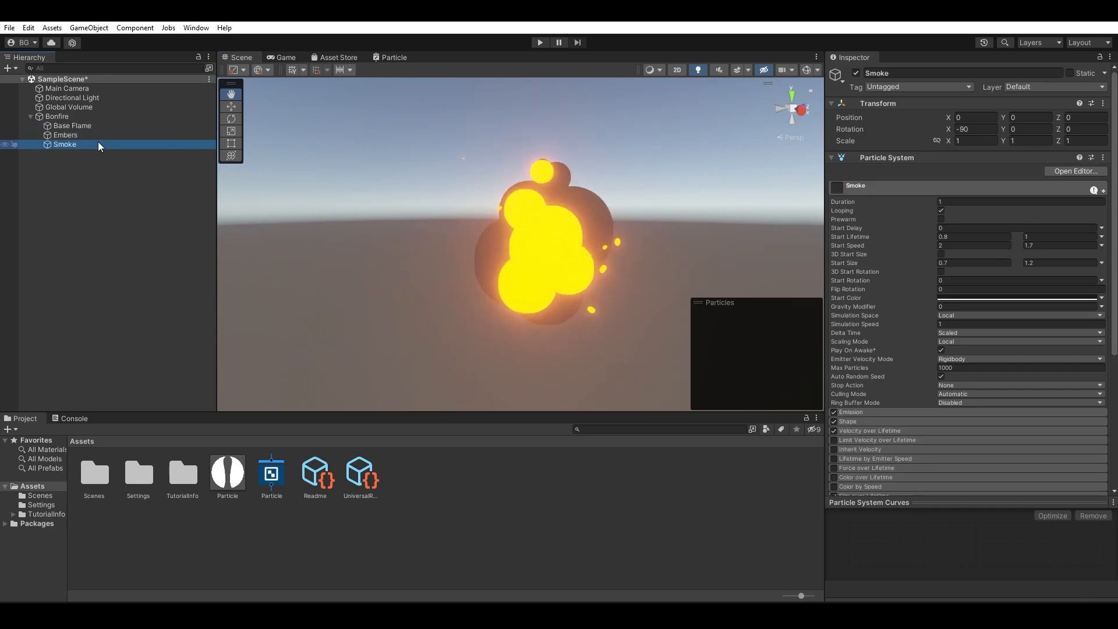
pyautogui.click(977, 236)
pyautogui.keyDown('alt'); pyautogui.moveTo(666, 212); pyautogui.dragTo(643, 269); pyautogui.keyUp('alt')
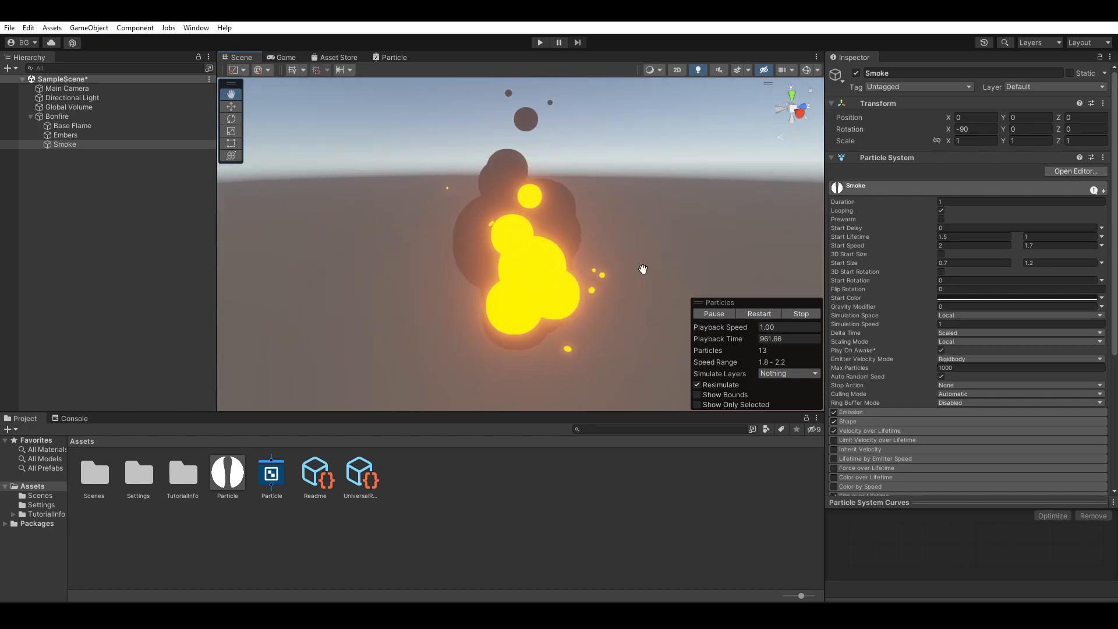
pyautogui.scroll(-3, 942, 369)
pyautogui.click(856, 359)
pyautogui.click(863, 379)
pyautogui.click(854, 387)
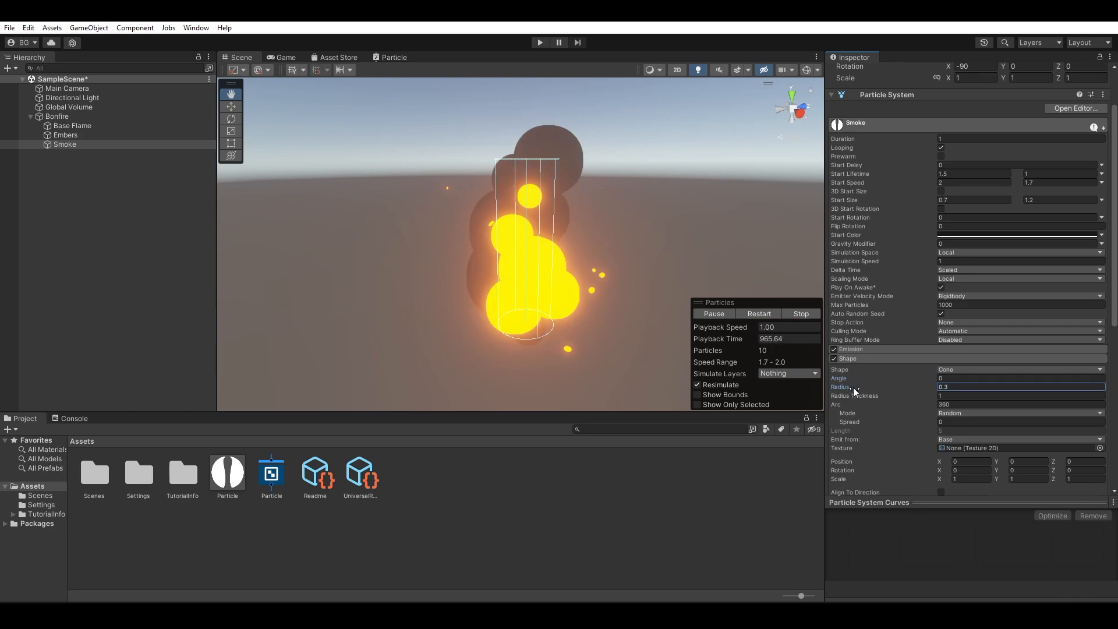
# Play Base Flame, Embers and Smoke together and examine the combined effect from several angles.
pyautogui.keyDown('shift'); pyautogui.click(114, 127); pyautogui.keyUp('shift')
pyautogui.click(865, 418)
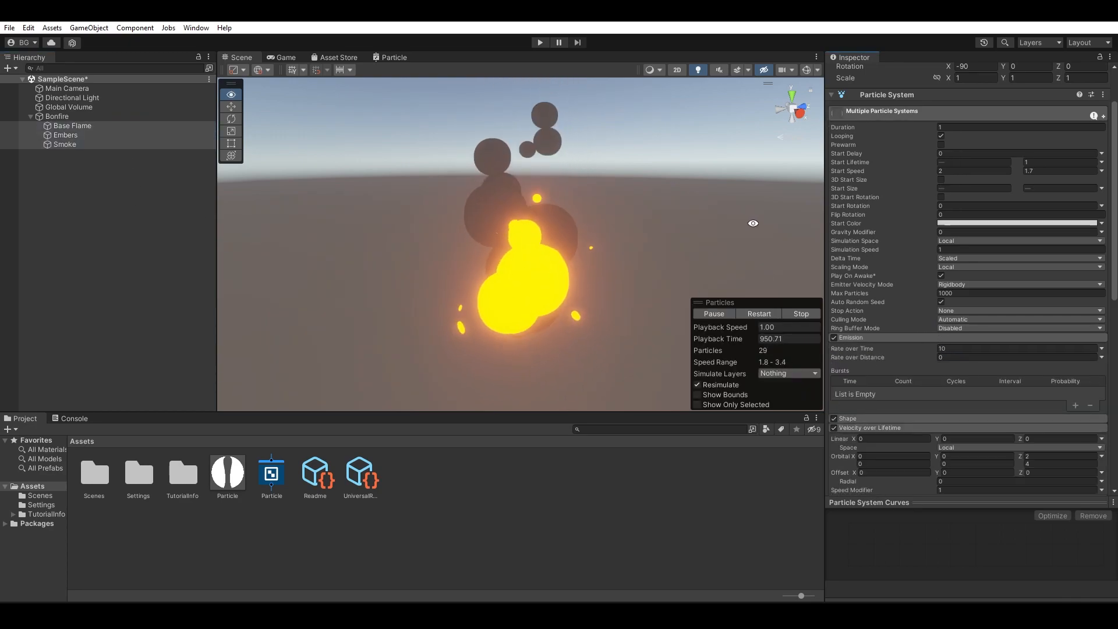
pyautogui.keyDown('alt'); pyautogui.moveTo(711, 209); pyautogui.dragTo(653, 276); pyautogui.keyUp('alt')
pyautogui.moveTo(652, 237)
pyautogui.keyDown('alt'); pyautogui.mouseDown()
pyautogui.moveTo(641, 278)
pyautogui.moveTo(646, 232)
pyautogui.mouseUp(); pyautogui.keyUp('alt')
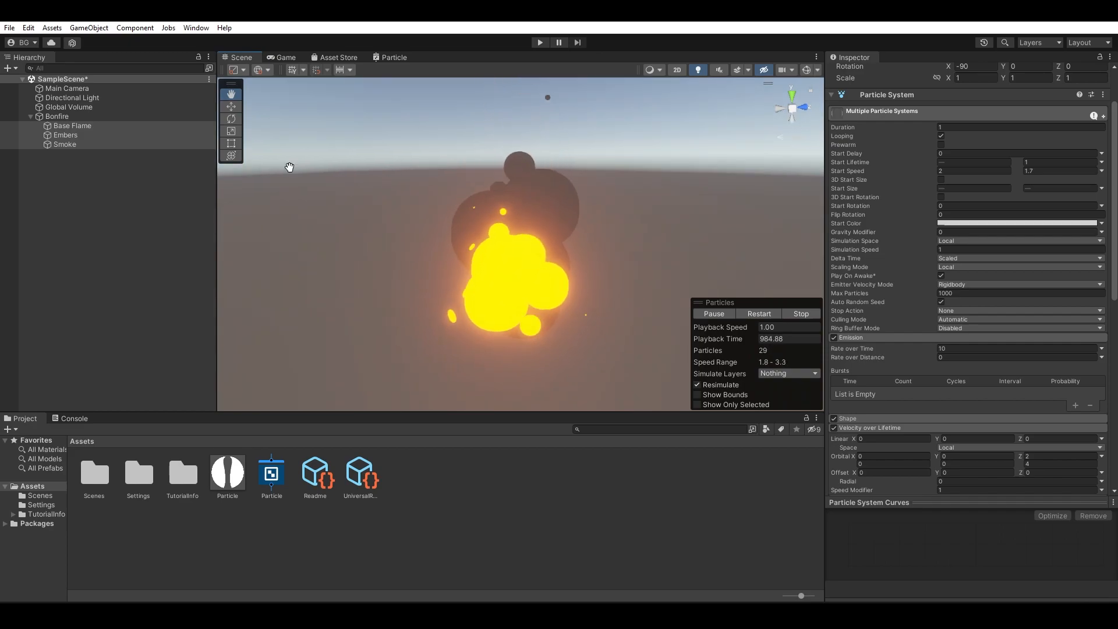
# Duplicate Base Flame within Bonfire and rename the copy to Center Flame.
pyautogui.click(96, 125)
pyautogui.hotkey('ctrl', 'd')
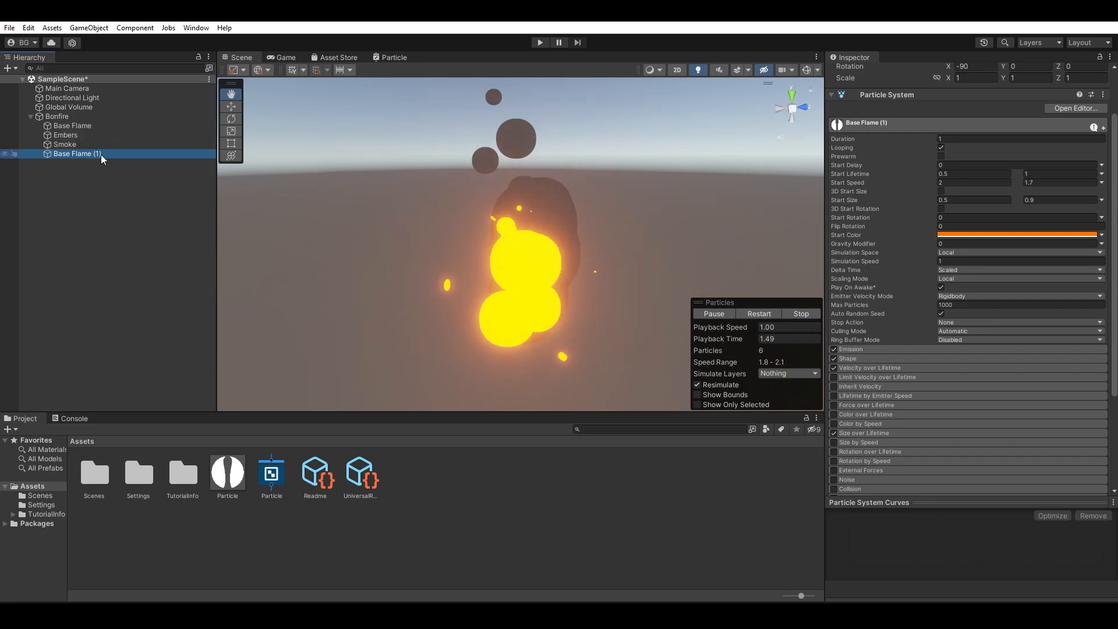
pyautogui.click(101, 155)
pyautogui.write('Center Flame')
pyautogui.press('Return')
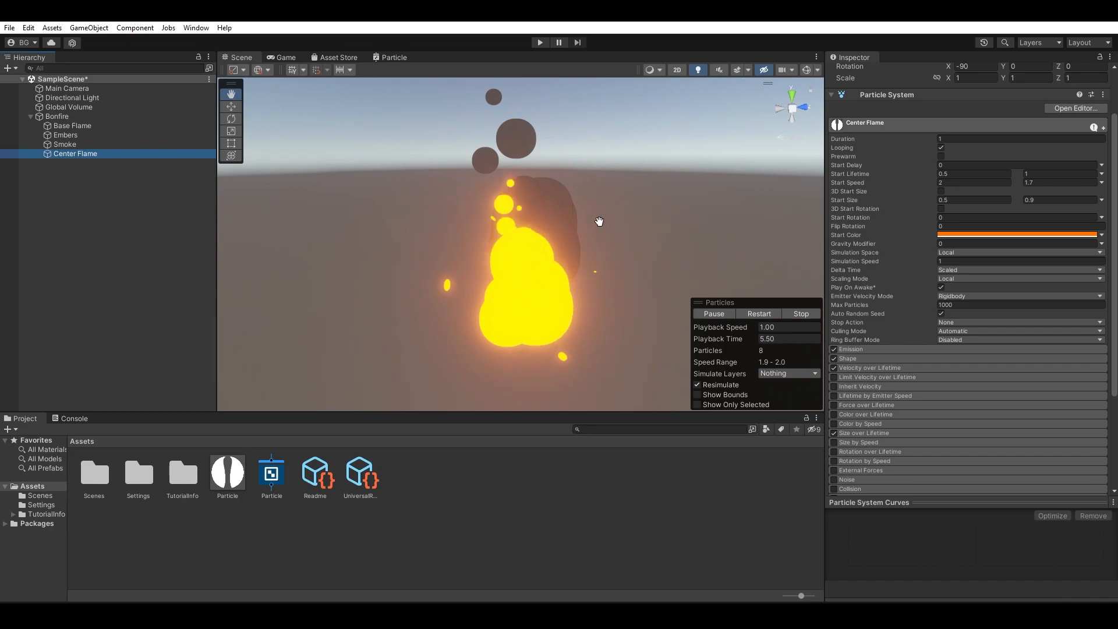
# Set the Base Flame start color to red-orange FF3800.
pyautogui.click(124, 128)
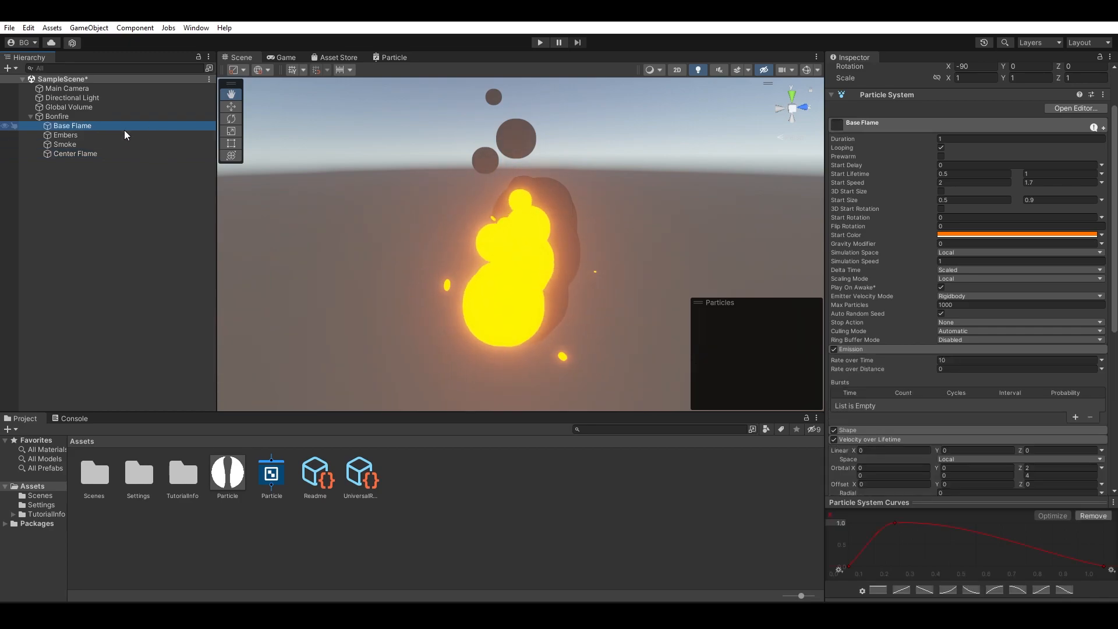
pyautogui.click(949, 235)
pyautogui.moveTo(1065, 301); pyautogui.dragTo(1084, 311)
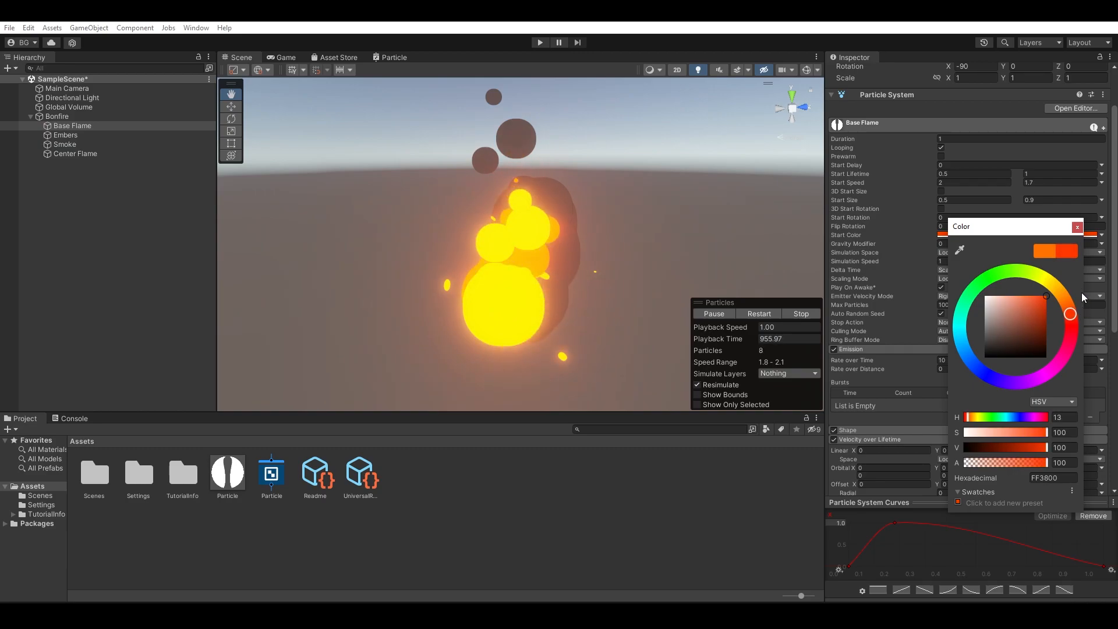
pyautogui.click(1077, 228)
# Set the renderer's Order in Layer to 4 for Center Flame.
pyautogui.click(103, 154)
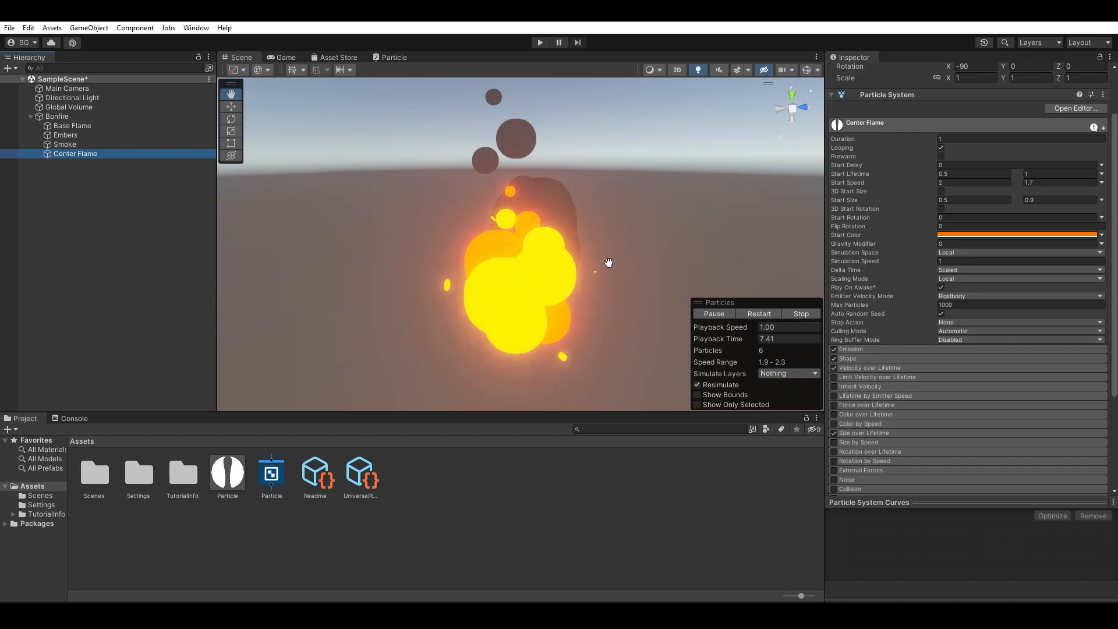
pyautogui.keyDown('alt'); pyautogui.moveTo(611, 260); pyautogui.dragTo(602, 255); pyautogui.keyUp('alt')
pyautogui.scroll(-10, 957, 323)
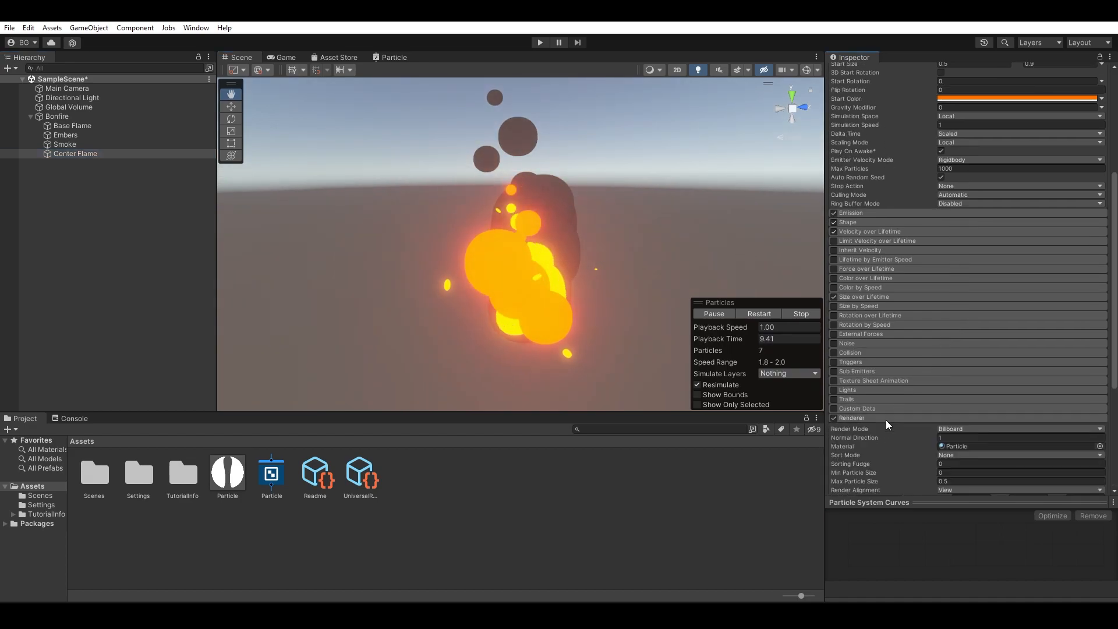
pyautogui.click(954, 402)
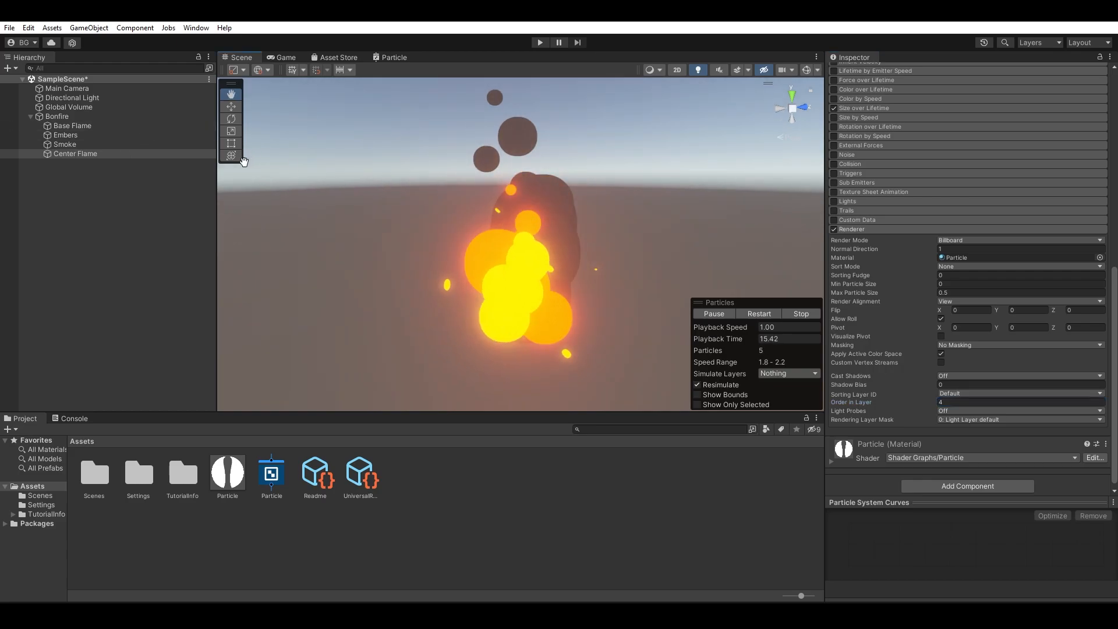
# Set Center Flame's second start lifetime value to 0.7, first start speed value to 1.3 and second start size value to 0.4.
pyautogui.scroll(10, 1017, 295)
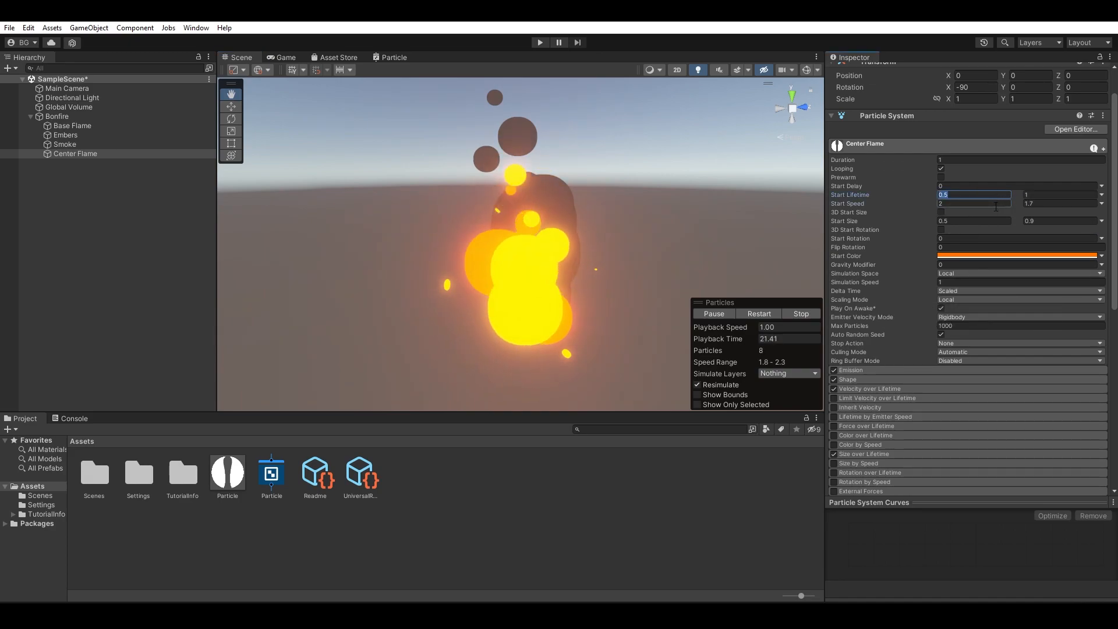
pyautogui.click(1042, 193)
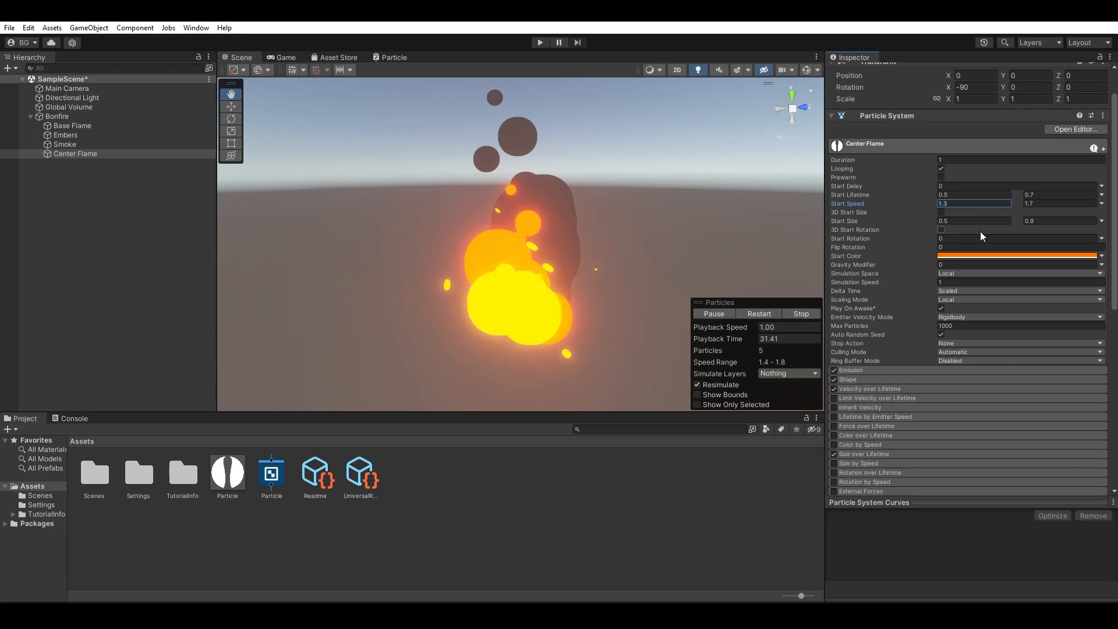
pyautogui.click(1058, 219)
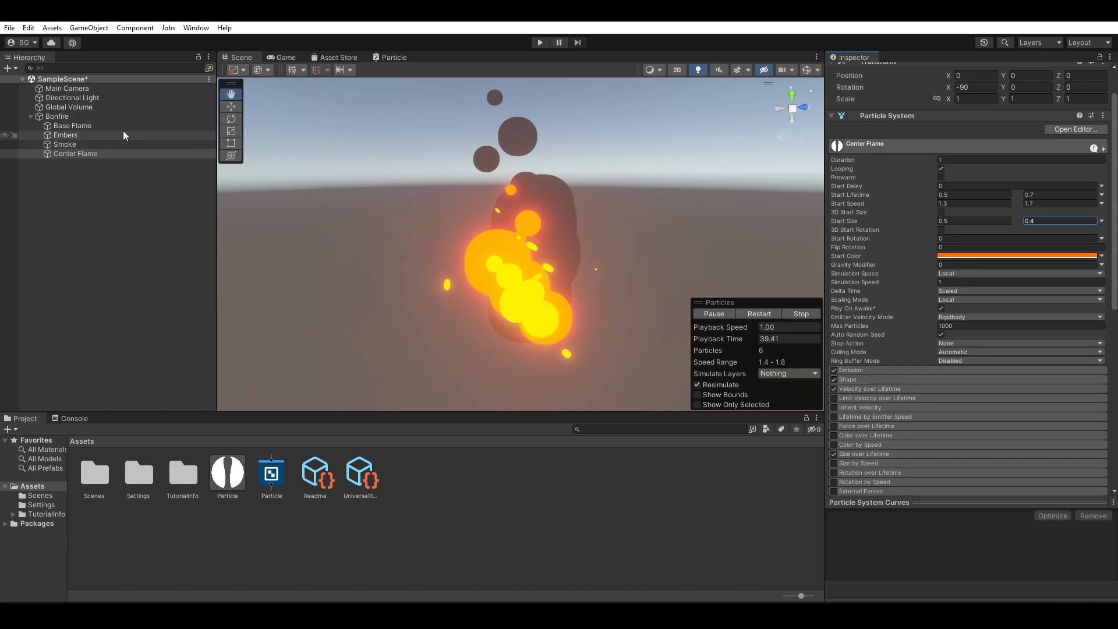
# Narrow Center Flame's emitter shape to a radius of 0.09.
pyautogui.scroll(-3, 885, 348)
pyautogui.click(861, 317)
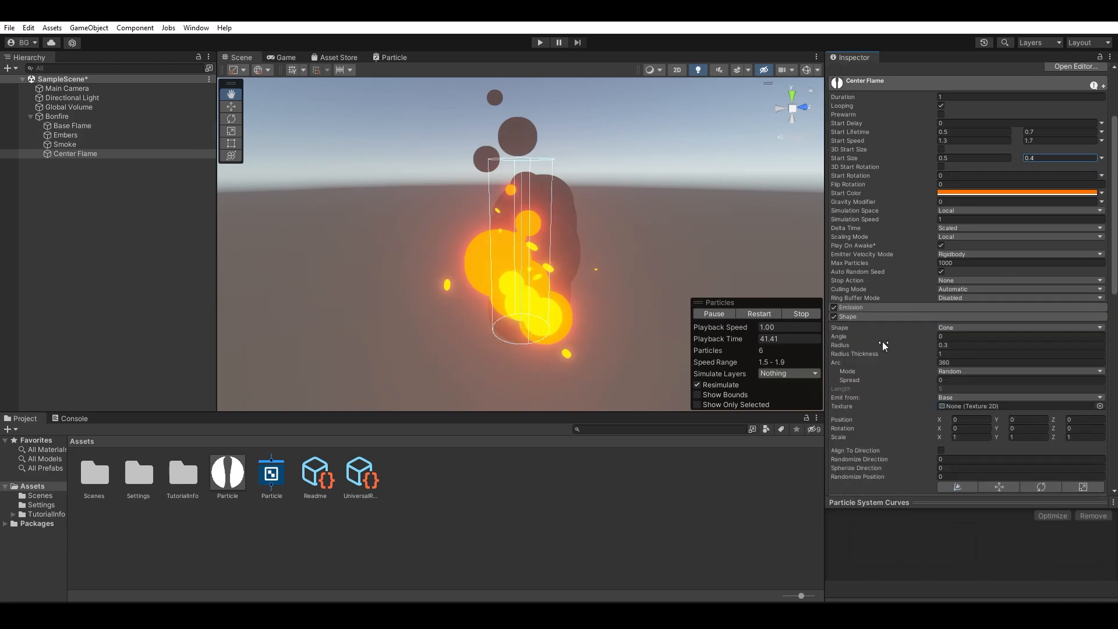
pyautogui.moveTo(882, 345); pyautogui.dragTo(875, 345)
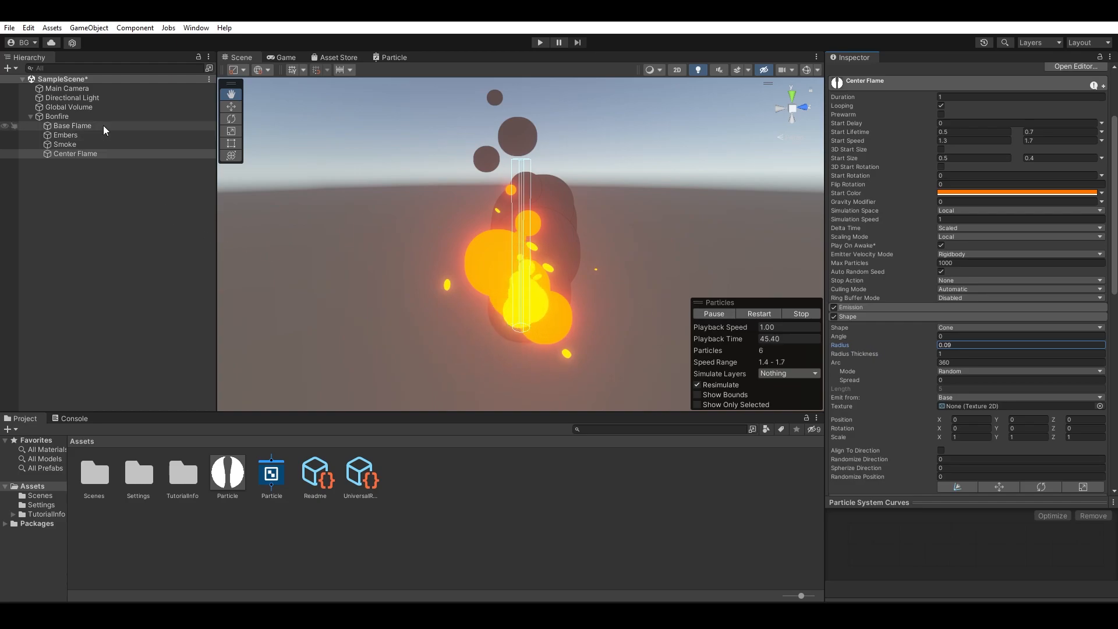
pyautogui.click(865, 316)
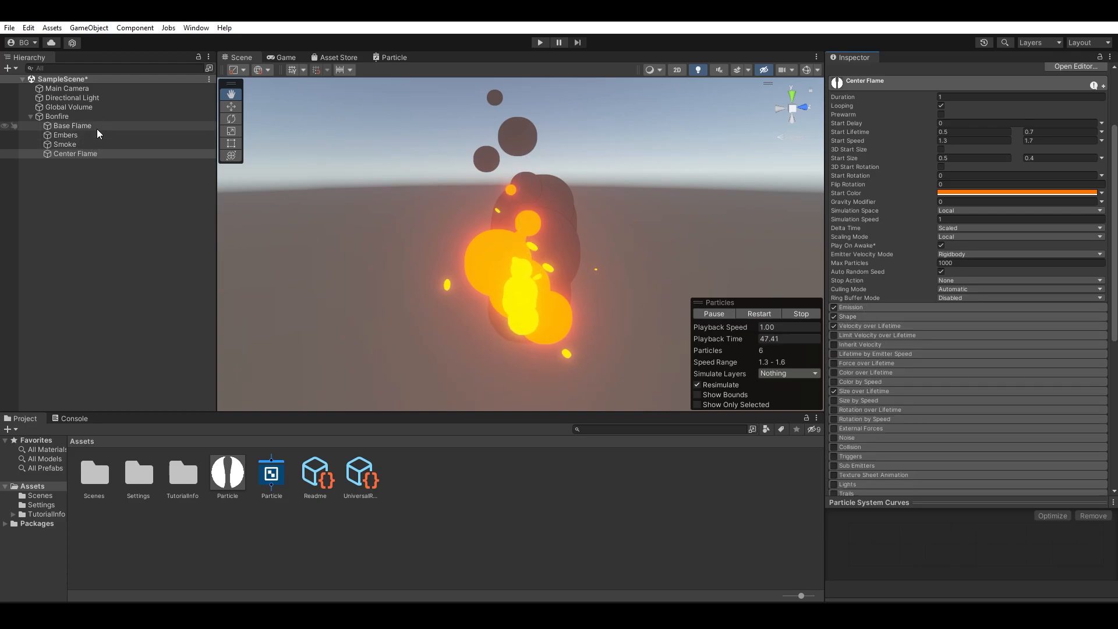
# Play all four Bonfire systems together and check how Main Camera frames the effect in the Game view.
pyautogui.keyDown('shift'); pyautogui.click(97, 129); pyautogui.keyUp('shift')
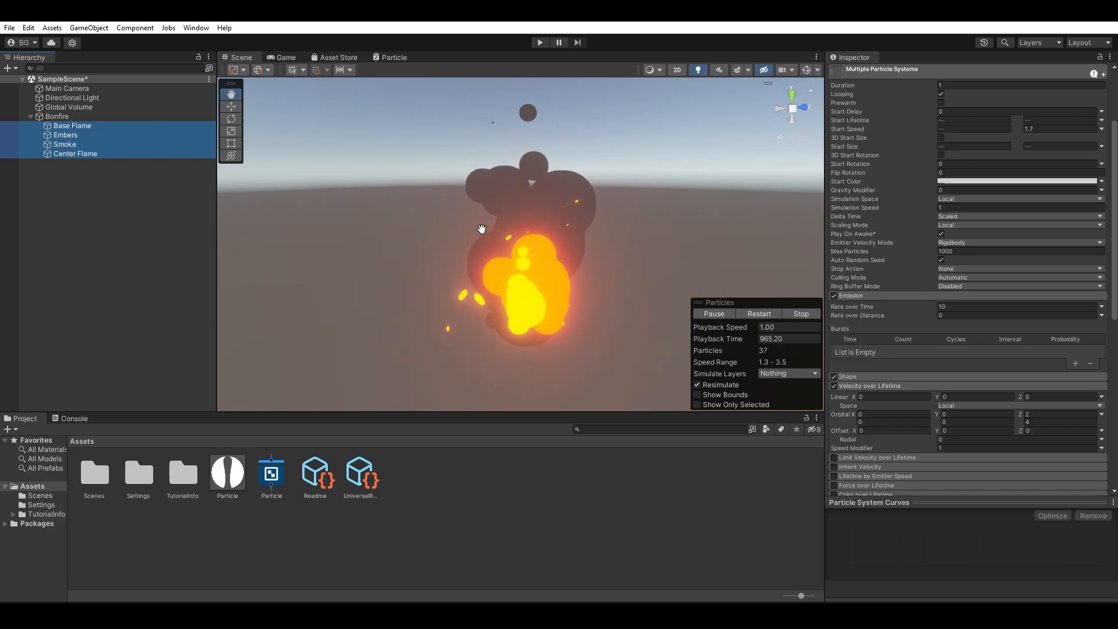
pyautogui.keyDown('alt'); pyautogui.moveTo(639, 220); pyautogui.dragTo(641, 197); pyautogui.keyUp('alt')
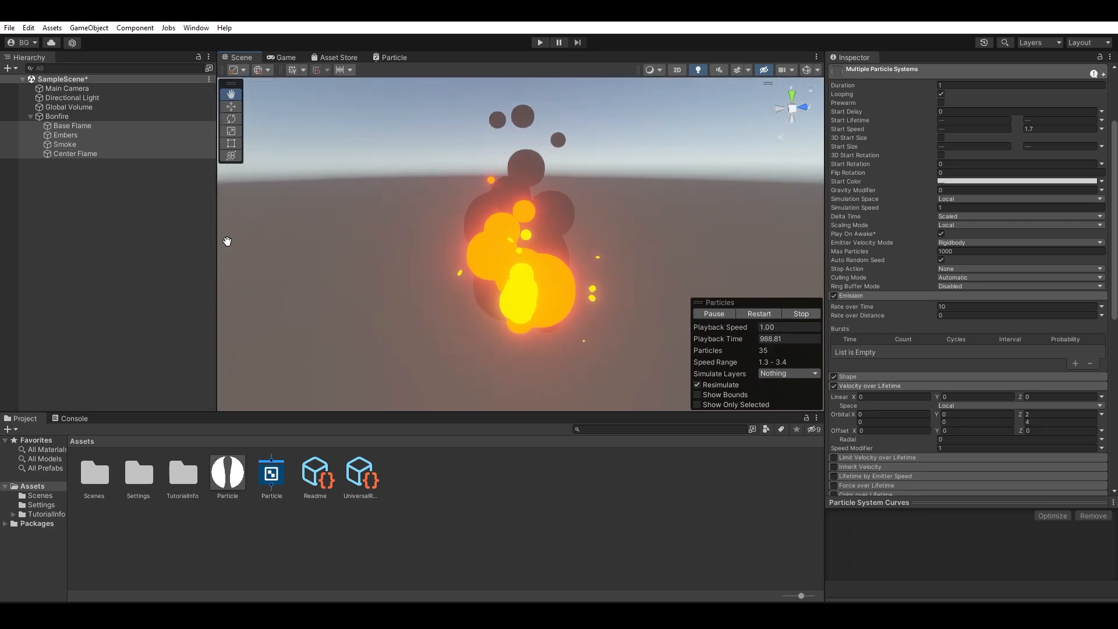
pyautogui.click(123, 89)
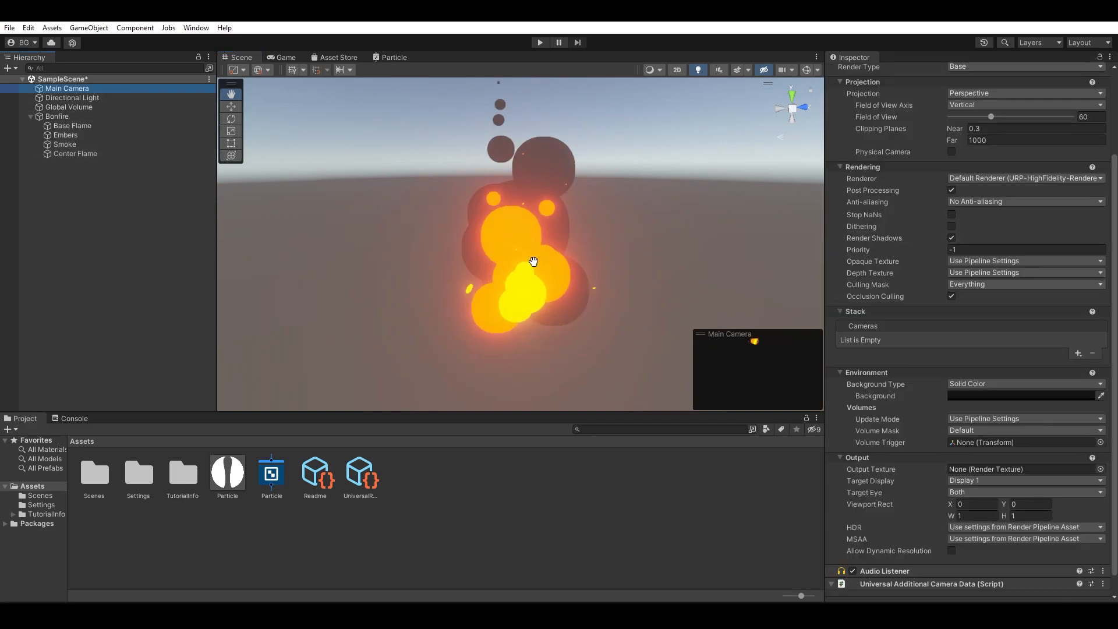
pyautogui.click(282, 57)
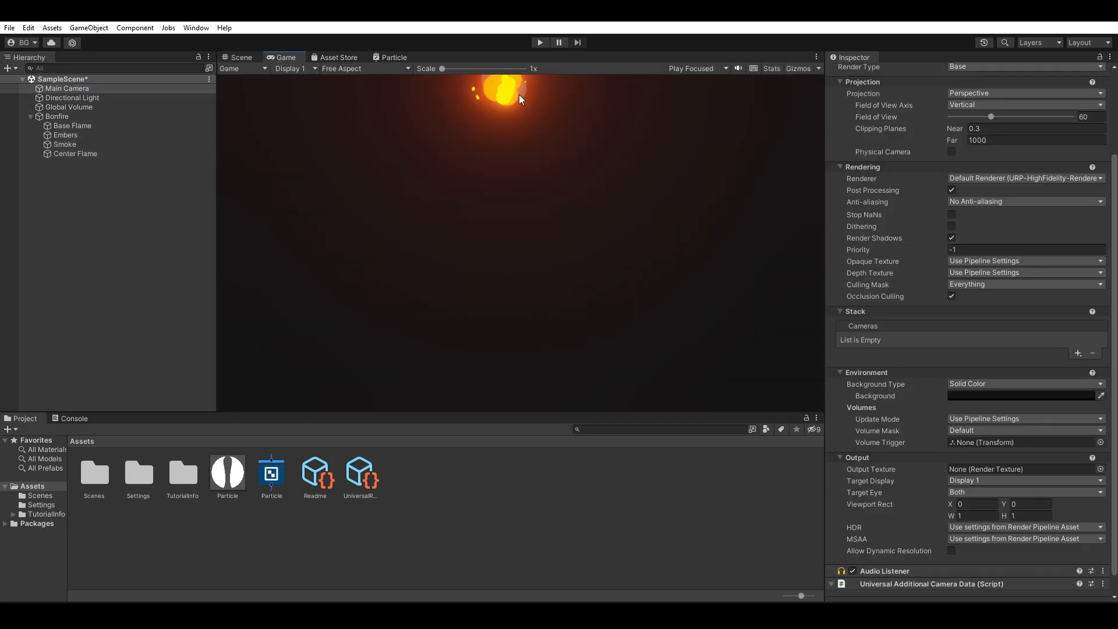
pyautogui.click(241, 57)
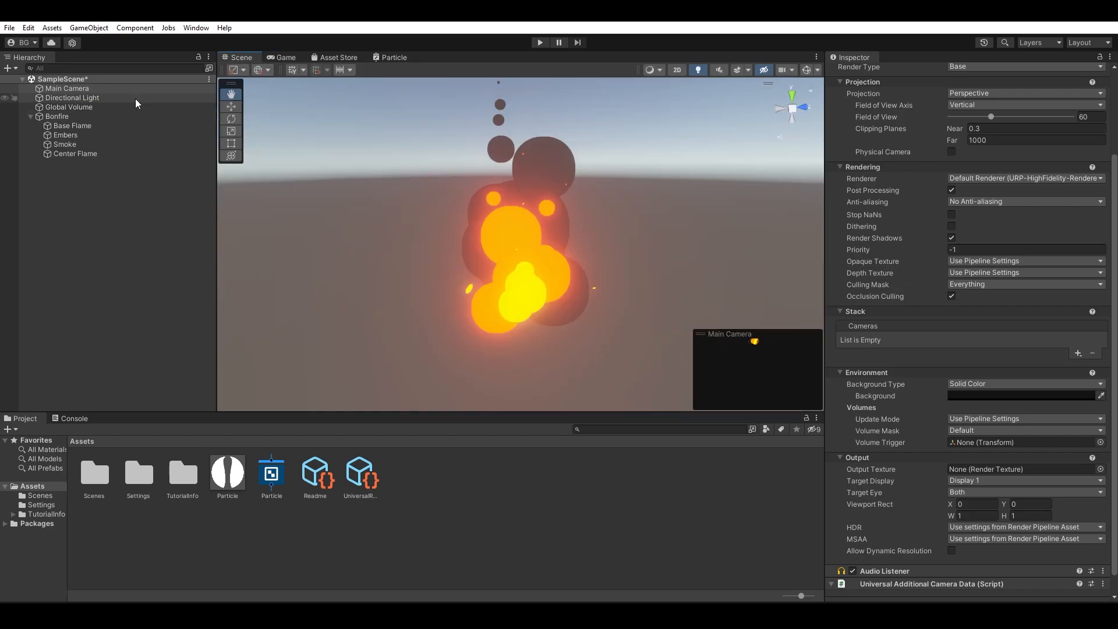
# Reframe the bonfire in the scene and align Main Camera with that view.
pyautogui.click(94, 183)
pyautogui.click(70, 90)
pyautogui.moveTo(571, 220); pyautogui.dragTo(549, 239, button='middle')
pyautogui.scroll(-3, 571, 224)
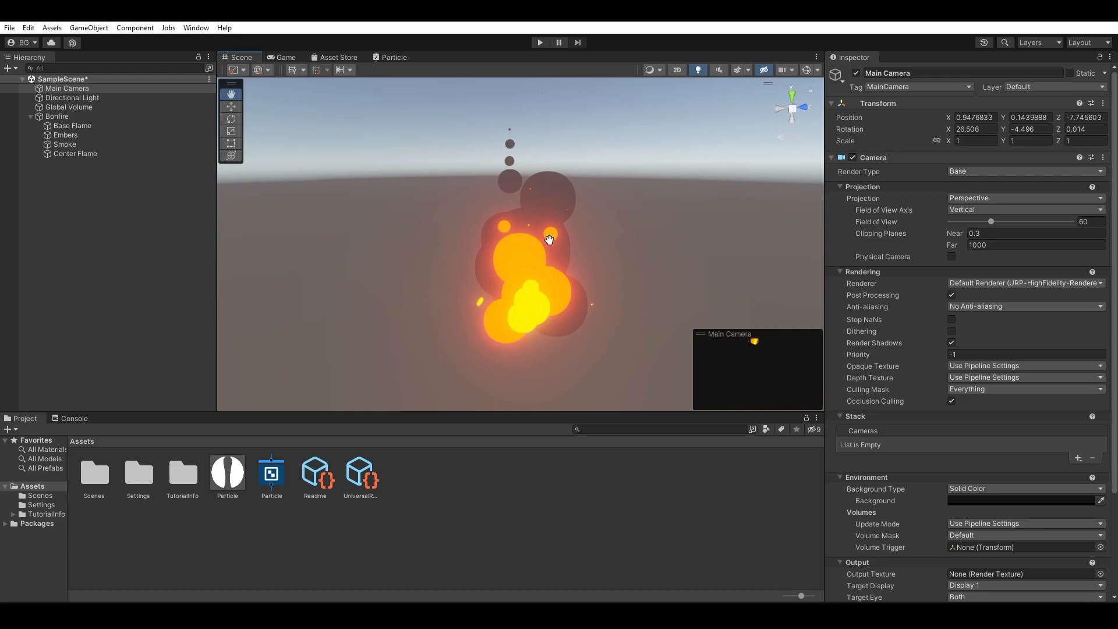
pyautogui.hotkey('ctrl', 'shift', 'f')
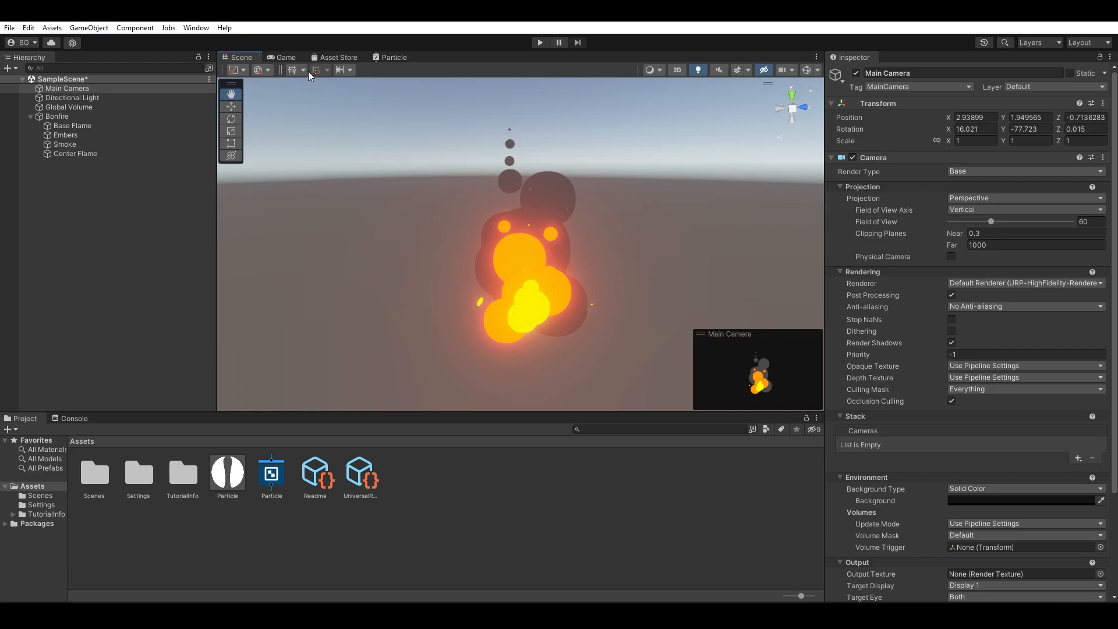
# Play all four Bonfire systems together and check the reframed effect in the Game view.
pyautogui.hotkey('ctrl', '2')
pyautogui.click(109, 154)
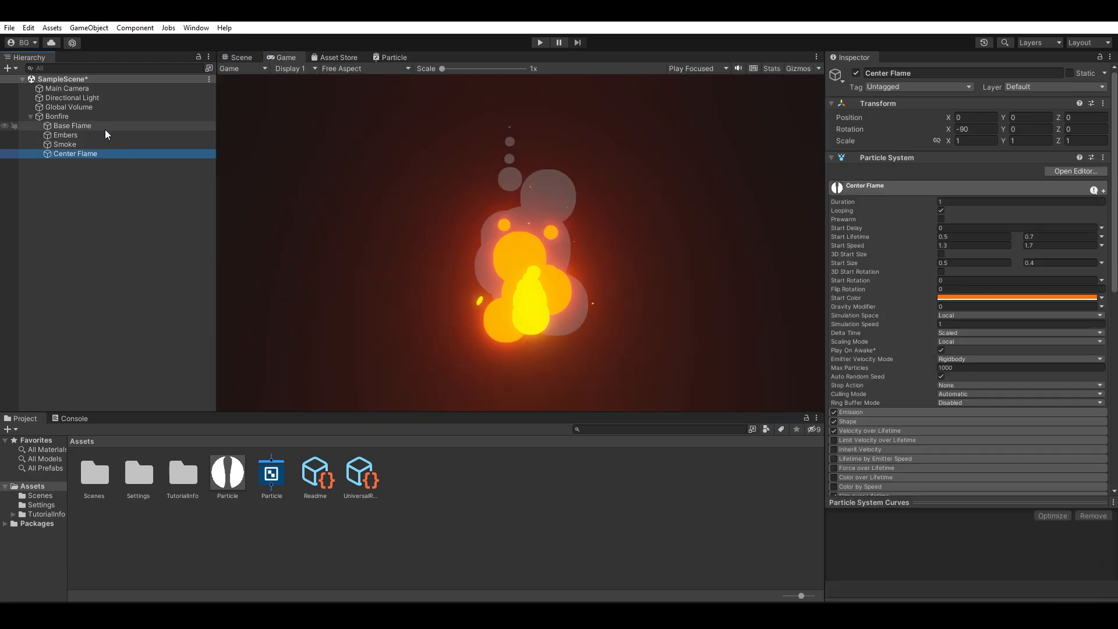
pyautogui.keyDown('shift'); pyautogui.click(104, 129); pyautogui.keyUp('shift')
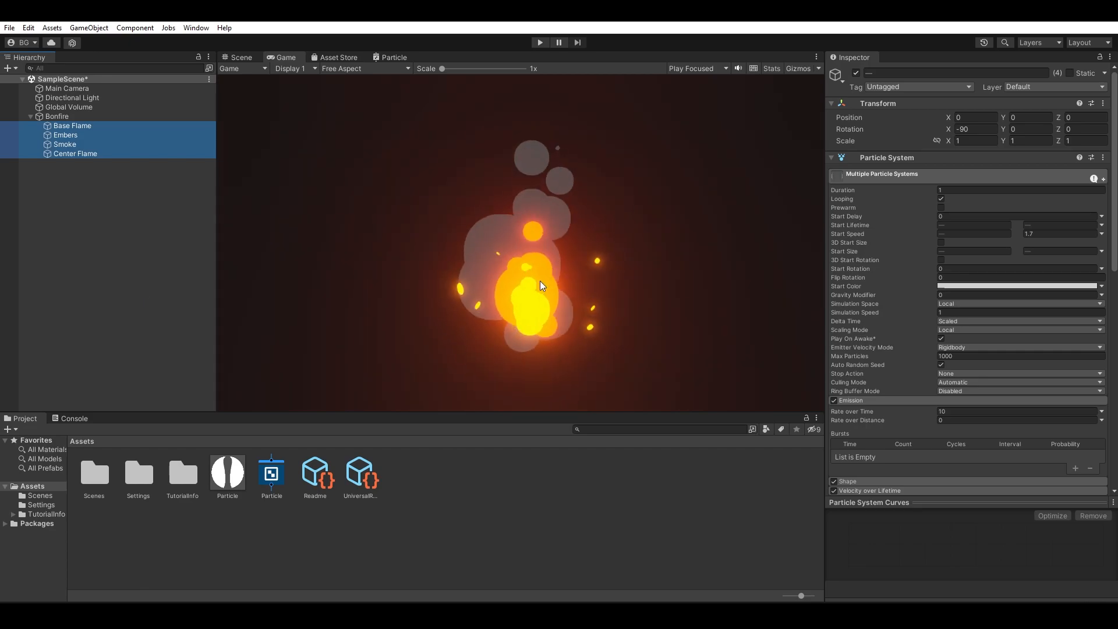
# Set Main Camera's background type to Skybox and preview all four Bonfire systems against it.
pyautogui.click(138, 88)
pyautogui.scroll(-3, 991, 392)
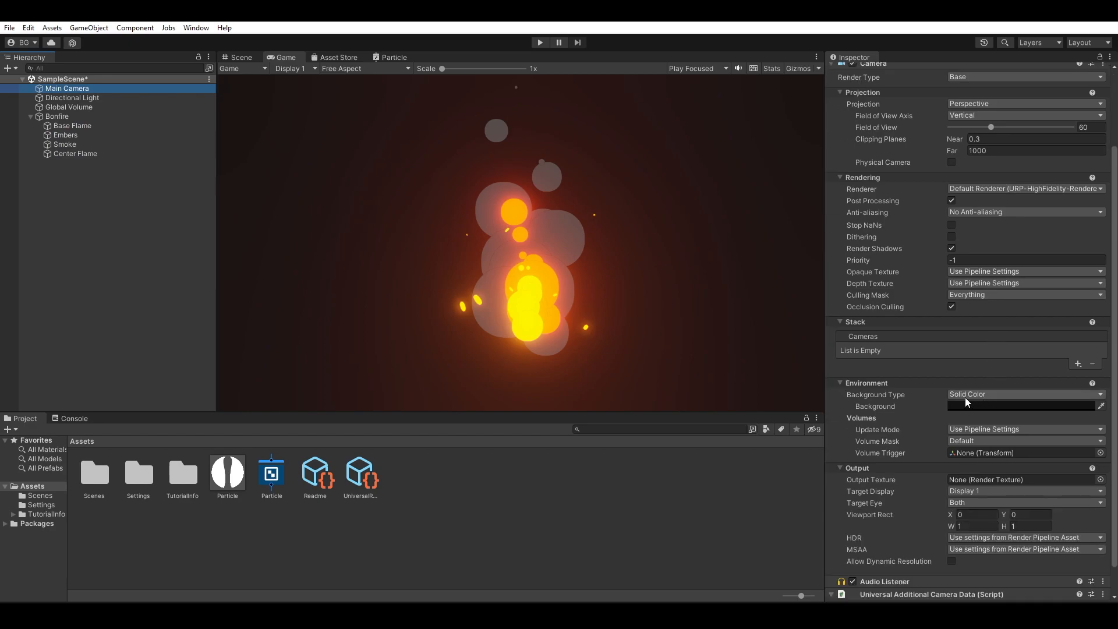
pyautogui.click(964, 396)
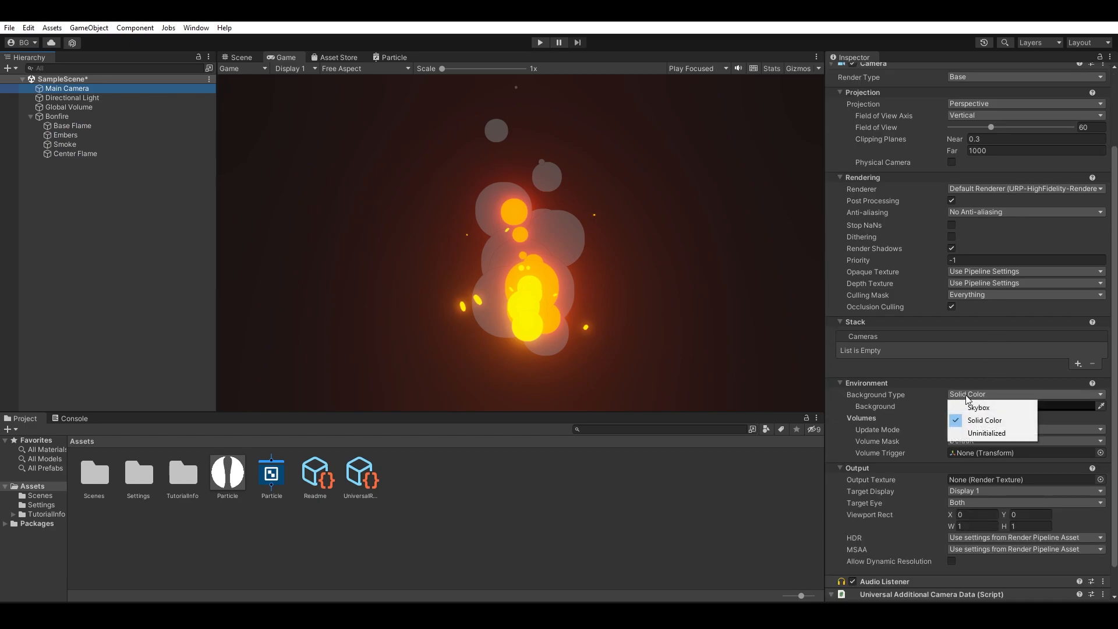
pyautogui.click(976, 407)
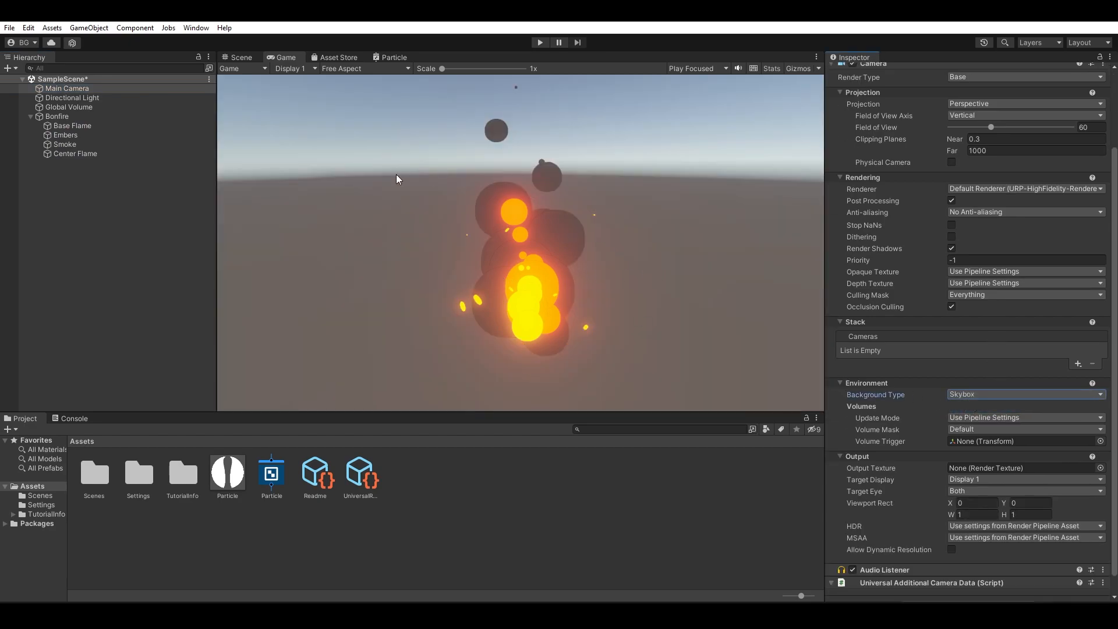
pyautogui.click(86, 153)
pyautogui.keyDown('shift'); pyautogui.click(96, 127); pyautogui.keyUp('shift')
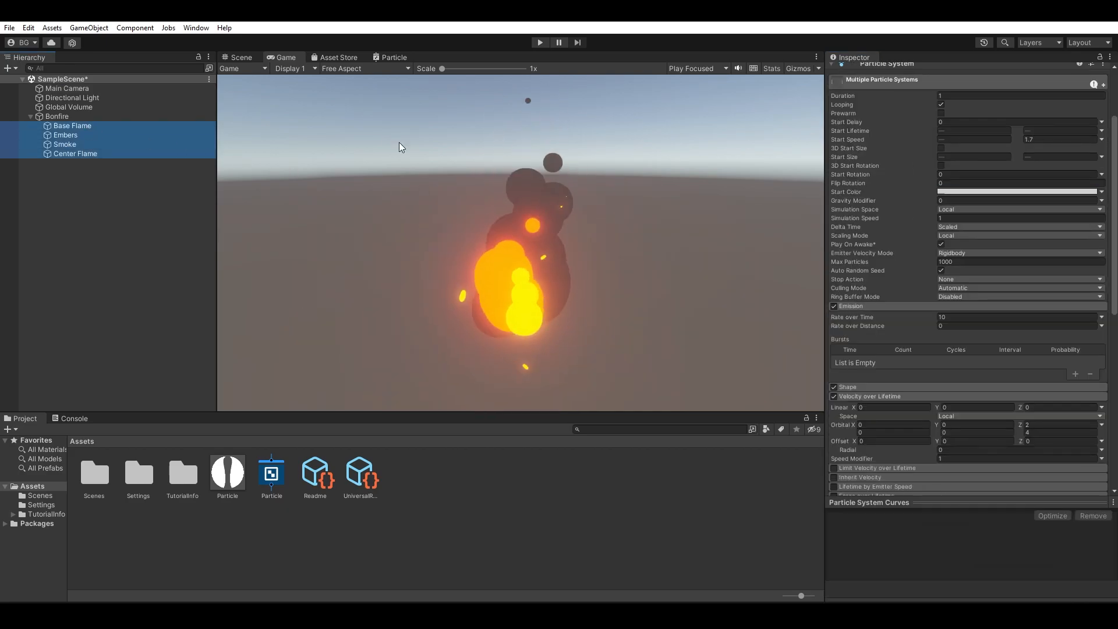
# Set Main Camera's background type to Solid Color with a near-black color and preview all four Bonfire systems.
pyautogui.click(96, 92)
pyautogui.scroll(-1, 1029, 372)
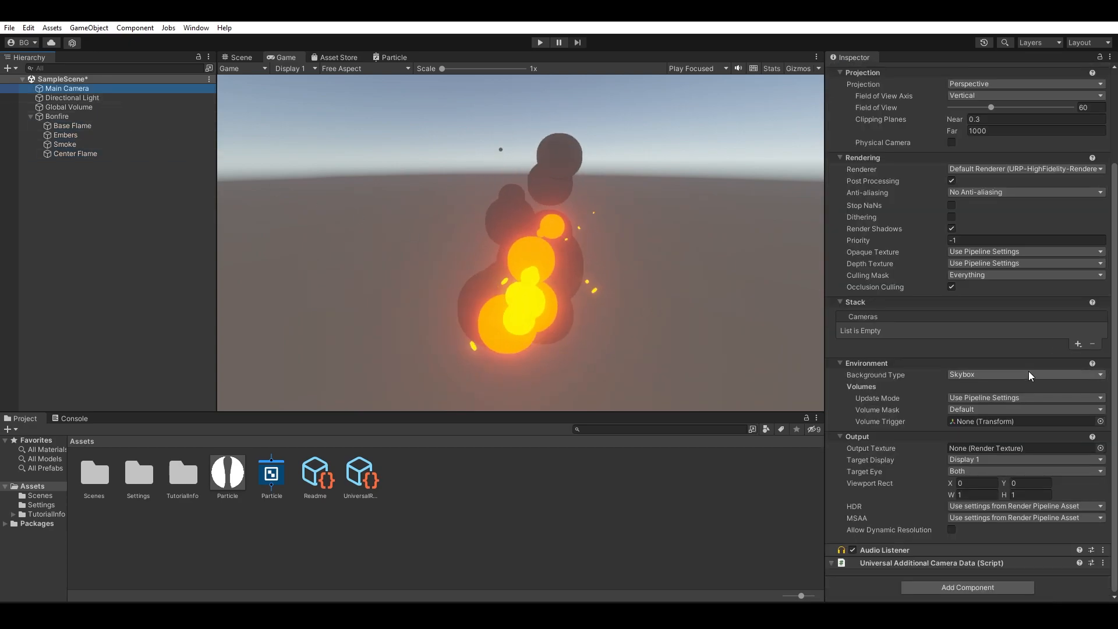
pyautogui.click(981, 374)
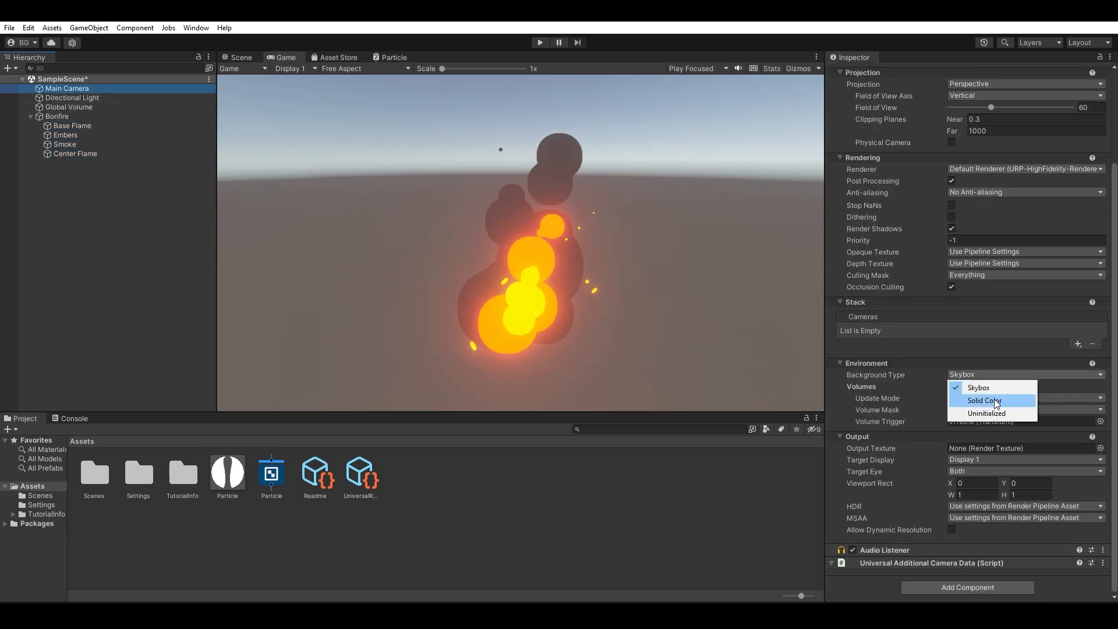
pyautogui.click(994, 399)
pyautogui.click(983, 387)
pyautogui.moveTo(1025, 435)
pyautogui.mouseDown()
pyautogui.moveTo(963, 436)
pyautogui.moveTo(960, 451)
pyautogui.mouseUp()
pyautogui.click(118, 153)
pyautogui.keyDown('shift'); pyautogui.click(112, 127); pyautogui.keyUp('shift')
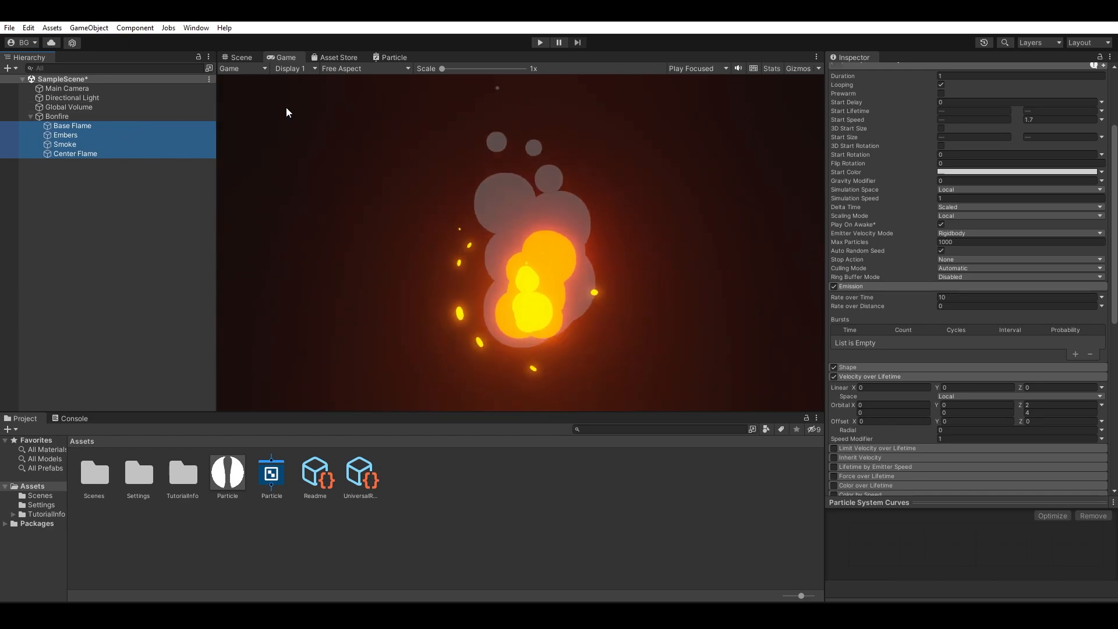
# Try a dark red background color on Main Camera and preview all four Bonfire systems against it.
pyautogui.click(115, 88)
pyautogui.click(970, 387)
pyautogui.moveTo(1040, 440); pyautogui.dragTo(1043, 435)
pyautogui.click(70, 154)
pyautogui.keyDown('shift'); pyautogui.click(77, 127); pyautogui.keyUp('shift')
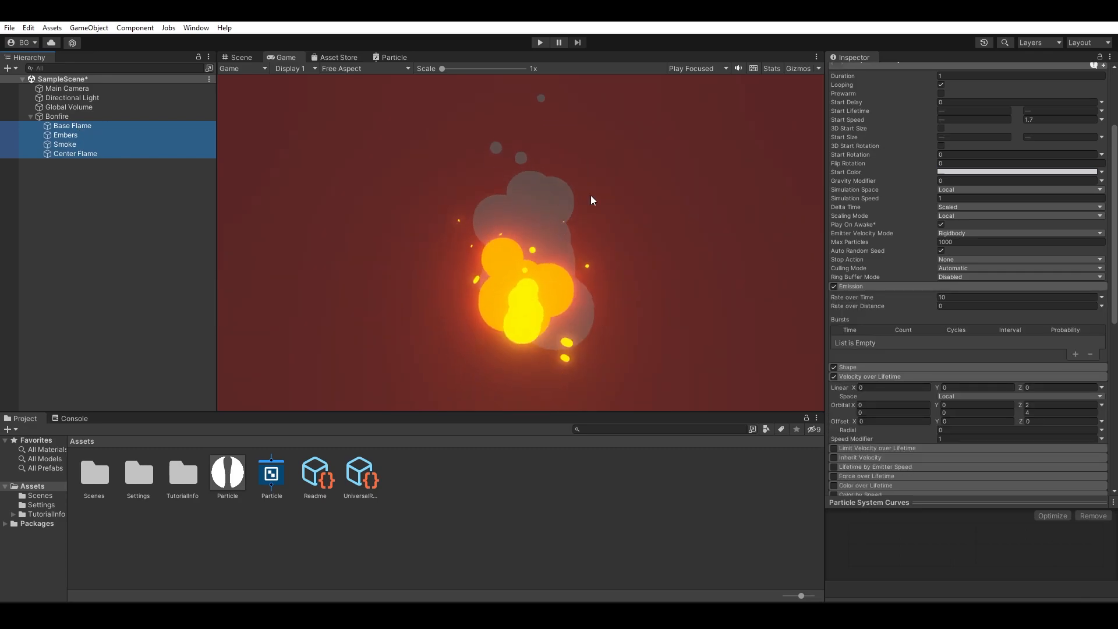
# Set Main Camera's background color to muted teal 4E7F82 and preview all four Bonfire systems against it.
pyautogui.click(93, 89)
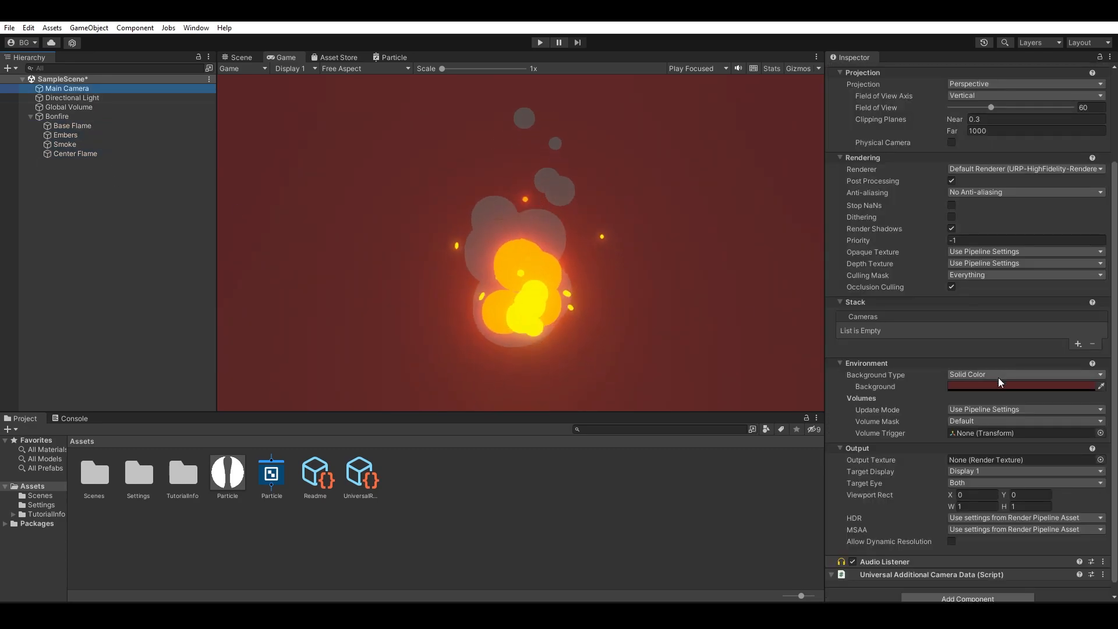
pyautogui.click(1016, 387)
pyautogui.moveTo(1050, 434); pyautogui.dragTo(1000, 470)
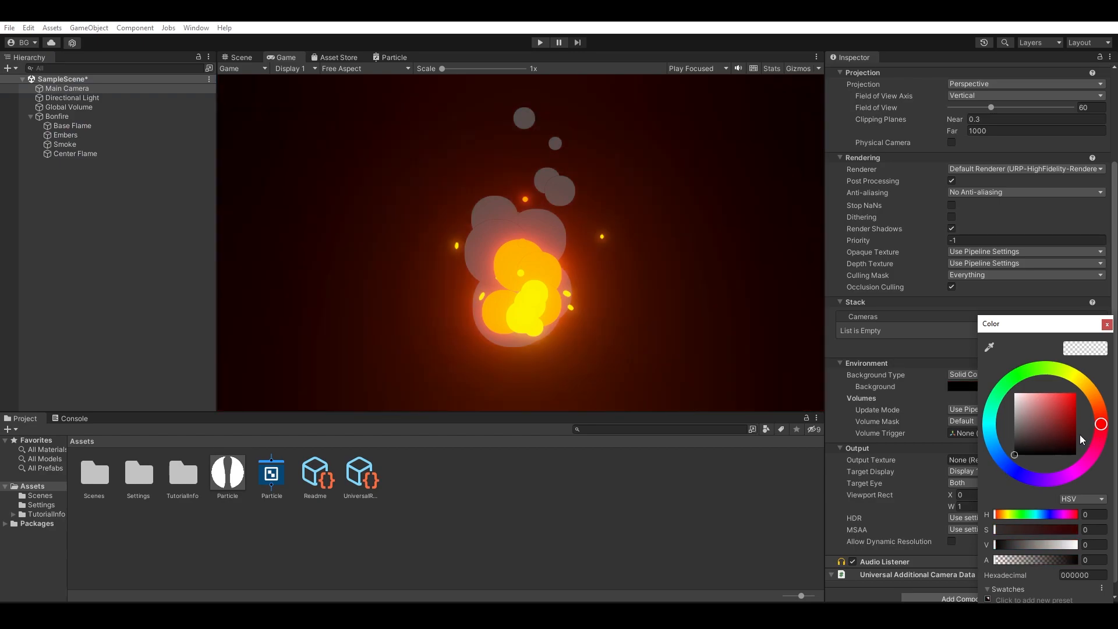
pyautogui.moveTo(993, 400)
pyautogui.mouseDown()
pyautogui.moveTo(990, 428)
pyautogui.moveTo(1055, 421)
pyautogui.moveTo(1040, 423)
pyautogui.mouseUp()
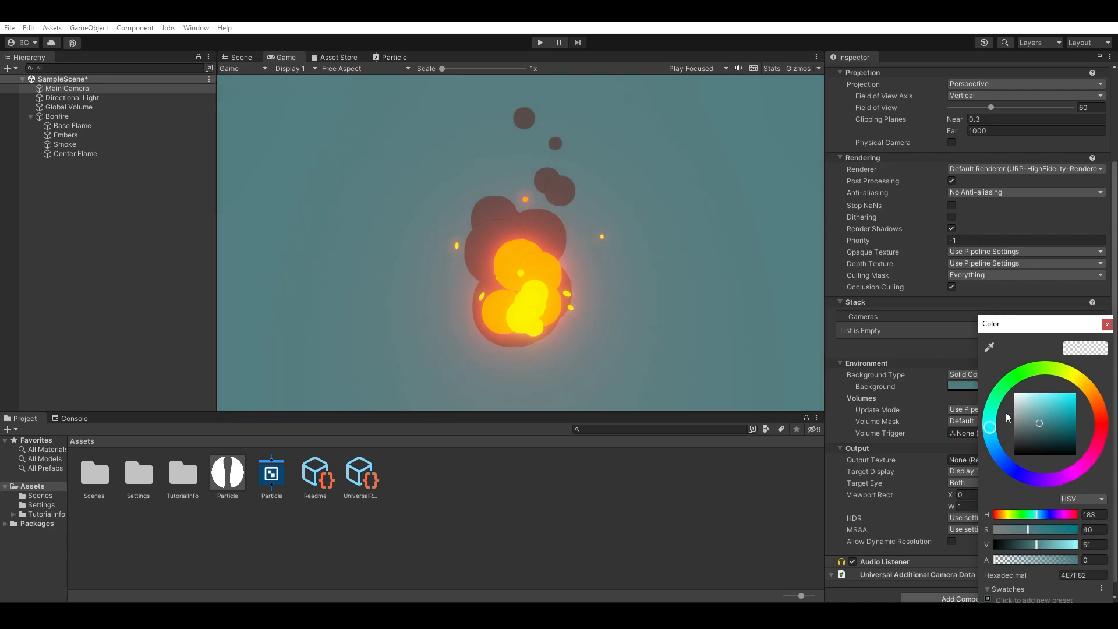
pyautogui.click(73, 154)
pyautogui.keyDown('shift'); pyautogui.click(89, 127); pyautogui.keyUp('shift')
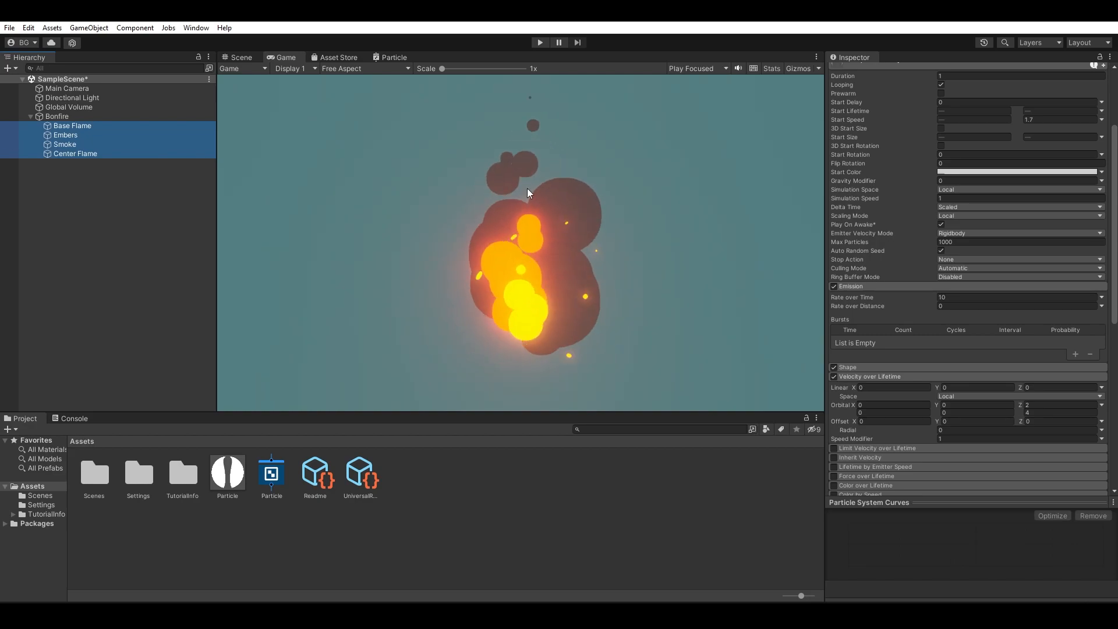